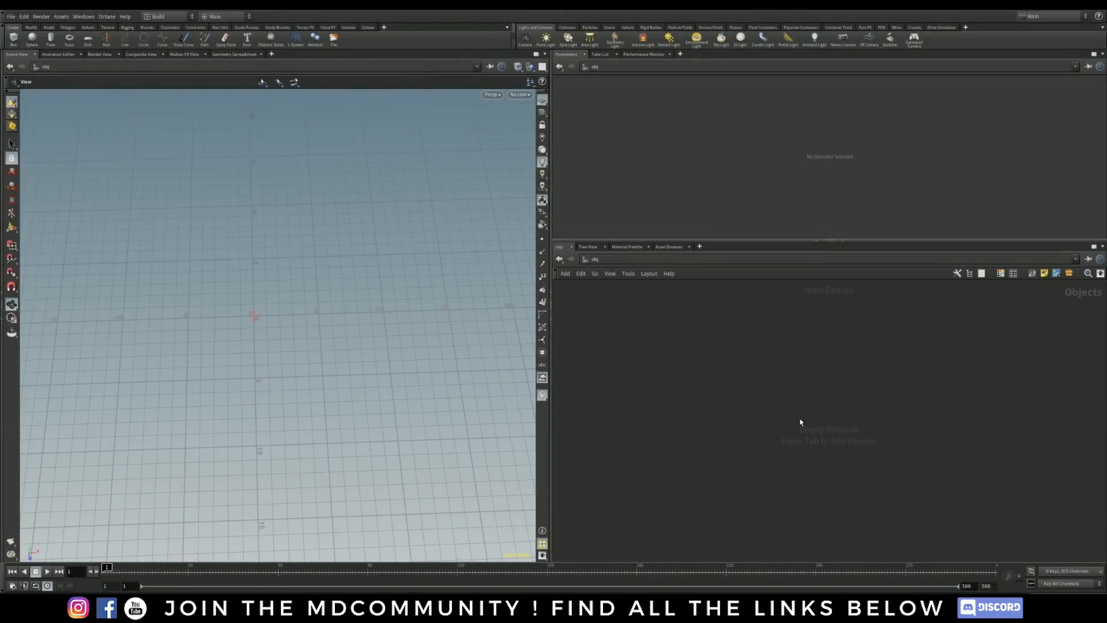
# Step: Add a Geometry object to the empty scene and rename it Particles
pyautogui.press('Tab')
pyautogui.write('geo')
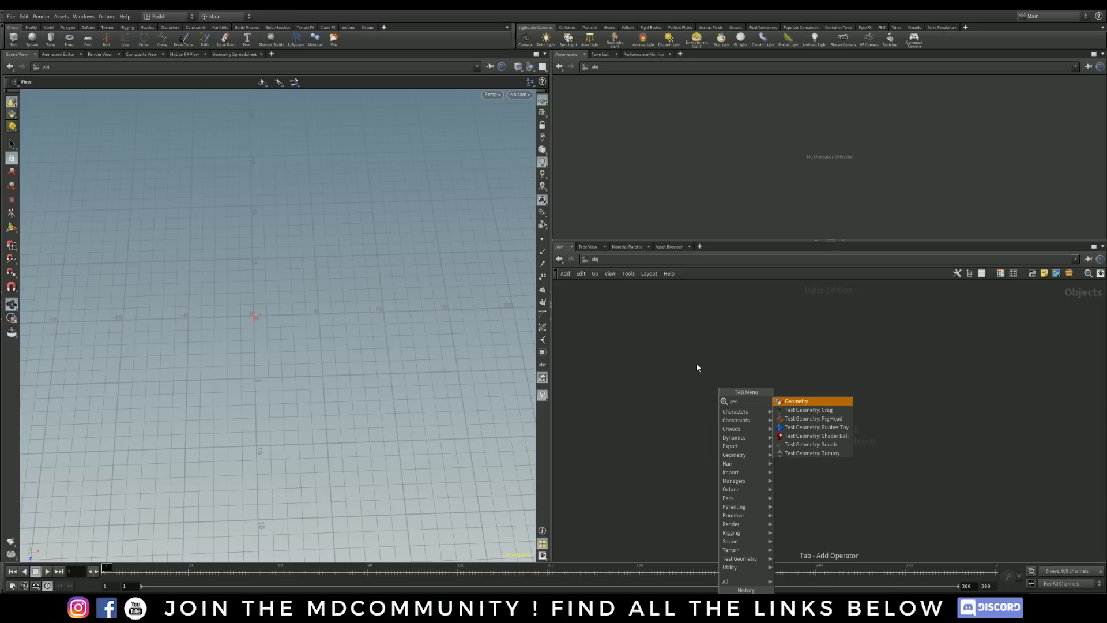
pyautogui.press('Return')
pyautogui.click(721, 351)
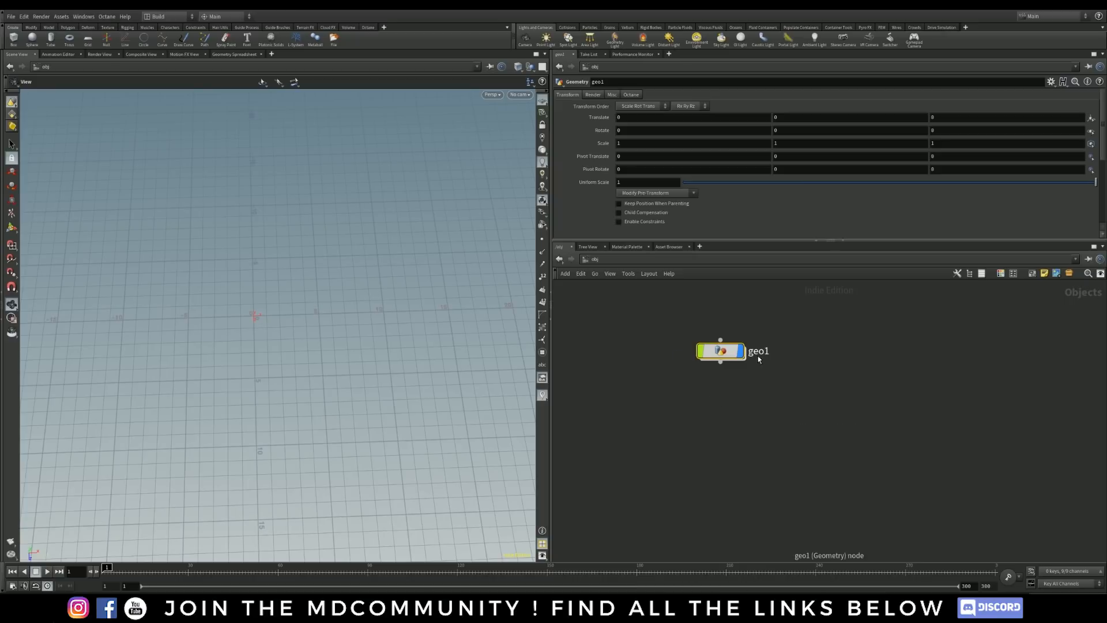
pyautogui.doubleClick(759, 351)
pyautogui.write('Particles')
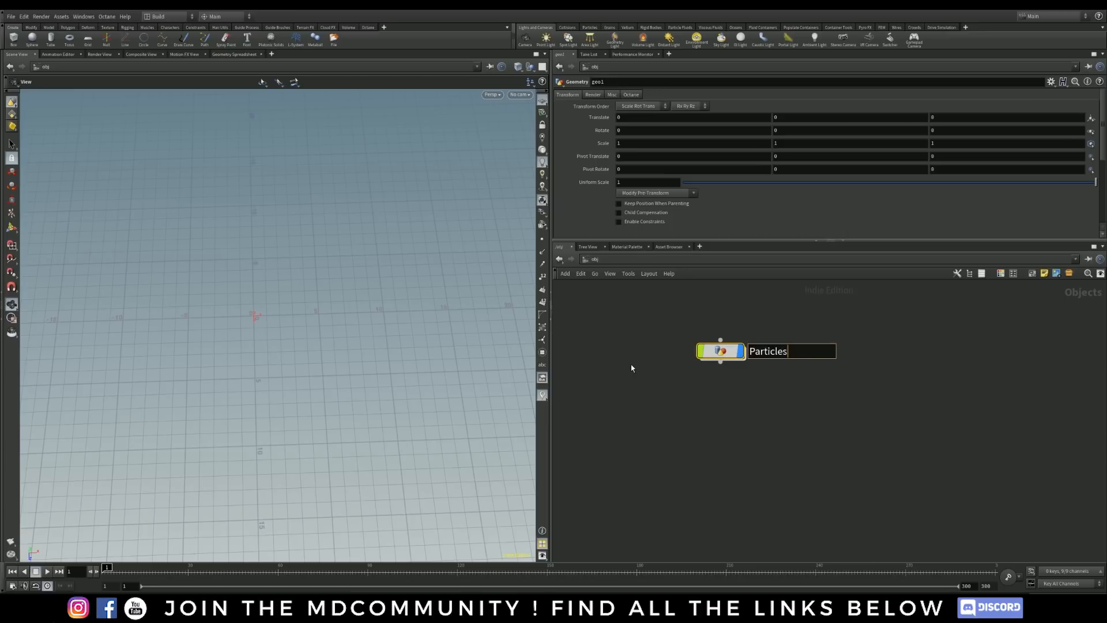
pyautogui.press('Return')
# Step: Enter the Particles object and add a Grid node inside it
pyautogui.press('i')
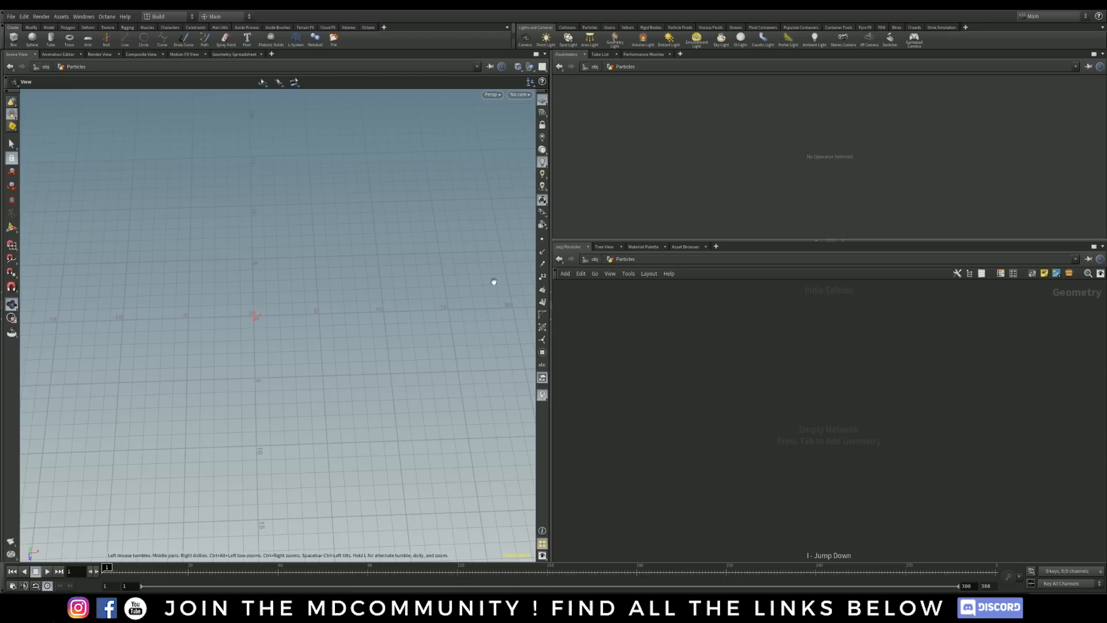
pyautogui.press('Tab')
pyautogui.write('gri')
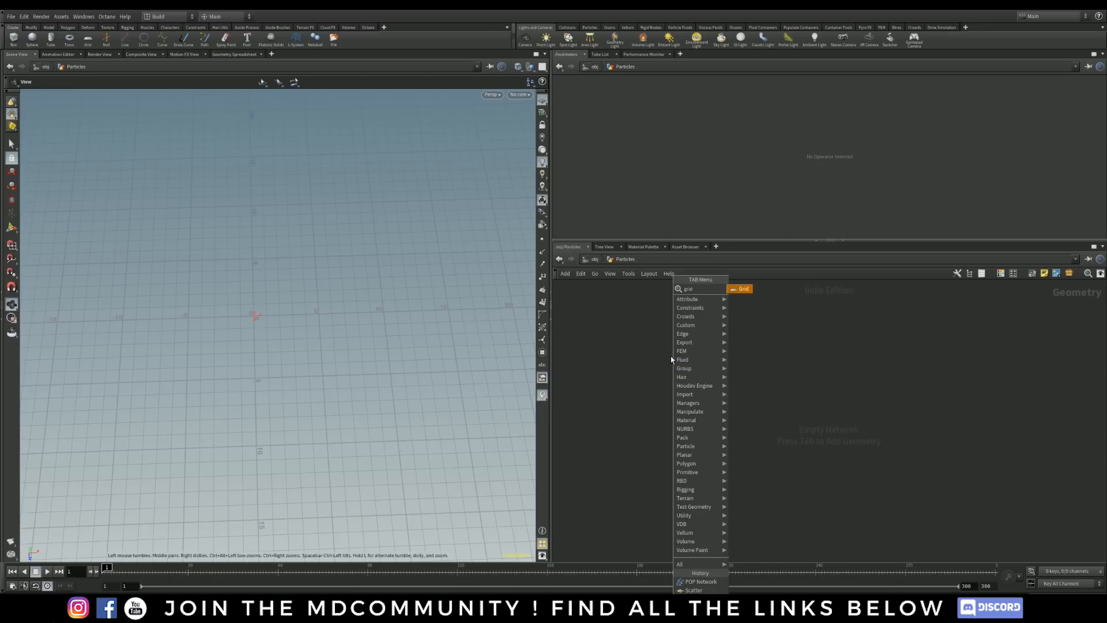
pyautogui.press('Return')
pyautogui.click(706, 344)
# Step: Set the grid's size to 20 by 20
pyautogui.click(614, 128)
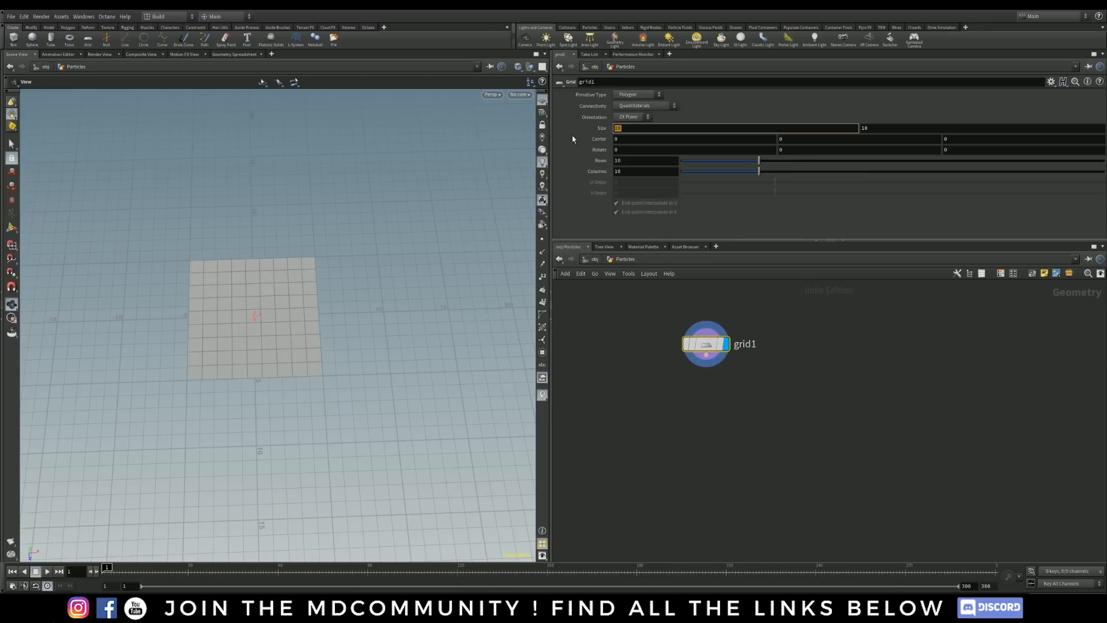
pyautogui.write('20')
pyautogui.press('Tab')
pyautogui.write('20')
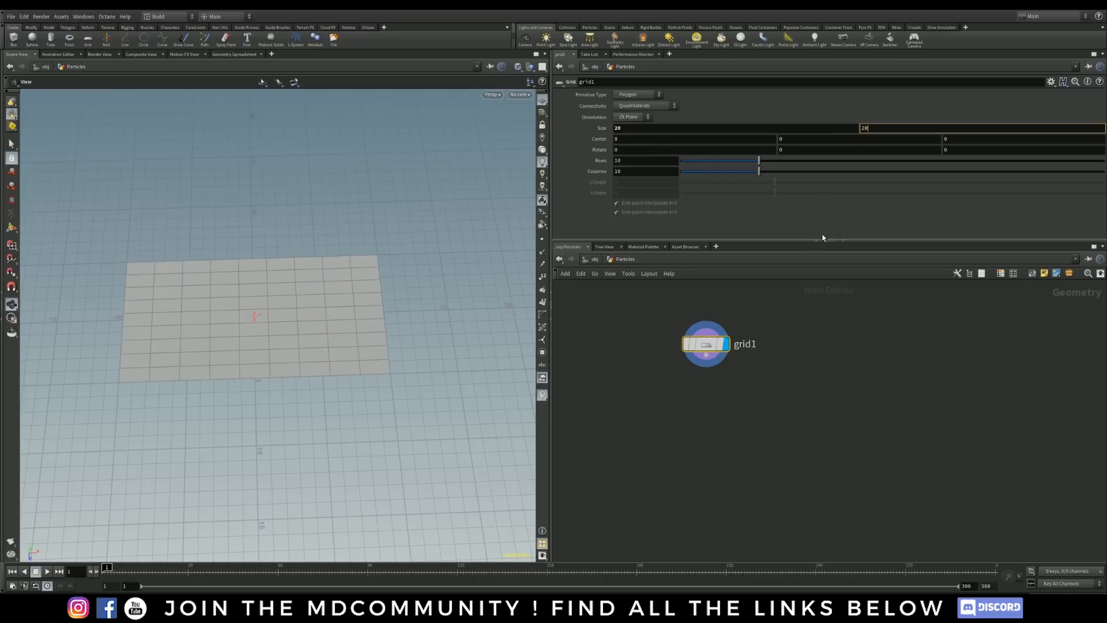
pyautogui.press('Return')
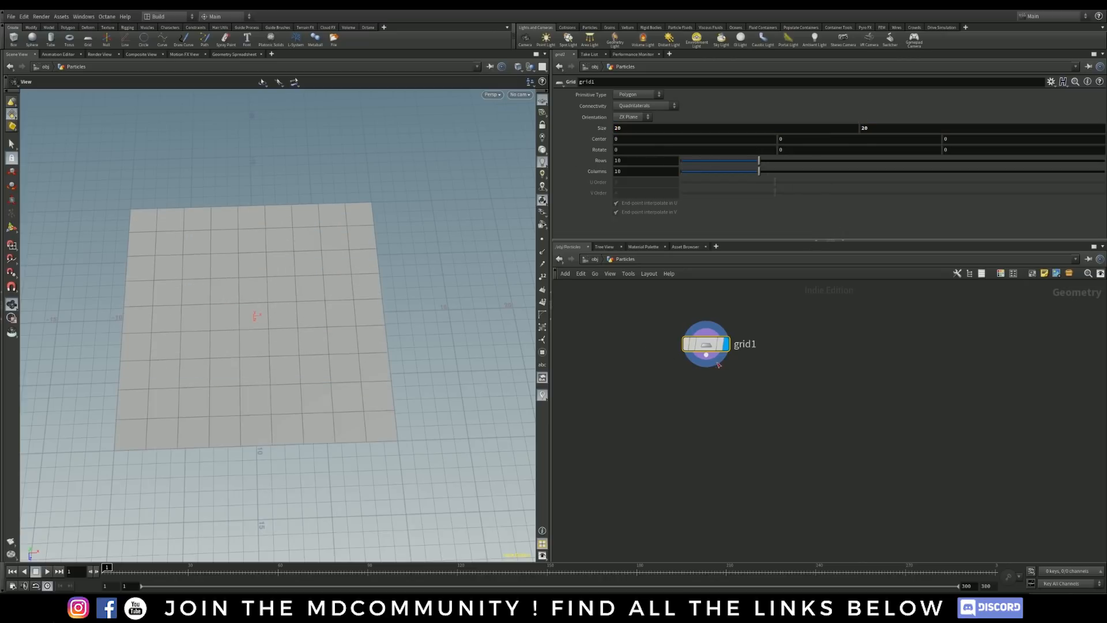
# Step: Add a Scatter node below the grid, wired to the grid's output
pyautogui.press('Tab')
pyautogui.write('scat')
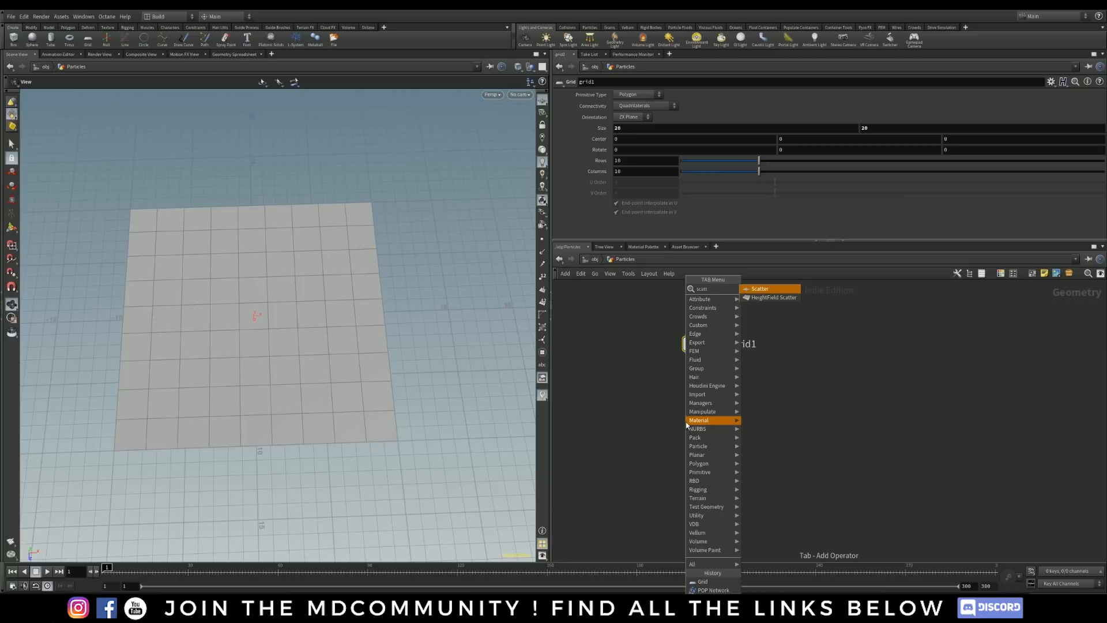
pyautogui.press('Return')
pyautogui.click(686, 422)
pyautogui.moveTo(707, 420); pyautogui.dragTo(711, 421)
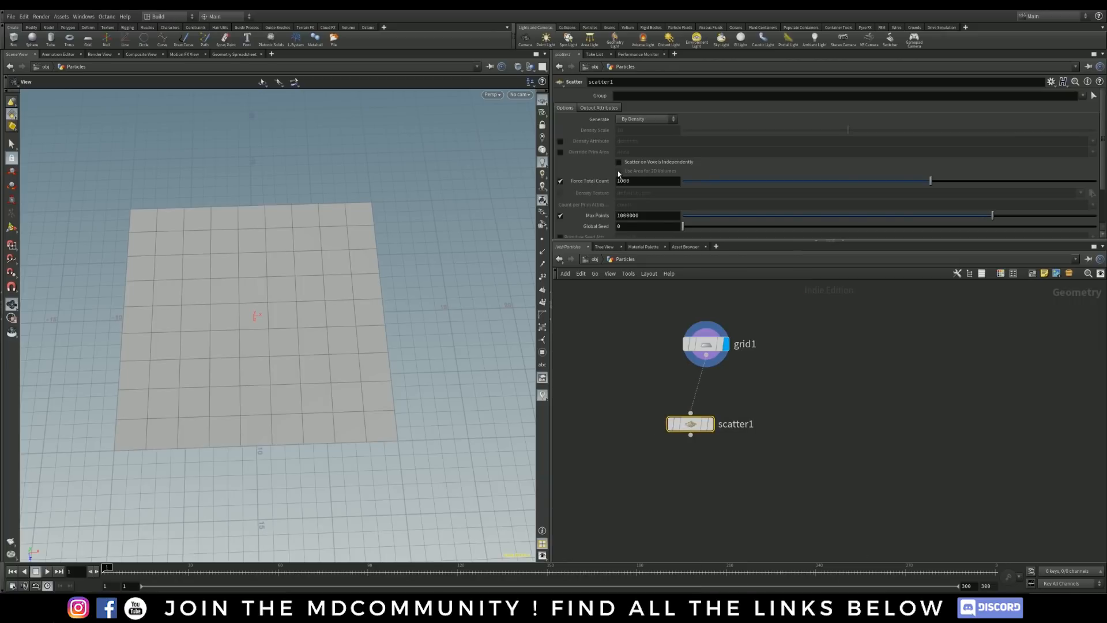
# Step: Set the scatter's Force Total Count to 10000 and align its node below the grid
pyautogui.click(639, 180)
pyautogui.write('0')
pyautogui.press('Return')
pyautogui.moveTo(692, 430); pyautogui.dragTo(701, 426)
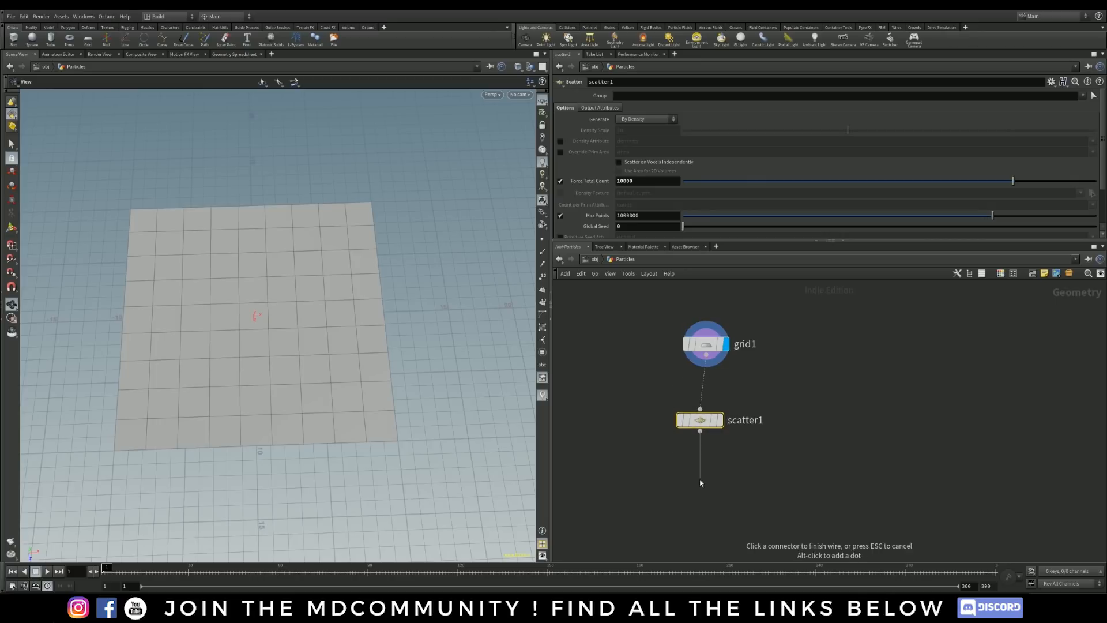
# Step: Add a POP Network wired to the scatter's output and make it the displayed node
pyautogui.press('Tab')
pyautogui.write('pop')
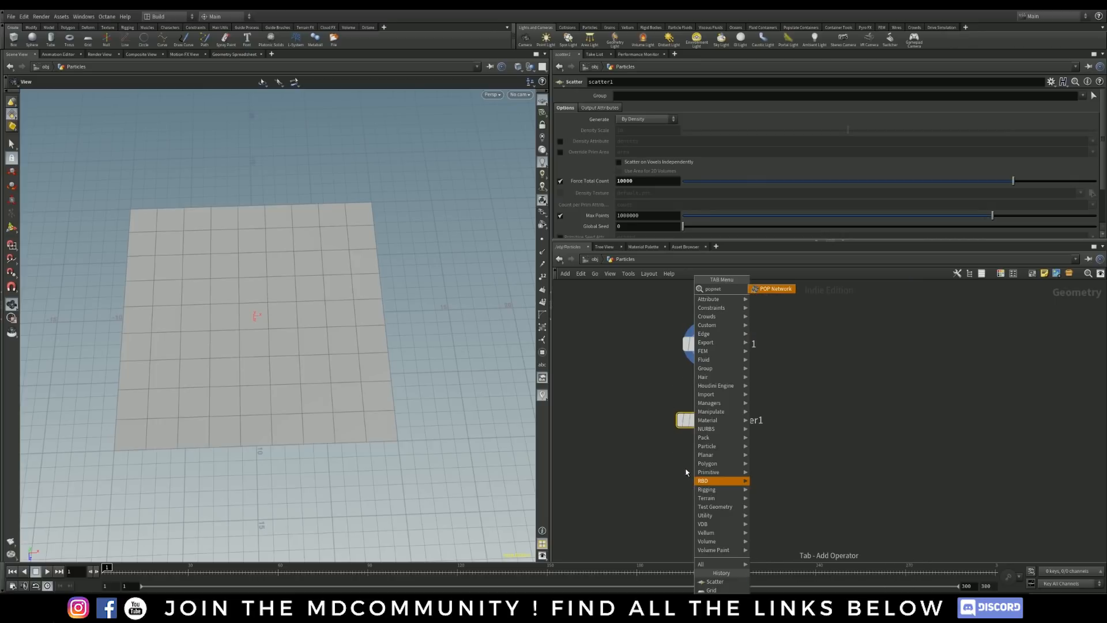
pyautogui.press('Return')
pyautogui.click(698, 475)
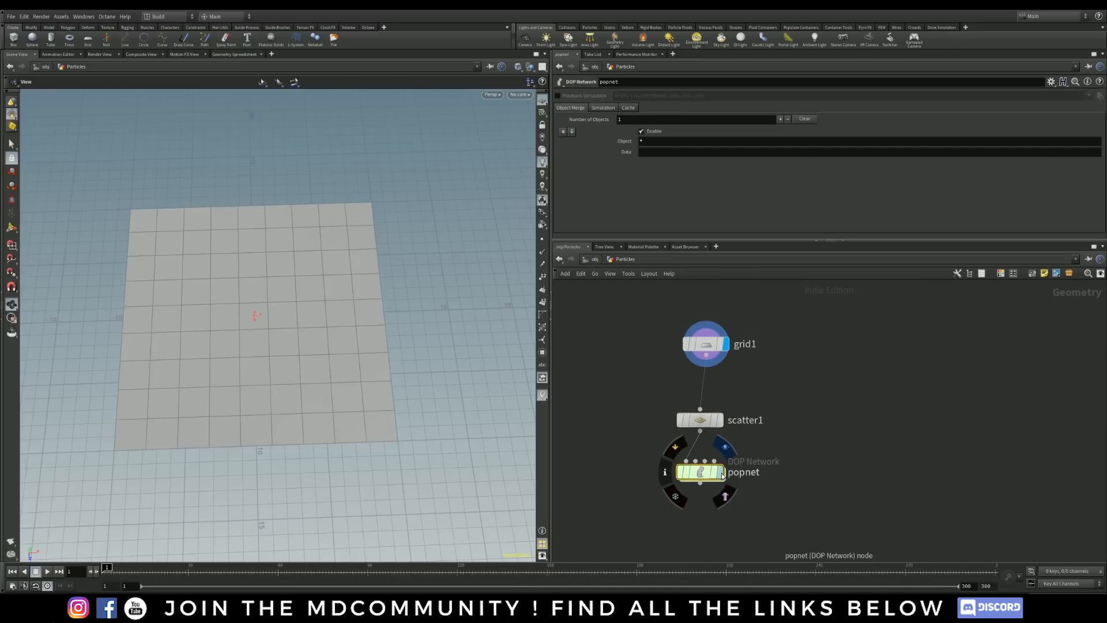
pyautogui.click(721, 473)
# Step: Enter the POP network and space out its nodes, moving source_first_input higher above the merge and repositioning popobject
pyautogui.doubleClick(708, 475)
pyautogui.moveTo(870, 364); pyautogui.dragTo(867, 332)
pyautogui.moveTo(789, 389); pyautogui.dragTo(772, 402)
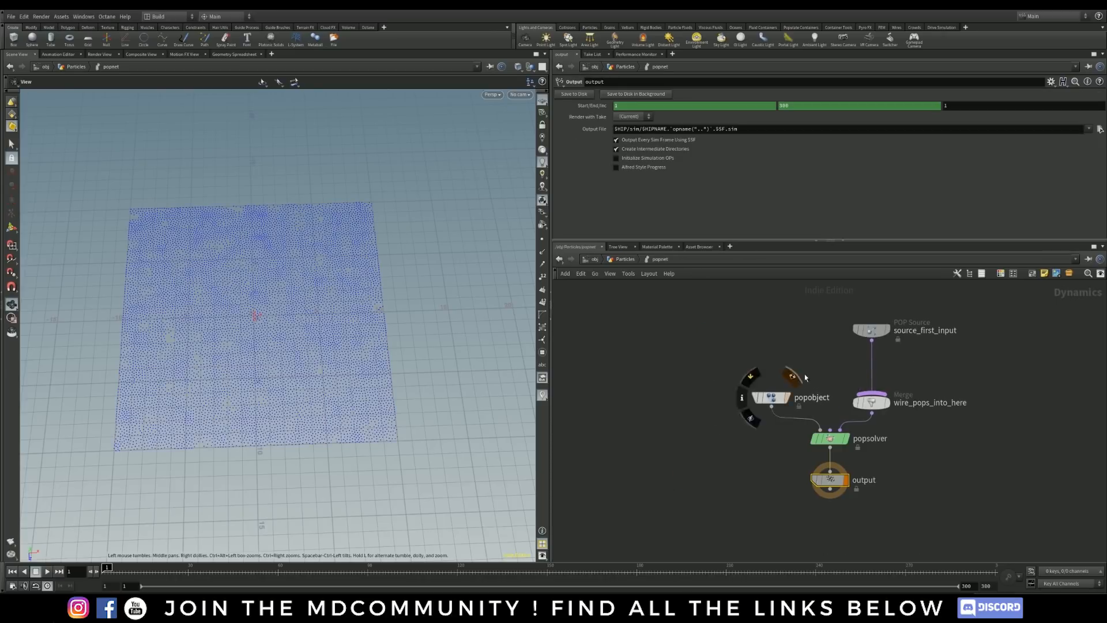
pyautogui.moveTo(870, 330); pyautogui.dragTo(869, 326)
pyautogui.moveTo(783, 298); pyautogui.dragTo(774, 305, button='middle')
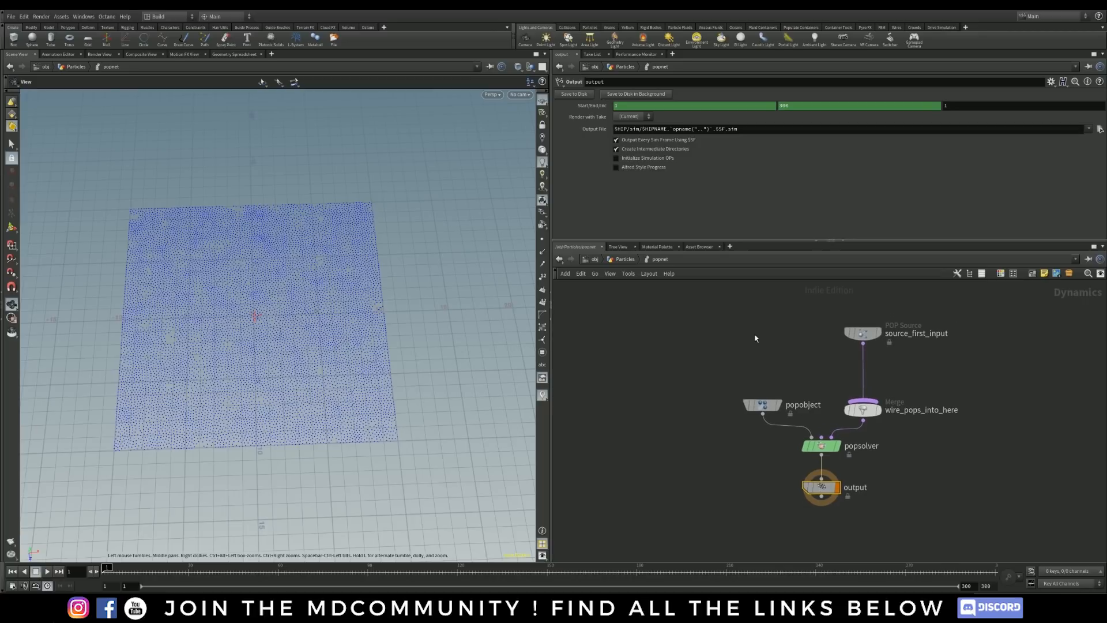
# Step: Set the emission type of the source_first_input POP Source to All Points
pyautogui.click(862, 333)
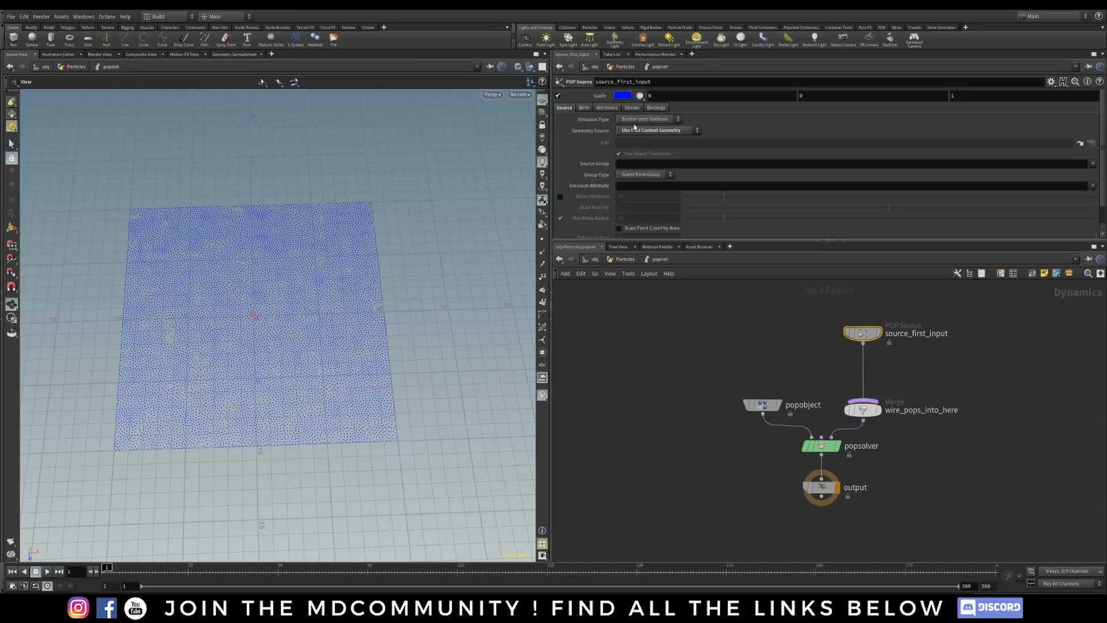
pyautogui.click(637, 119)
pyautogui.click(645, 128)
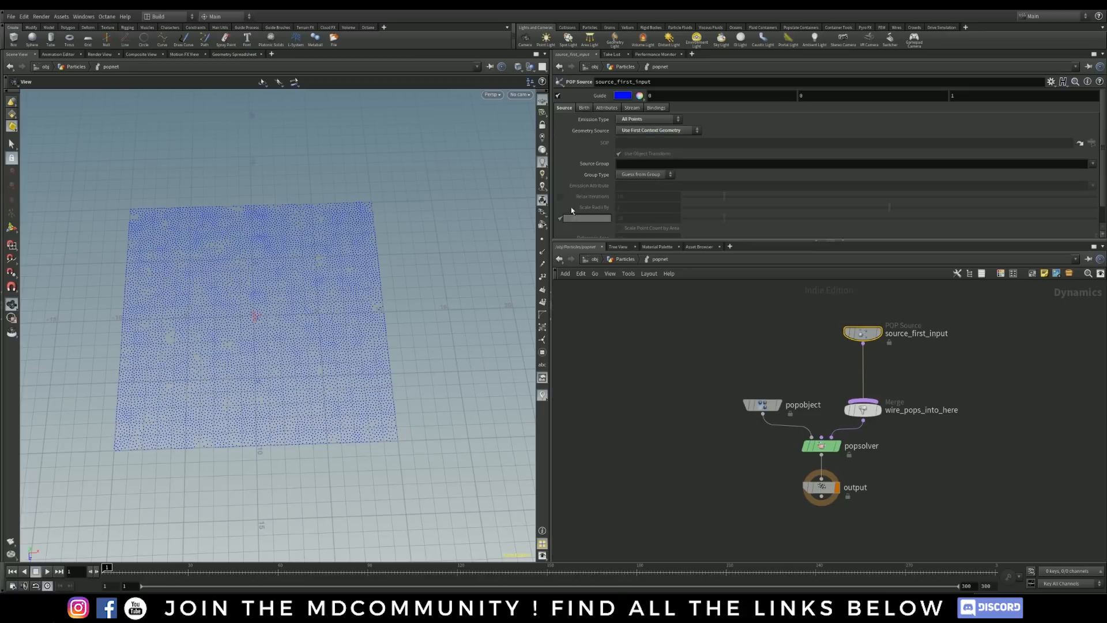
# Step: Set the POP Source's Impulse Activation to the expression $F == 1 and turn off its guide display
pyautogui.click(584, 108)
pyautogui.click(636, 119)
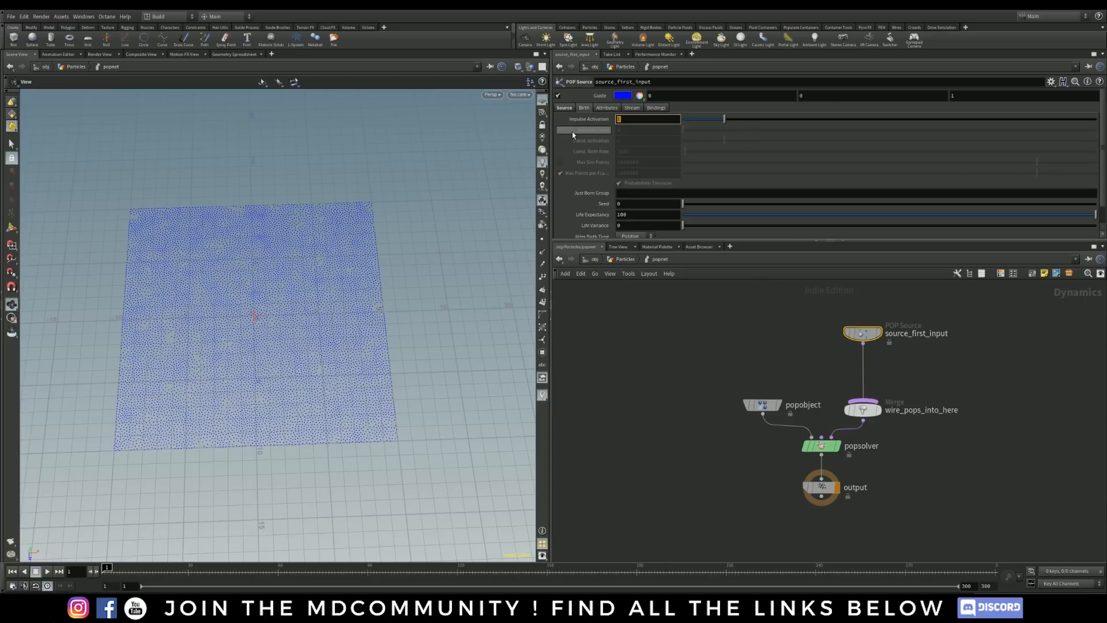
pyautogui.write('$F ==')
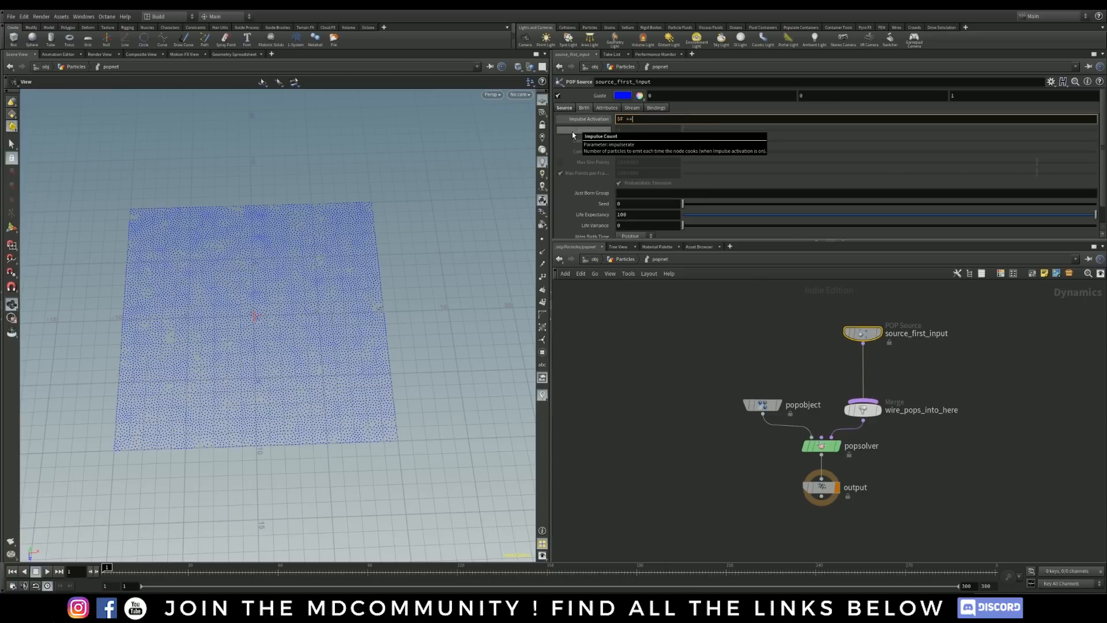
pyautogui.write(' 1')
pyautogui.press('Return')
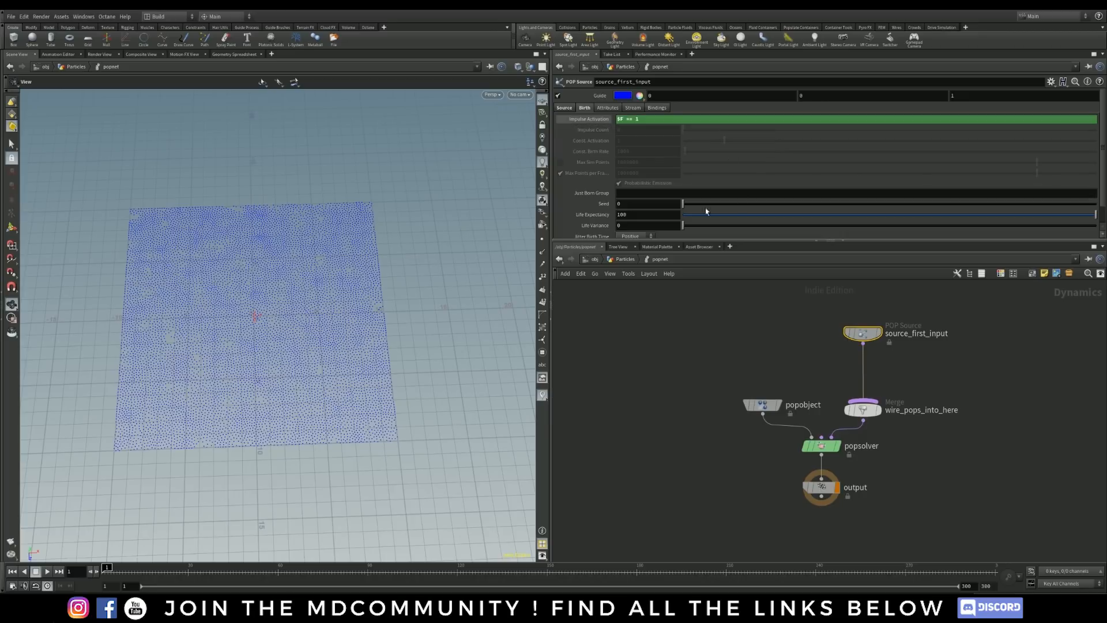
pyautogui.click(558, 96)
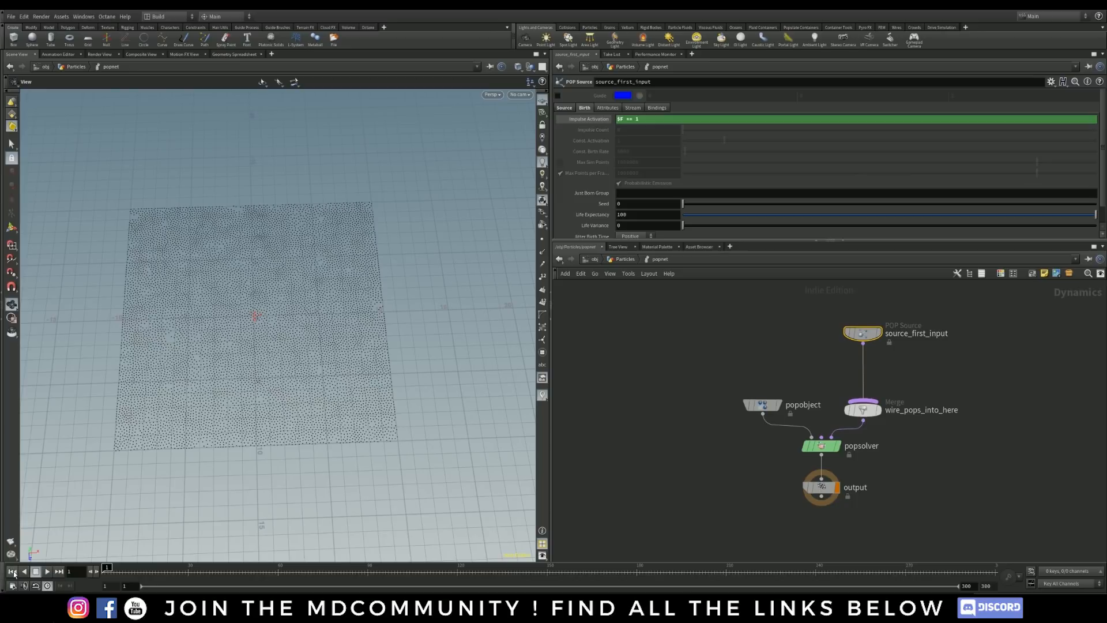
# Step: Play the particle simulation while viewing the grid of points from a lower angle, and return to the first frame
pyautogui.click(48, 571)
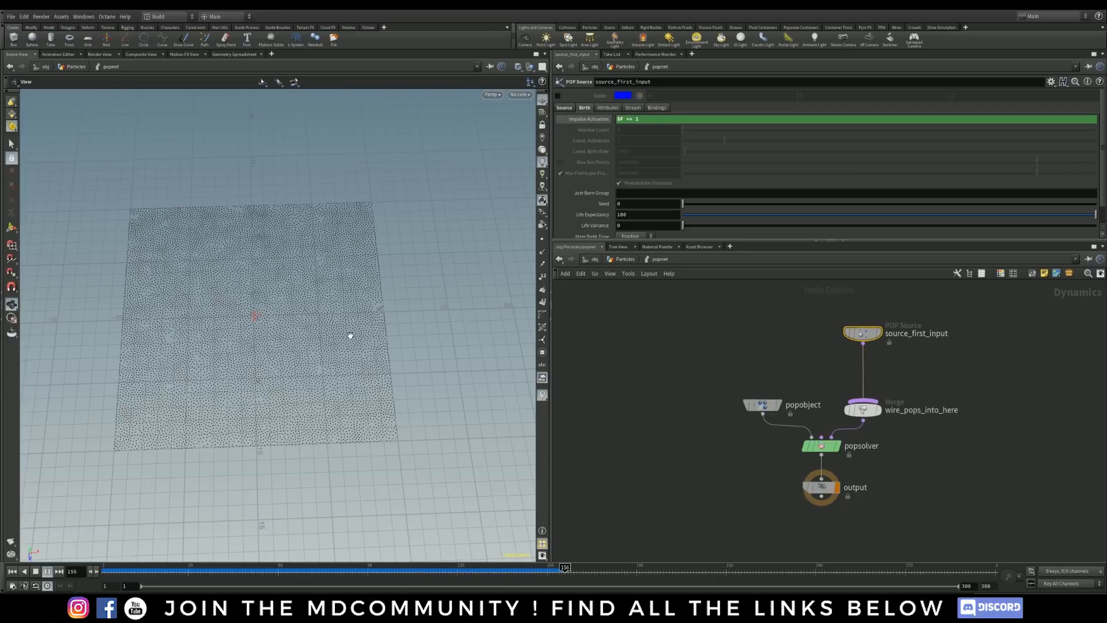
pyautogui.moveTo(274, 405); pyautogui.dragTo(254, 373)
pyautogui.moveTo(254, 373); pyautogui.dragTo(292, 390, button='right')
pyautogui.moveTo(277, 409); pyautogui.dragTo(279, 376)
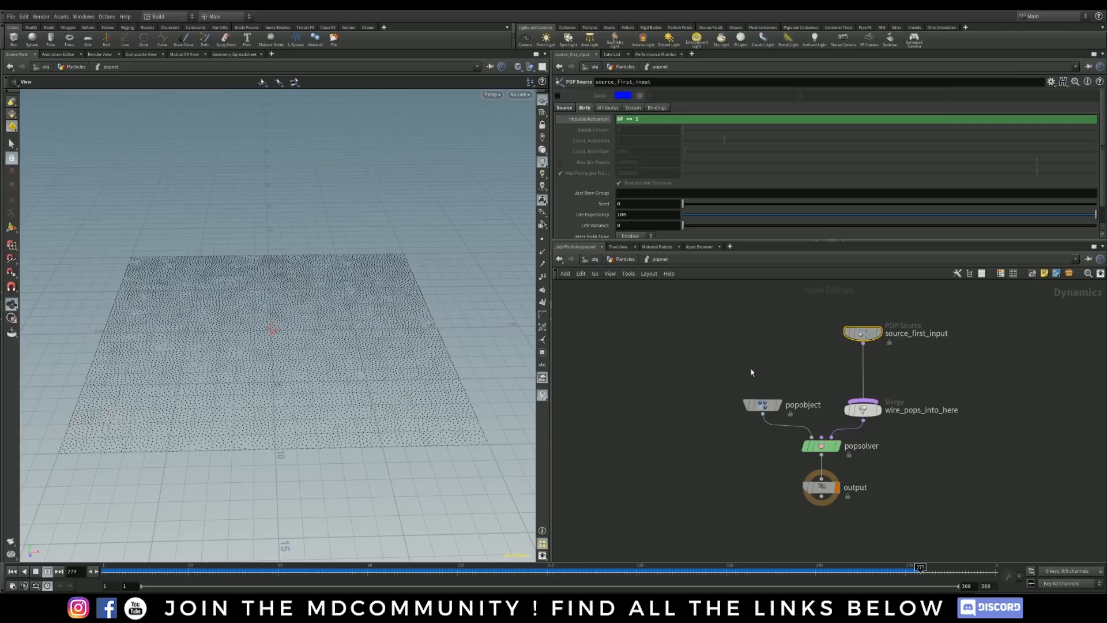
pyautogui.click(38, 572)
pyautogui.click(11, 572)
# Step: Add a POP VOP node and insert it on the wire between source_first_input and wire_pops_into_here
pyautogui.moveTo(861, 335); pyautogui.dragTo(862, 331)
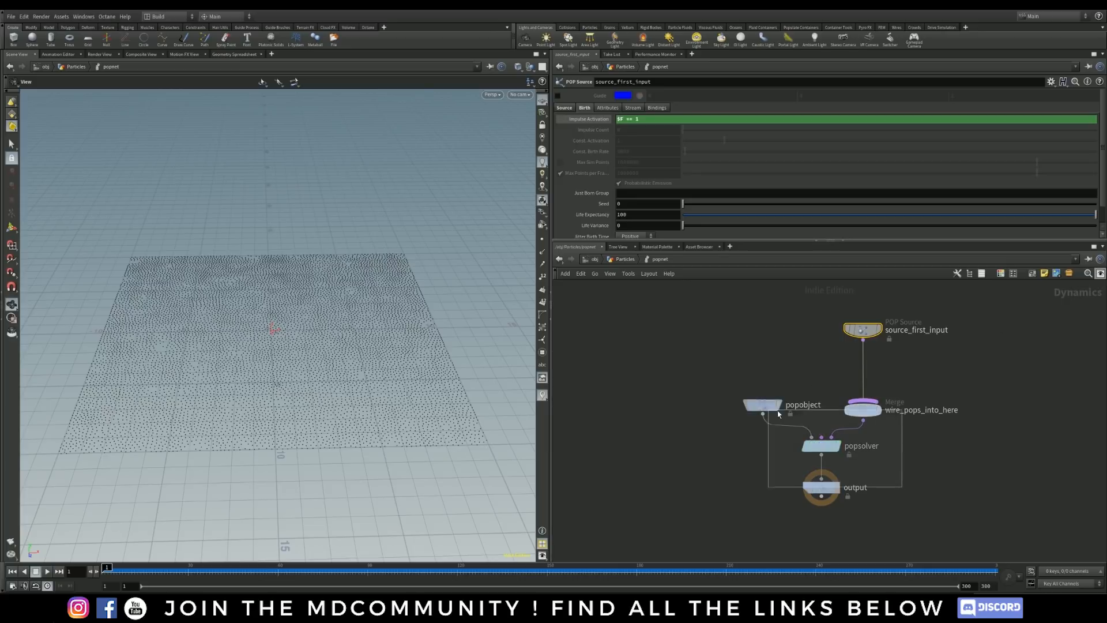
pyautogui.click(903, 491)
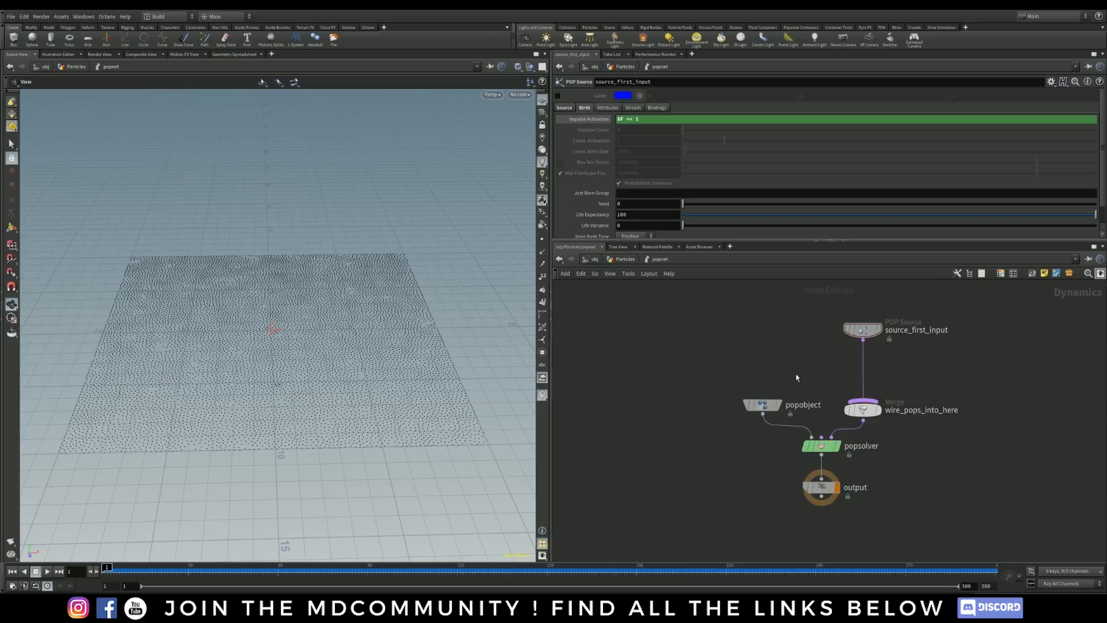
pyautogui.press('Tab')
pyautogui.write('vop')
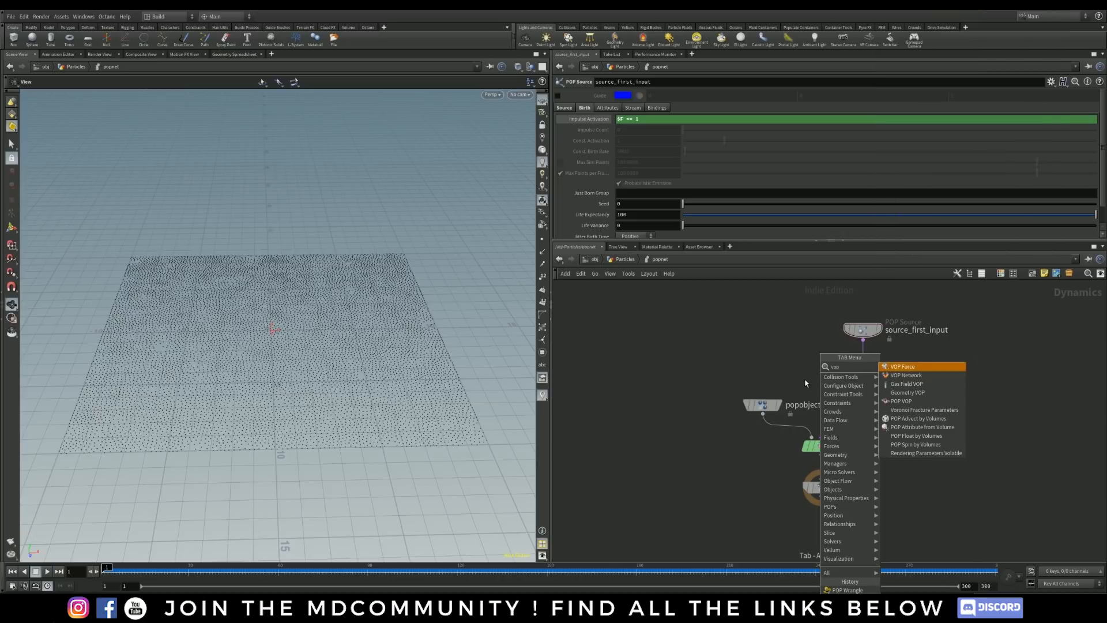
pyautogui.click(914, 402)
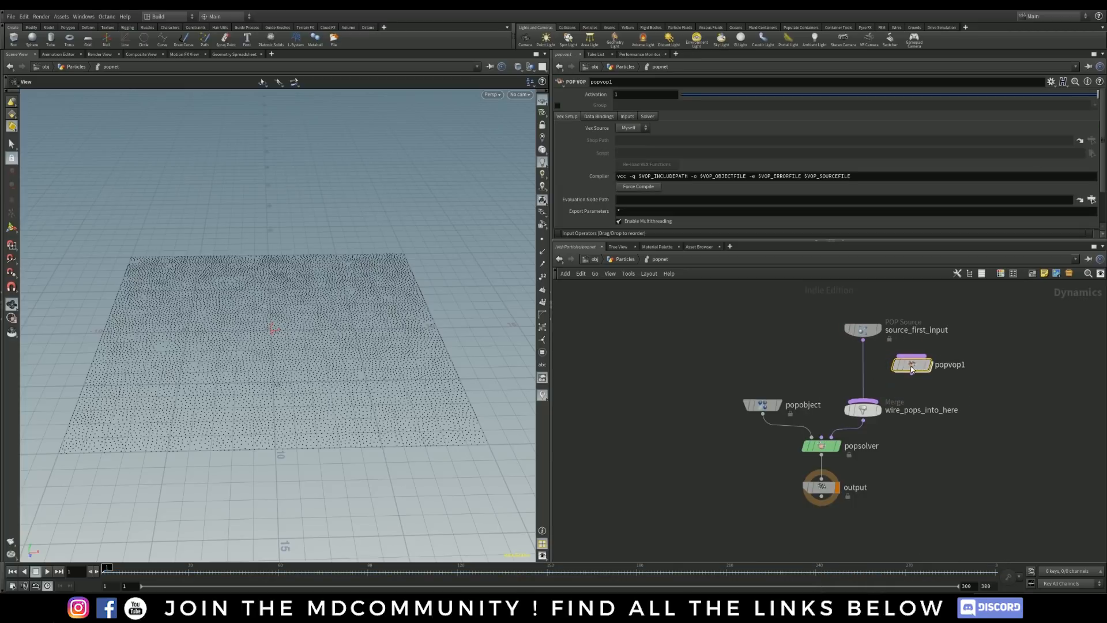
pyautogui.click(864, 368)
# Step: Enter the POP VOP and move its global parameters and output nodes apart, leaving room between them
pyautogui.doubleClick(865, 369)
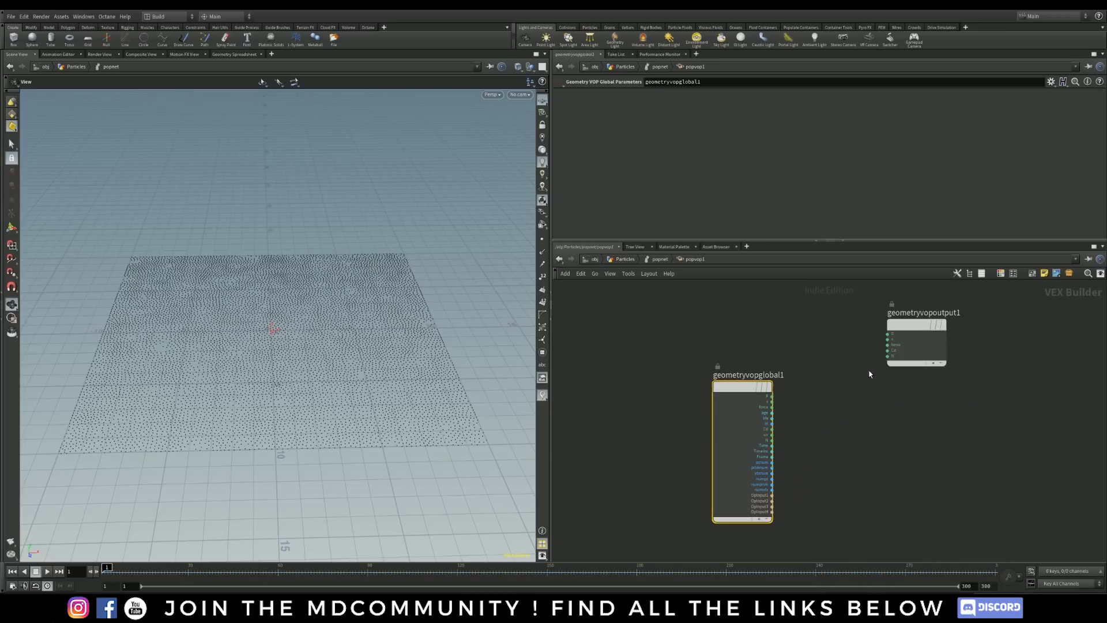
pyautogui.moveTo(736, 355); pyautogui.dragTo(617, 317)
pyautogui.moveTo(904, 328); pyautogui.dragTo(861, 329)
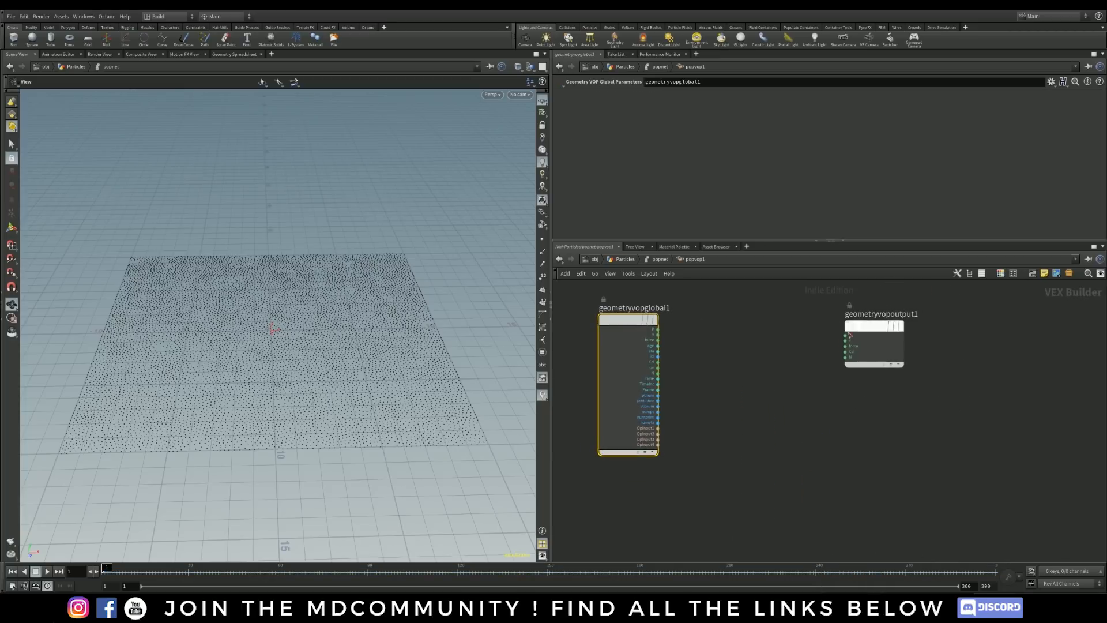
pyautogui.moveTo(633, 324); pyautogui.dragTo(628, 325)
pyautogui.moveTo(877, 326); pyautogui.dragTo(886, 322)
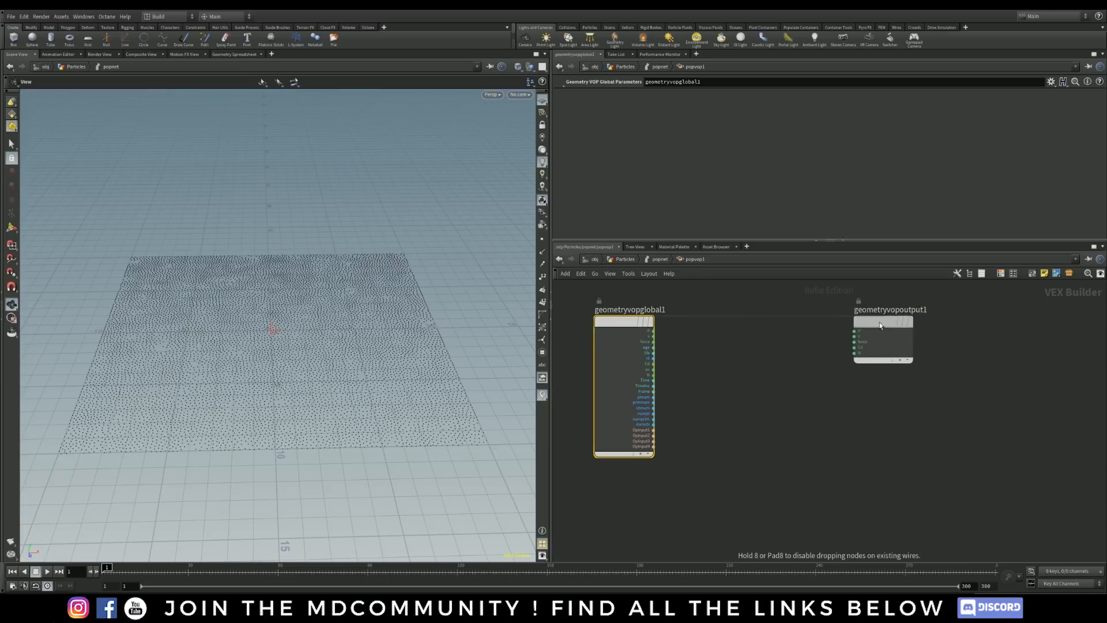
# Step: Add a Color Map node between the global parameters and output nodes
pyautogui.click(730, 365)
pyautogui.press('Tab')
pyautogui.write('colo')
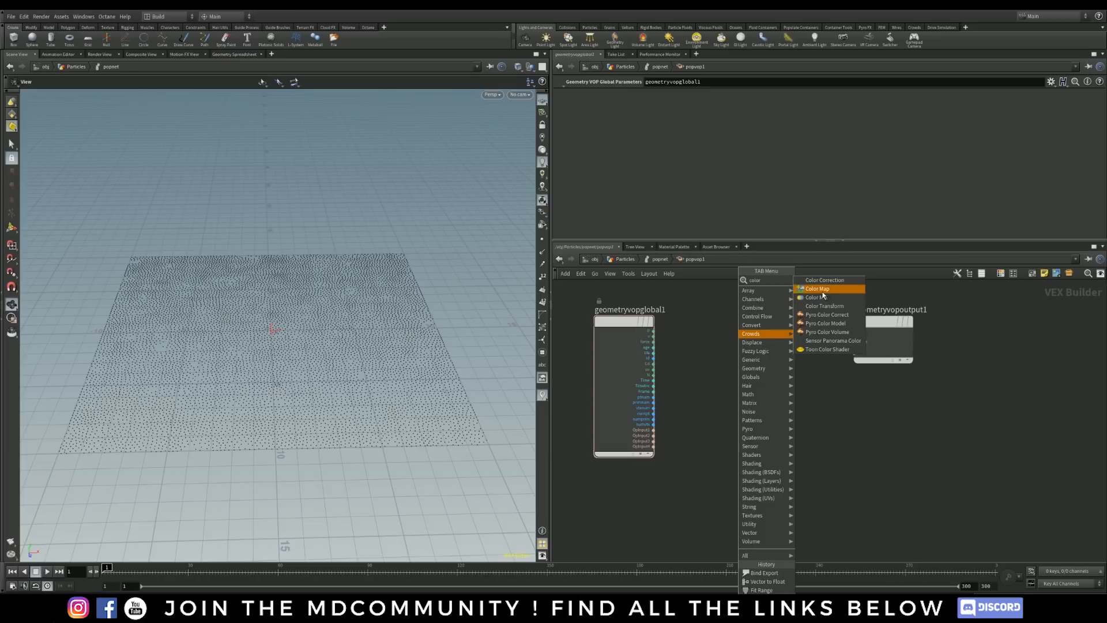
pyautogui.click(817, 288)
pyautogui.click(770, 361)
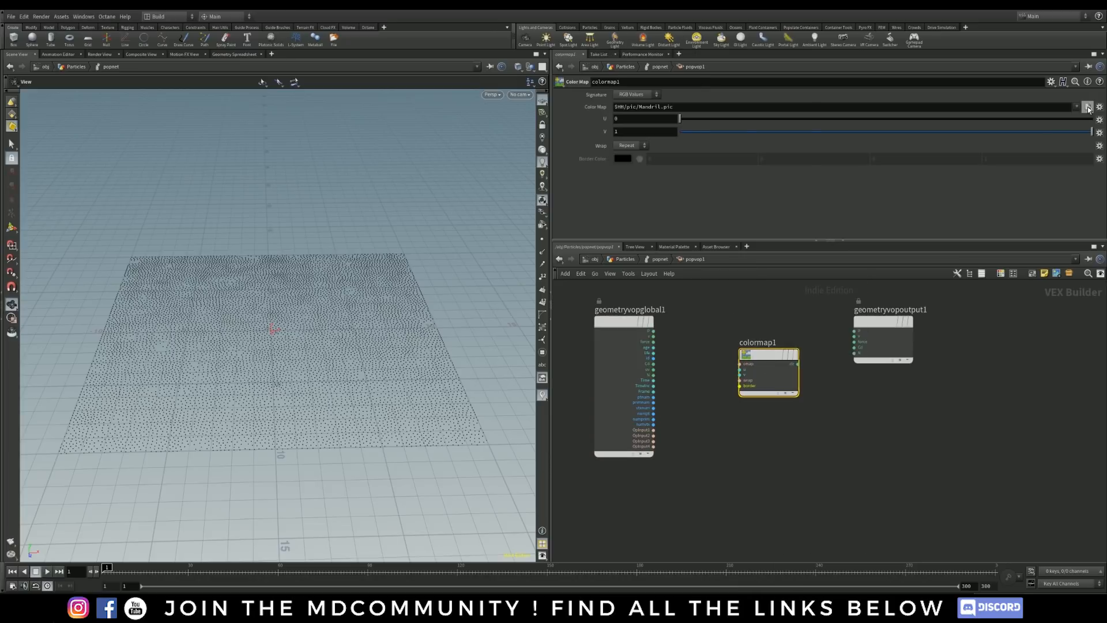
# Step: Load noise_5.jpg from the $HIP/Images folder as the Color Map node's image
pyautogui.click(1088, 108)
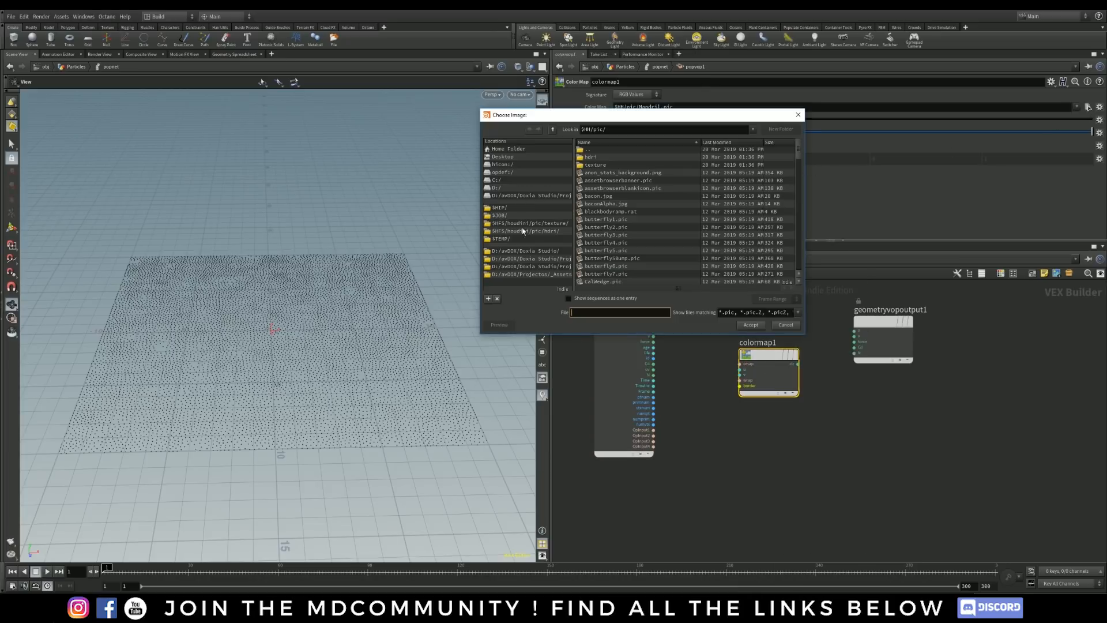
pyautogui.click(545, 209)
pyautogui.doubleClick(594, 221)
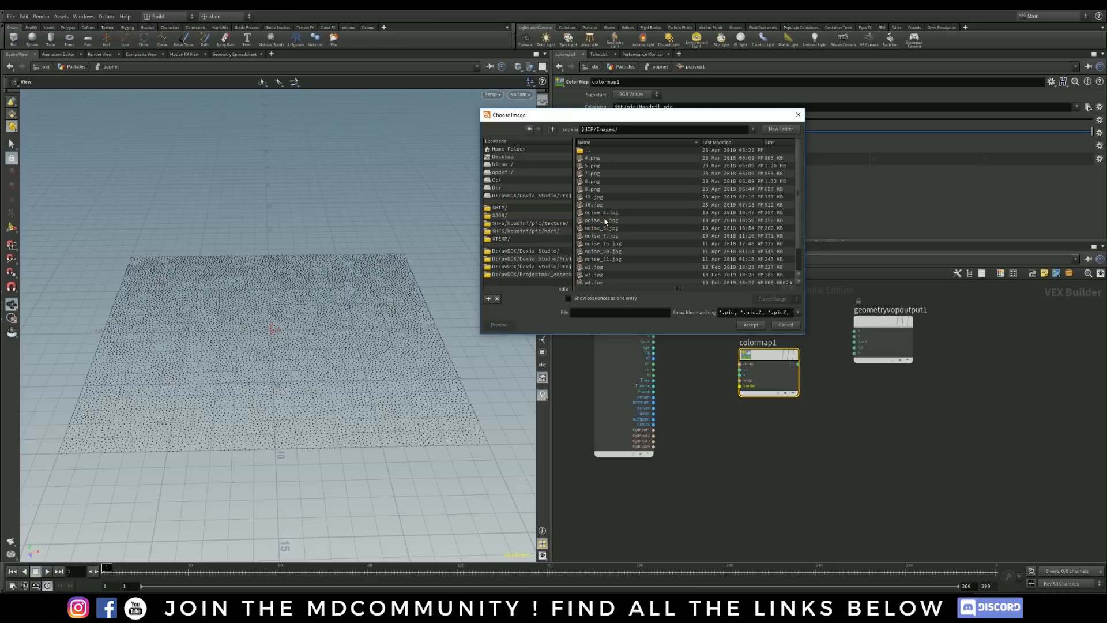
pyautogui.click(607, 228)
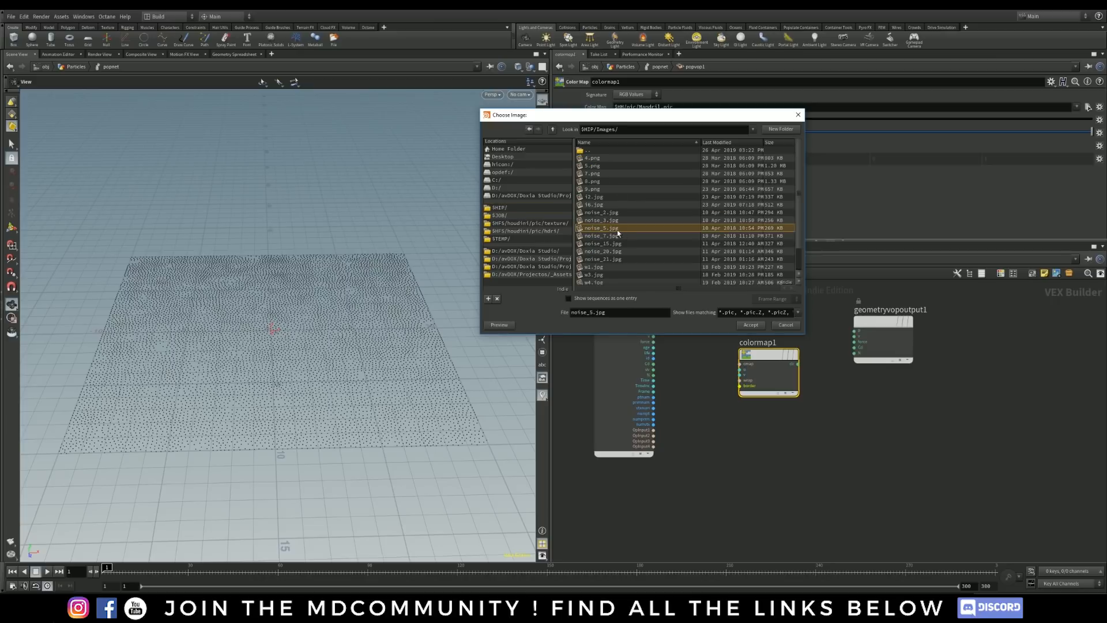
pyautogui.click(750, 325)
# Step: Switch to File Explorer, view noise_5 from the Images folder at full size, and return to Houdini
pyautogui.hotkey('alt', 'Tab')
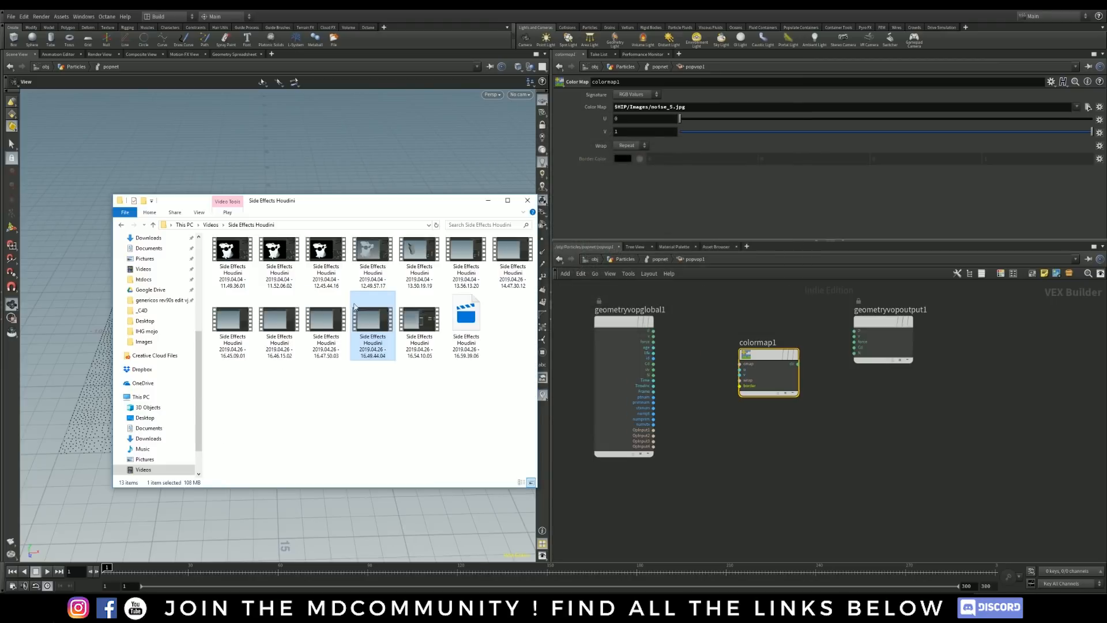
pyautogui.click(144, 341)
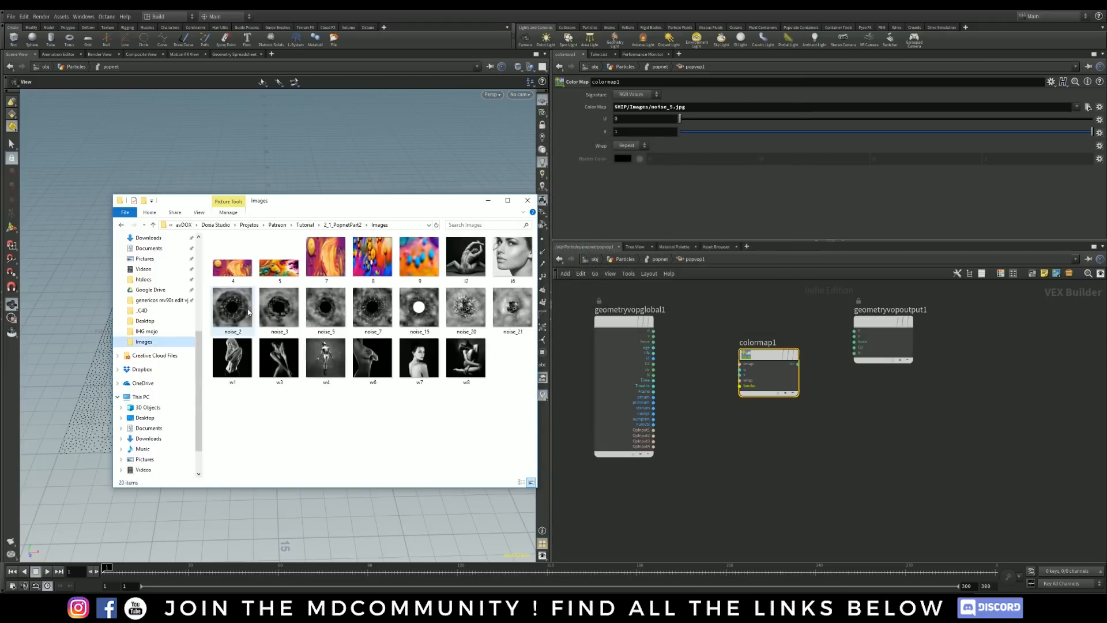
pyautogui.doubleClick(317, 315)
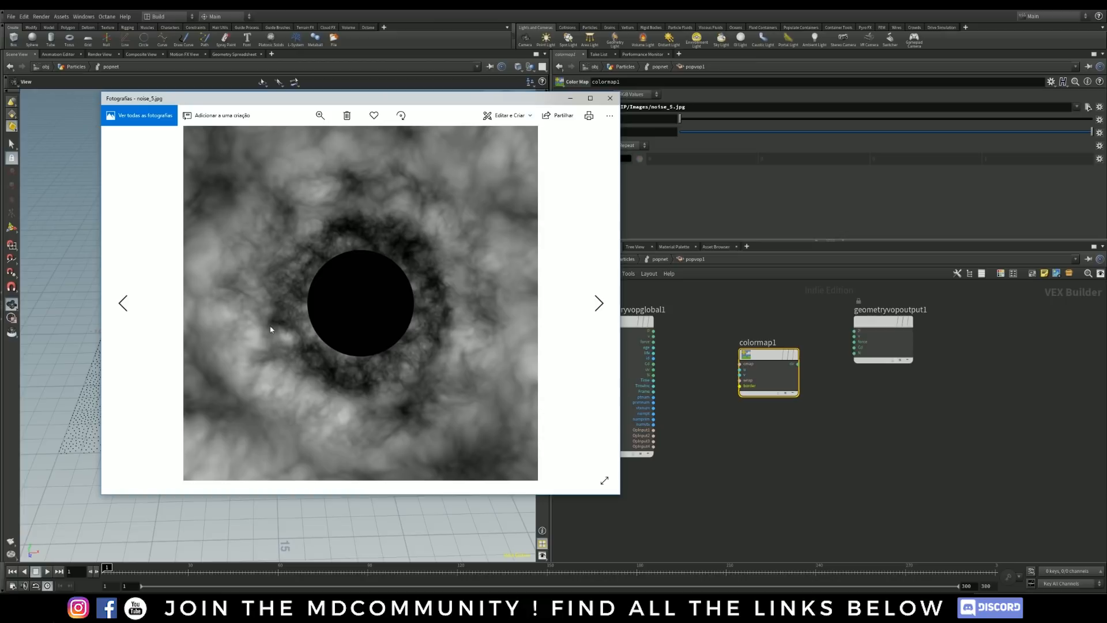
pyautogui.click(754, 449)
# Step: Line up the colormap1 node with the geometry output node, and move the output node further away from it
pyautogui.moveTo(766, 358); pyautogui.dragTo(767, 327)
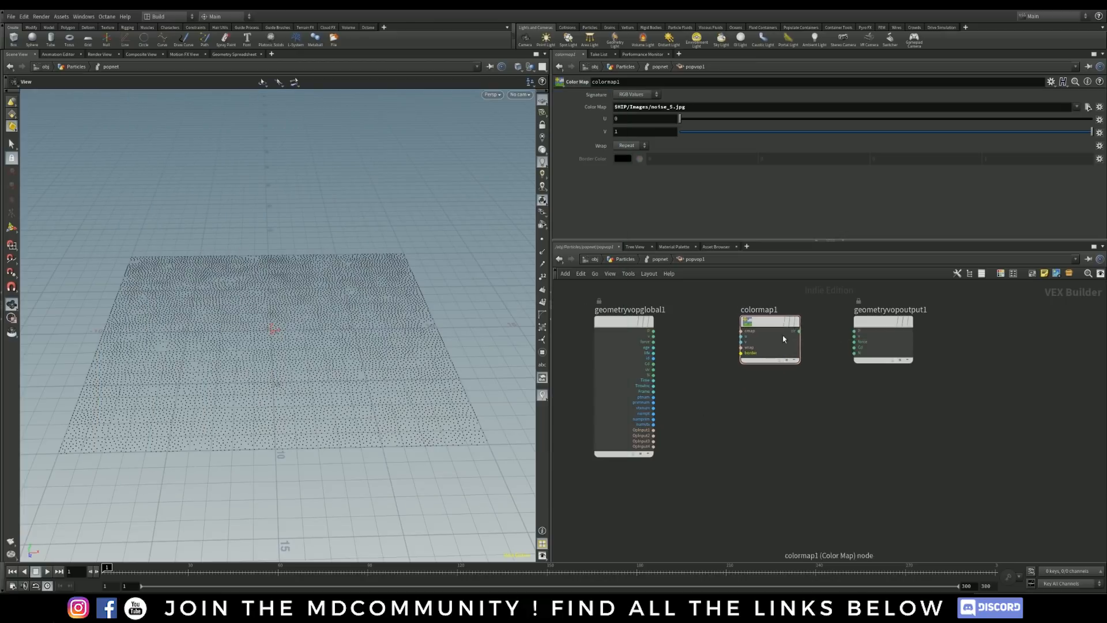
pyautogui.moveTo(881, 322); pyautogui.dragTo(911, 320)
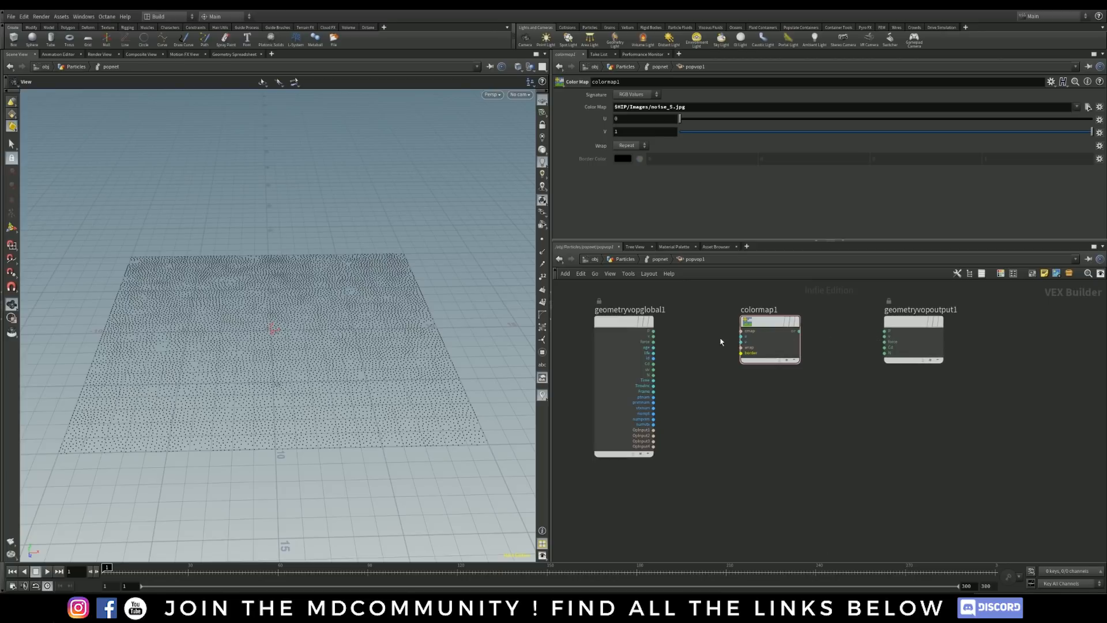
pyautogui.click(741, 342)
pyautogui.click(714, 352)
pyautogui.moveTo(704, 301); pyautogui.dragTo(836, 413)
# Step: Switch to the Color Map documentation in Chrome, read how Wrap treats coordinates outside the range 0 to 1, and return to Houdini
pyautogui.hotkey('alt', 'Tab')
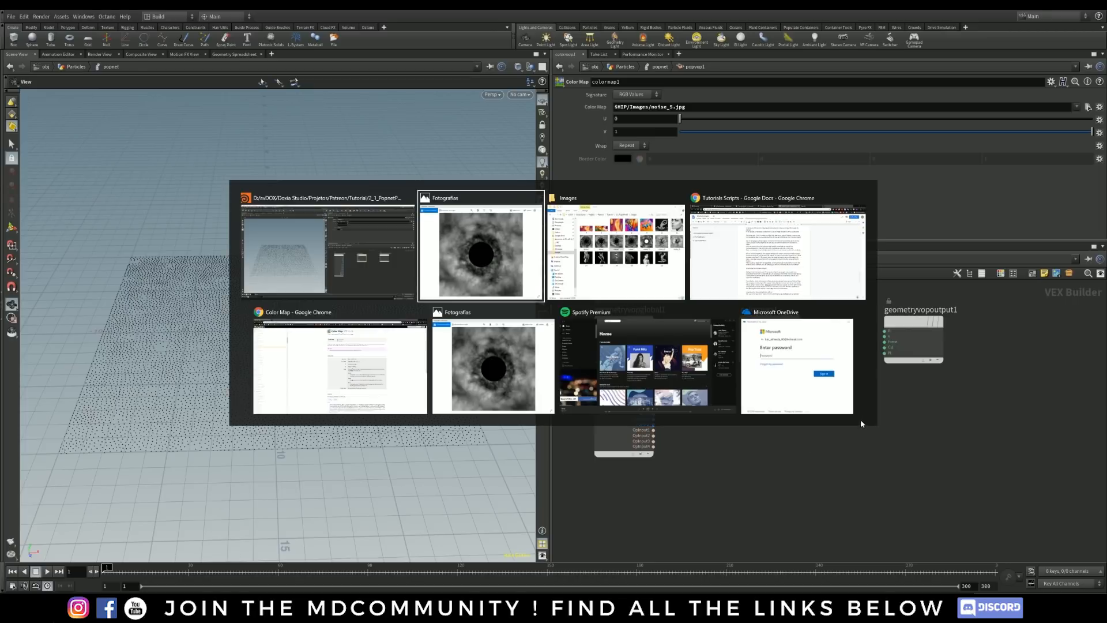
pyautogui.hotkey('alt', 'Tab')
pyautogui.hotkey('alt', 'Tab')
pyautogui.hotkey('alt', 'Tab')
pyautogui.hotkey('alt', 'Tab')
pyautogui.hotkey('alt', 'Tab')
pyautogui.hotkey('alt', 'Tab')
pyautogui.hotkey('alt', 'Tab')
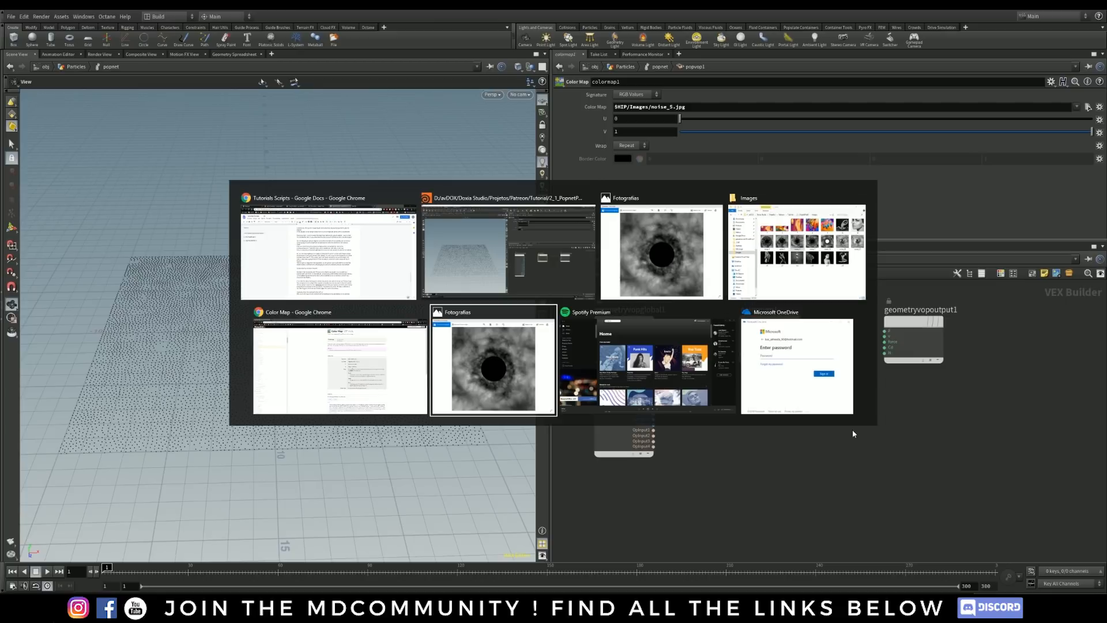
pyautogui.click(354, 380)
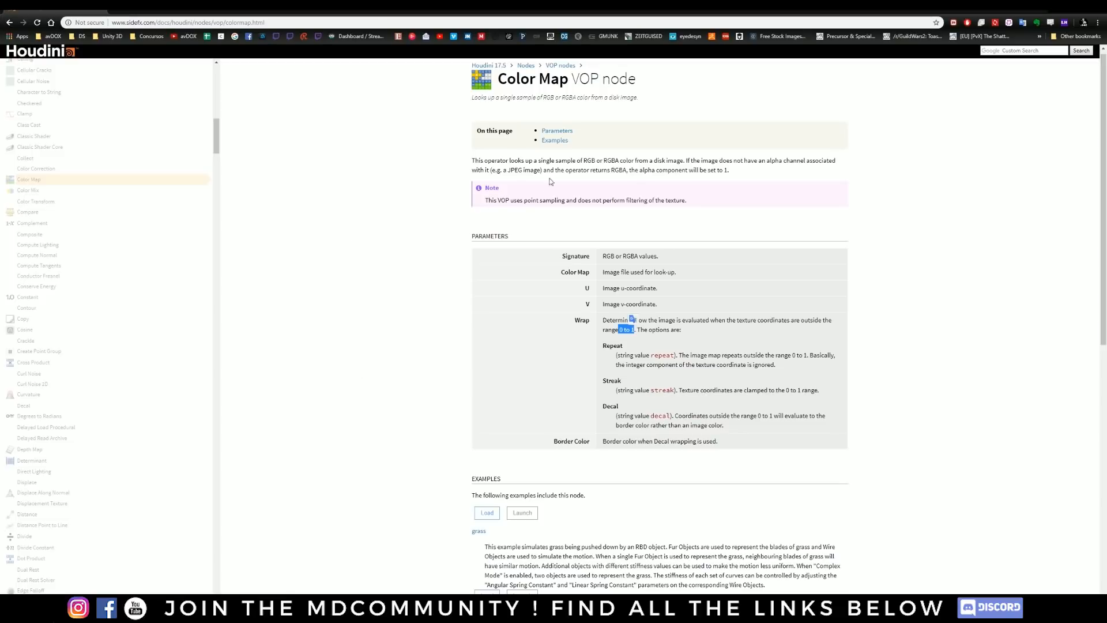
pyautogui.click(721, 348)
pyautogui.moveTo(602, 321); pyautogui.dragTo(638, 330)
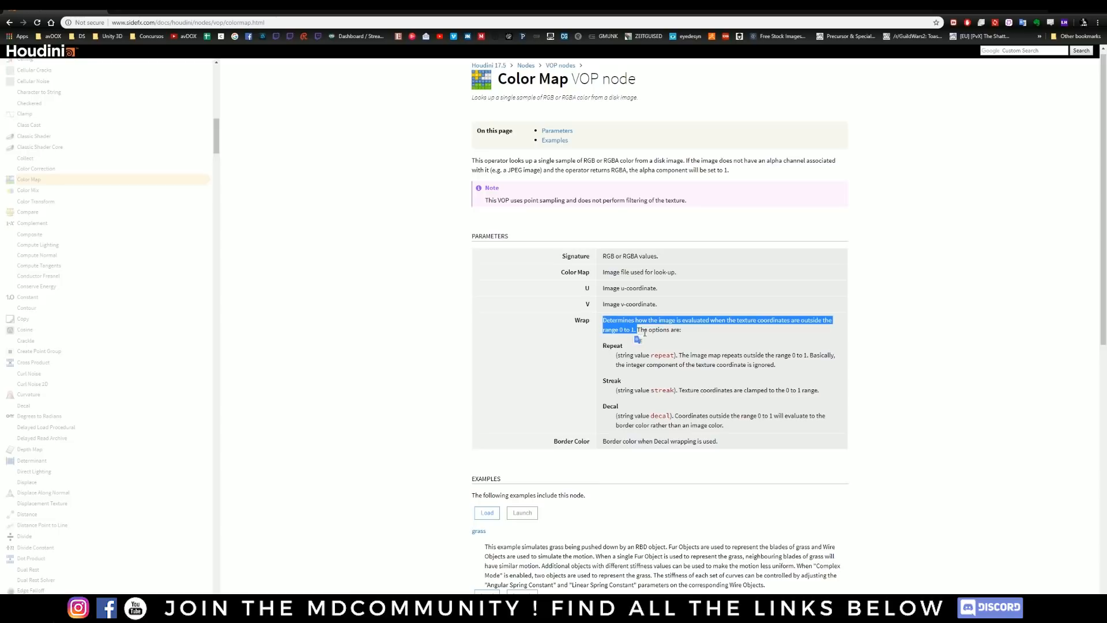
pyautogui.click(639, 330)
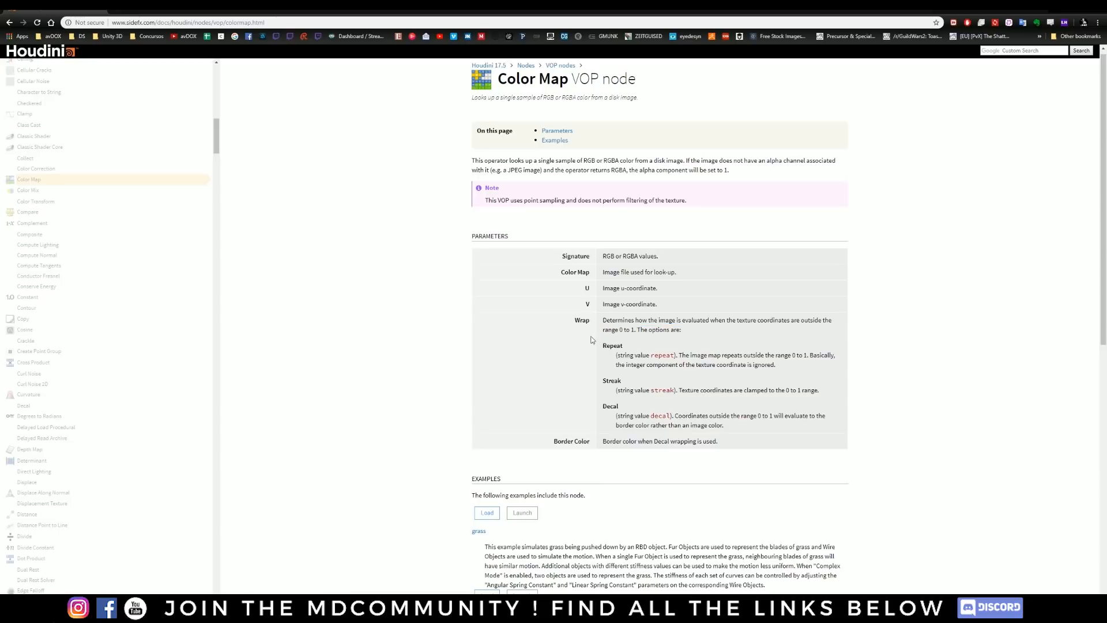
pyautogui.moveTo(637, 330); pyautogui.dragTo(618, 331)
pyautogui.click(484, 611)
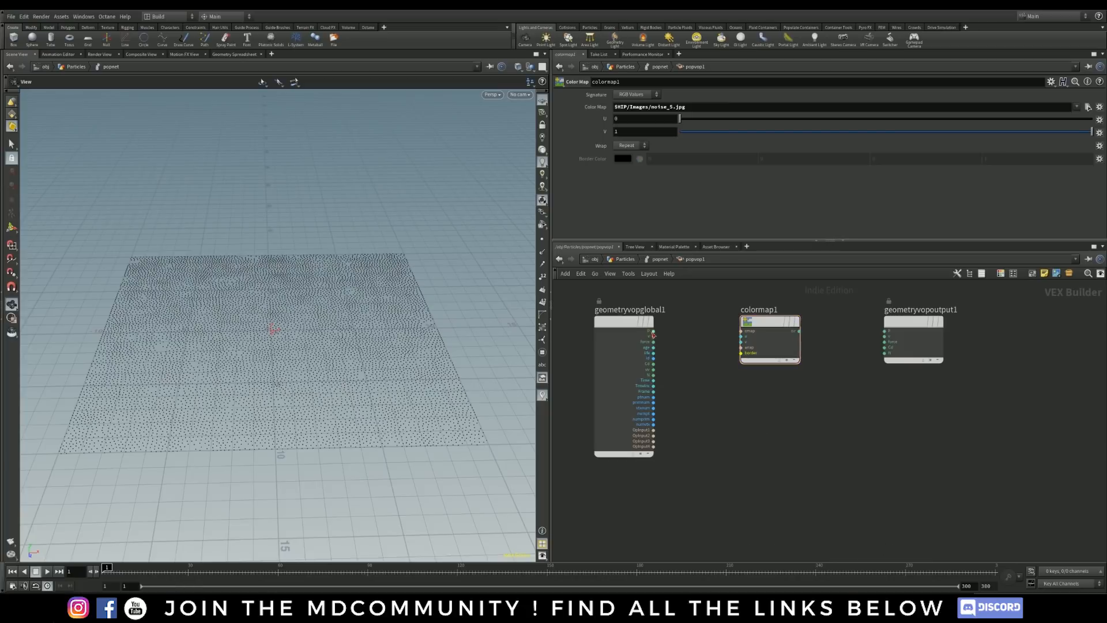
# Step: Spread the global parameters, colormap1 and output nodes apart, leaving room for another node before colormap1
pyautogui.moveTo(620, 321); pyautogui.dragTo(613, 329)
pyautogui.moveTo(159, 346); pyautogui.dragTo(82, 318)
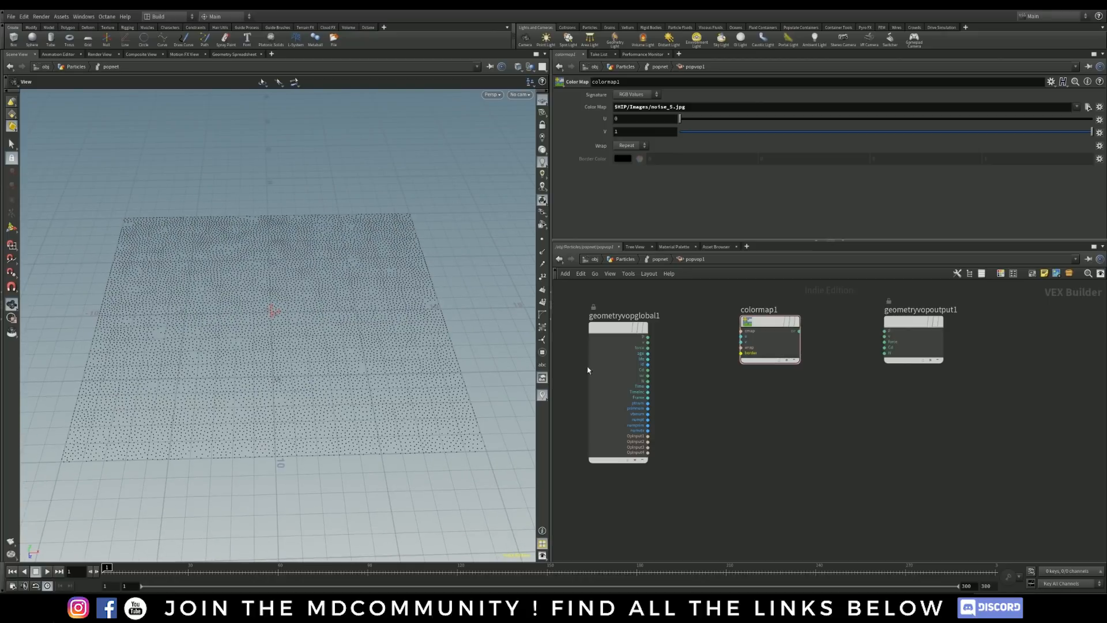
pyautogui.moveTo(779, 324); pyautogui.dragTo(782, 324)
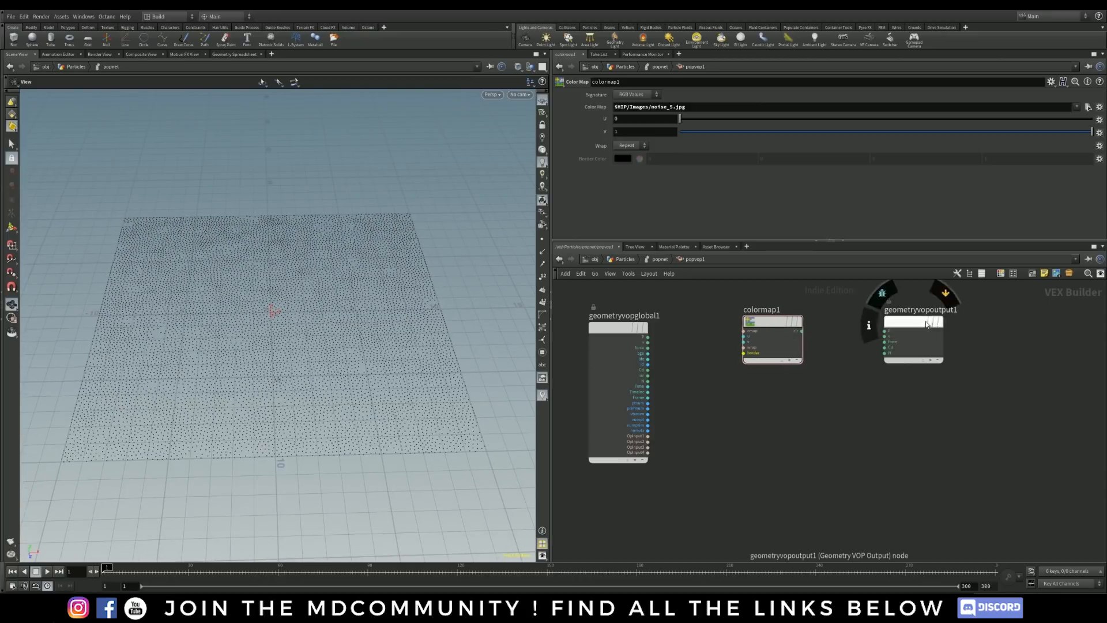
pyautogui.moveTo(926, 324); pyautogui.dragTo(958, 324)
pyautogui.moveTo(775, 322); pyautogui.dragTo(804, 321)
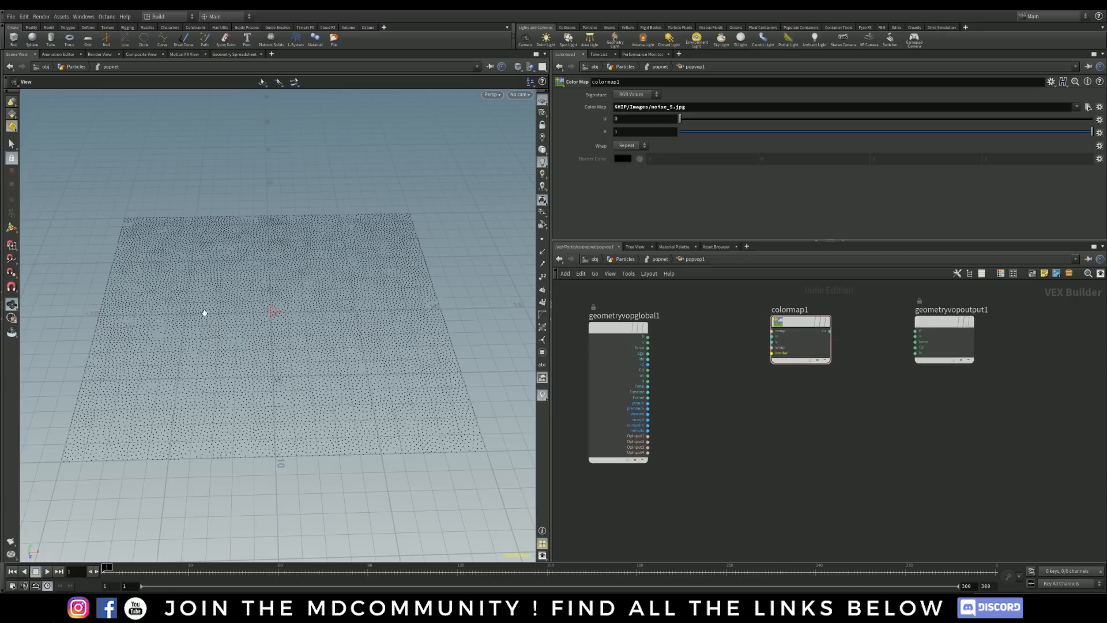
pyautogui.moveTo(796, 326); pyautogui.dragTo(806, 326)
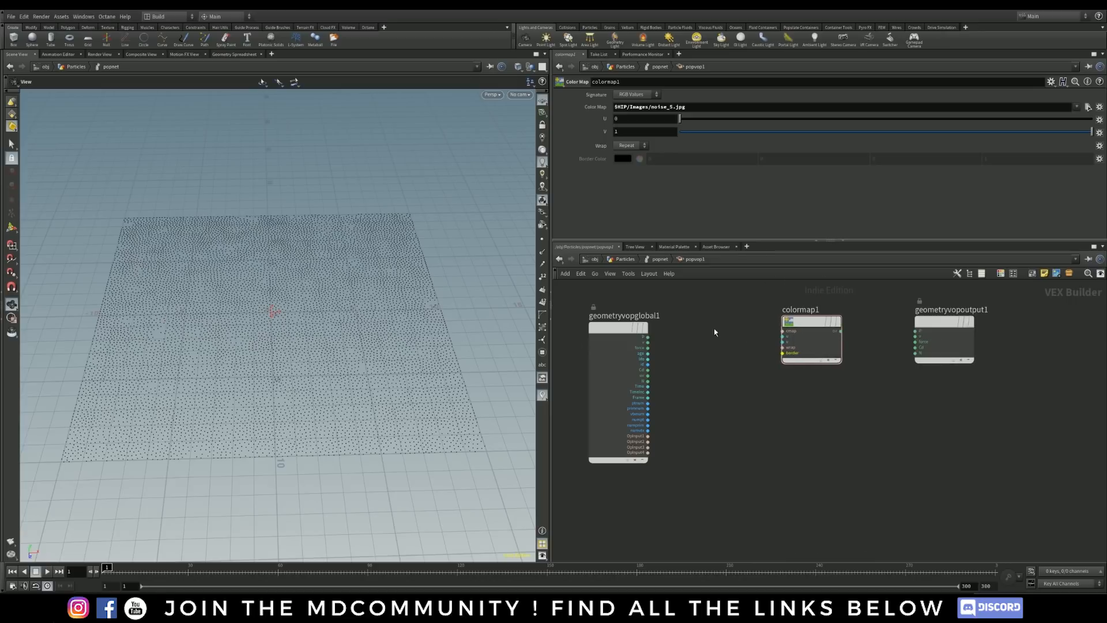
# Step: Add a Fit Range node between the global parameters and colormap1, and wire the global P output into its val input
pyautogui.press('Tab')
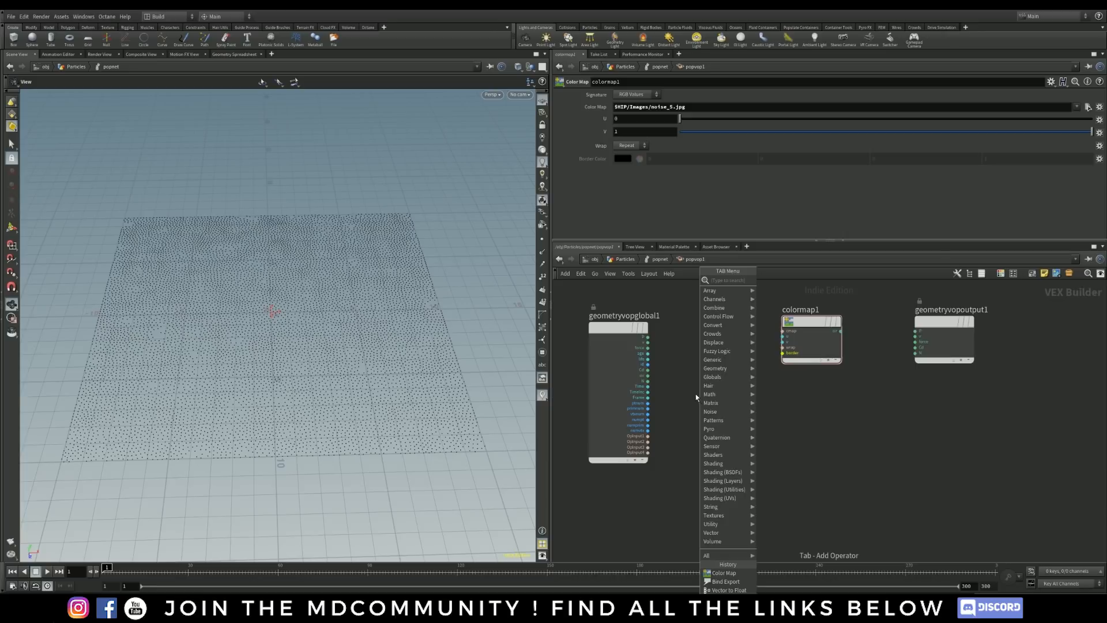
pyautogui.write('fit')
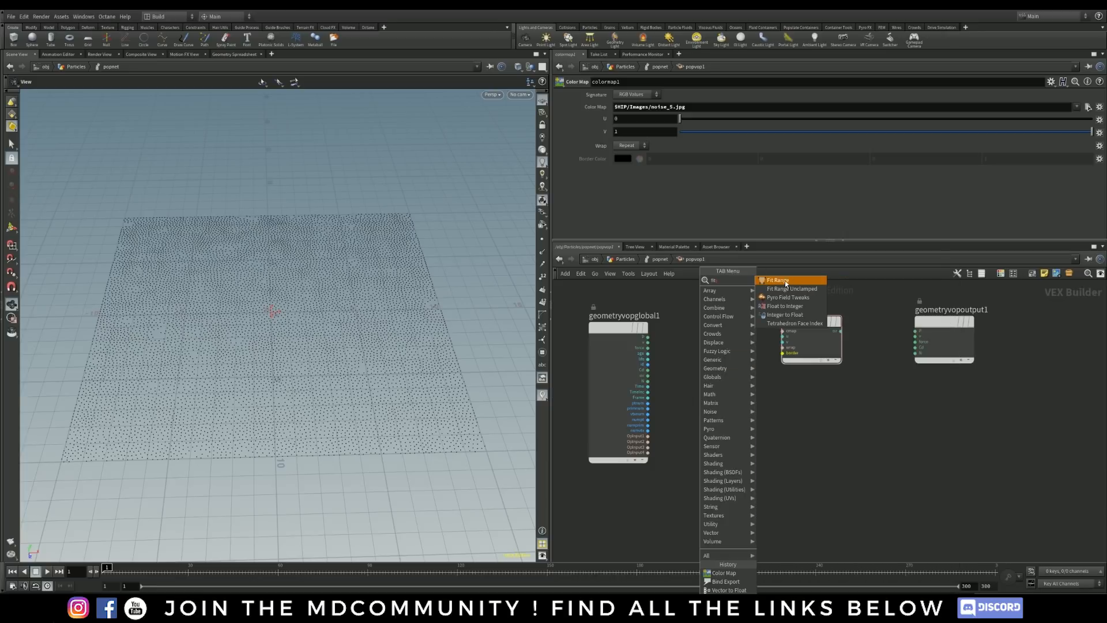
pyautogui.click(785, 281)
pyautogui.click(689, 330)
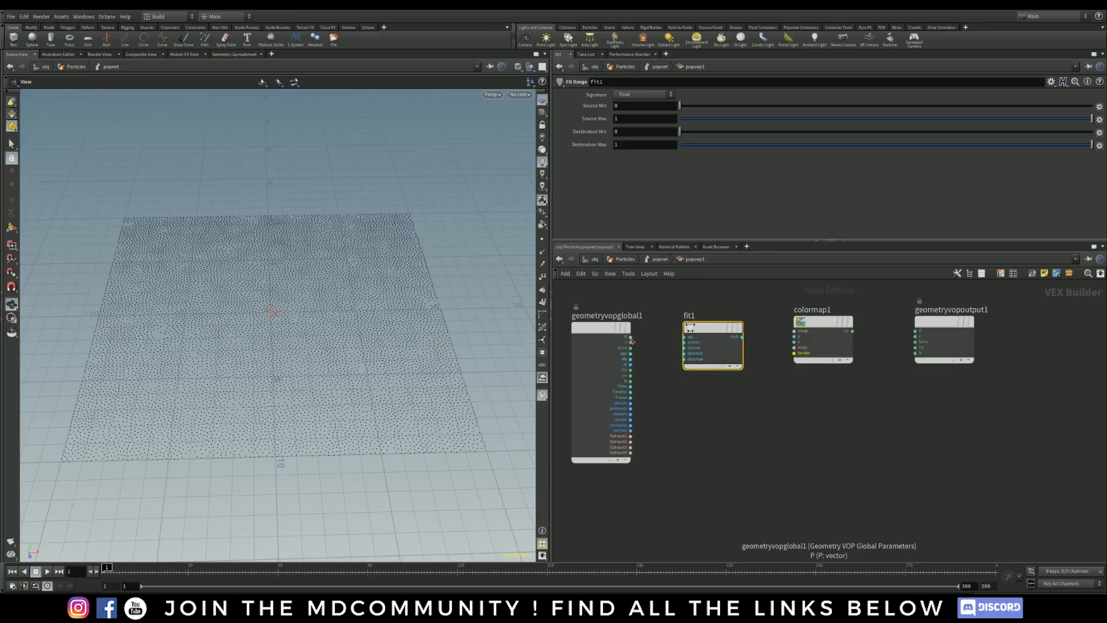
pyautogui.moveTo(630, 337); pyautogui.dragTo(684, 337)
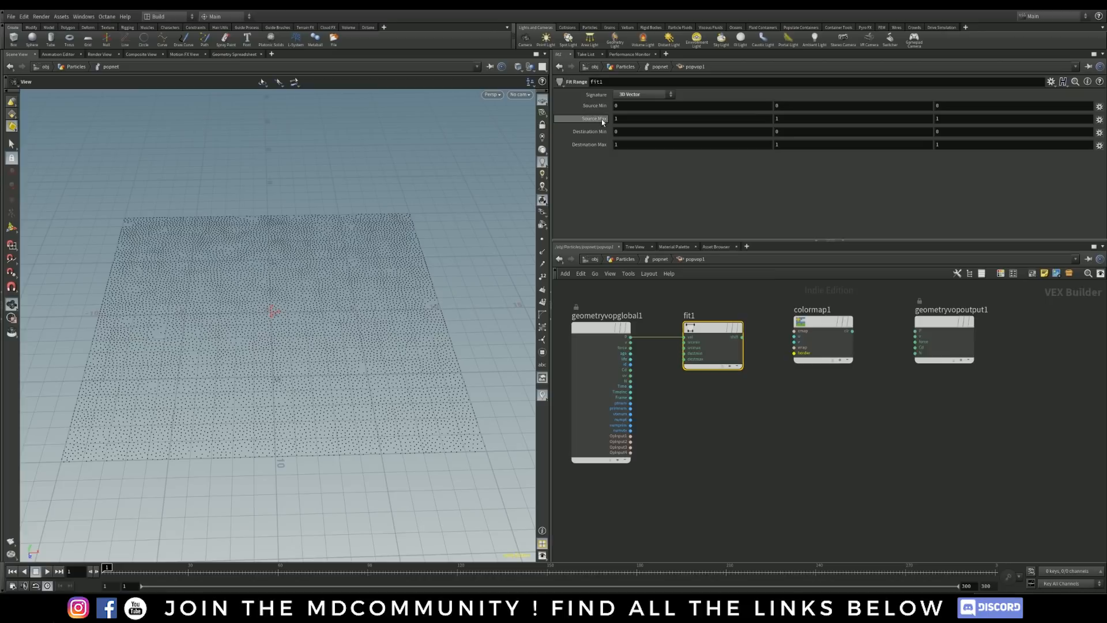
# Step: Set the first component of the Fit Range node's Source Min to -10 and Source Max to 10
pyautogui.click(630, 105)
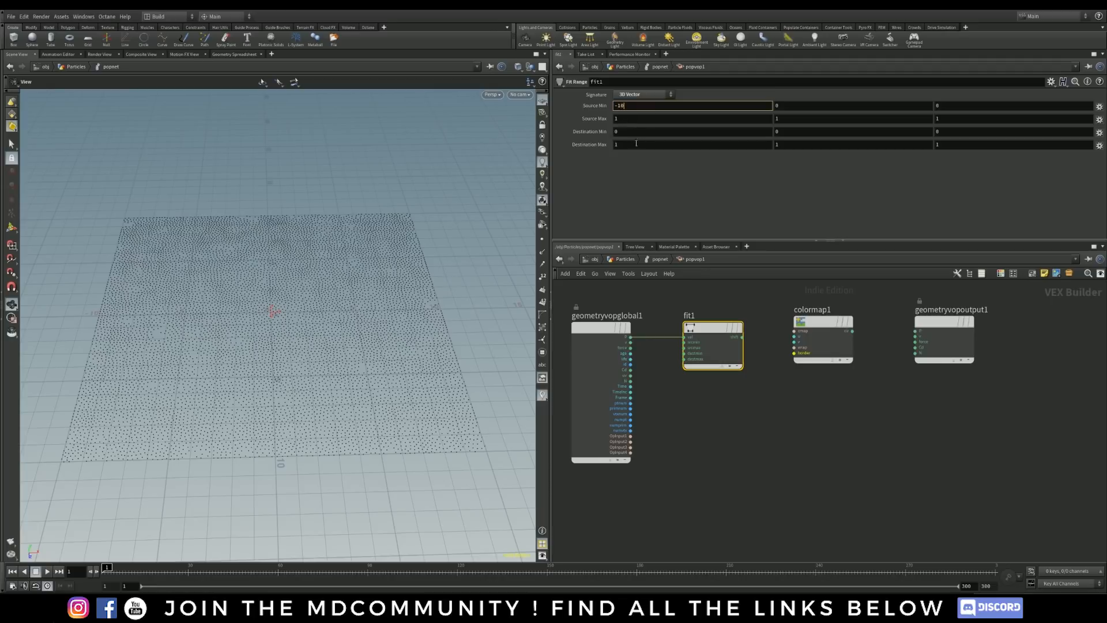
pyautogui.write('-10')
pyautogui.click(619, 118)
pyautogui.write('10')
pyautogui.press('Return')
# Step: Go up to the Particles network, check both Size values of grid1, and return inside the POP VOP
pyautogui.click(624, 261)
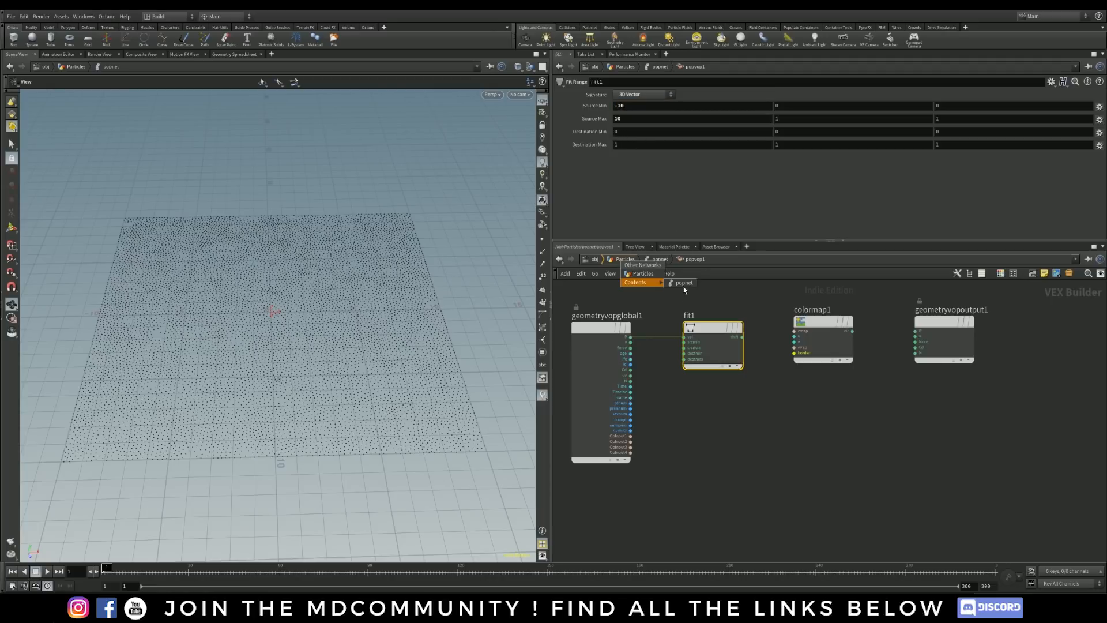
pyautogui.click(652, 276)
pyautogui.click(651, 301)
pyautogui.press('i')
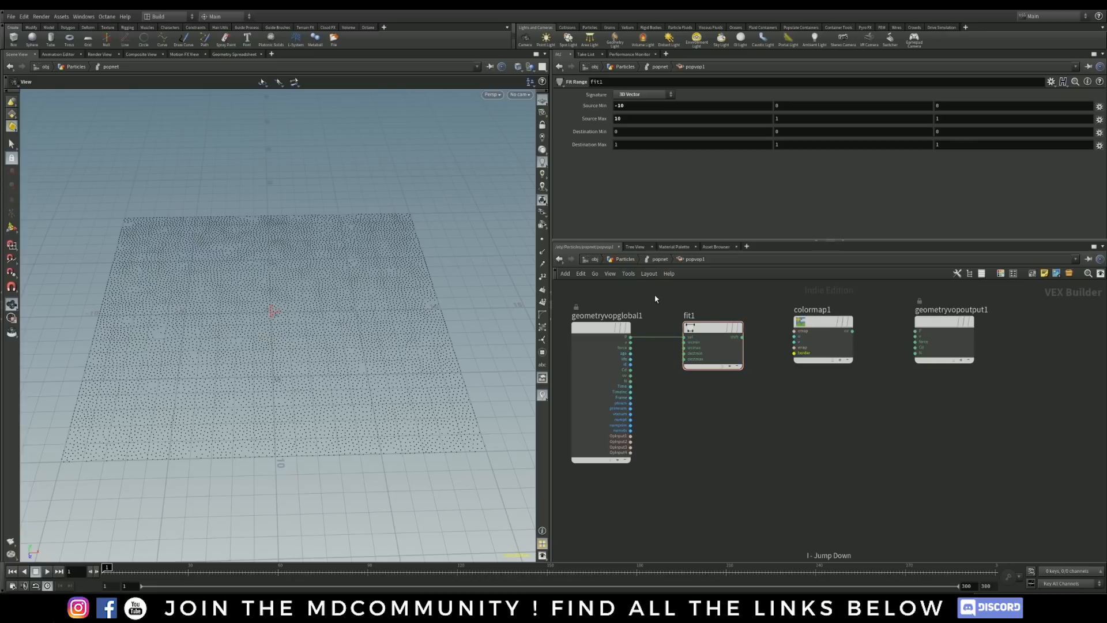
pyautogui.press('Escape')
pyautogui.press('i')
pyautogui.press('u')
pyautogui.press('u')
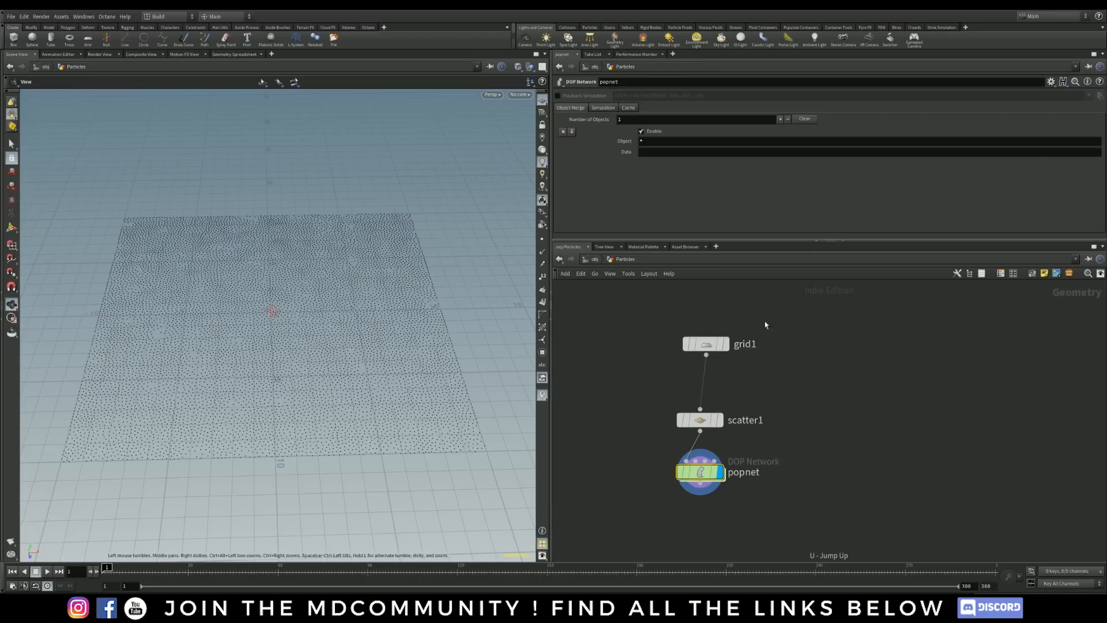
pyautogui.click(696, 349)
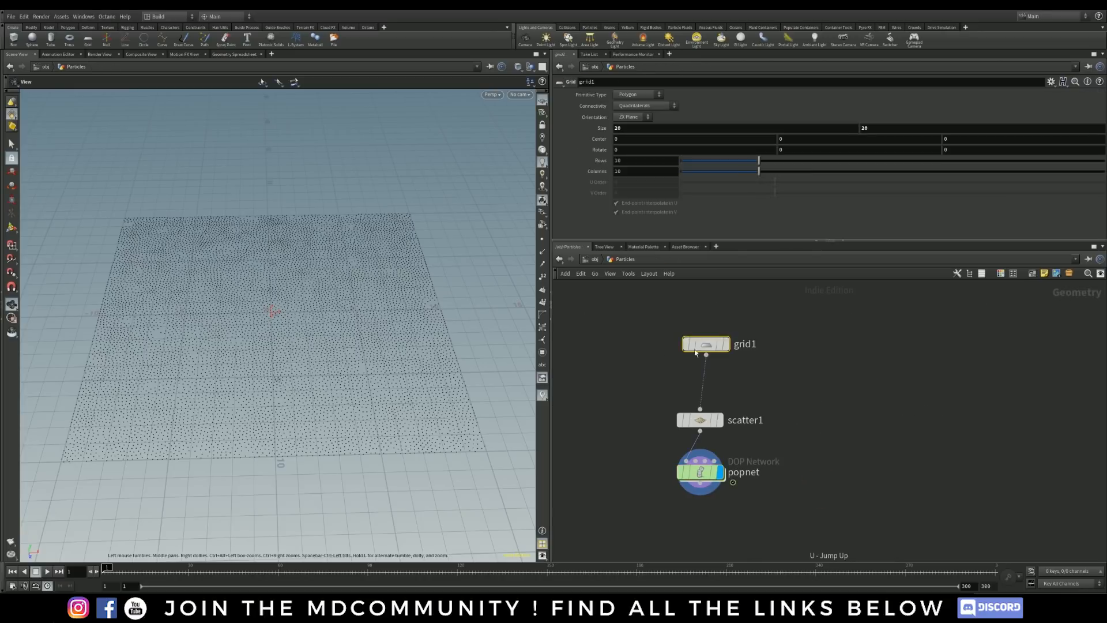
pyautogui.click(628, 128)
pyautogui.click(889, 128)
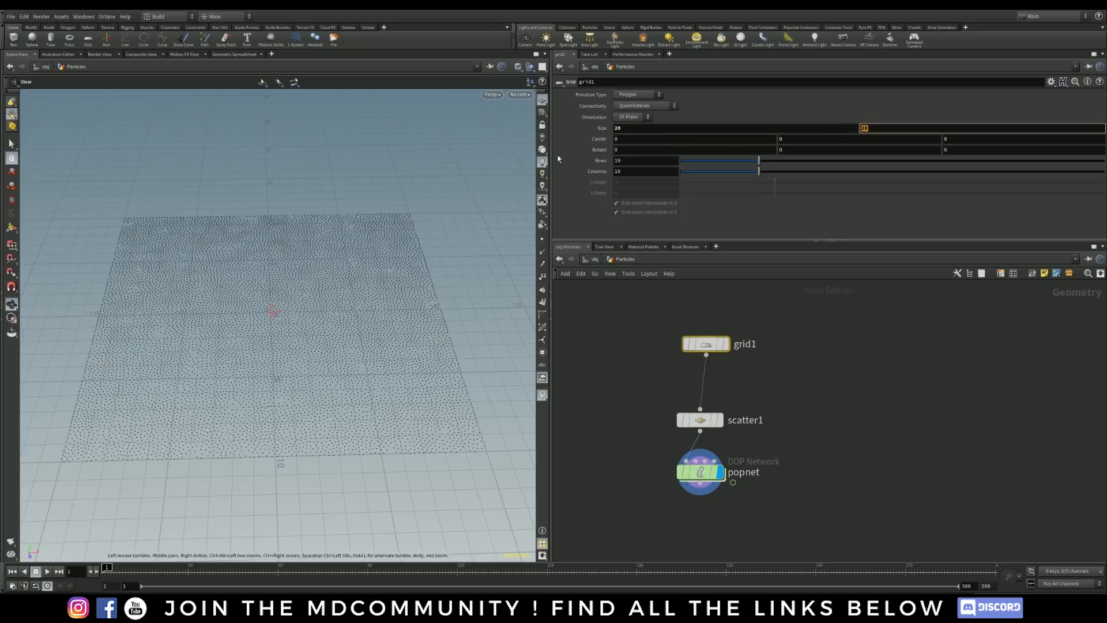
pyautogui.click(633, 130)
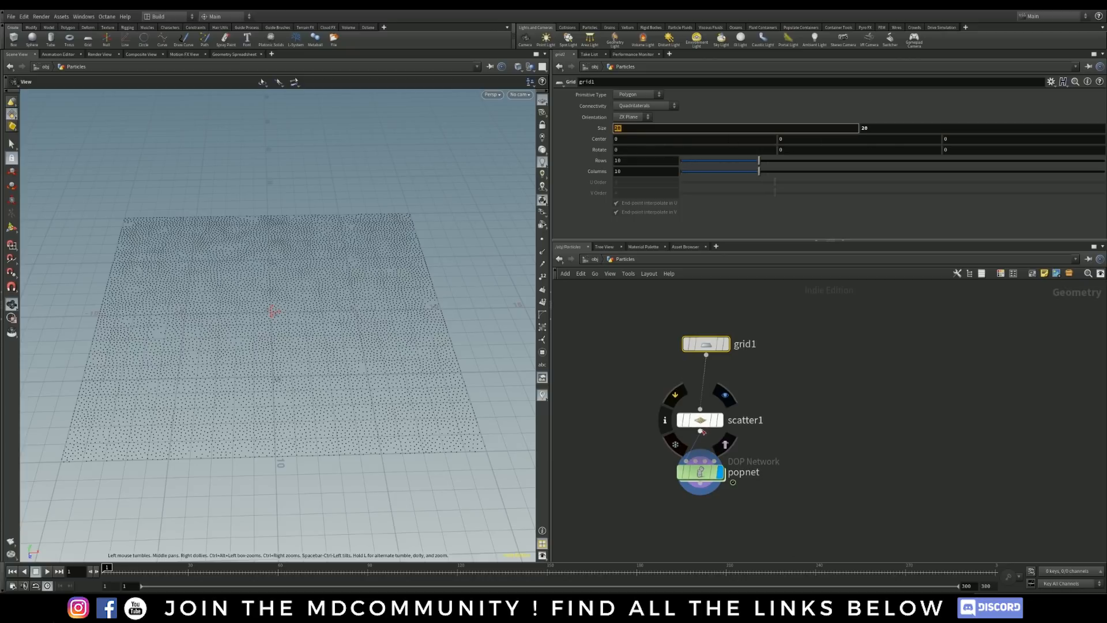
pyautogui.doubleClick(700, 471)
pyautogui.doubleClick(878, 368)
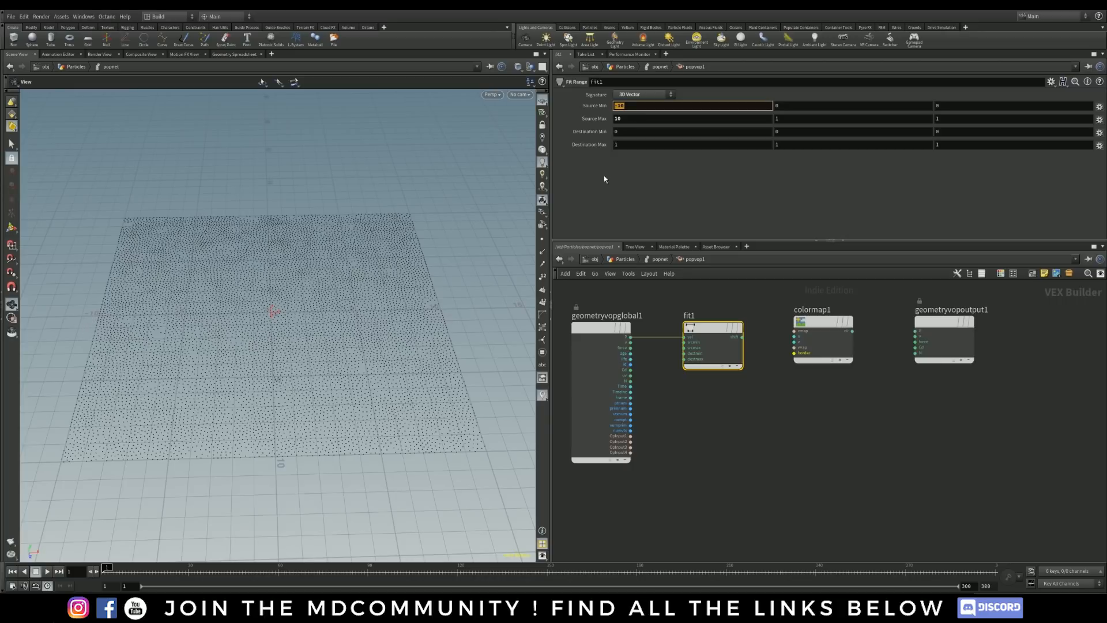
# Step: Compare the Fit Range node's Destination Min with the 0 to 1 range in the Color Map documentation, and return to the POP VOP network
pyautogui.click(636, 131)
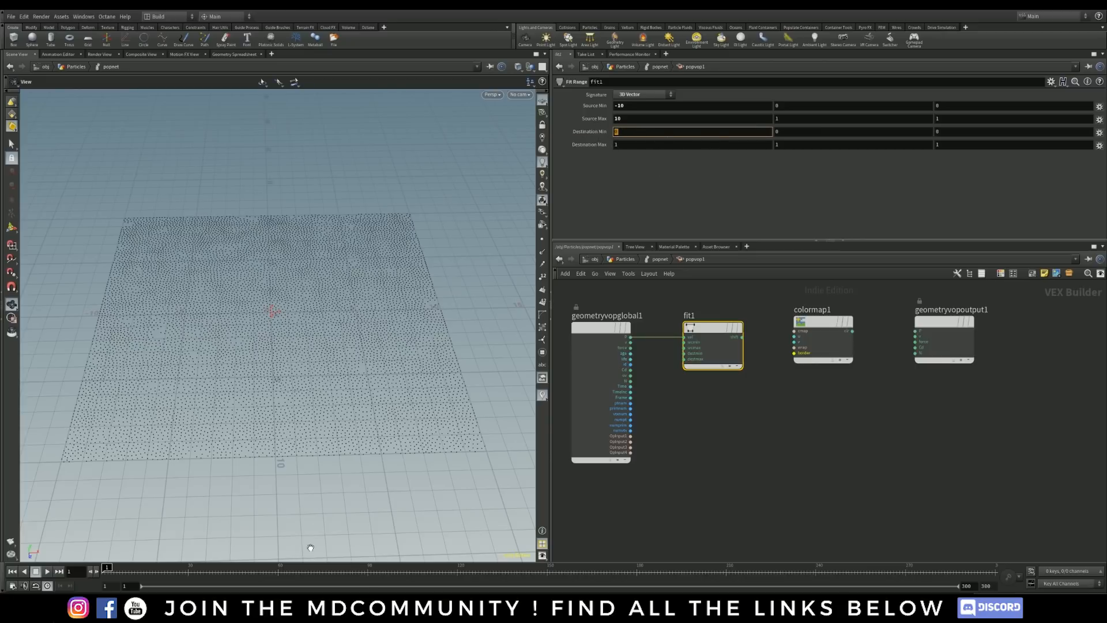
pyautogui.hotkey('alt', 'Tab')
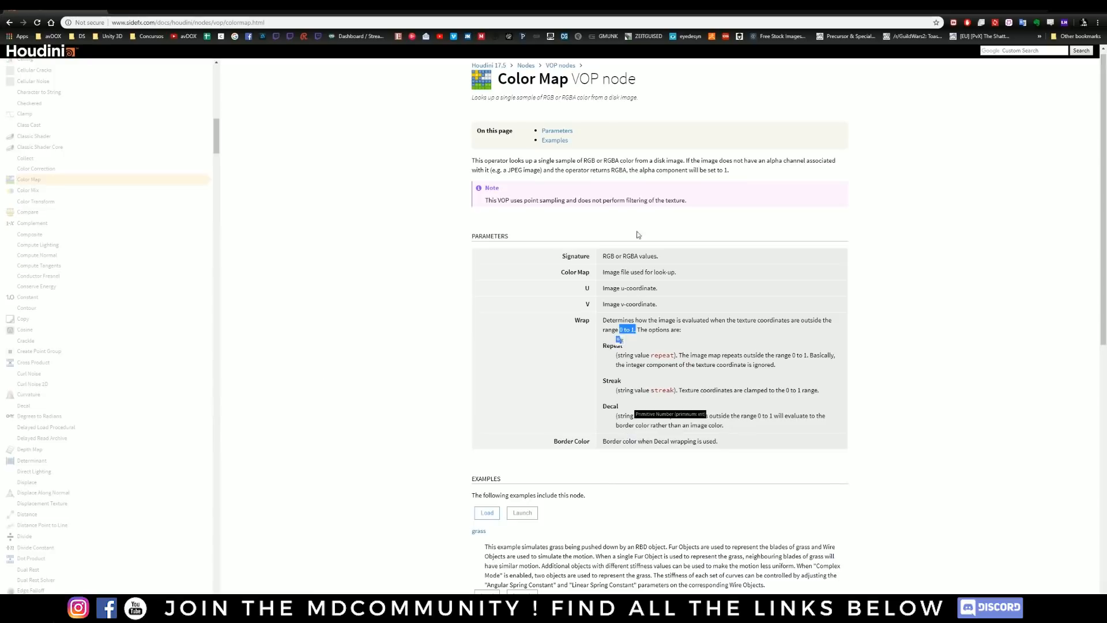
pyautogui.click(640, 340)
pyautogui.moveTo(638, 330); pyautogui.dragTo(603, 333)
pyautogui.hotkey('alt', 'Tab')
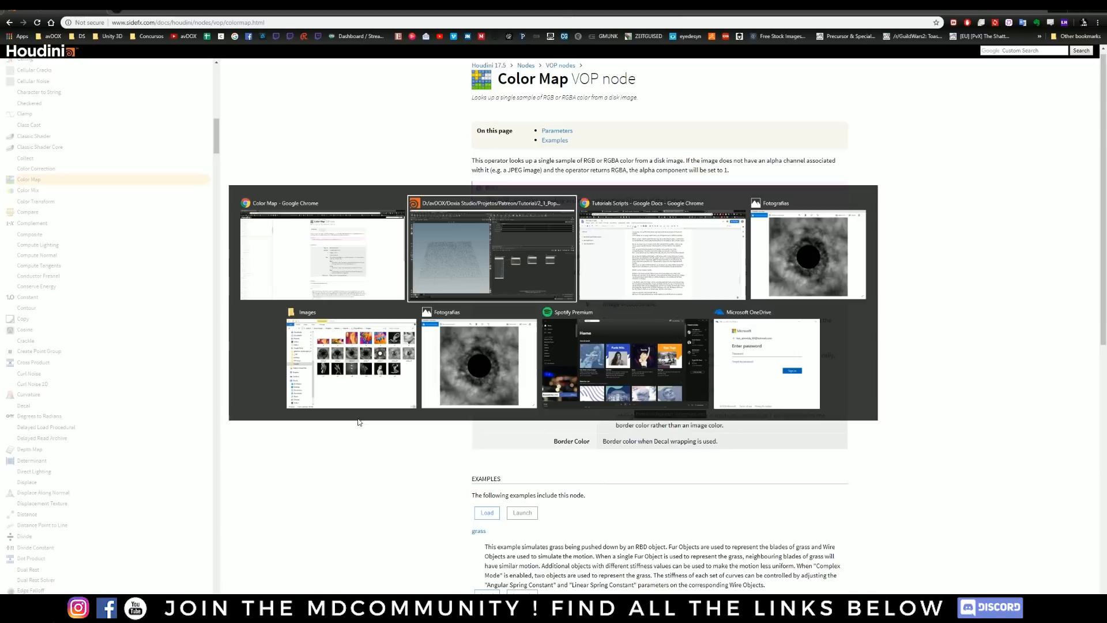
pyautogui.click(403, 283)
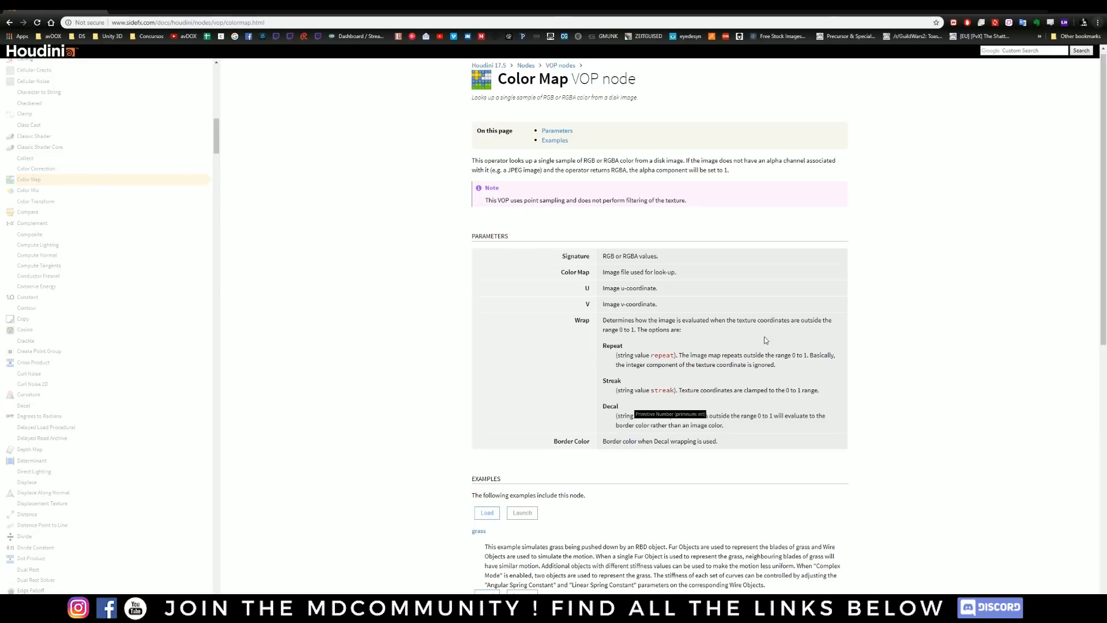
pyautogui.hotkey('alt', 'Tab')
pyautogui.click(686, 355)
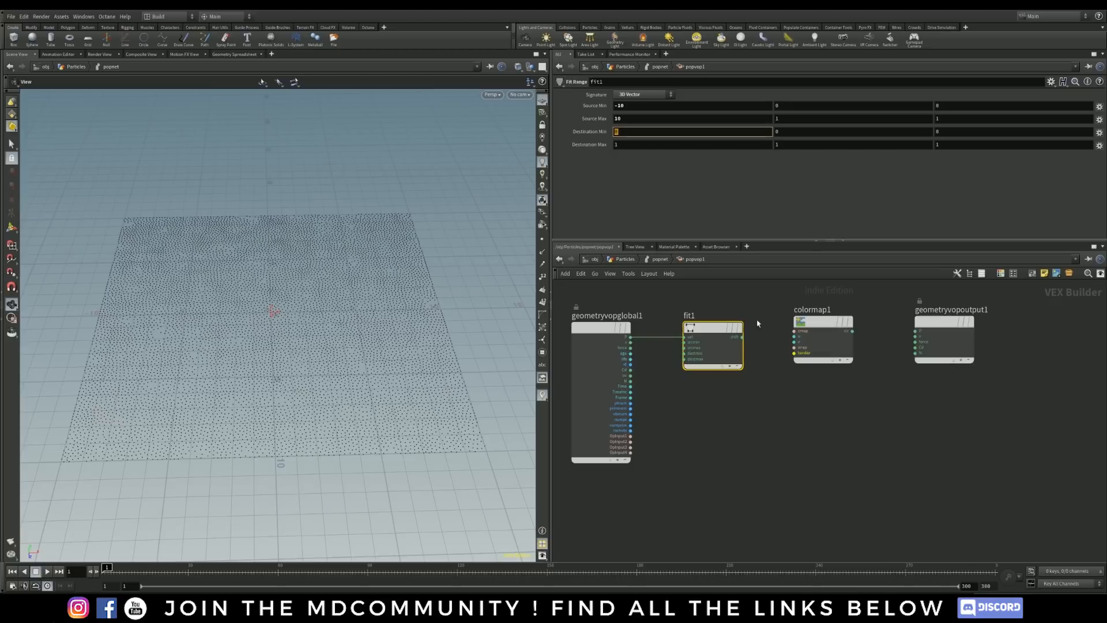
# Step: Set the third component of the Fit Range node's Source Min to -10 and Source Max to 10
pyautogui.moveTo(836, 324); pyautogui.dragTo(848, 324)
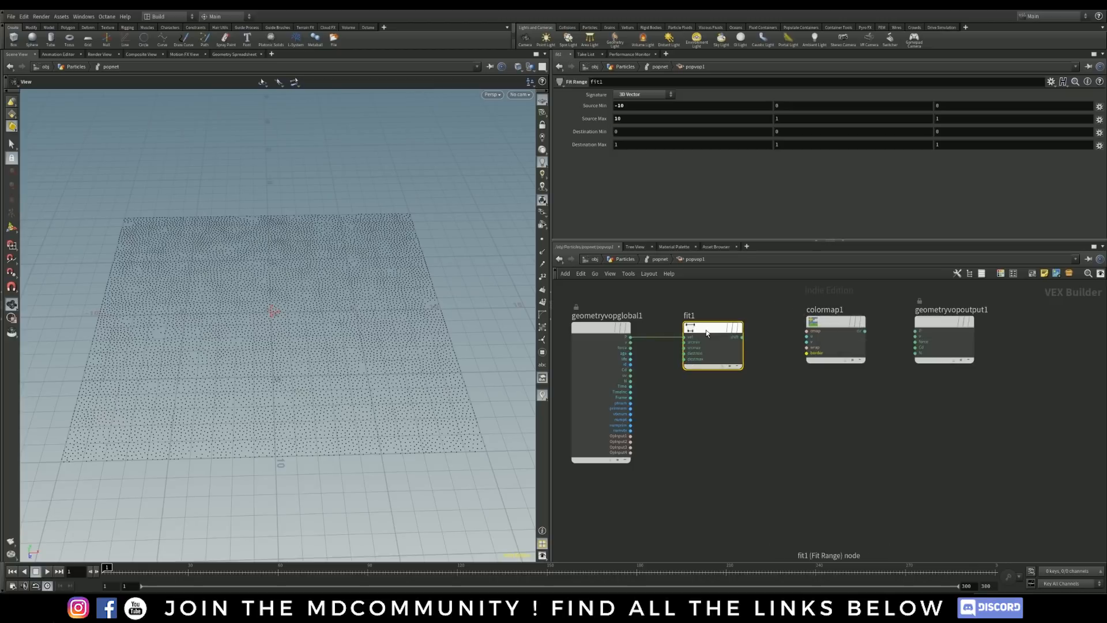
pyautogui.moveTo(696, 330); pyautogui.dragTo(686, 330)
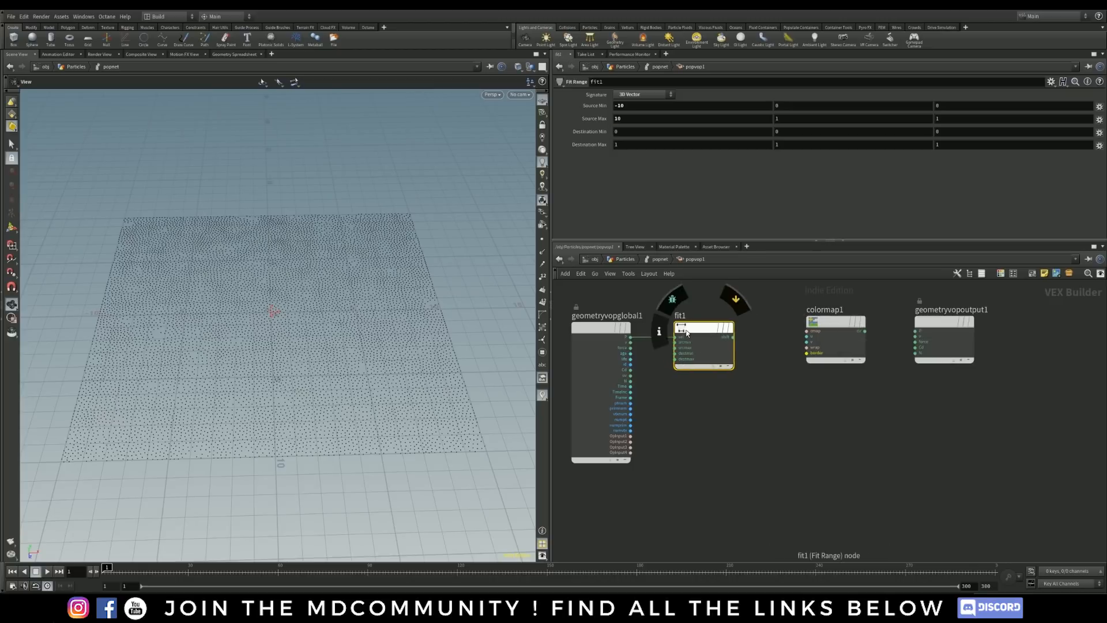
pyautogui.click(634, 119)
pyautogui.click(779, 107)
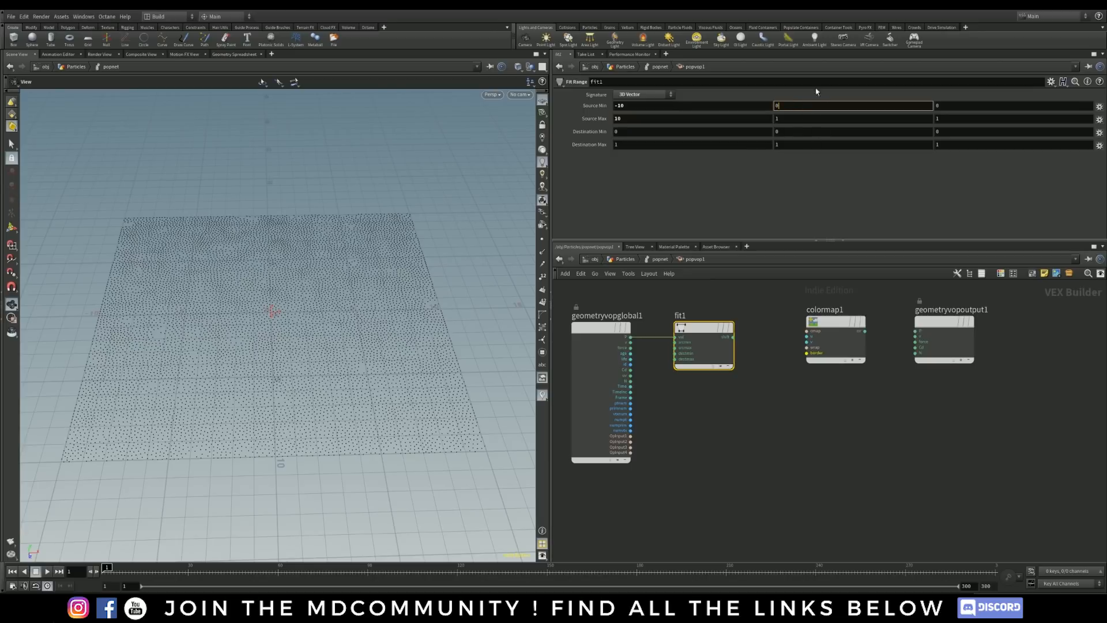
pyautogui.moveTo(227, 342); pyautogui.dragTo(119, 318)
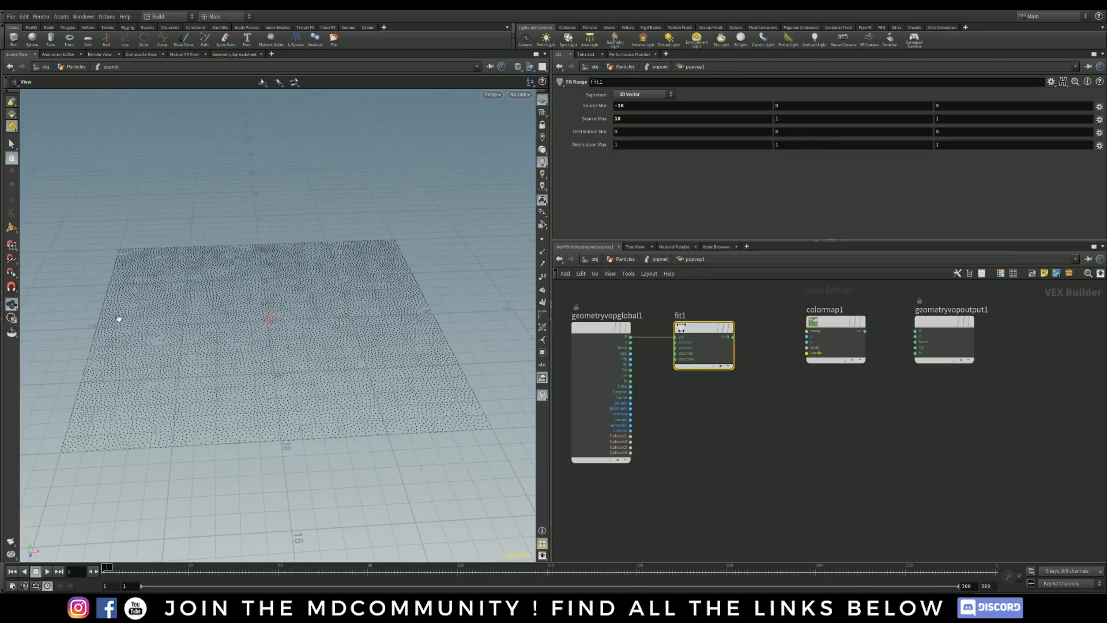
pyautogui.moveTo(322, 375); pyautogui.dragTo(401, 334)
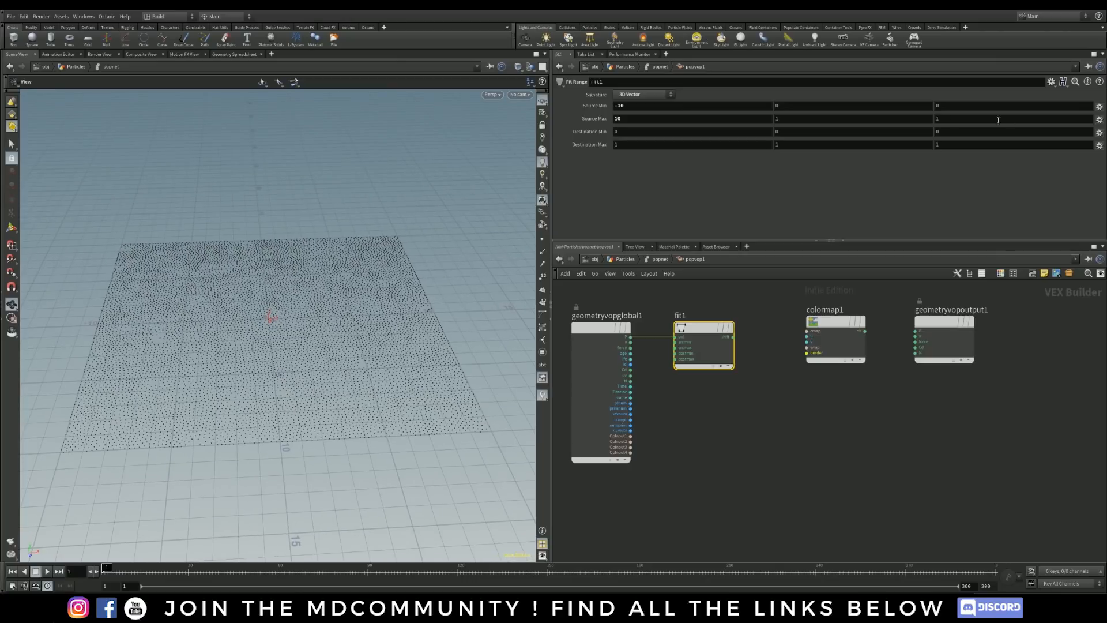
pyautogui.click(950, 105)
pyautogui.click(957, 118)
pyautogui.write('10')
pyautogui.press('Return')
pyautogui.click(948, 144)
pyautogui.click(946, 132)
pyautogui.click(925, 176)
# Step: Make room between fit1 and colormap1, add a Vector to Float node there, and wire the Fit Range output into it
pyautogui.moveTo(831, 325); pyautogui.dragTo(840, 324)
pyautogui.moveTo(940, 326); pyautogui.dragTo(965, 326)
pyautogui.moveTo(843, 325); pyautogui.dragTo(852, 325)
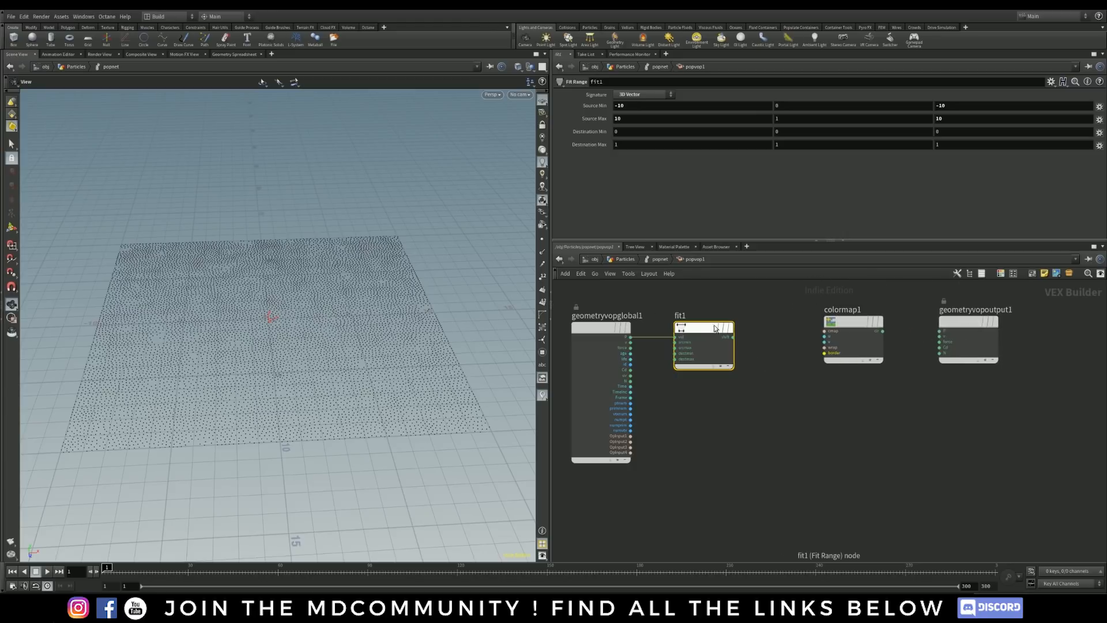
pyautogui.moveTo(699, 326); pyautogui.dragTo(694, 326)
pyautogui.press('Tab')
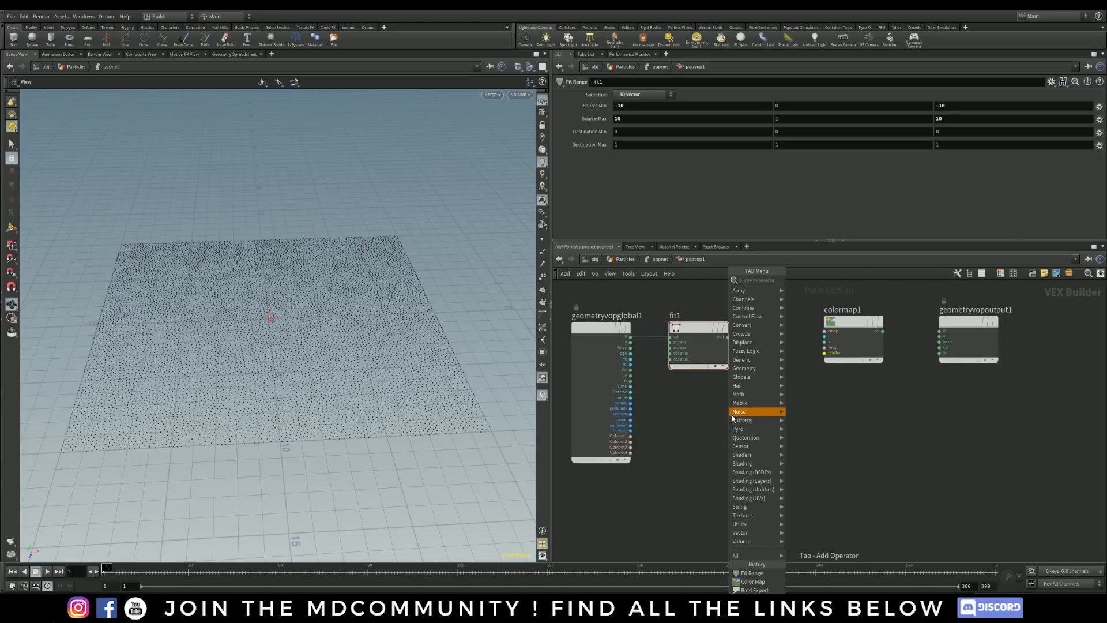
pyautogui.write('vecto')
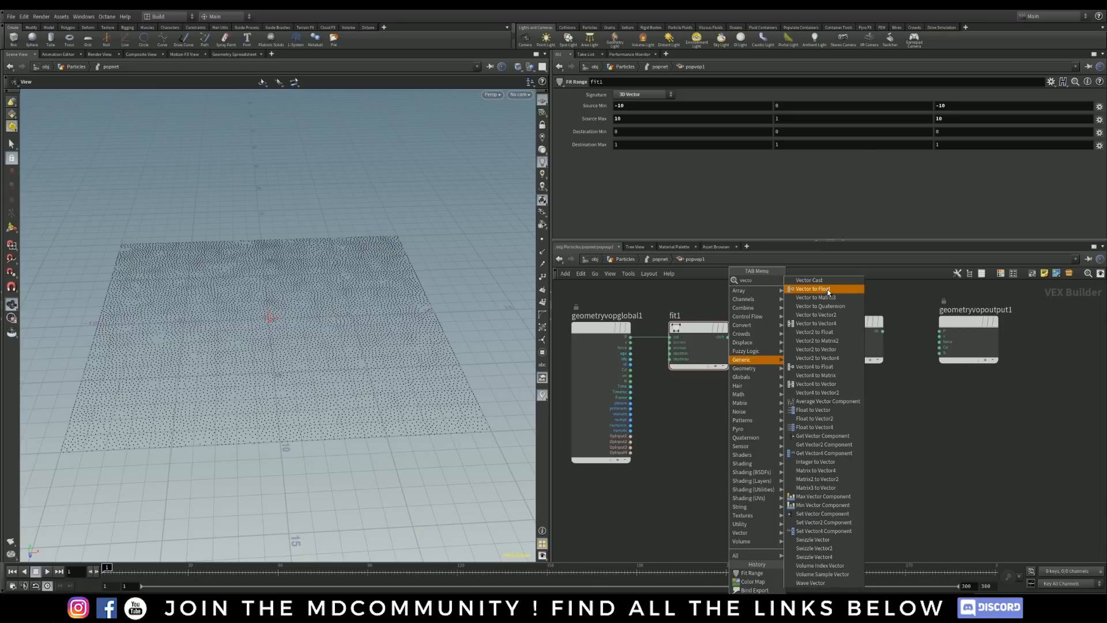
pyautogui.click(819, 289)
pyautogui.click(775, 328)
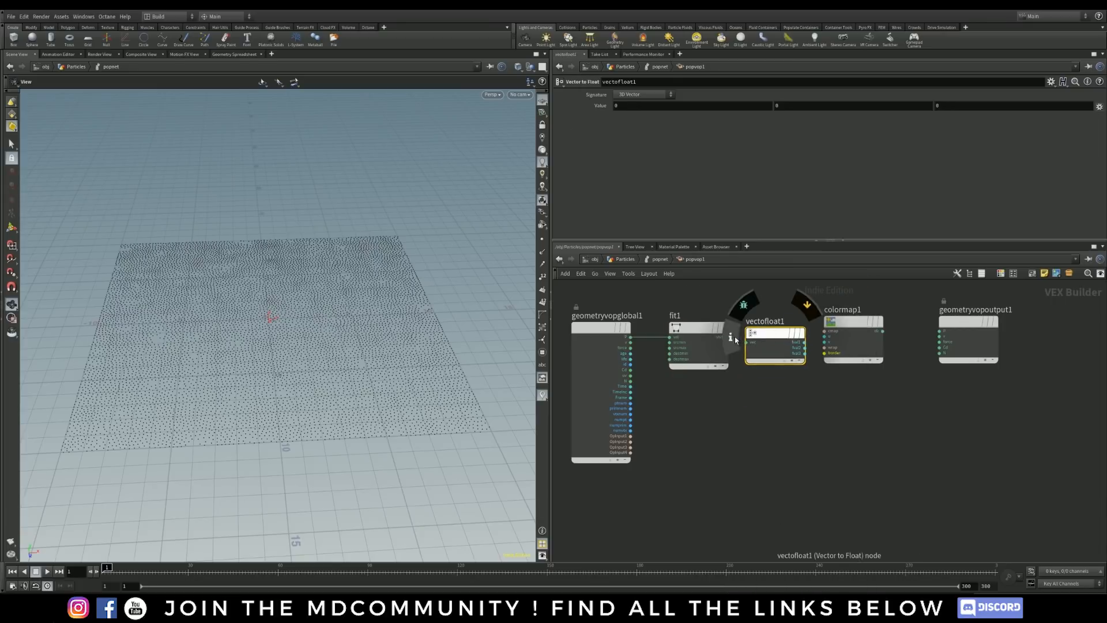
pyautogui.moveTo(728, 337); pyautogui.dragTo(776, 327)
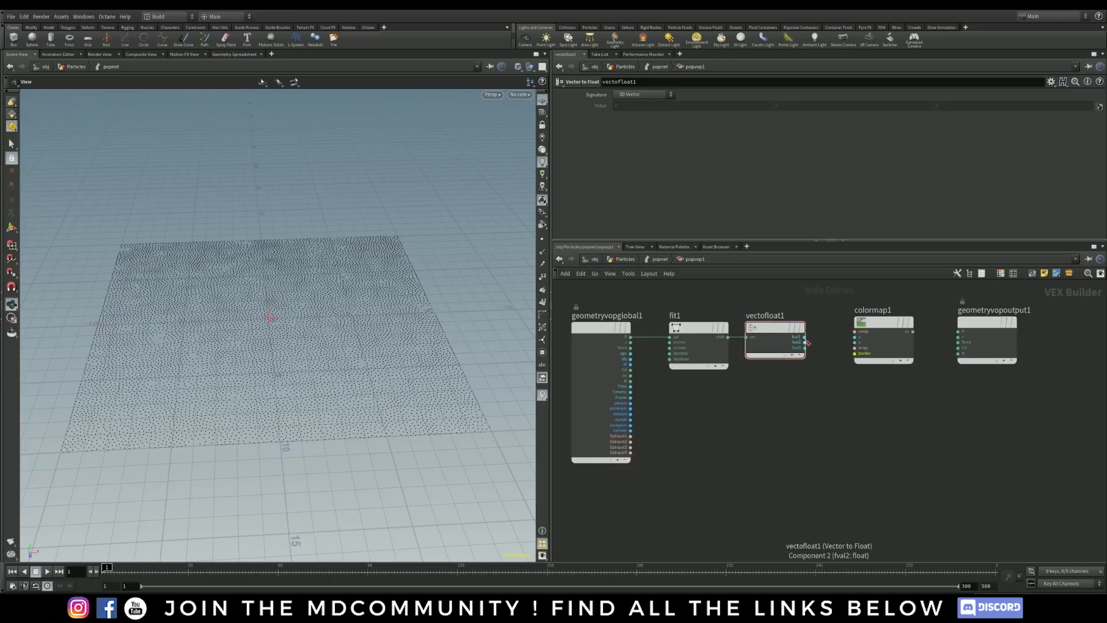
# Step: Wire vectofloat1's first and third components into colormap1's two coordinate inputs, and colormap1's colour output into Cd of the geometry output
pyautogui.moveTo(805, 337); pyautogui.dragTo(875, 328)
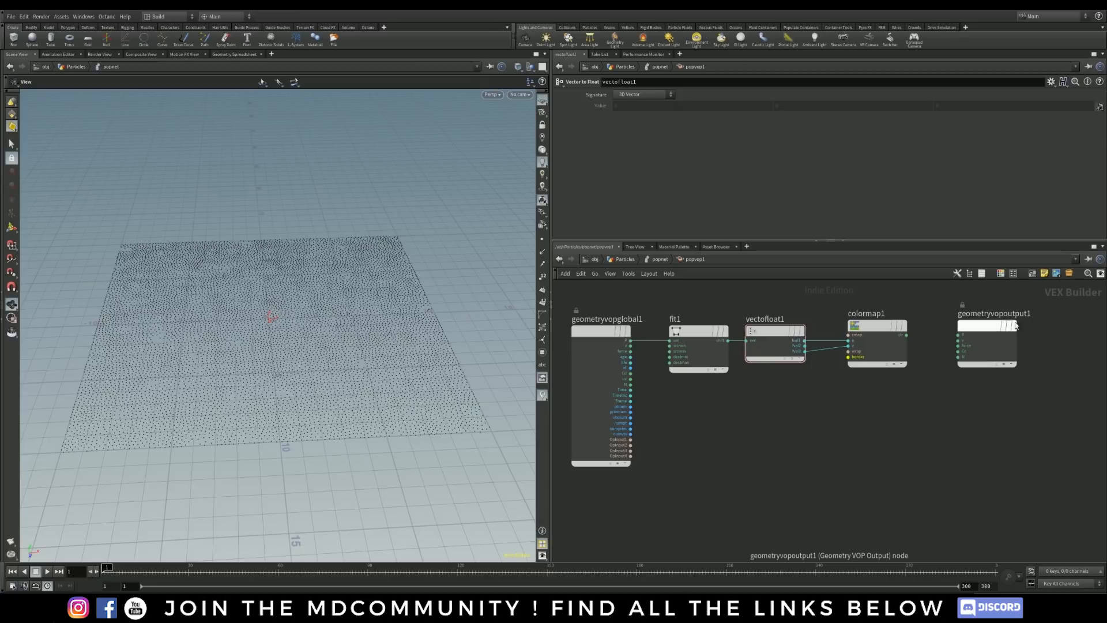
pyautogui.moveTo(1016, 326); pyautogui.dragTo(1027, 326)
pyautogui.moveTo(906, 335); pyautogui.dragTo(969, 351)
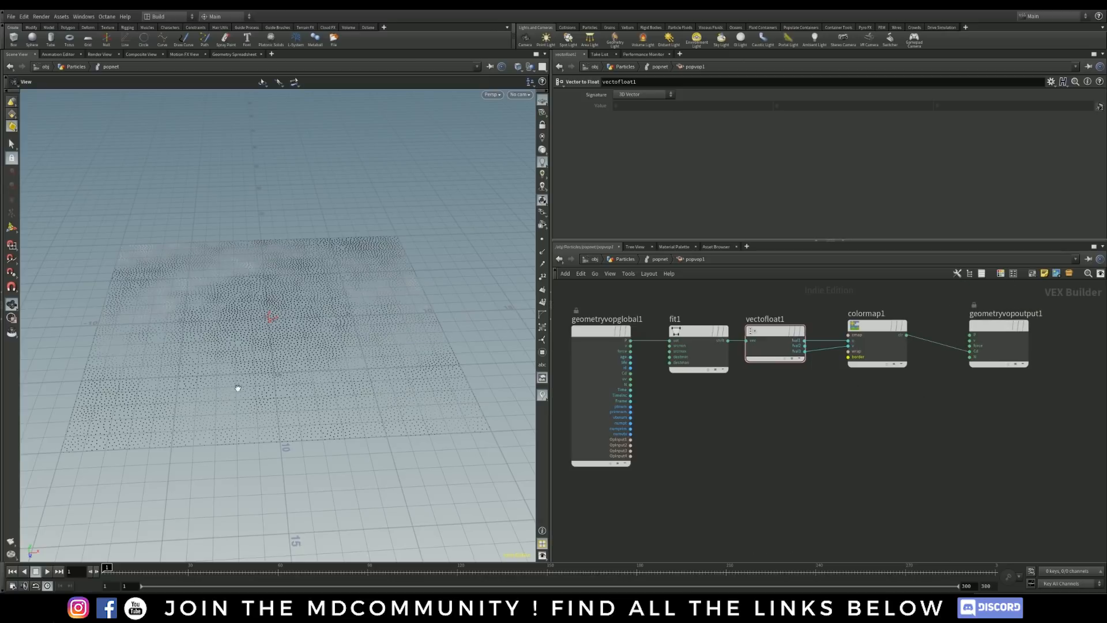
pyautogui.moveTo(291, 391); pyautogui.dragTo(276, 414)
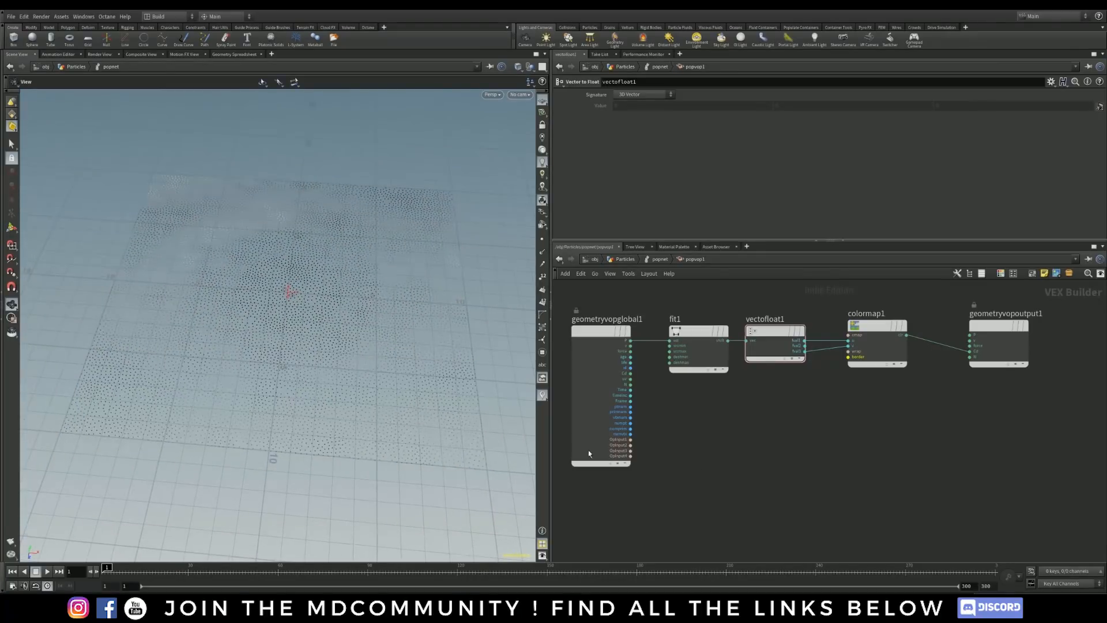
# Step: Go up to the Particles network and set scatter1's Force Total Count to 80000
pyautogui.press('u')
pyautogui.press('u')
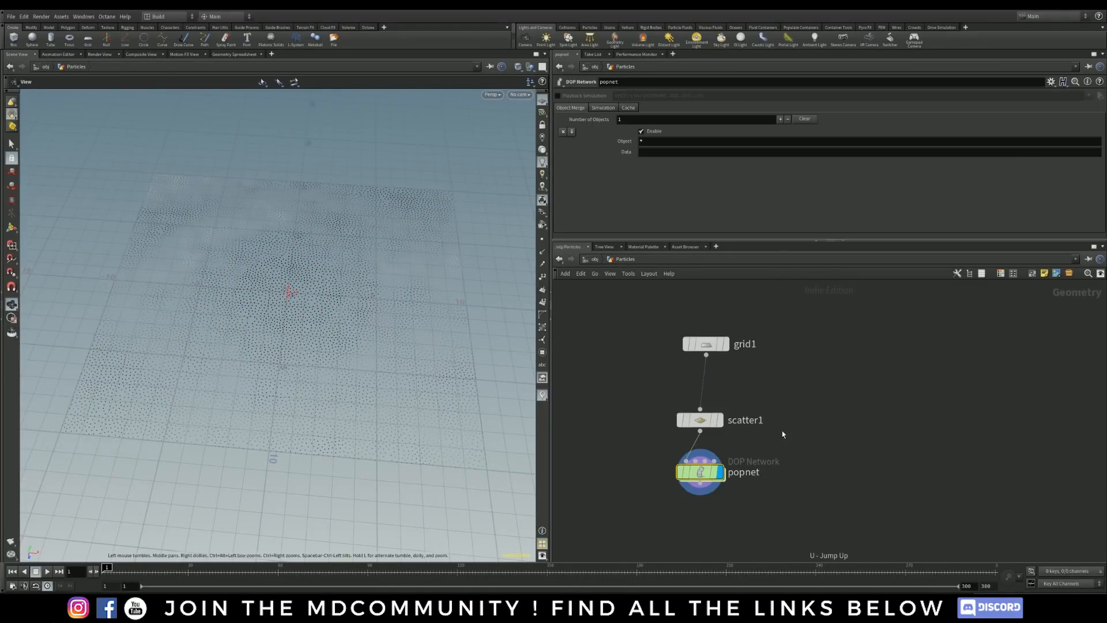
pyautogui.click(712, 419)
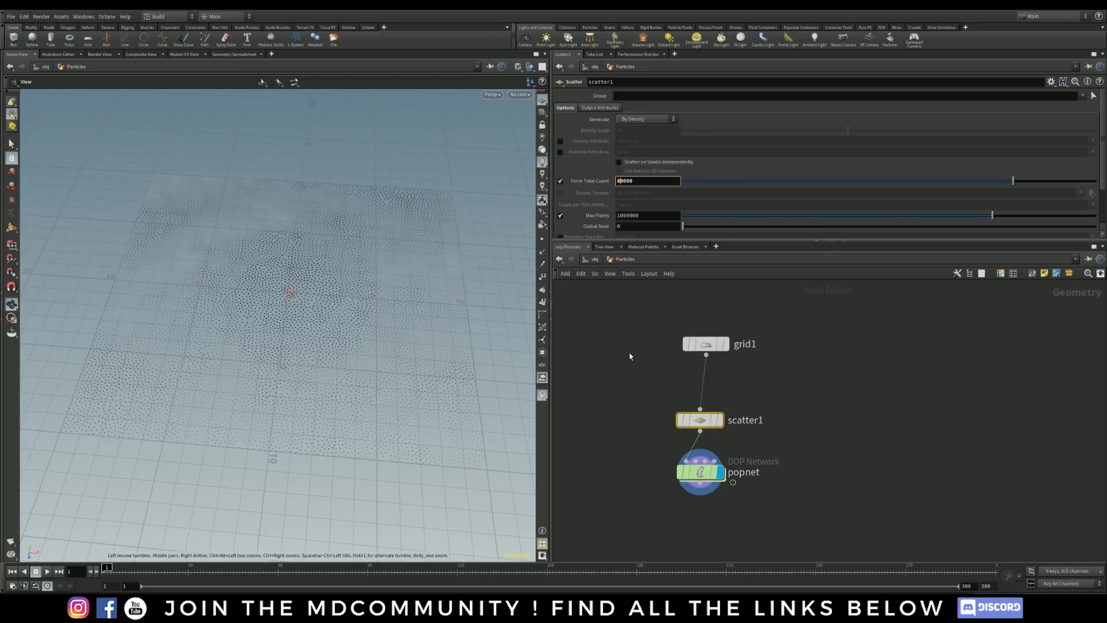
pyautogui.press('Return')
# Step: Examine the particle colours in the viewport and compare their pattern with the noise_5 image opened from the Images folder
pyautogui.moveTo(208, 368); pyautogui.dragTo(244, 366)
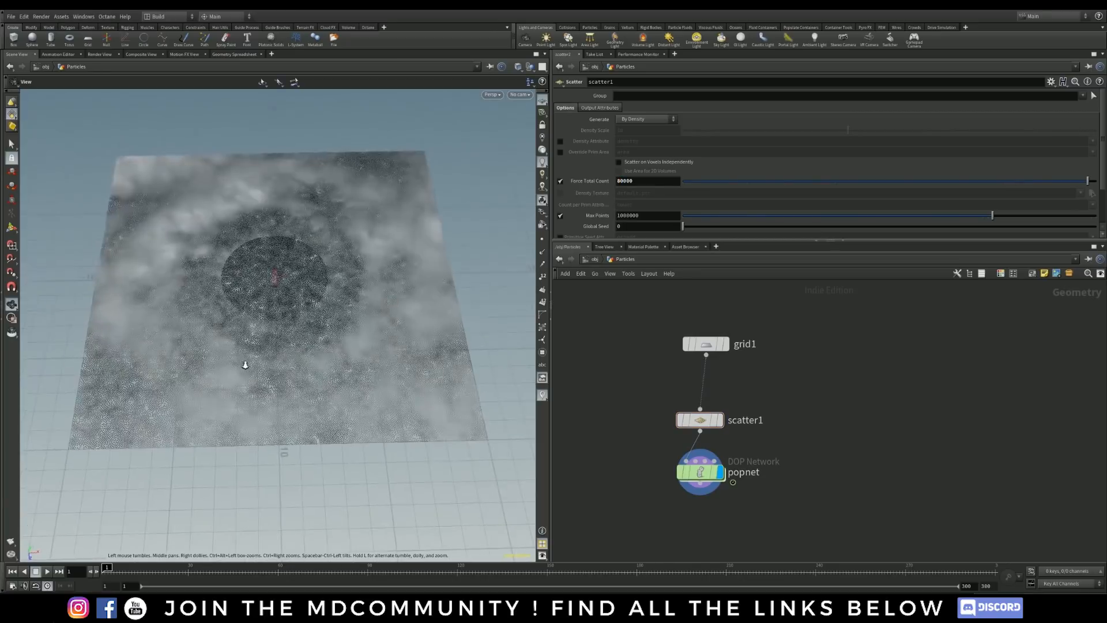
pyautogui.moveTo(244, 365); pyautogui.dragTo(321, 346, button='right')
pyautogui.moveTo(321, 346); pyautogui.dragTo(232, 383, button='middle')
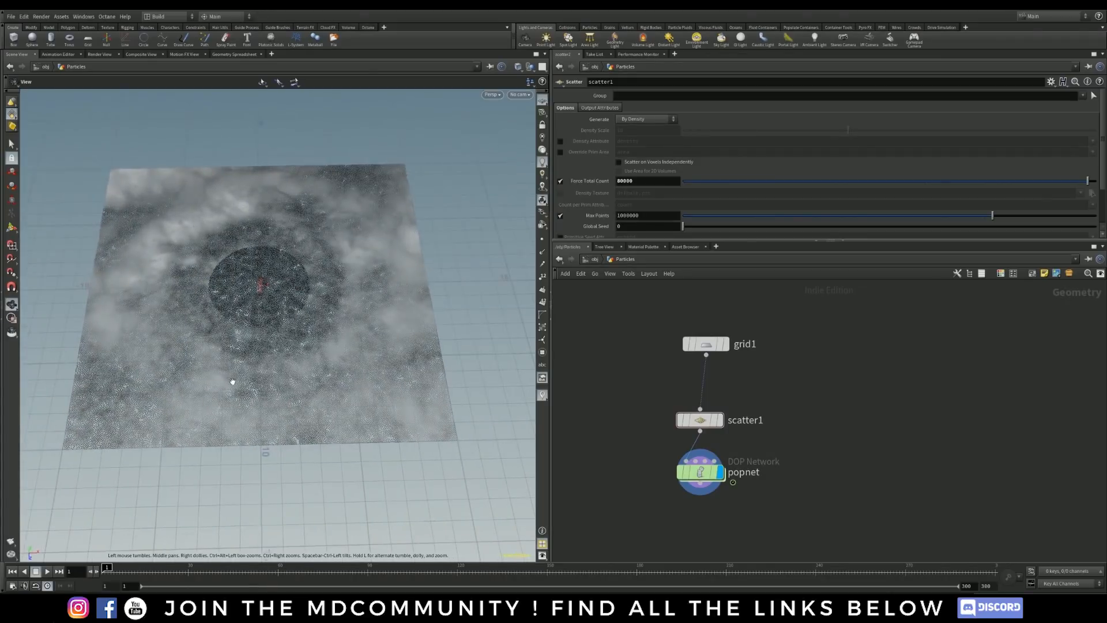
pyautogui.moveTo(233, 383); pyautogui.dragTo(237, 358)
pyautogui.moveTo(237, 357); pyautogui.dragTo(248, 346, button='right')
pyautogui.moveTo(248, 346); pyautogui.dragTo(252, 368, button='middle')
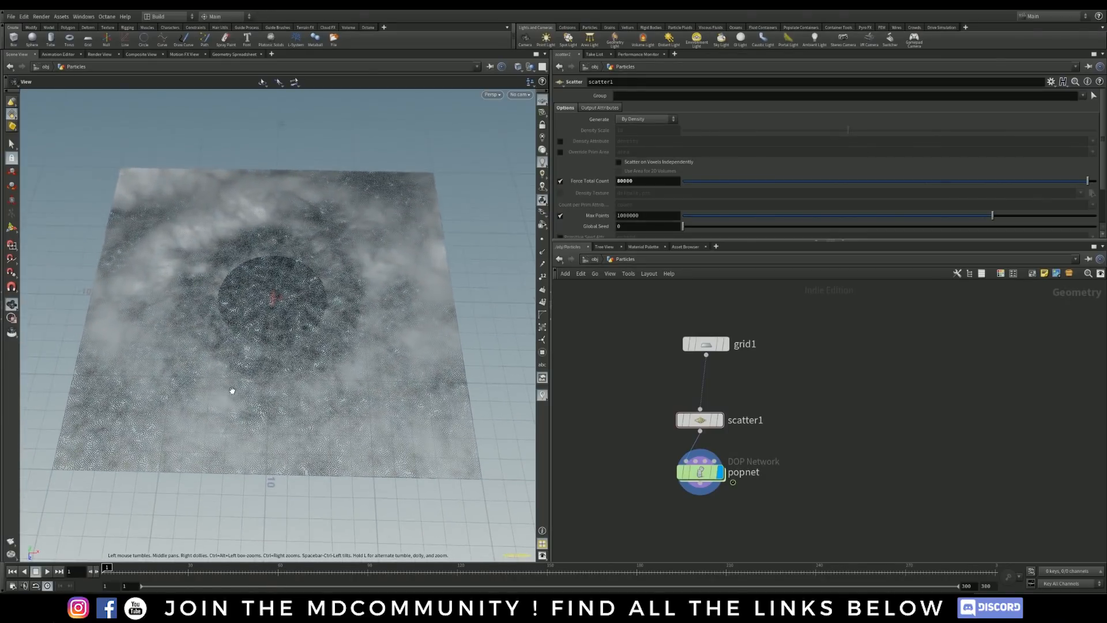
pyautogui.moveTo(232, 390); pyautogui.dragTo(227, 368)
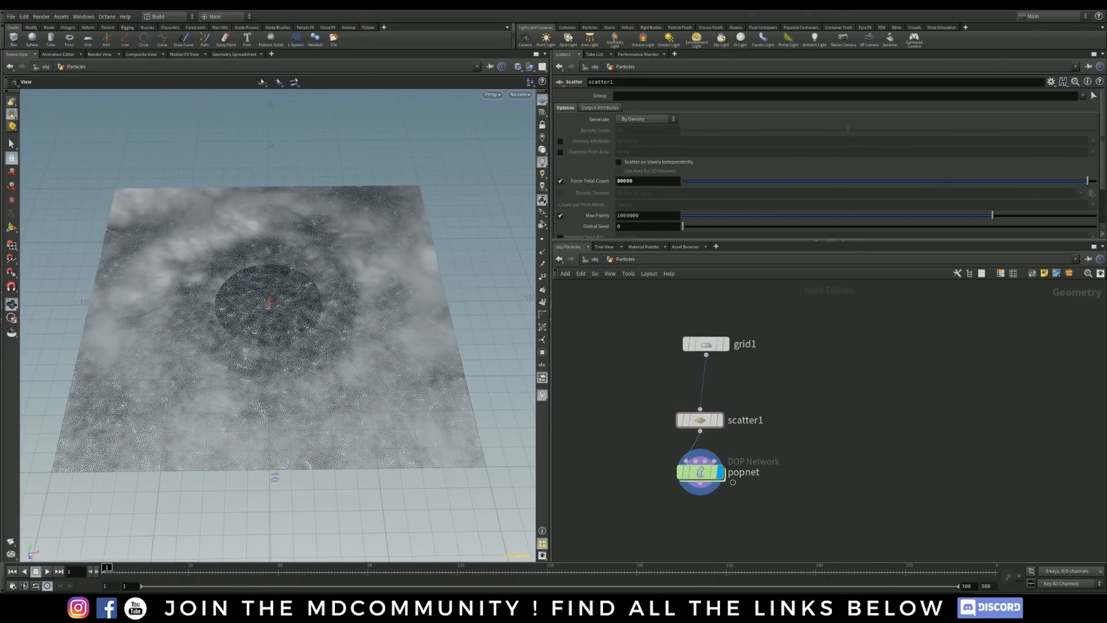
pyautogui.hotkey('alt', 'Tab')
pyautogui.moveTo(389, 202); pyautogui.dragTo(766, 195)
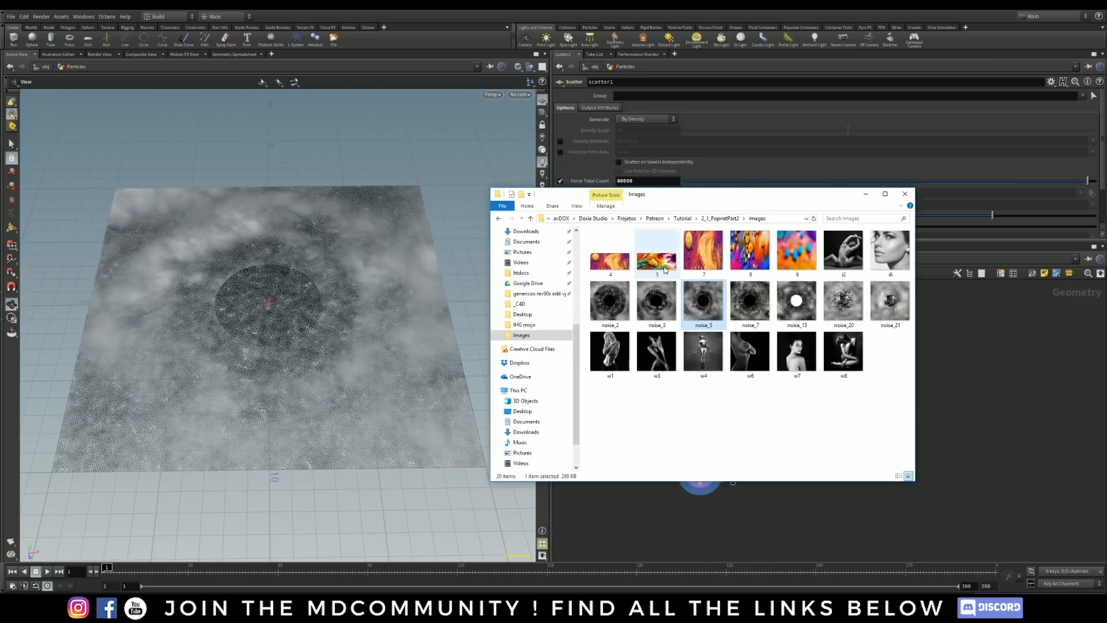
pyautogui.doubleClick(689, 305)
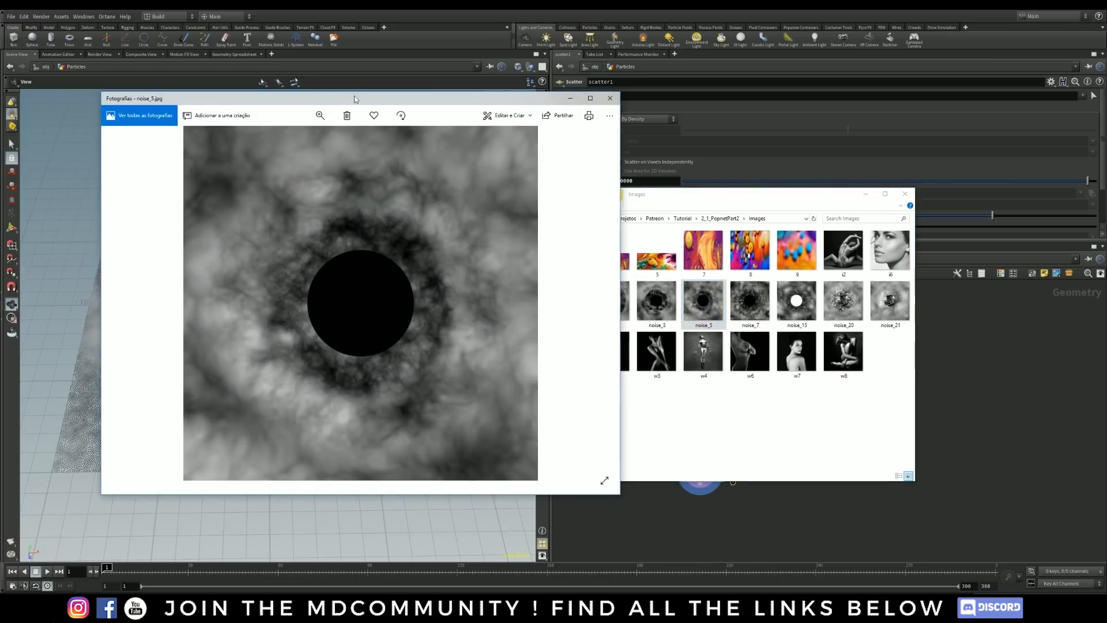
pyautogui.moveTo(355, 99); pyautogui.dragTo(732, 114)
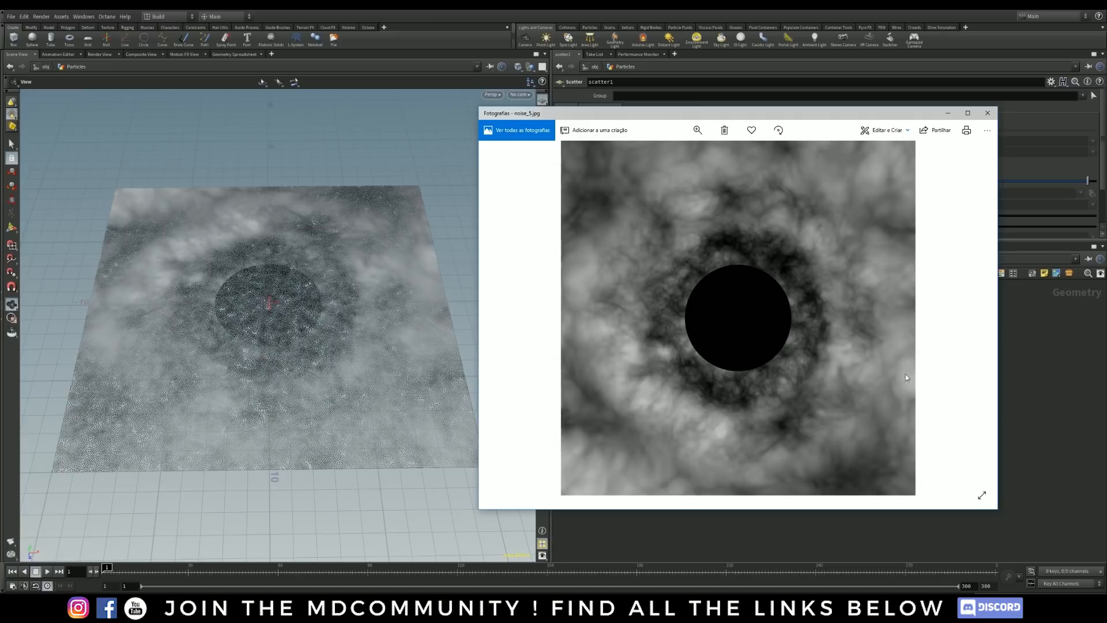
pyautogui.click(1071, 363)
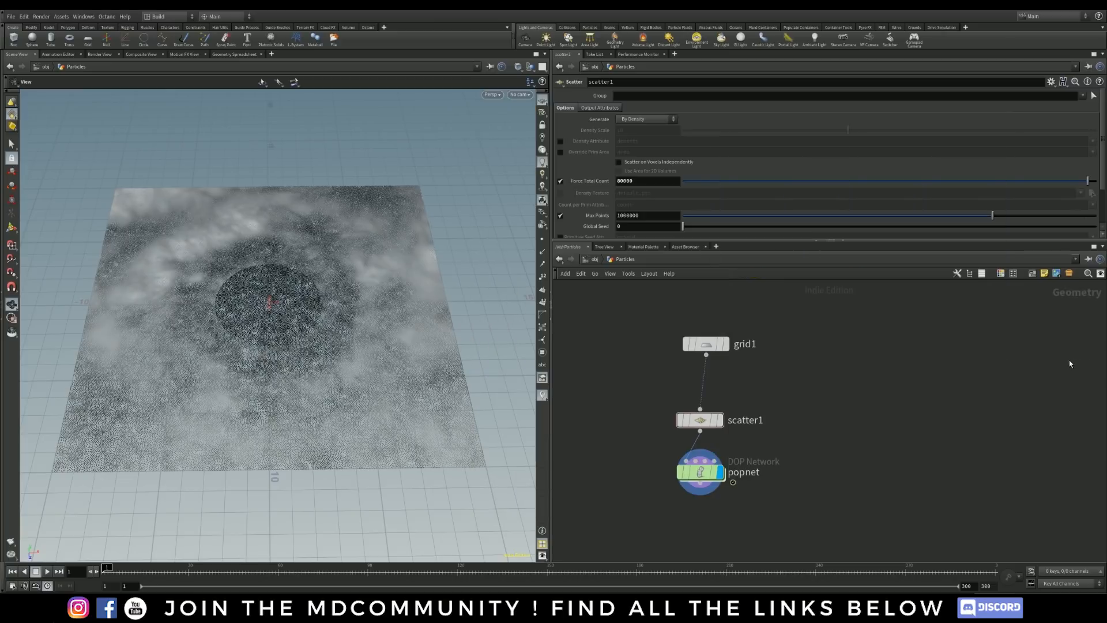
# Step: Return inside popvop1 and add a Bind node below the geometry output, fed by colormap1's colour output
pyautogui.doubleClick(700, 472)
pyautogui.moveTo(969, 312); pyautogui.dragTo(863, 334)
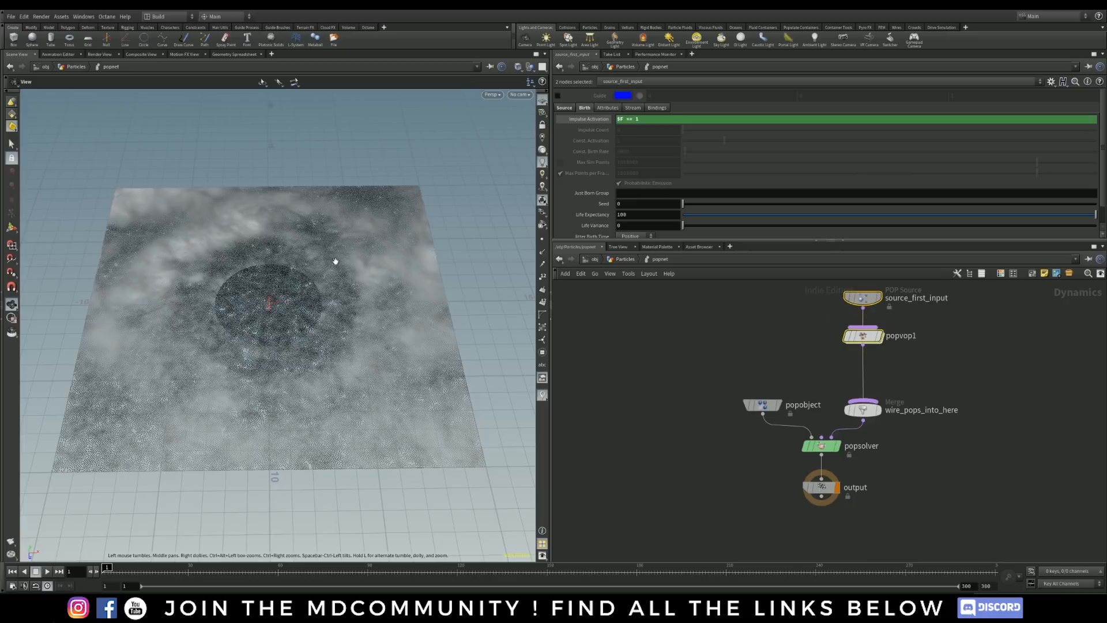
pyautogui.doubleClick(869, 336)
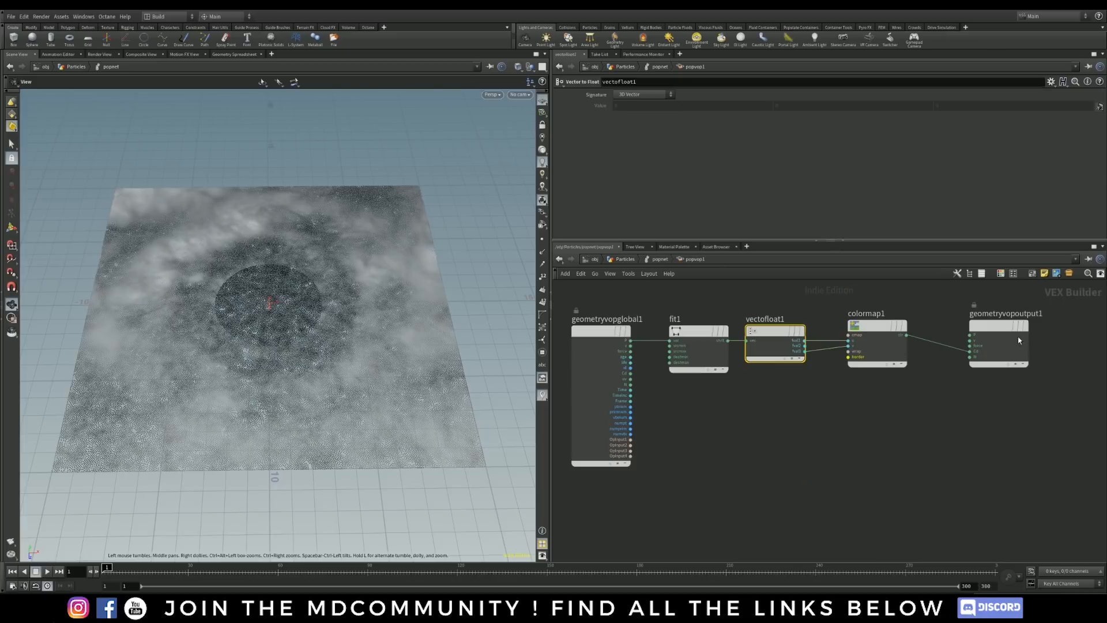
pyautogui.moveTo(1019, 341); pyautogui.dragTo(1029, 329)
pyautogui.moveTo(876, 341); pyautogui.dragTo(869, 341)
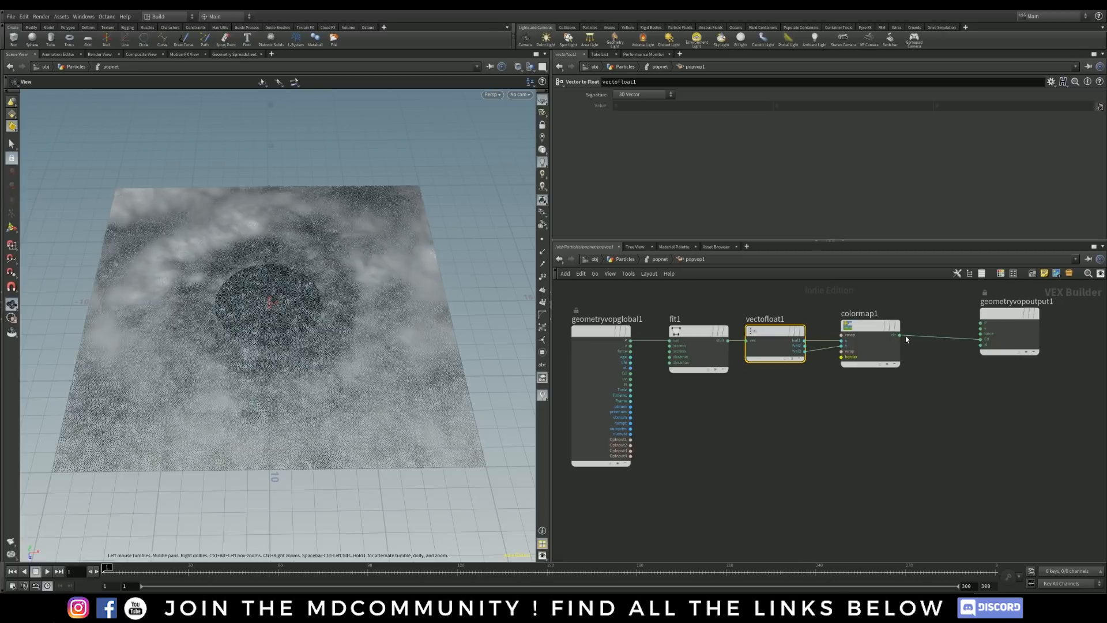
pyautogui.moveTo(900, 336); pyautogui.dragTo(924, 448)
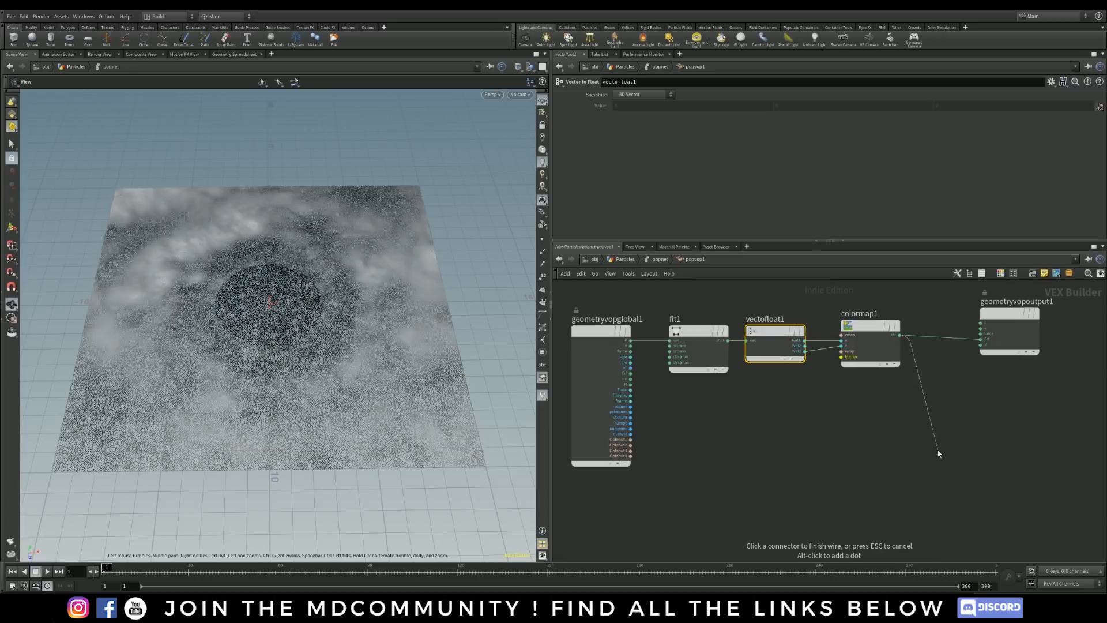
pyautogui.press('Tab')
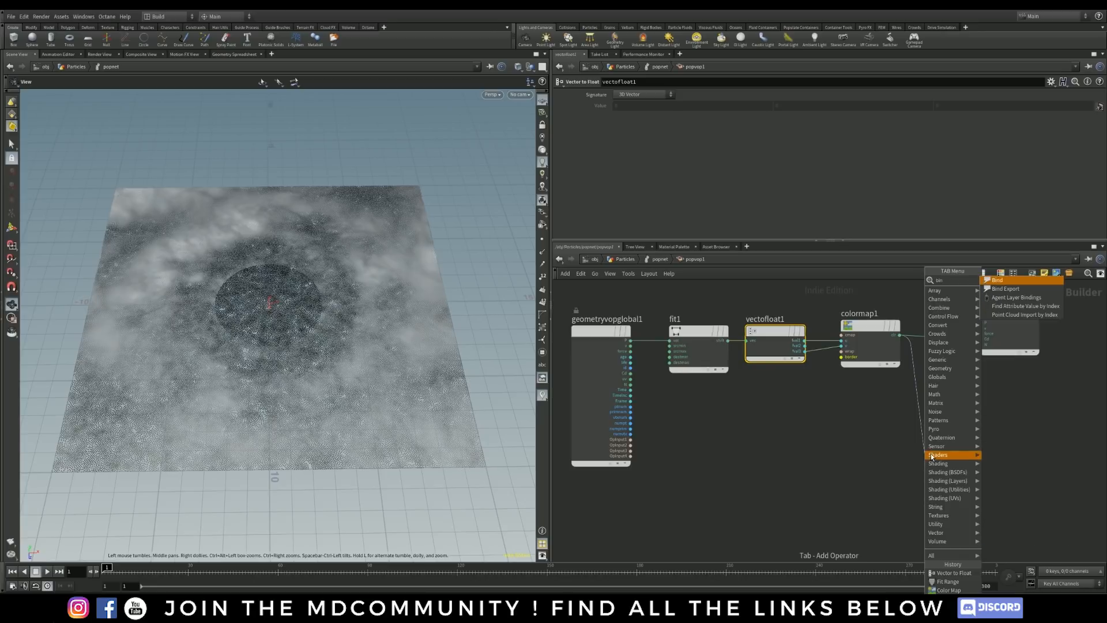
pyautogui.click(997, 288)
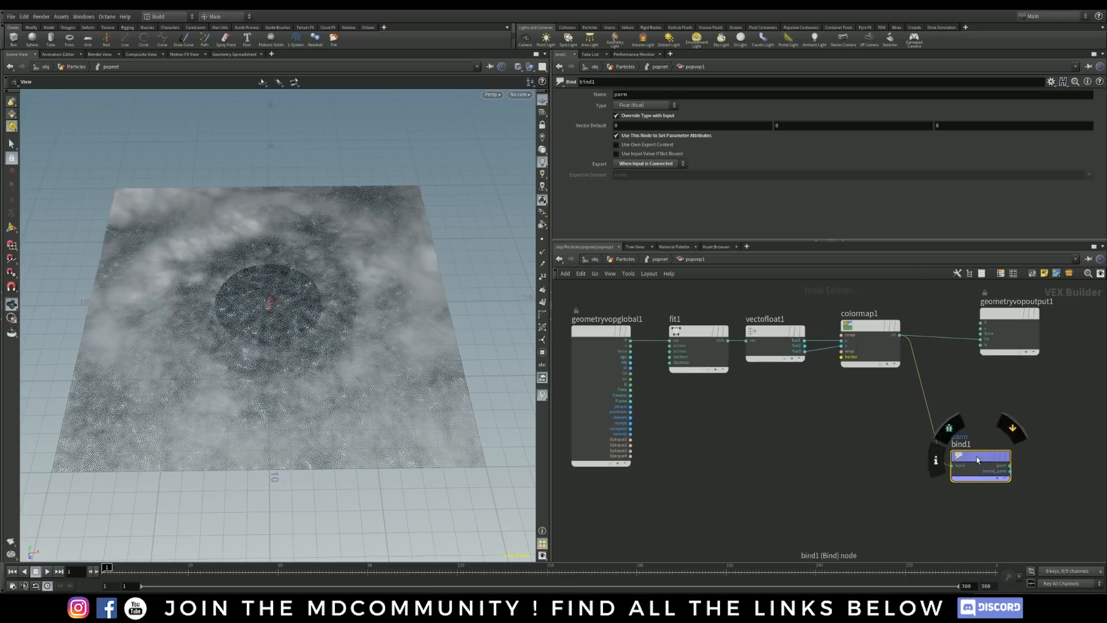
pyautogui.moveTo(961, 466); pyautogui.dragTo(951, 451)
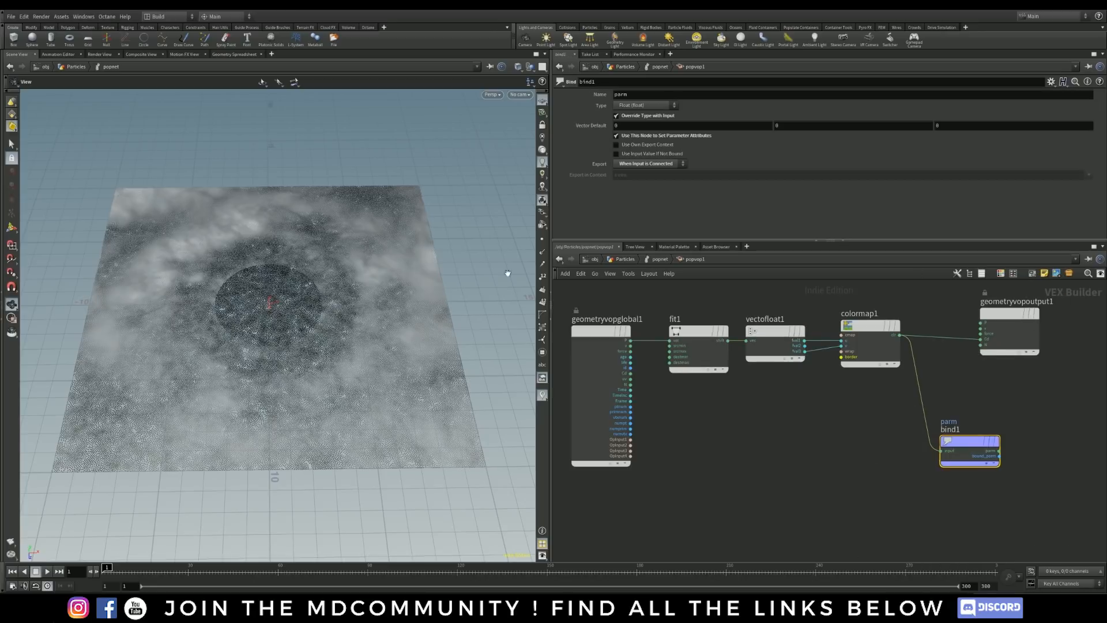
# Step: Name the Bind node's parameter colorPosition and set its type to 3 Floats (vector)
pyautogui.moveTo(649, 96); pyautogui.dragTo(521, 110)
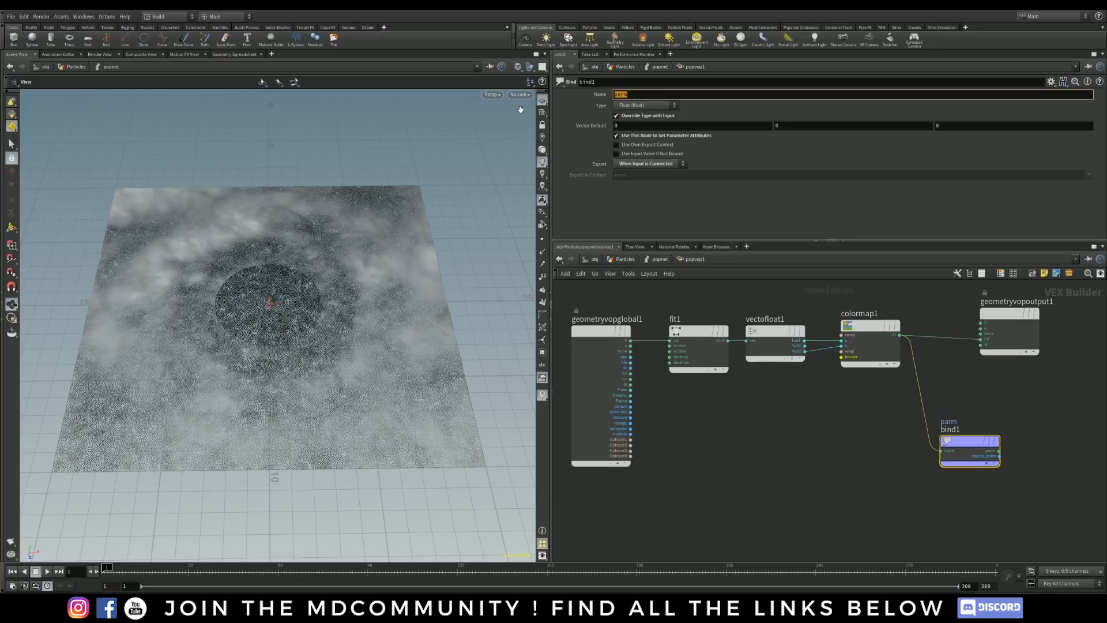
pyautogui.write('colorPosition')
pyautogui.press('Return')
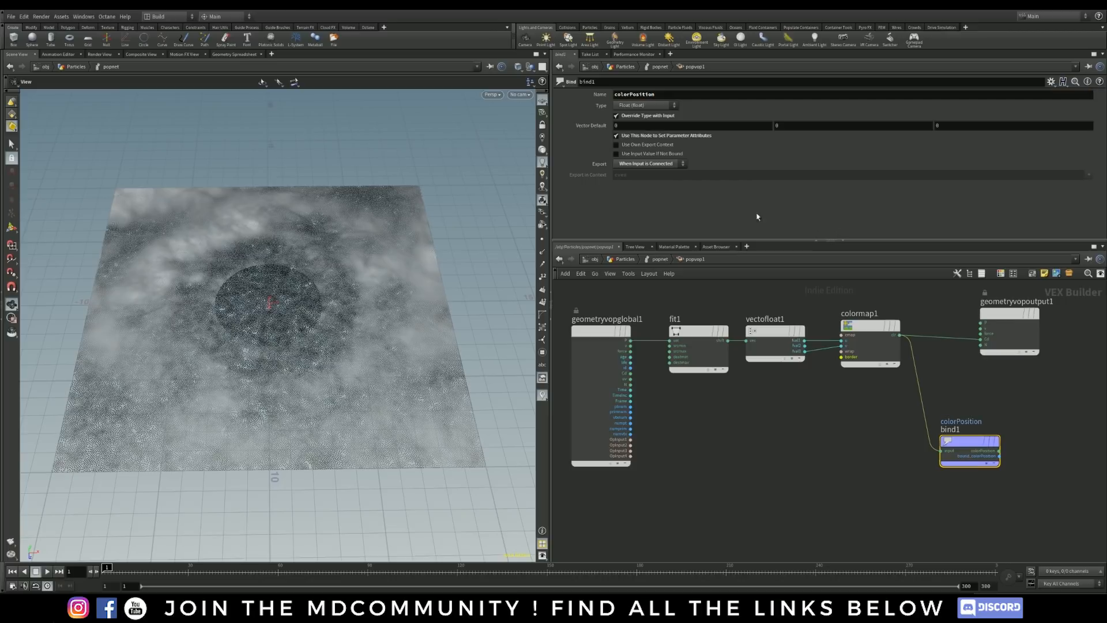
pyautogui.click(632, 106)
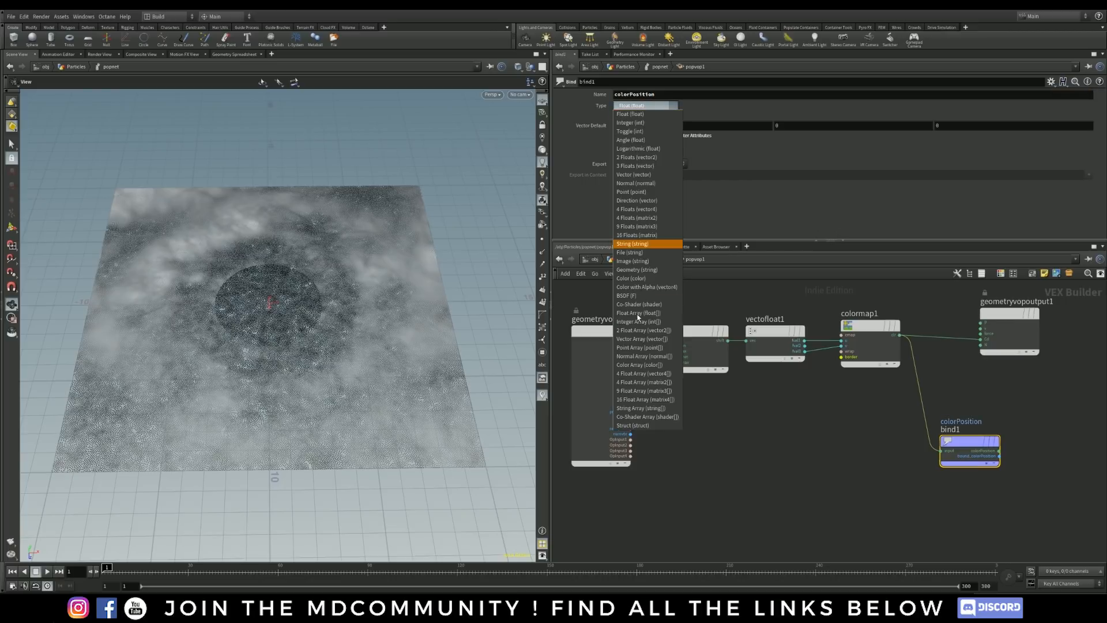
pyautogui.click(635, 166)
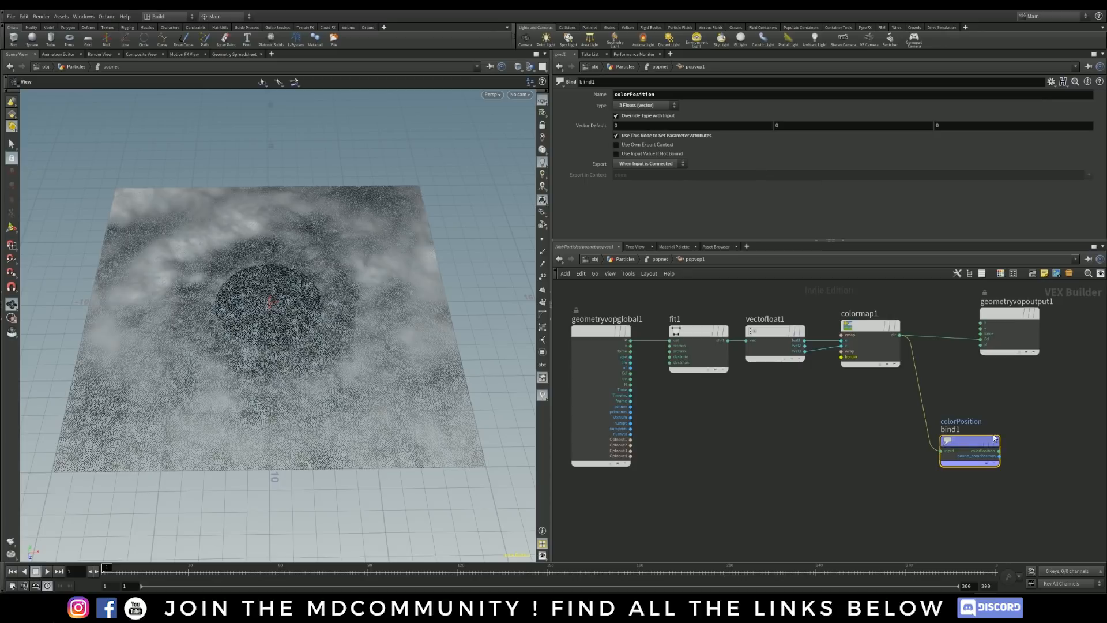
pyautogui.moveTo(968, 440); pyautogui.dragTo(976, 434)
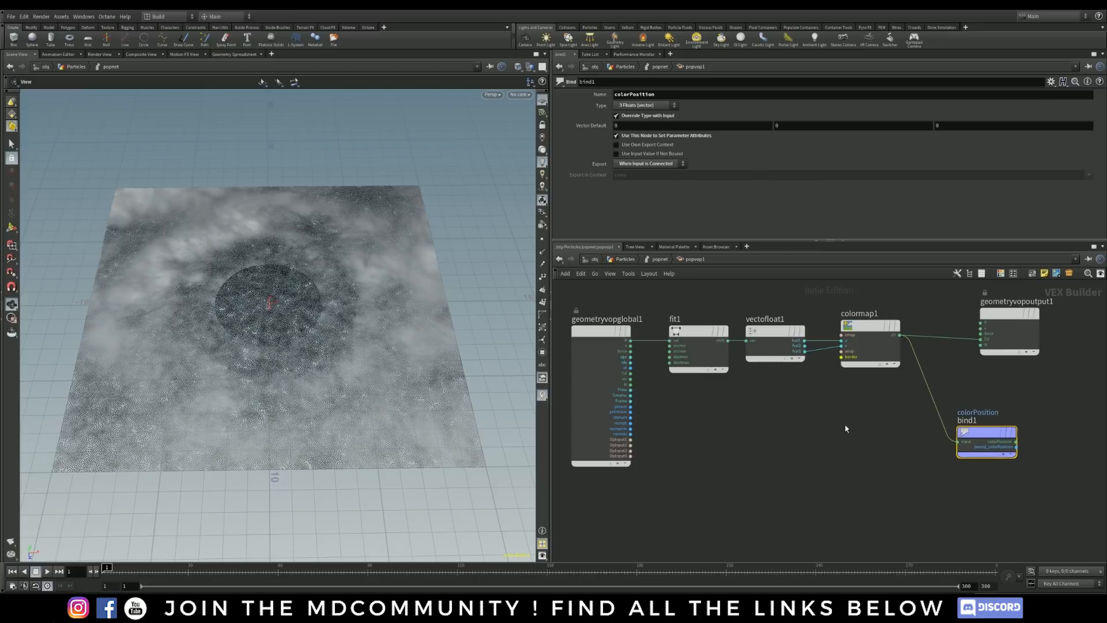
# Step: Go up to the Particles network and check popnet's node info for the colorPosition point attribute
pyautogui.press('u')
pyautogui.press('u')
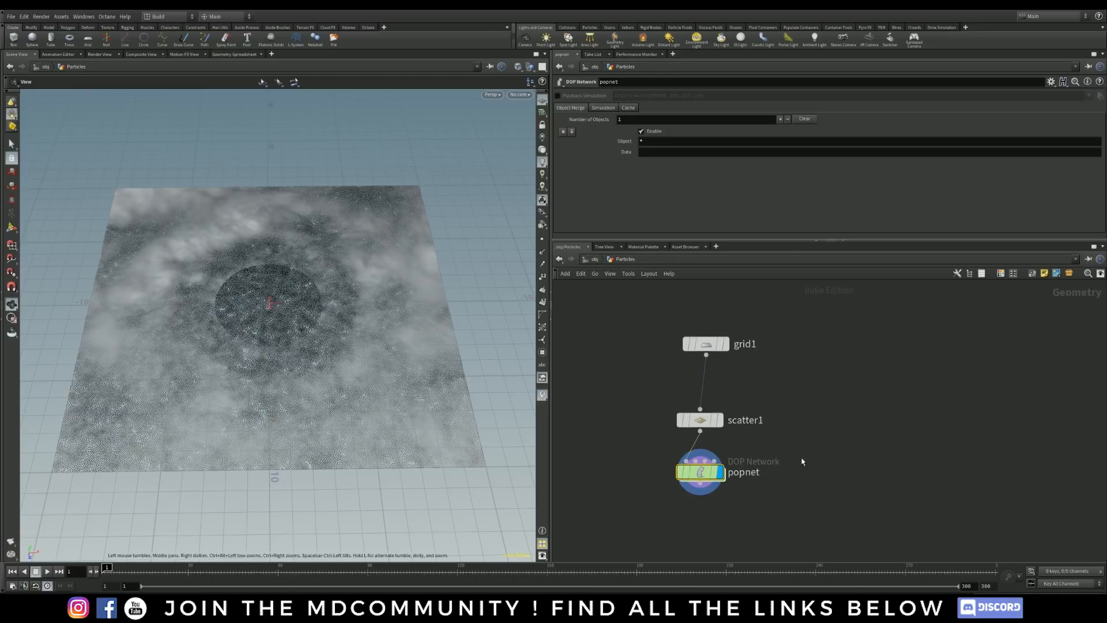
pyautogui.moveTo(697, 479)
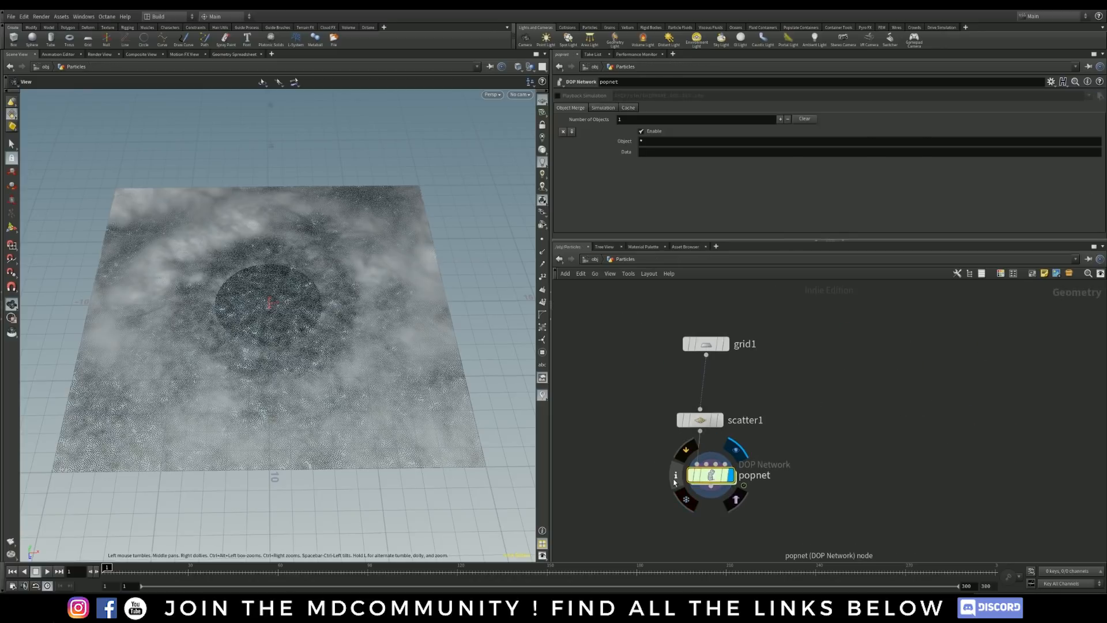
pyautogui.click(669, 475)
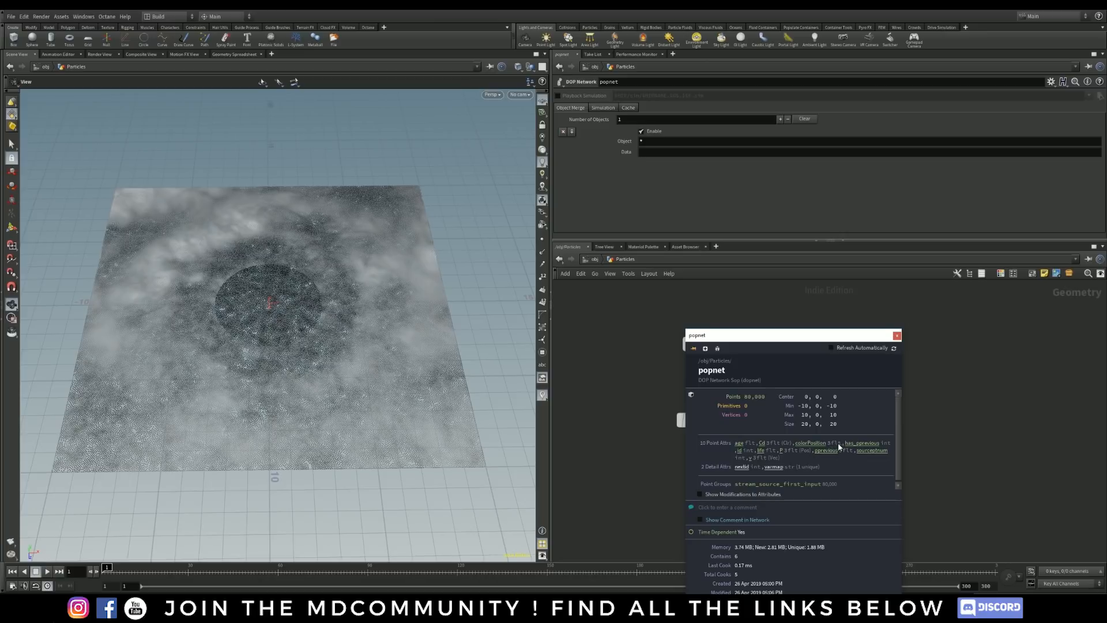
# Step: Enter popnet and move source_first_input and popvop1 slightly upward to make room above wire_pops_into_here
pyautogui.doubleClick(723, 476)
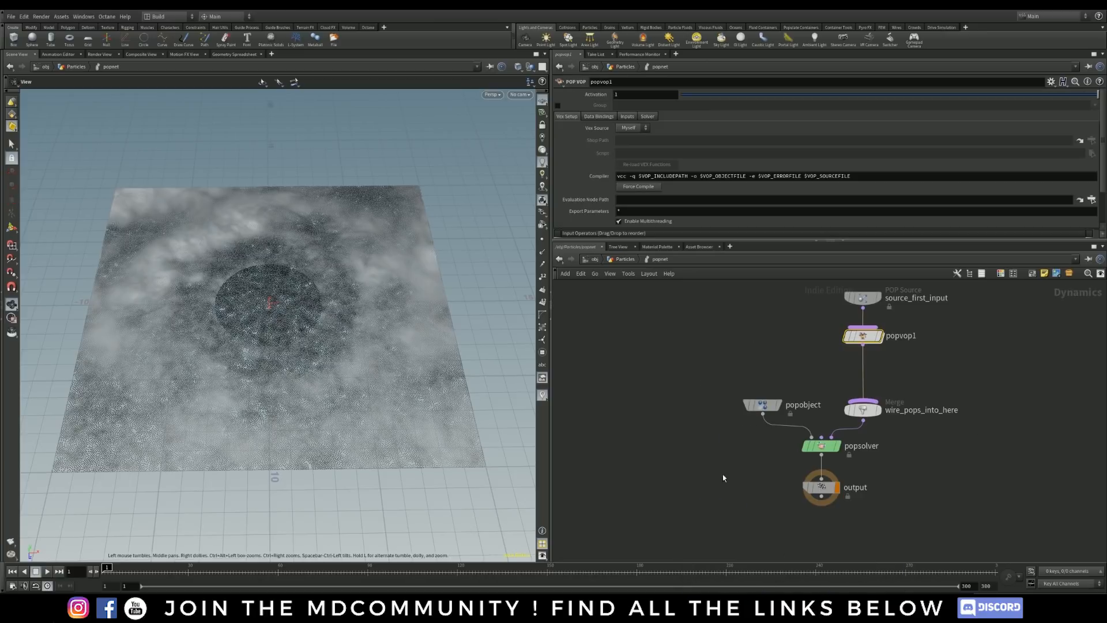
pyautogui.moveTo(971, 361); pyautogui.dragTo(955, 384, button='middle')
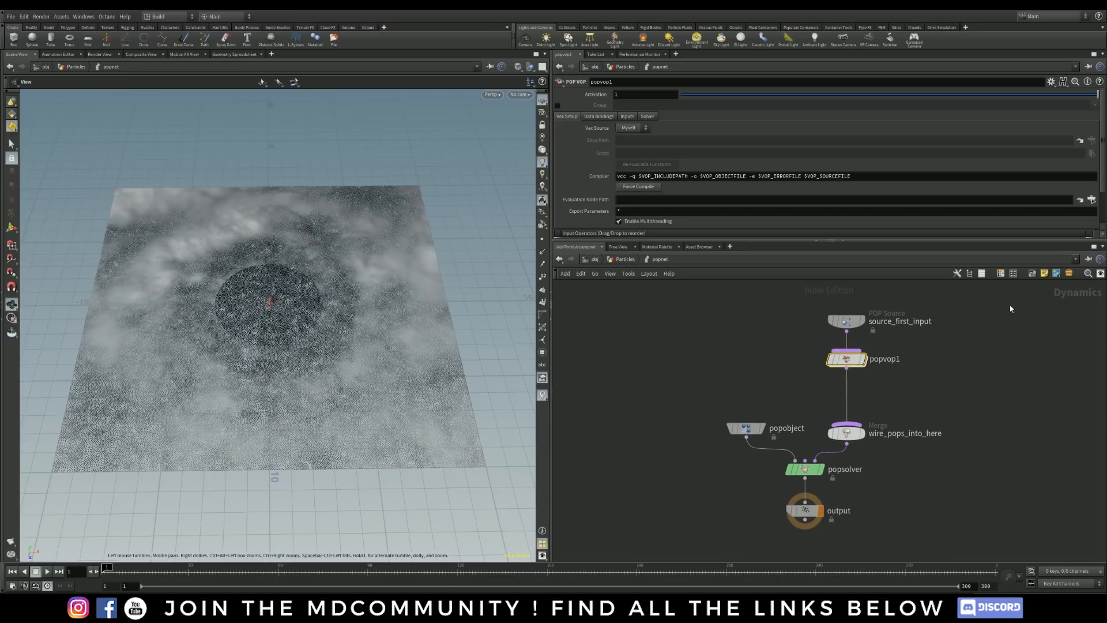
pyautogui.moveTo(1009, 305); pyautogui.dragTo(848, 353)
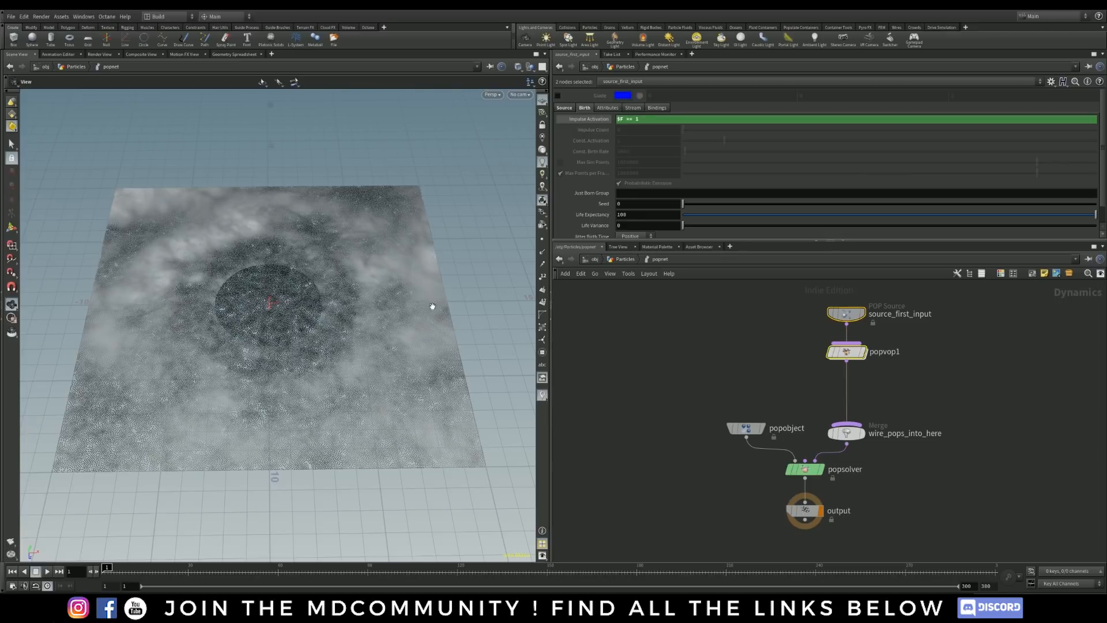
pyautogui.moveTo(885, 392); pyautogui.dragTo(884, 391, button='middle')
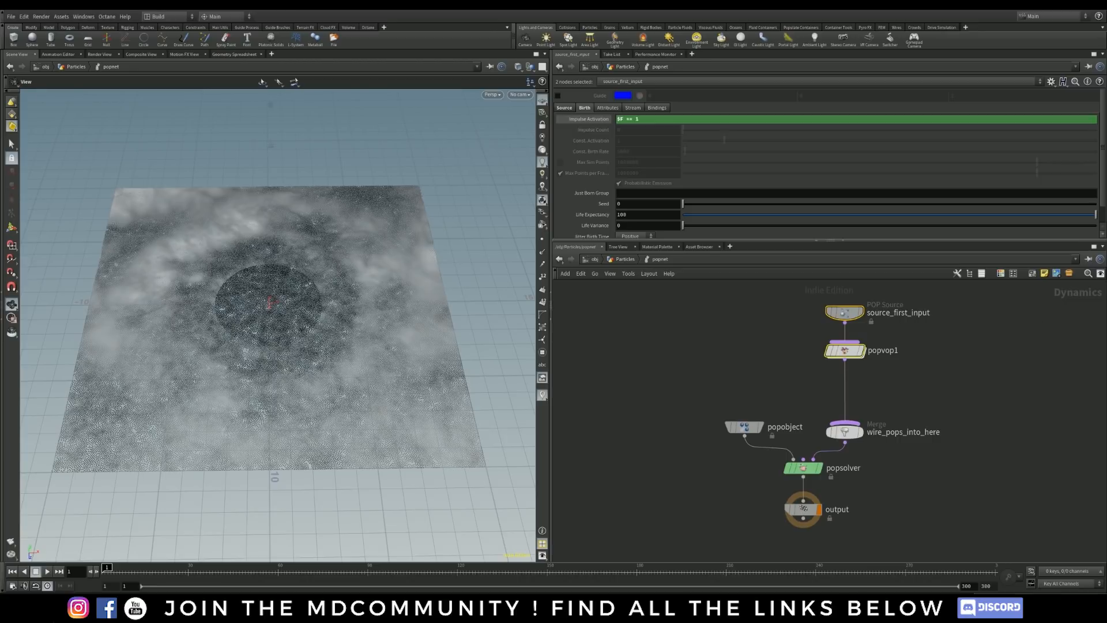
pyautogui.click(919, 401)
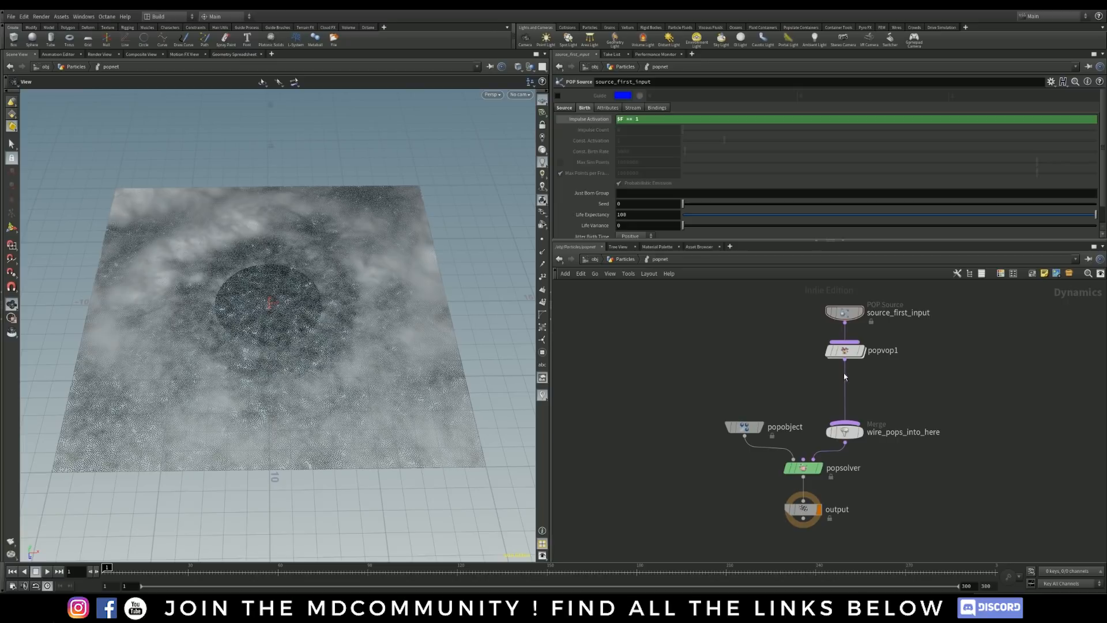
# Step: Insert a POP Wrangle between popvop1 and wire_pops_into_here, and enlarge its parameter area
pyautogui.press('Tab')
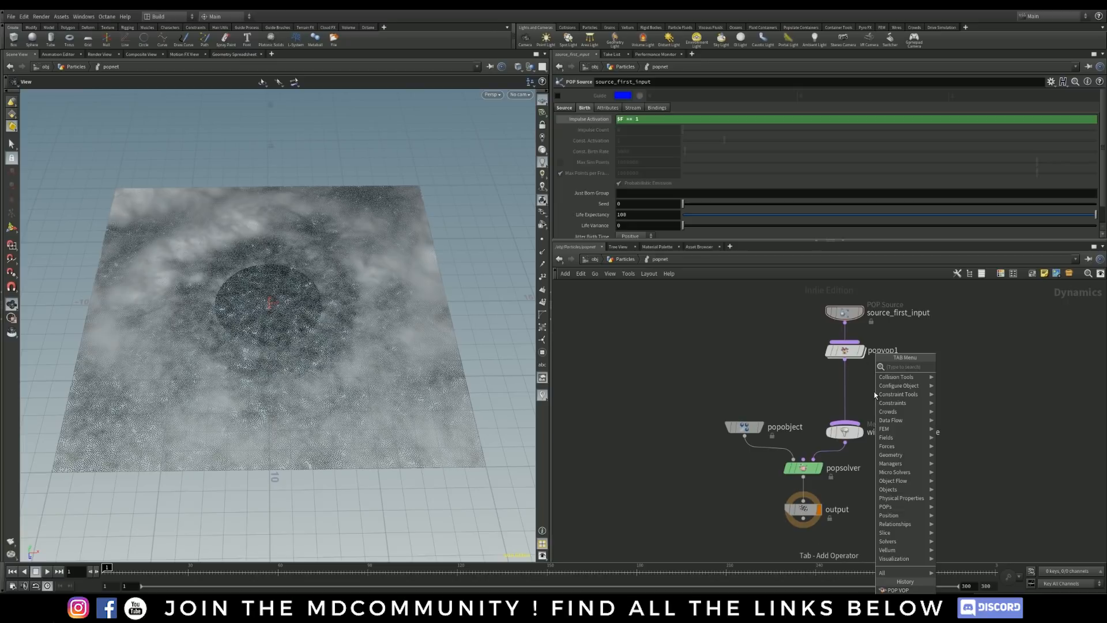
pyautogui.write('wrangl')
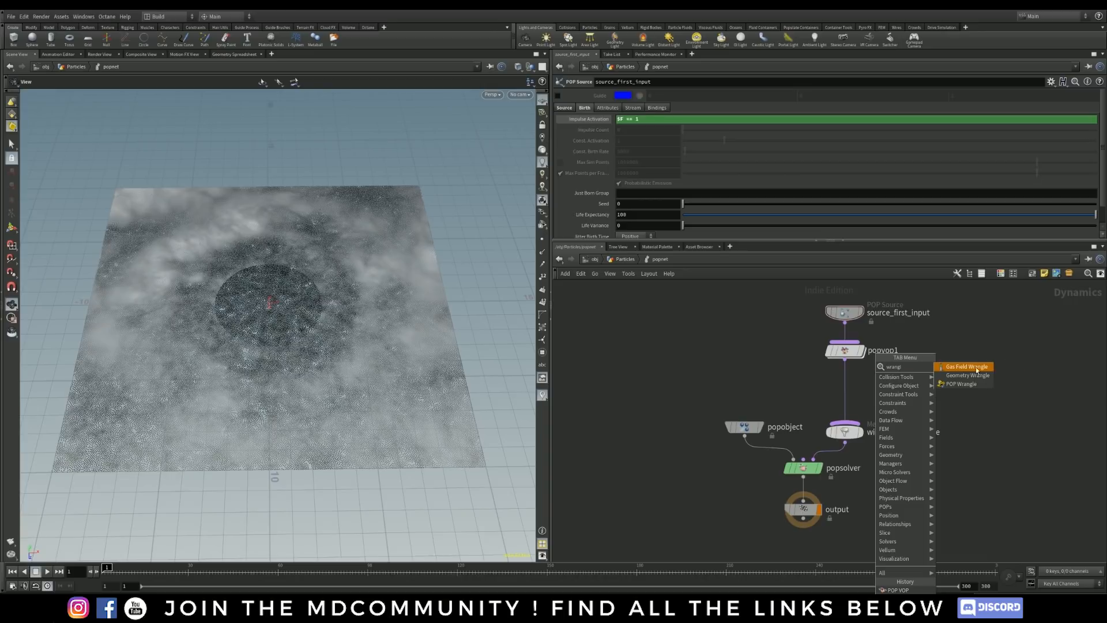
pyautogui.click(964, 384)
pyautogui.click(843, 391)
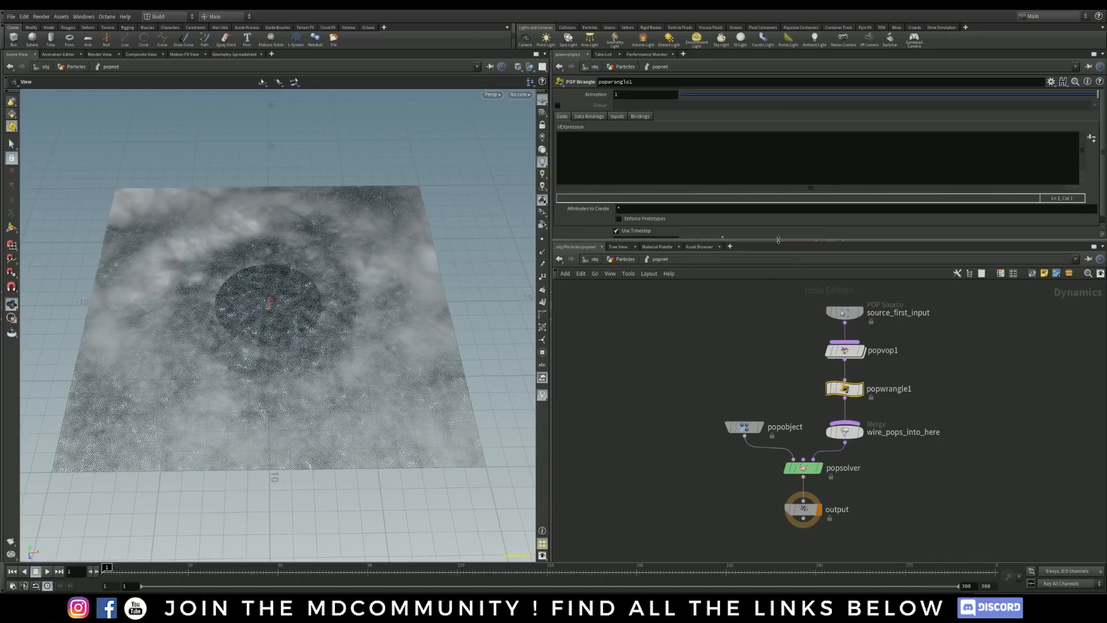
pyautogui.moveTo(777, 241); pyautogui.dragTo(779, 295)
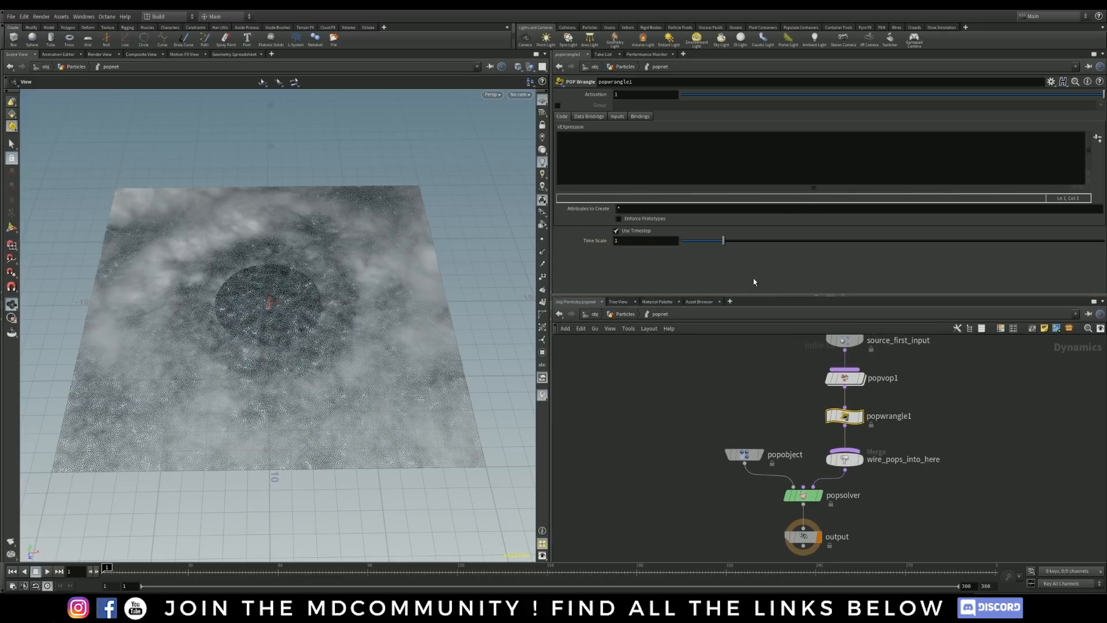
pyautogui.click(704, 162)
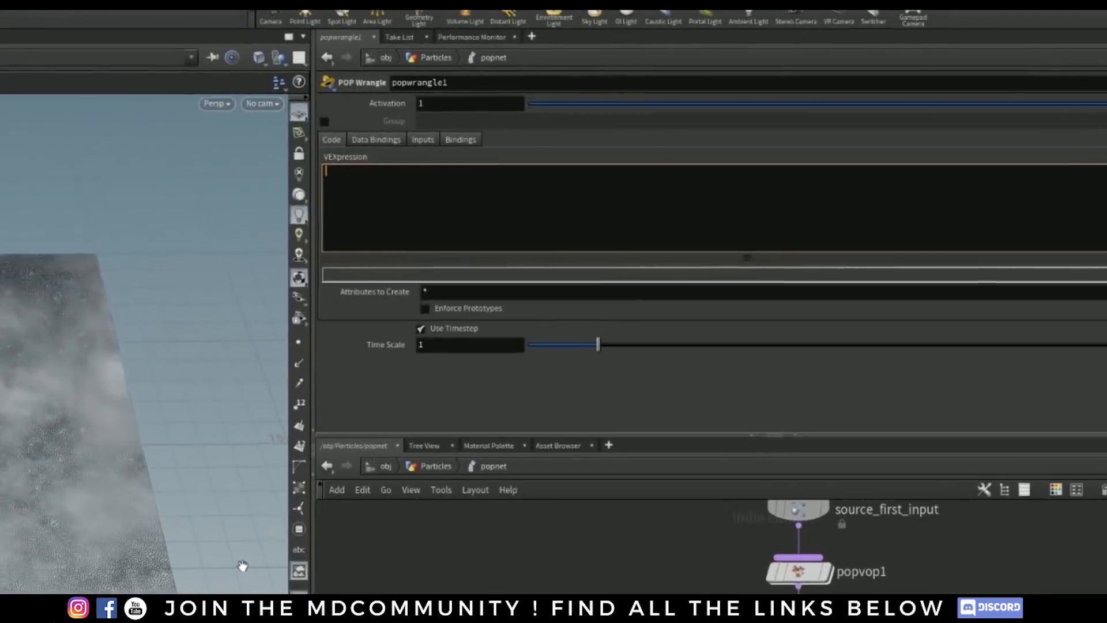
pyautogui.write('vector ')
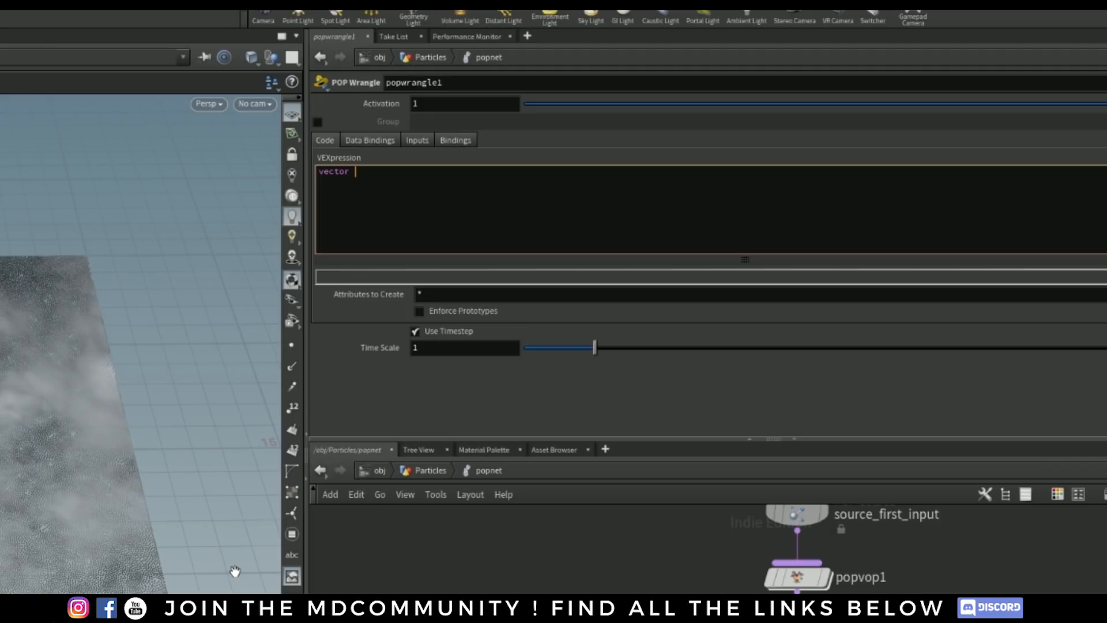
pyautogui.write('hsv')
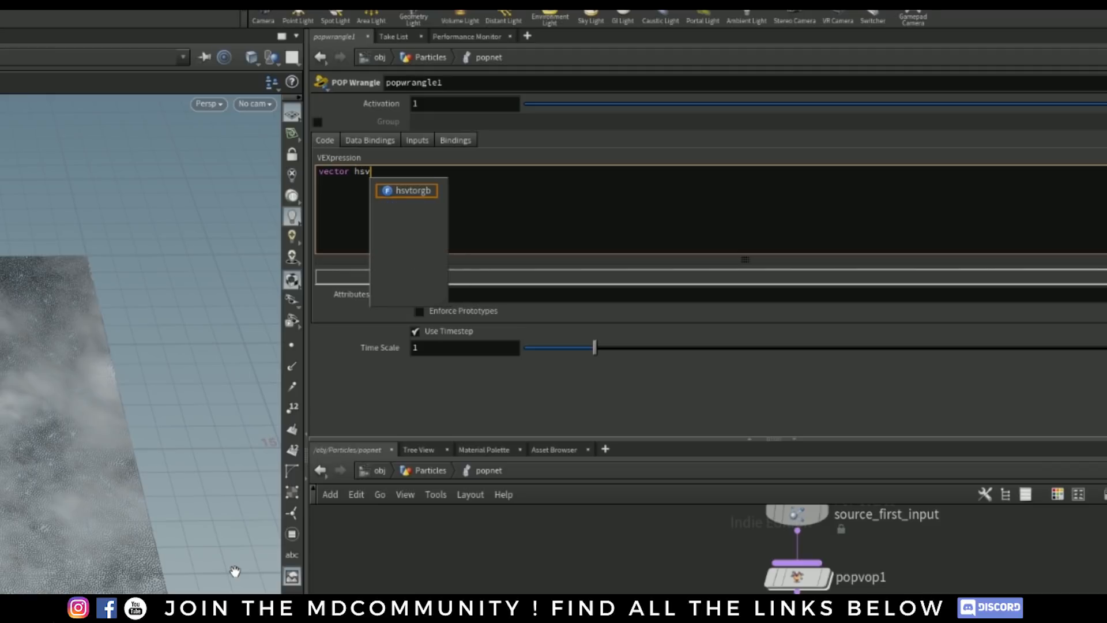
pyautogui.write(' = ')
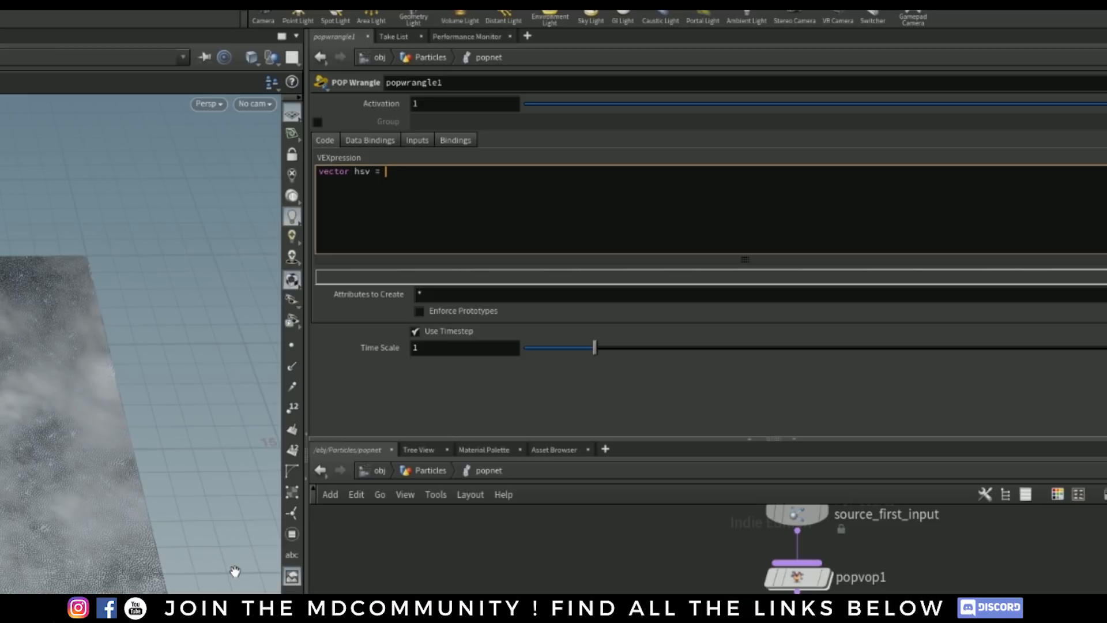
pyautogui.write('rgbtro')
pyautogui.press('BackSpace')
pyautogui.press('BackSpace')
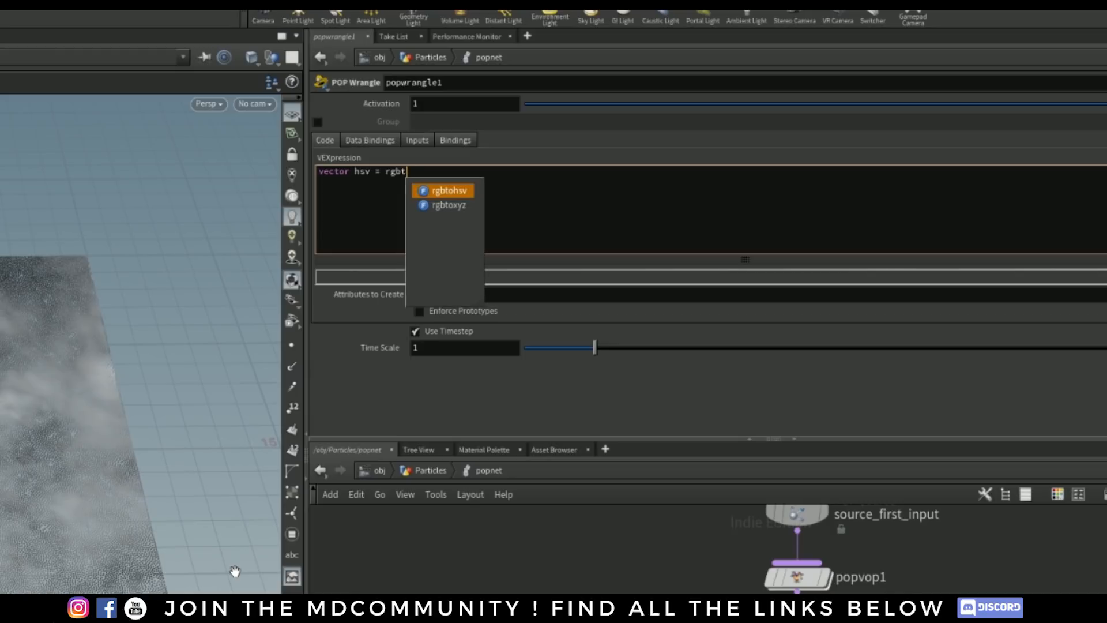
pyautogui.press('Return')
pyautogui.write('(')
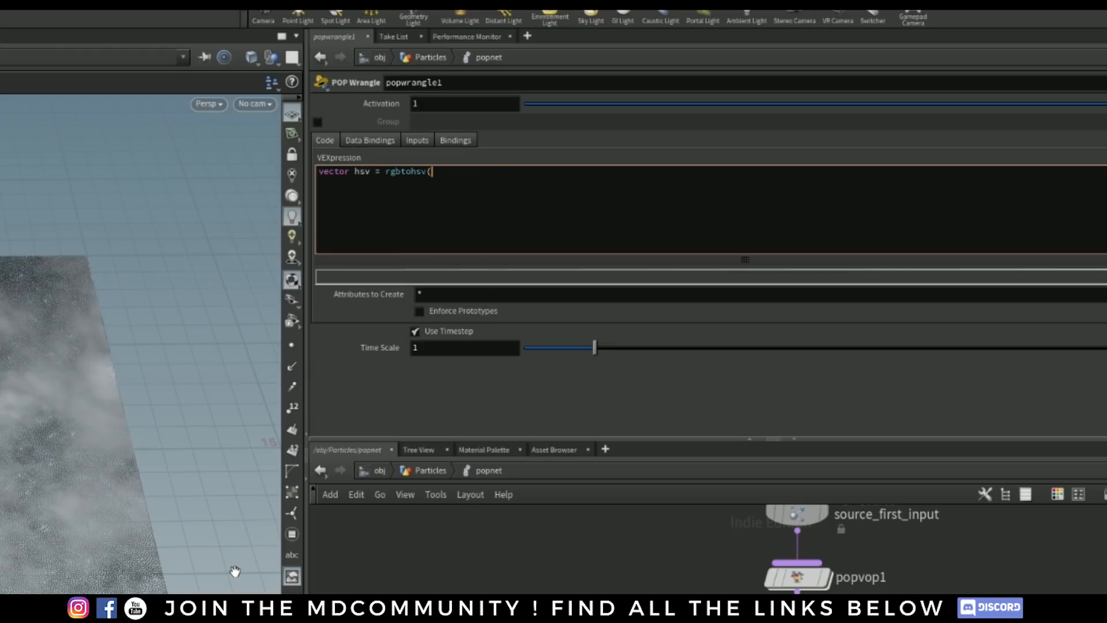
pyautogui.write('@colo')
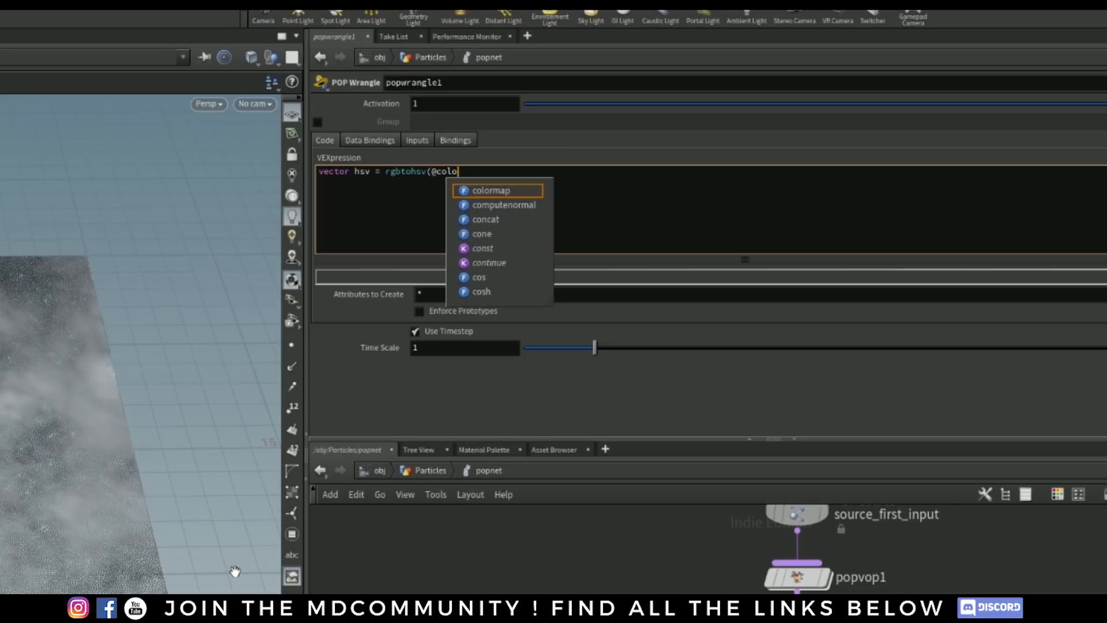
pyautogui.write('rPosition')
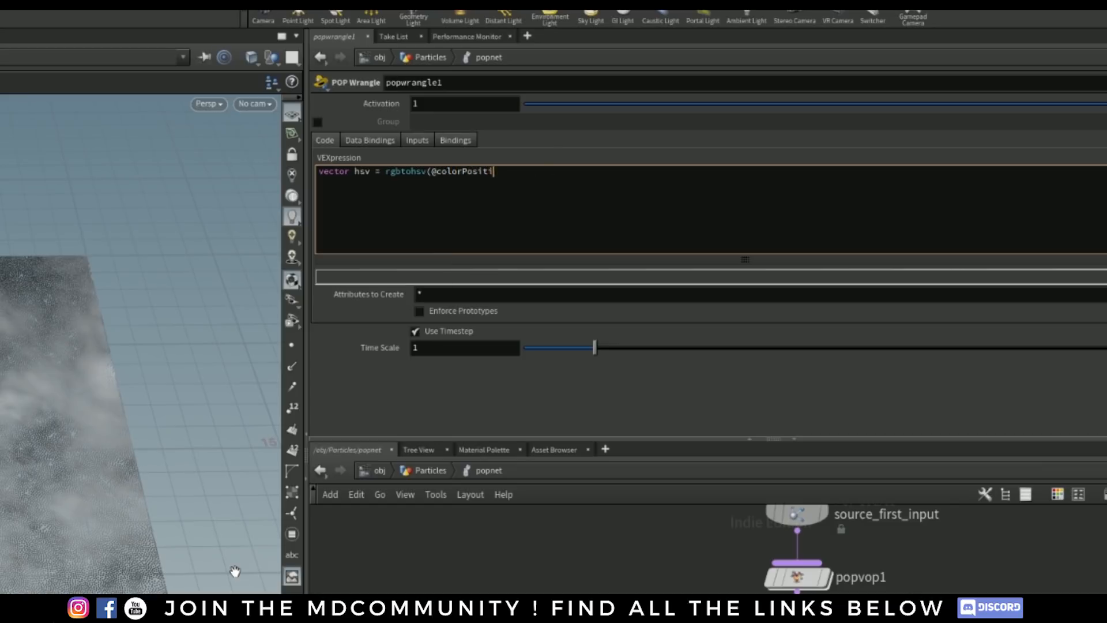
pyautogui.write(');')
# Step: Check the colorPosition name in the wrangle code against bind1 inside popvop1, and return to popwrangle1
pyautogui.moveTo(436, 172); pyautogui.dragTo(500, 171)
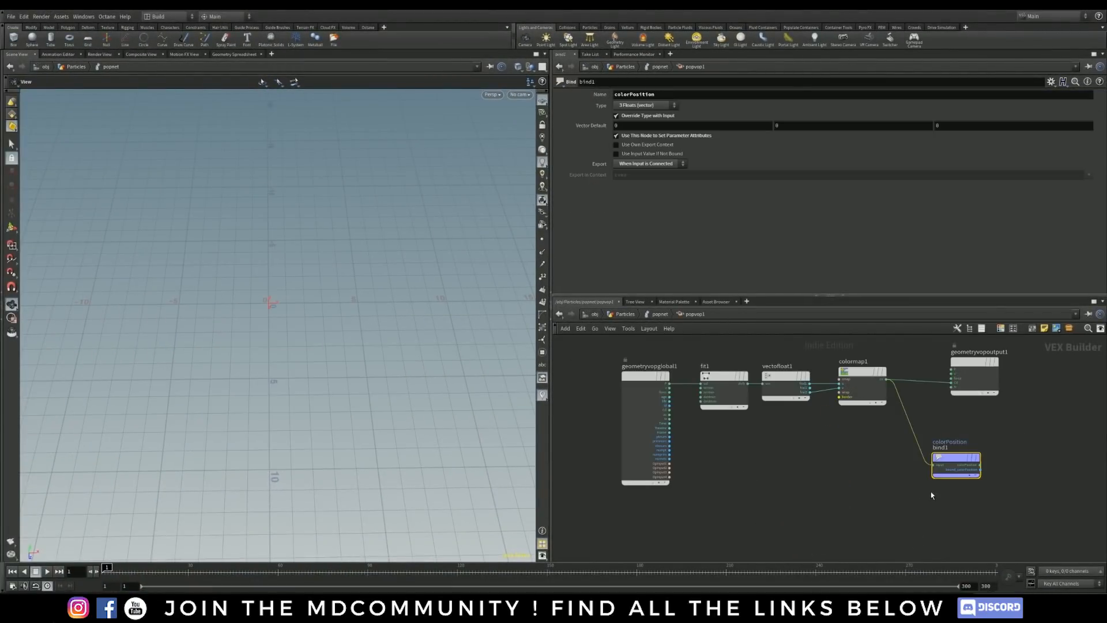
pyautogui.moveTo(960, 457); pyautogui.dragTo(962, 455)
pyautogui.moveTo(675, 92); pyautogui.dragTo(591, 106)
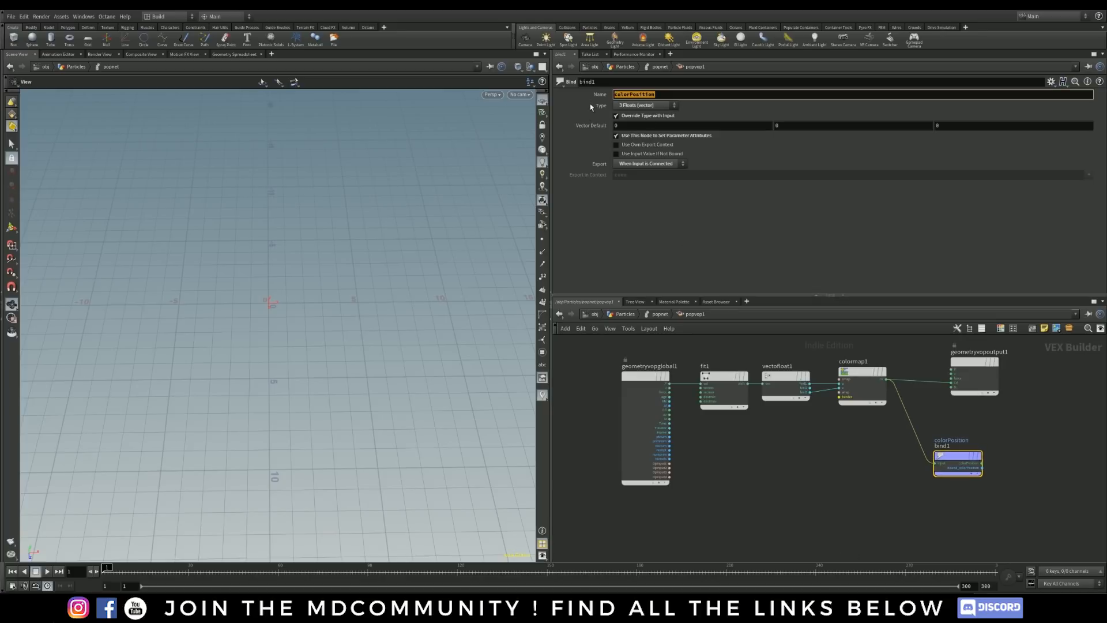
pyautogui.click(647, 280)
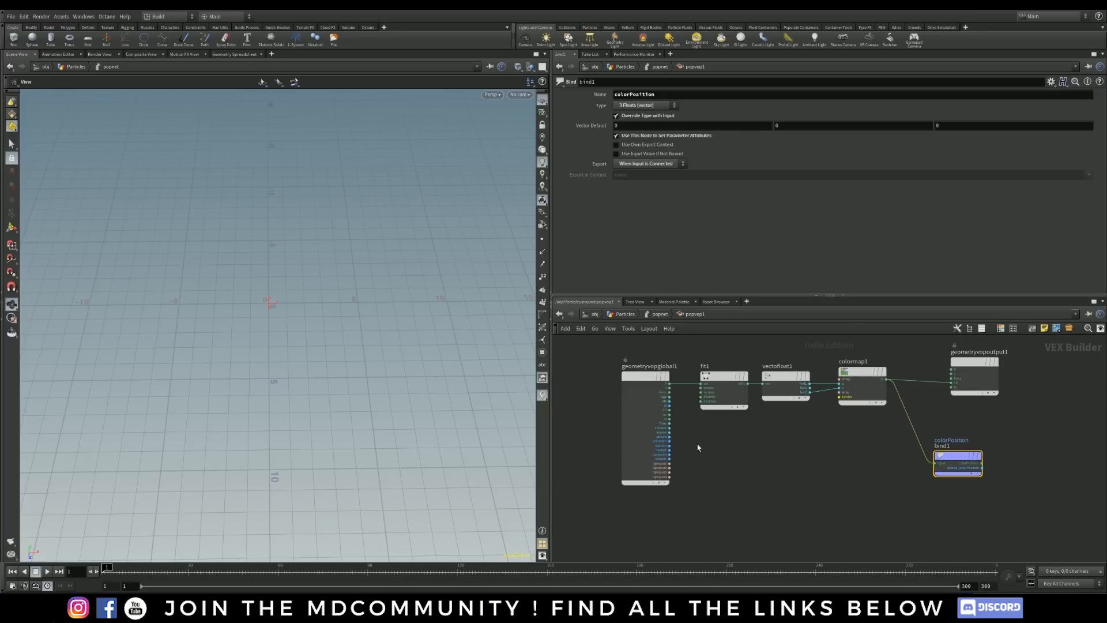
pyautogui.press('u')
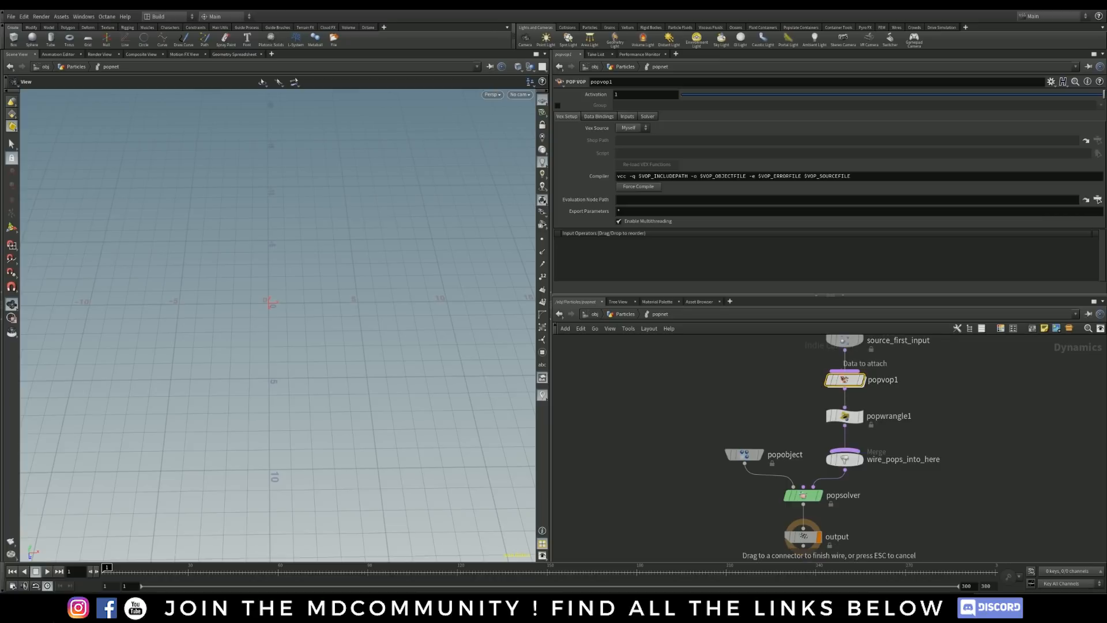
pyautogui.click(845, 417)
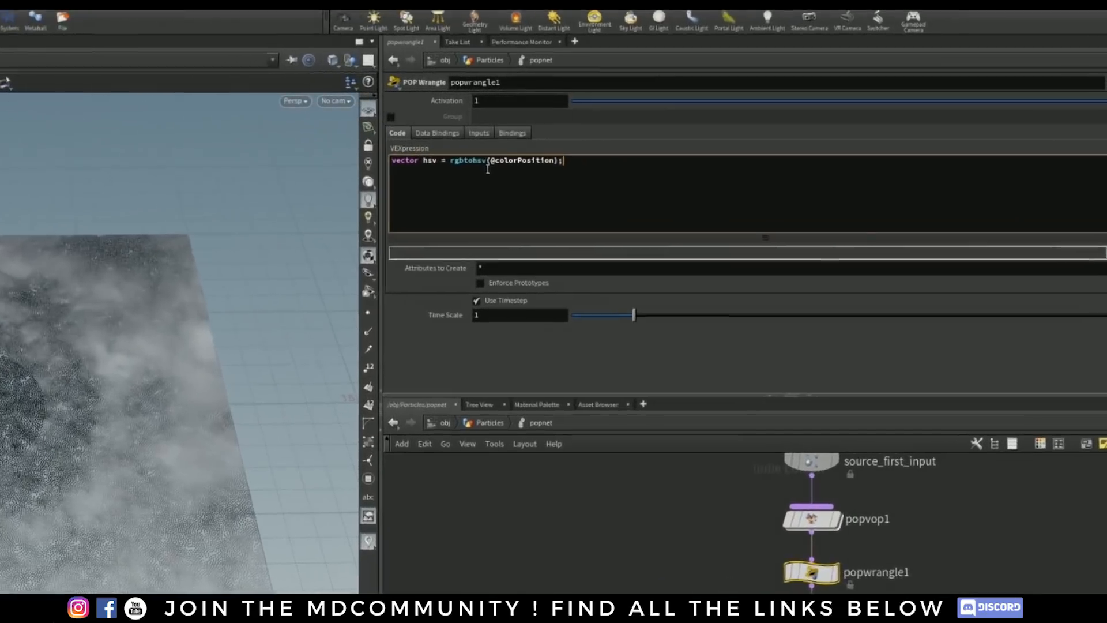
# Step: Add the line "float brightness = hsv.z;" below the hsv declaration, separated by a blank line
pyautogui.press('Return')
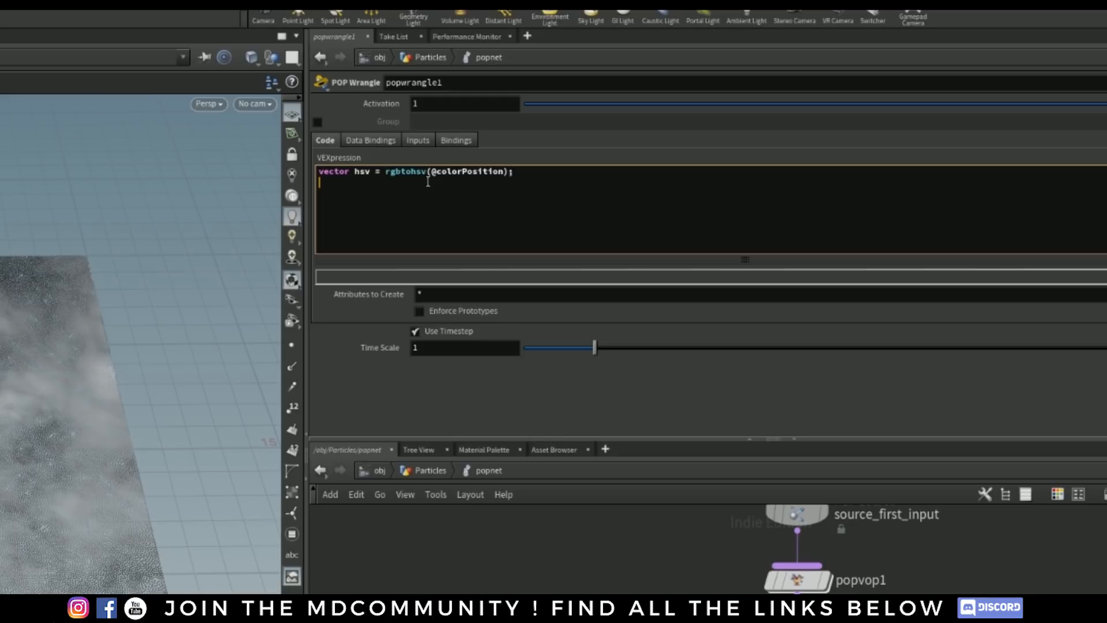
pyautogui.press('Return')
pyautogui.write('float brightness = hs')
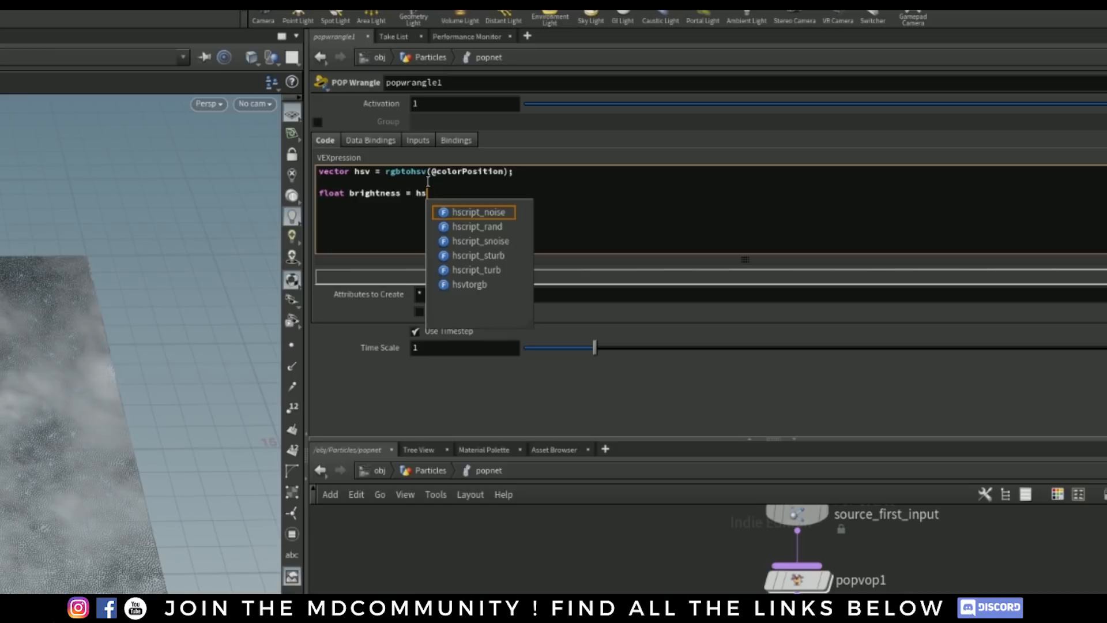
pyautogui.write('v.z;')
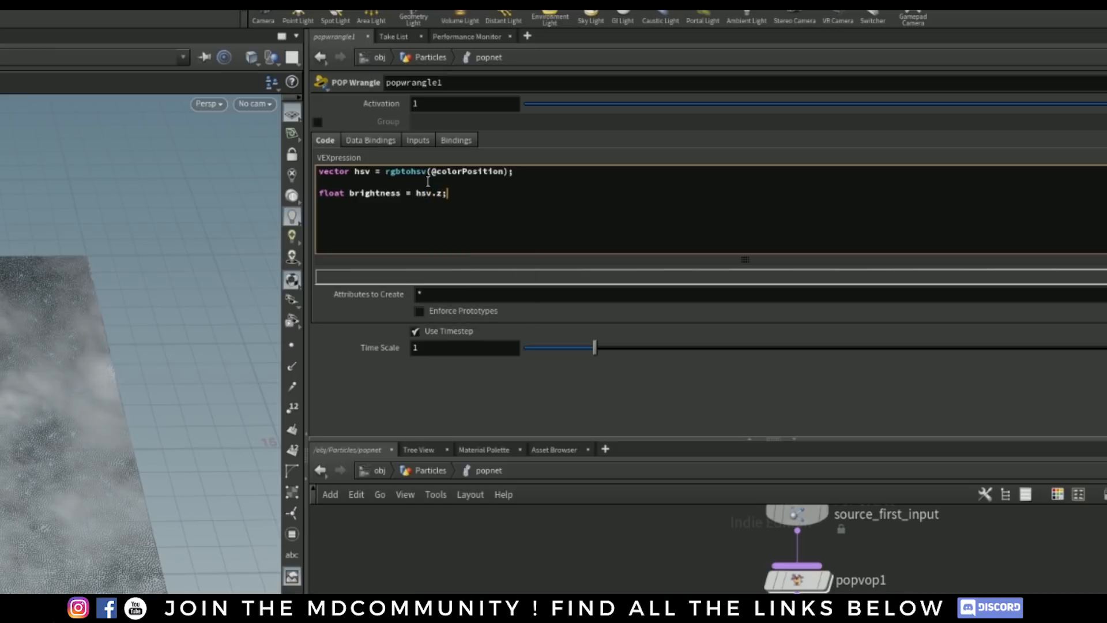
# Step: Add the line "float angle = fit(brightness, 0, 1, 0, 2 * $PI);" to map brightness to a full-circle angle
pyautogui.press('Return')
pyautogui.press('Return')
pyautogui.press('Return')
pyautogui.press('BackSpace')
pyautogui.write('float amn')
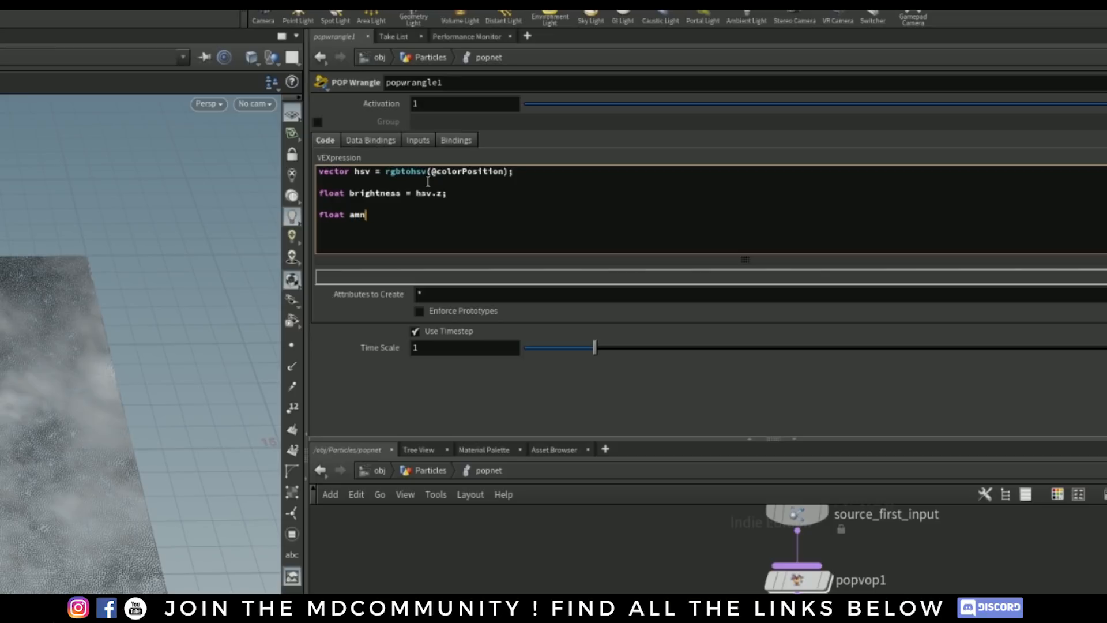
pyautogui.press('BackSpace')
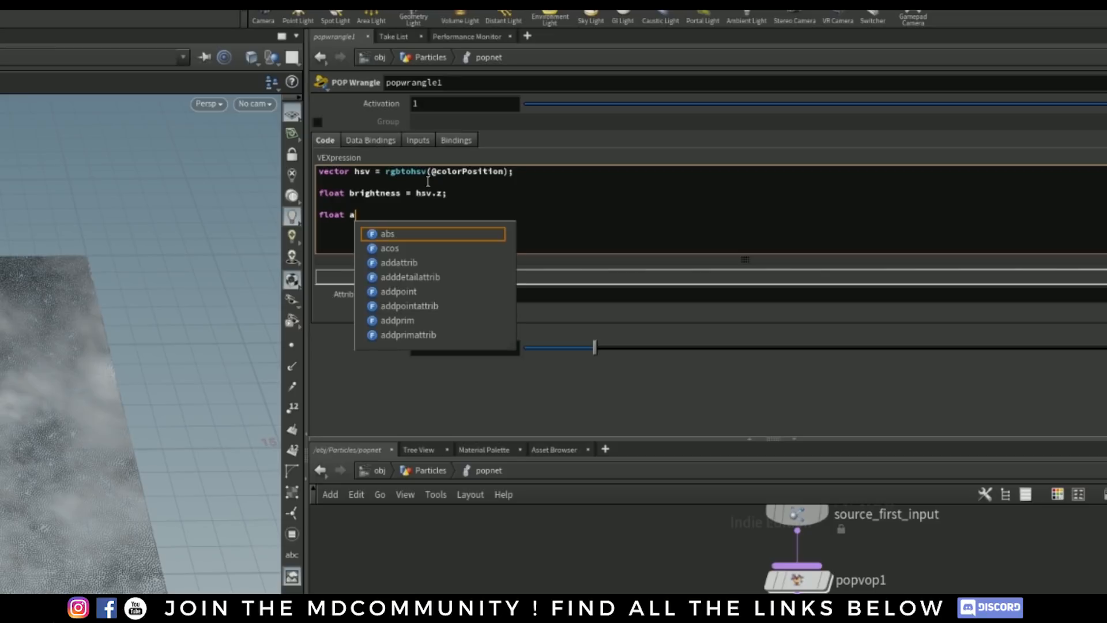
pyautogui.write('ngle = fi')
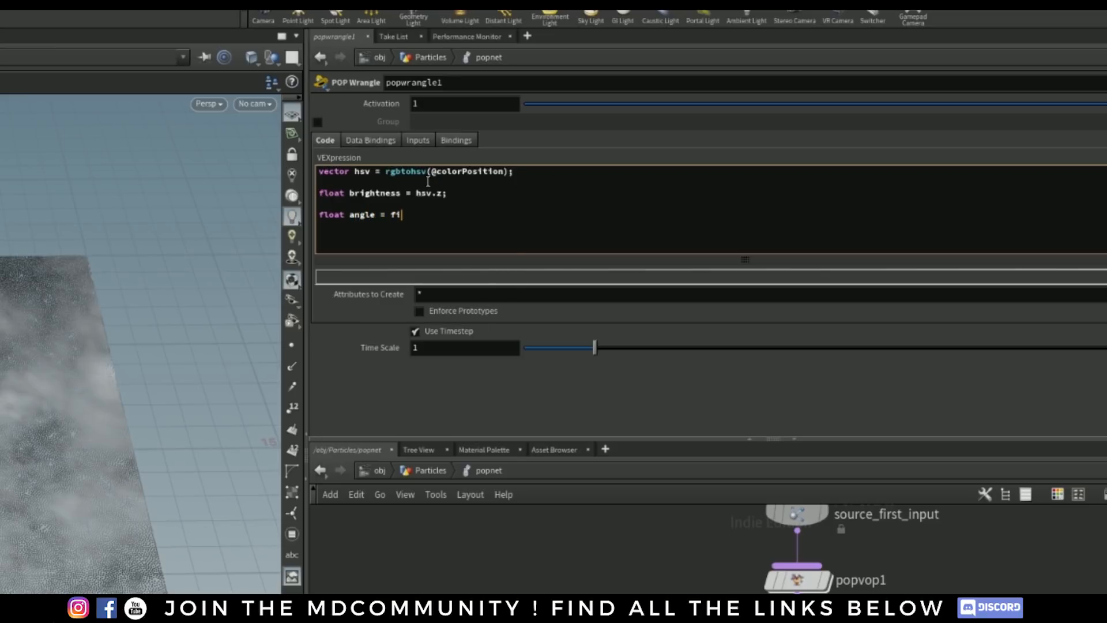
pyautogui.write('t();')
pyautogui.press('Left')
pyautogui.press('Left')
pyautogui.write('brightness, 0, 1, 0')
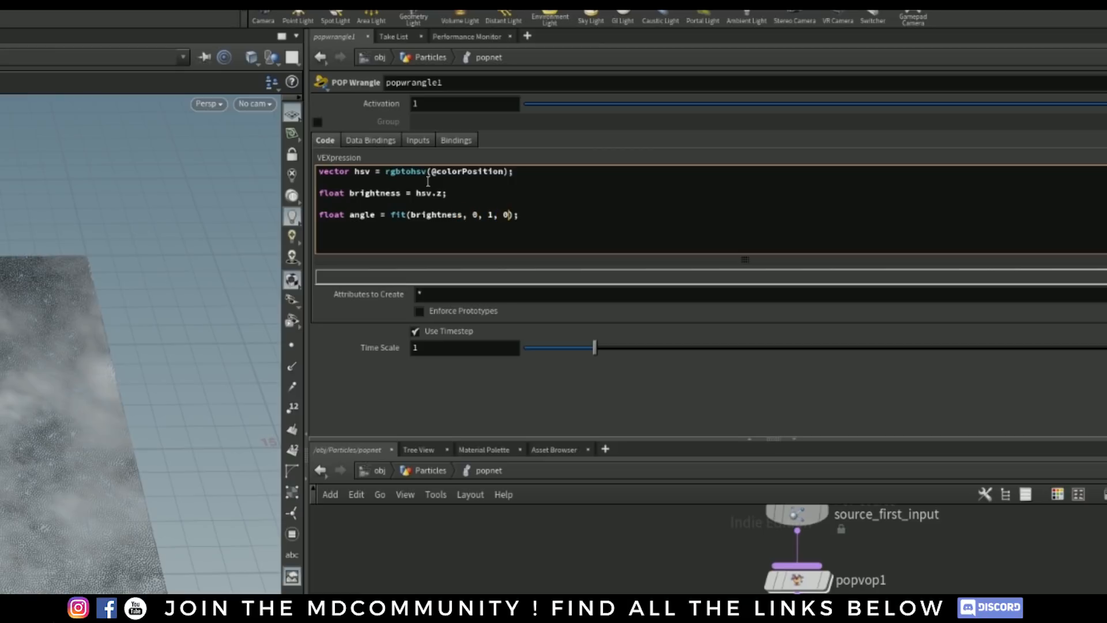
pyautogui.write(', 2 * $PI')
pyautogui.press('Right')
pyautogui.press('Right')
# Step: Set the particle velocity with the line "@v = set(1,0,0);" after a blank line and play the simulation
pyautogui.press('Return')
pyautogui.press('Return')
pyautogui.write('@v = set();')
pyautogui.press('Left')
pyautogui.press('Left')
pyautogui.write('1,0,0')
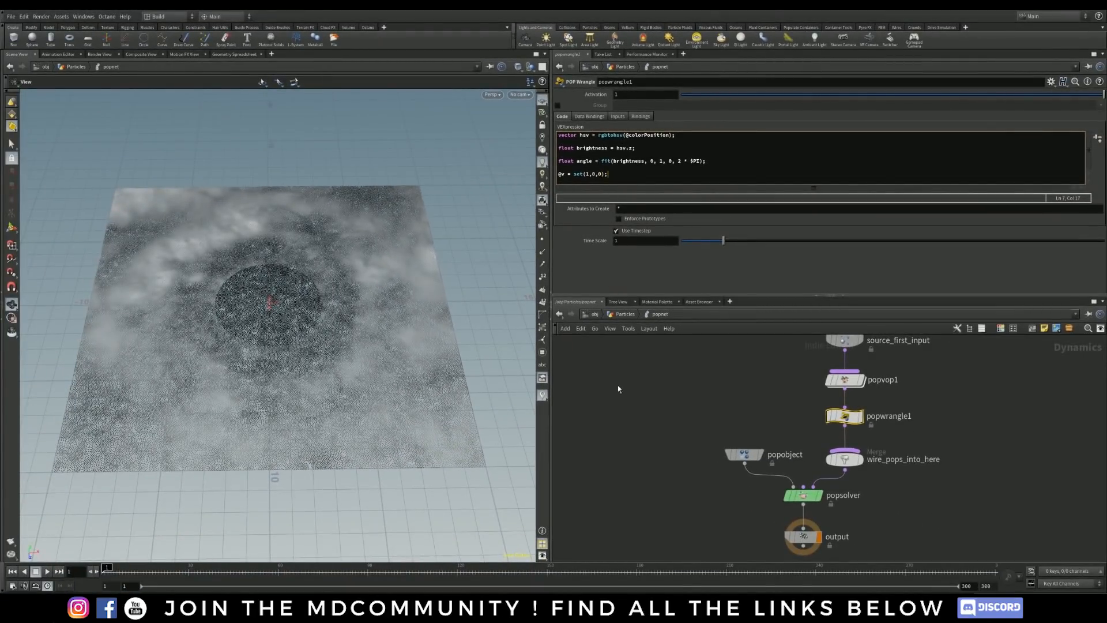
pyautogui.click(724, 413)
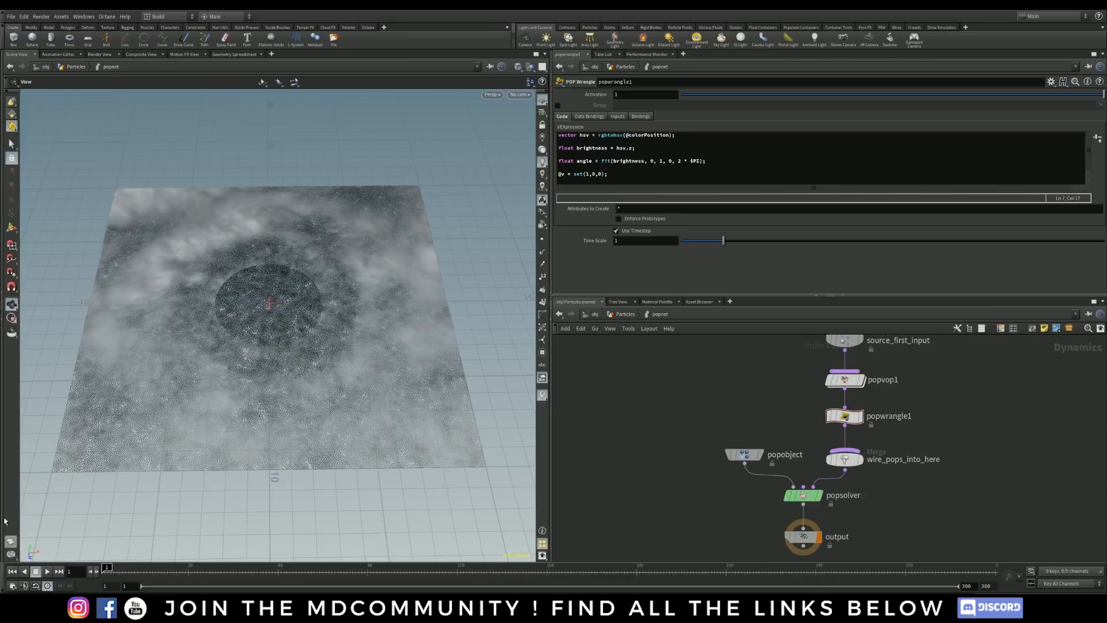
pyautogui.click(47, 571)
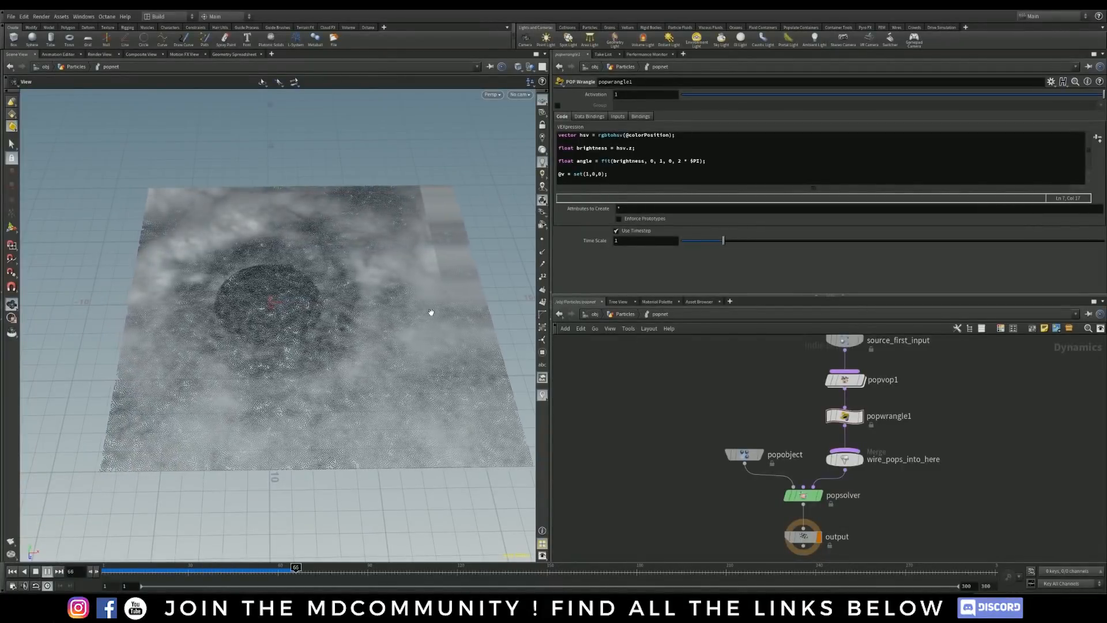
# Step: Stop the playback, return to the first frame and review the angle variable and velocity line in the wrangle code
pyautogui.click(34, 574)
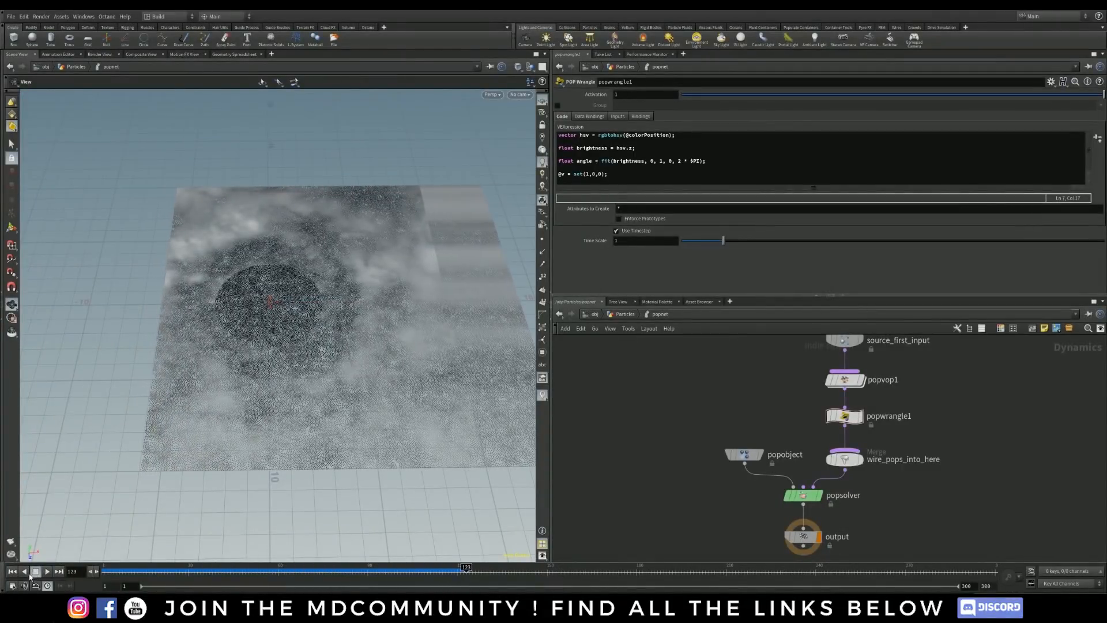
pyautogui.click(12, 571)
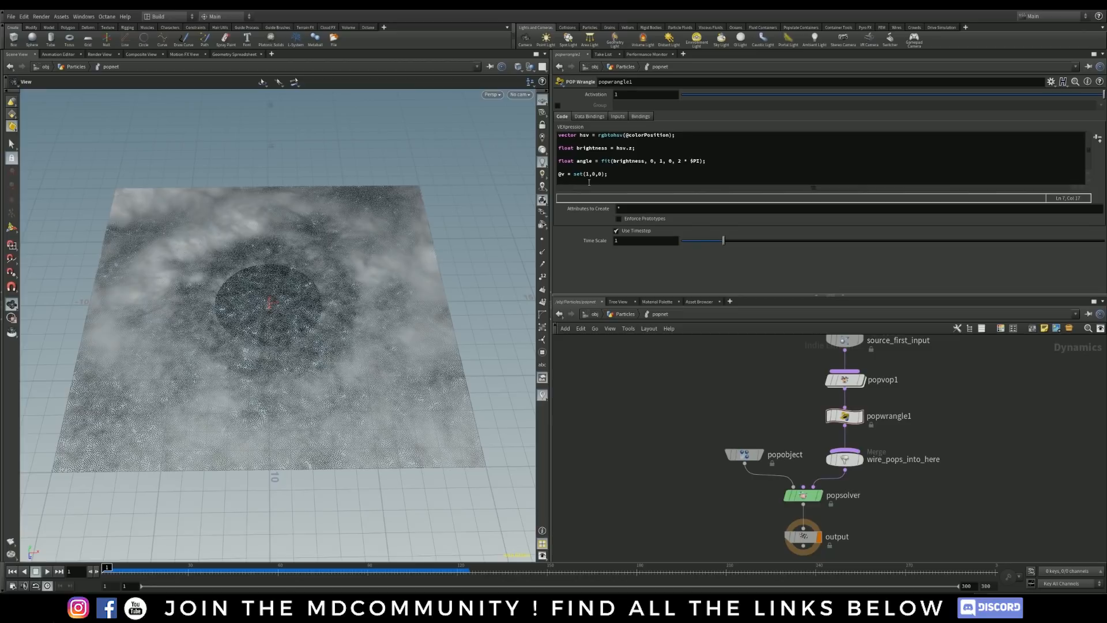
pyautogui.moveTo(586, 174)
pyautogui.mouseDown()
pyautogui.moveTo(597, 174)
pyautogui.moveTo(572, 164)
pyautogui.mouseUp()
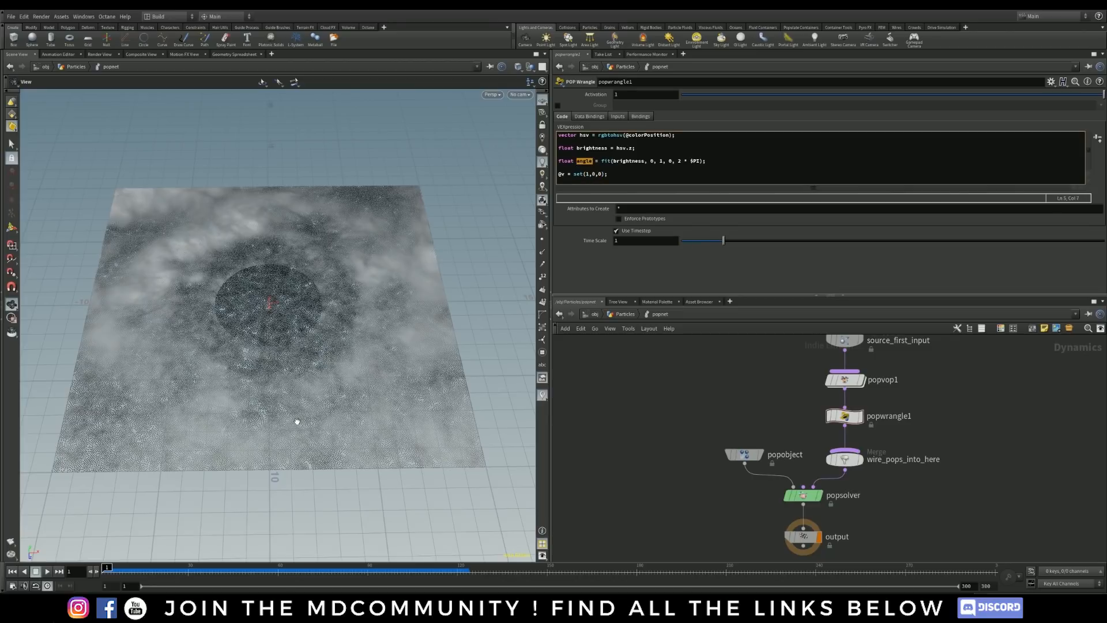
pyautogui.click(611, 176)
pyautogui.moveTo(602, 174); pyautogui.dragTo(586, 175)
# Step: Switch to Chrome and search the web for "convert angle radians to vector" in a new tab
pyautogui.moveTo(113, 609)
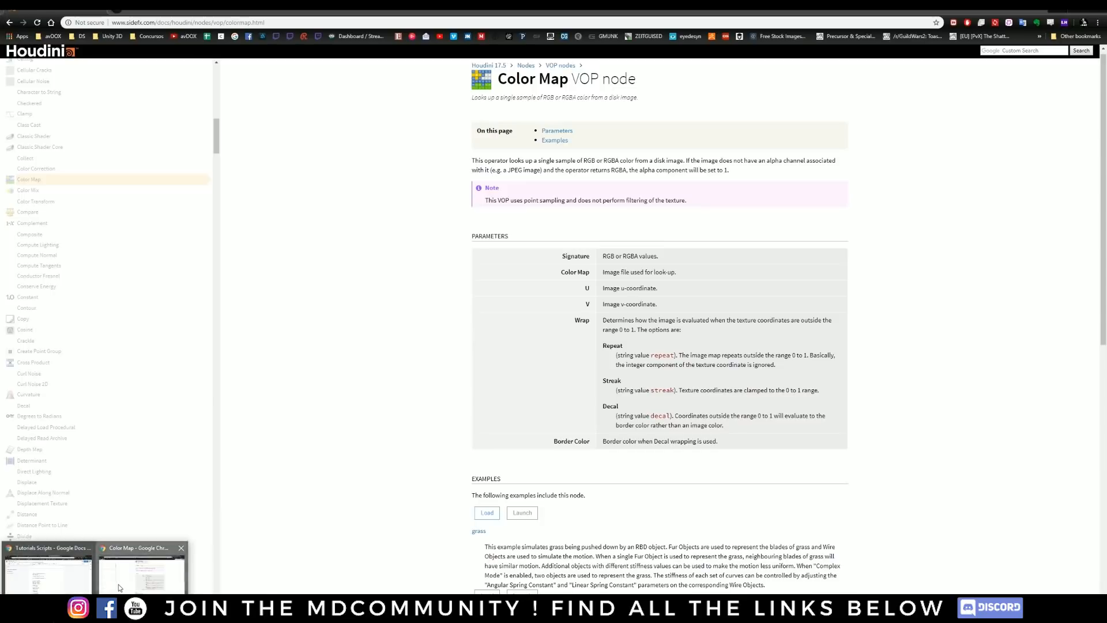
pyautogui.click(119, 586)
pyautogui.hotkey('ctrl', 't')
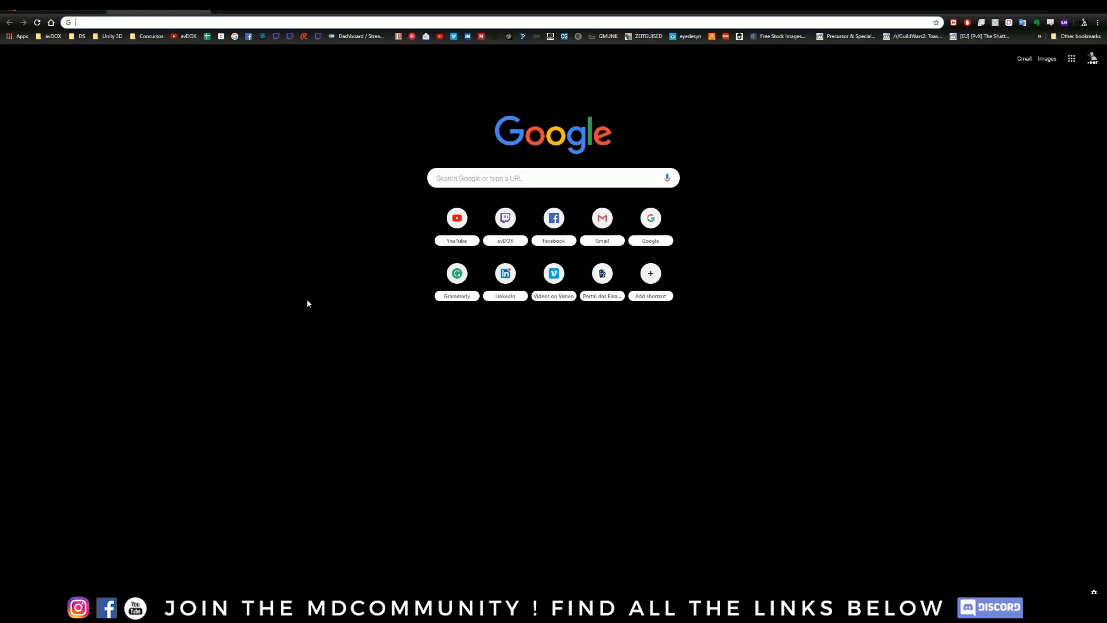
pyautogui.write('conver')
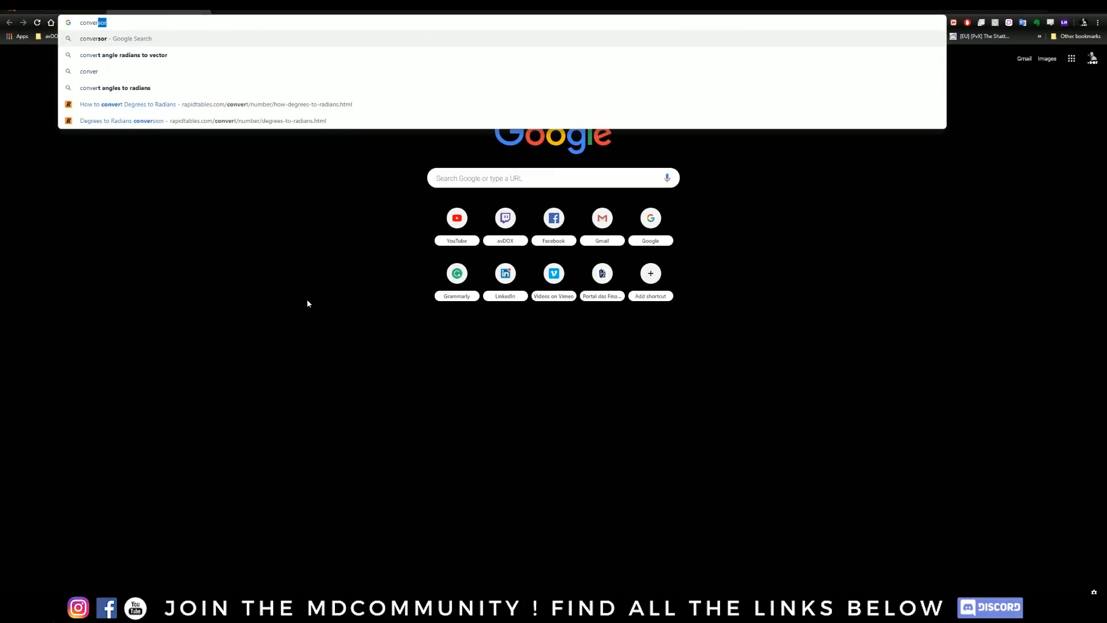
pyautogui.write('t angle ra')
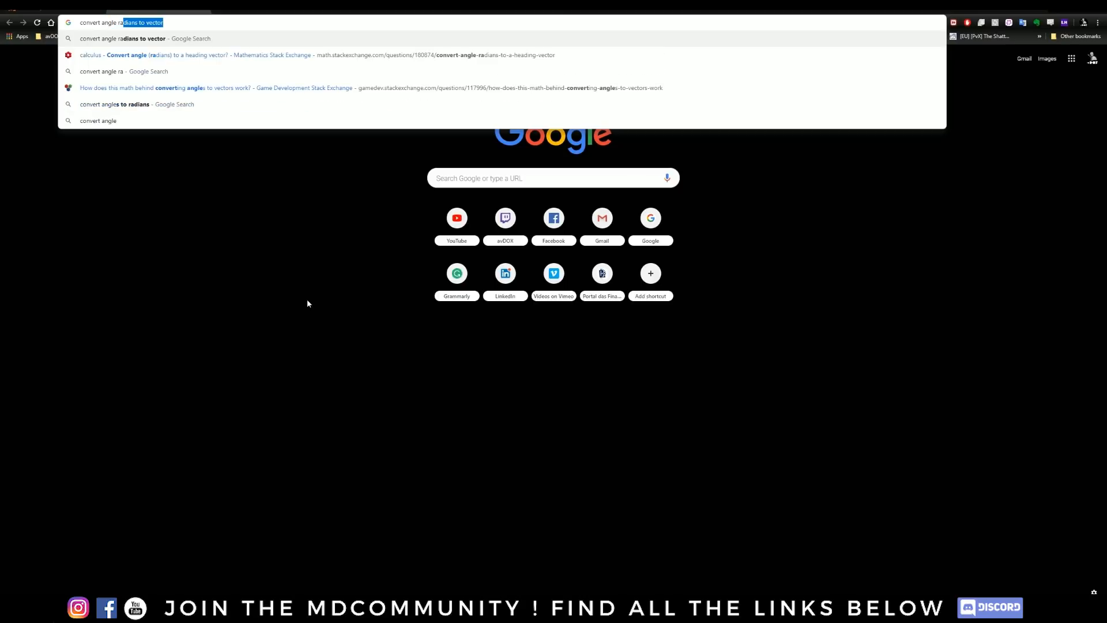
pyautogui.write('dians to vector')
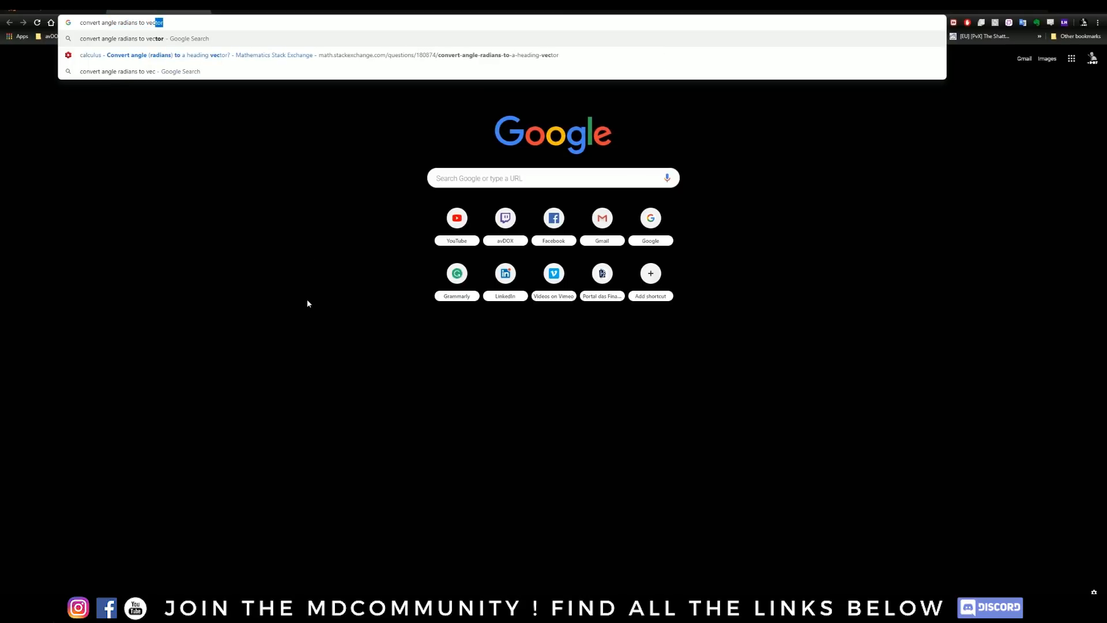
pyautogui.press('Return')
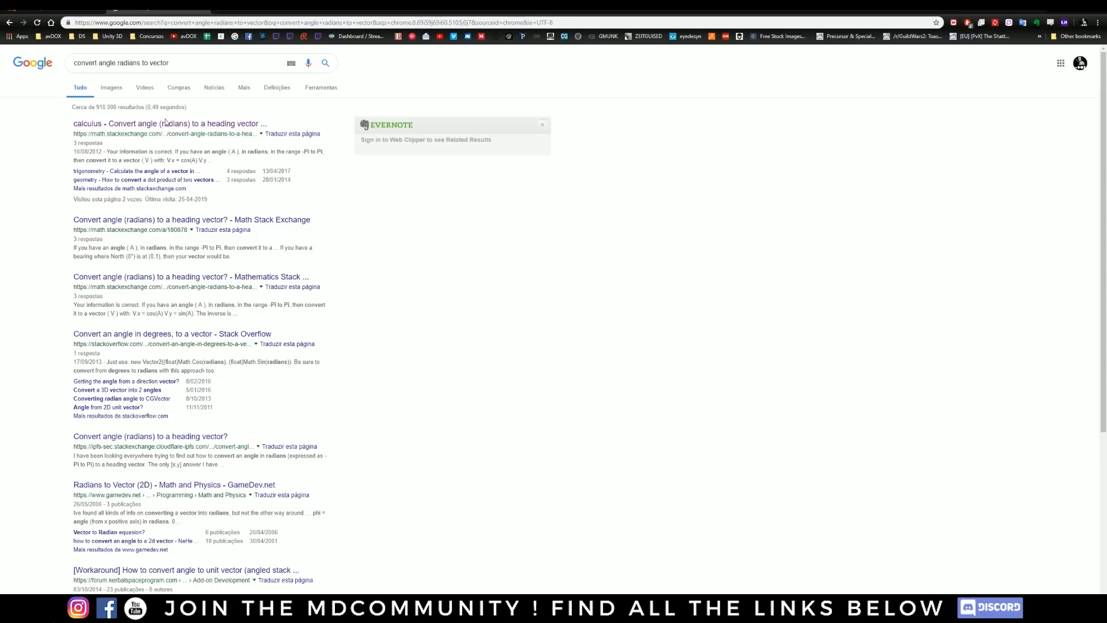
# Step: Open the Mathematics Stack Exchange result on converting radians to a heading vector and examine the first answer's cosine and sine formula
pyautogui.click(171, 125)
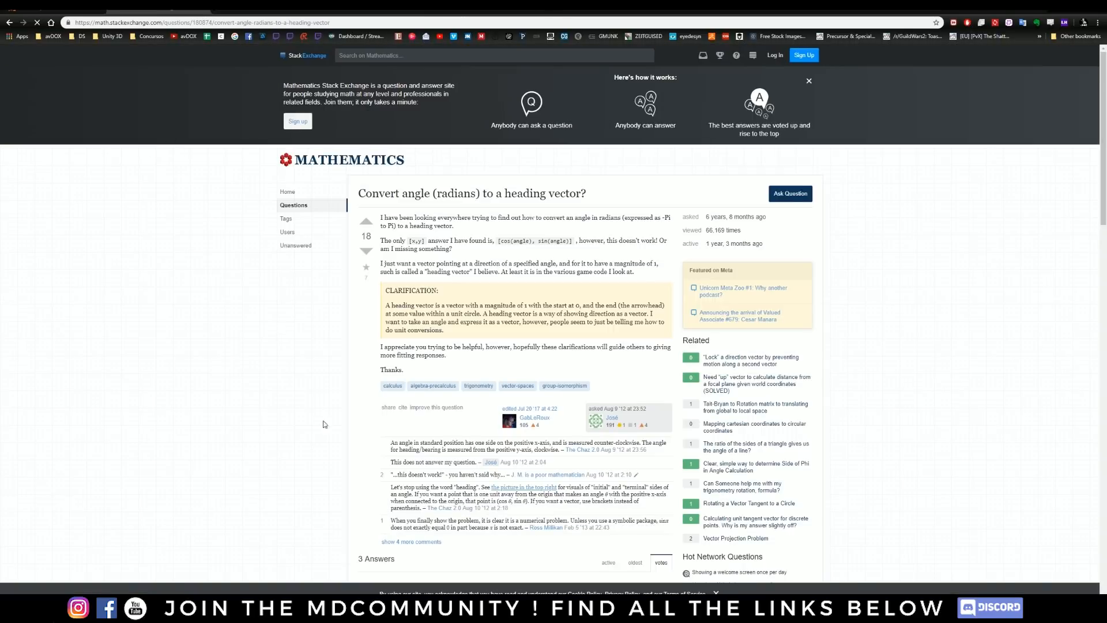
pyautogui.scroll(-5, 380, 428)
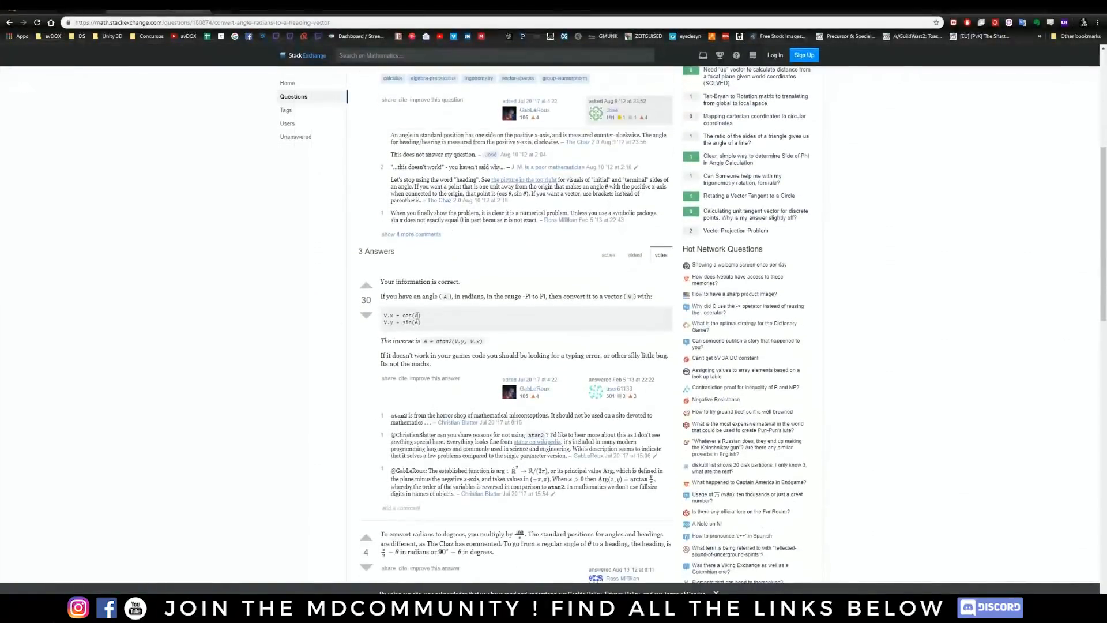
pyautogui.moveTo(426, 326); pyautogui.dragTo(417, 322)
pyautogui.click(397, 317)
pyautogui.click(421, 316)
# Step: Switch back to Houdini and change the wrangle's velocity line to "@v = set(cos(angle), 0, sin(angle));"
pyautogui.hotkey('alt', 'Tab')
pyautogui.click(604, 175)
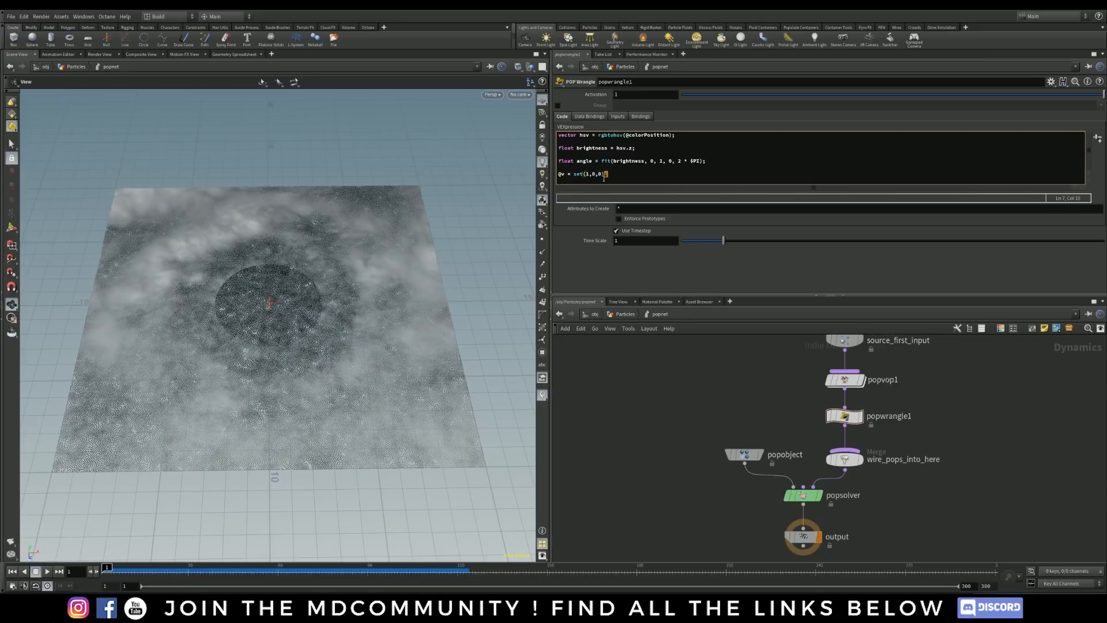
pyautogui.moveTo(478, 206); pyautogui.dragTo(496, 206)
pyautogui.click(496, 206)
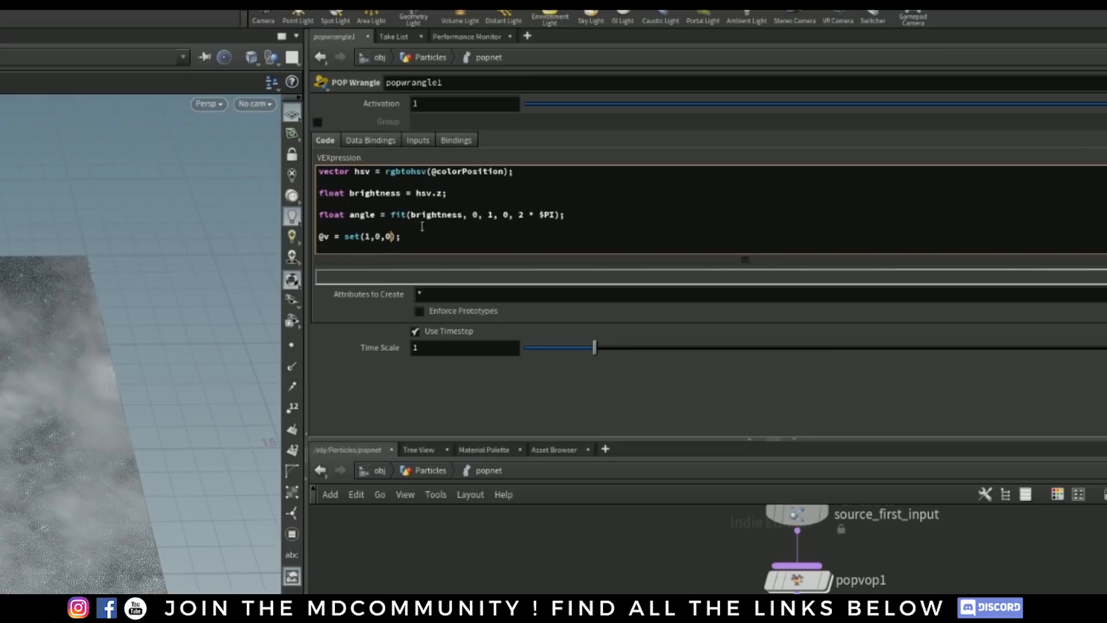
pyautogui.press('BackSpace')
pyautogui.press('BackSpace')
pyautogui.press('BackSpace')
pyautogui.press('BackSpace')
pyautogui.press('BackSpace')
pyautogui.write('cos(')
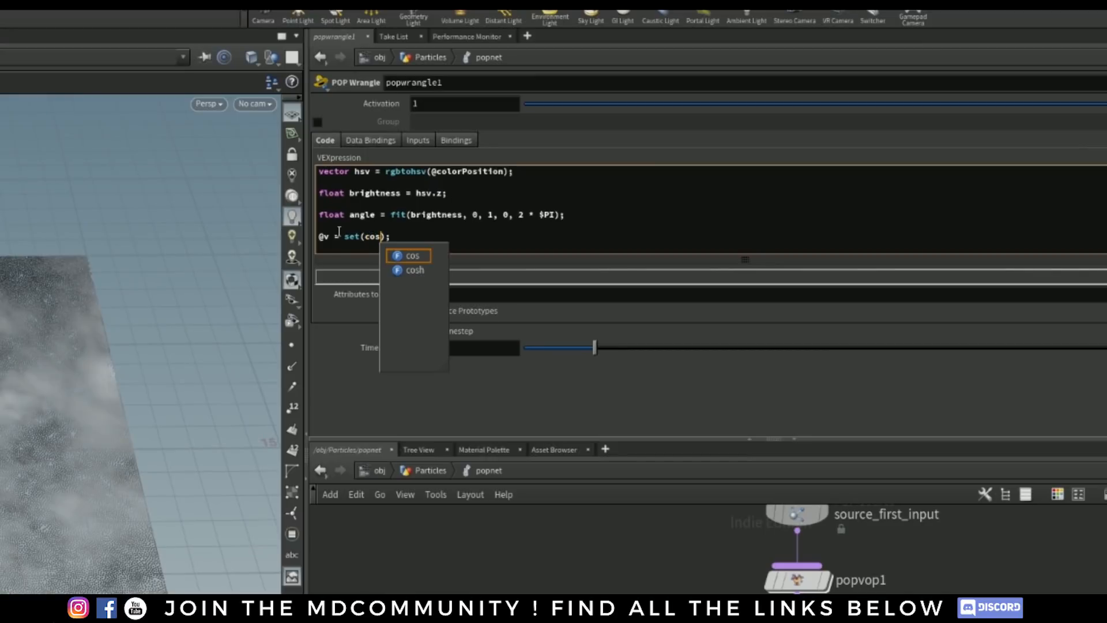
pyautogui.write('angle')
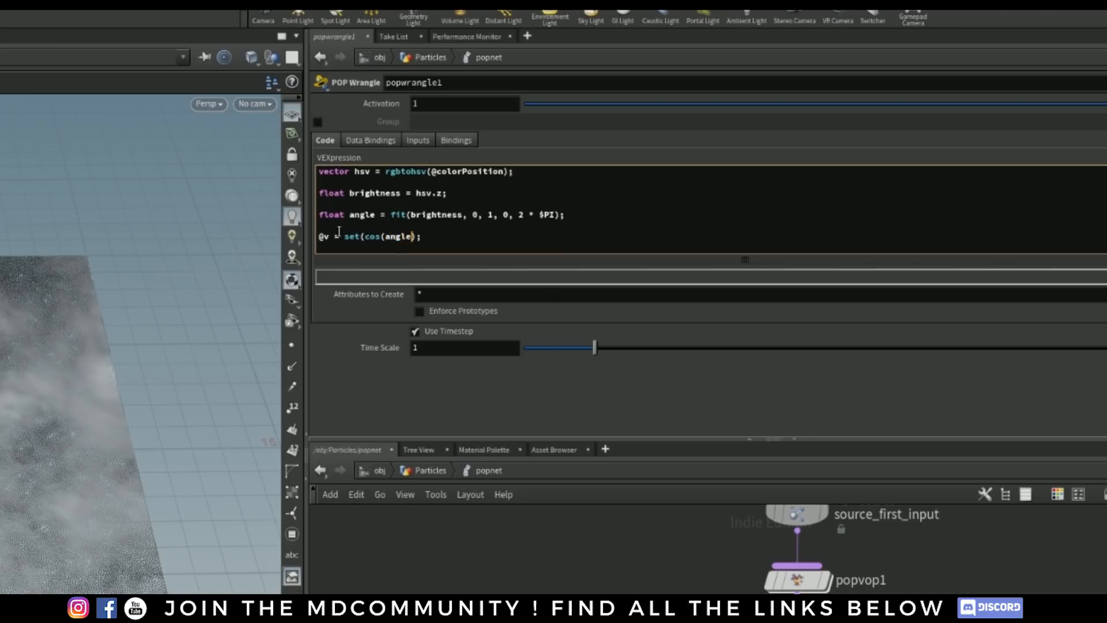
pyautogui.write('), 0, sin')
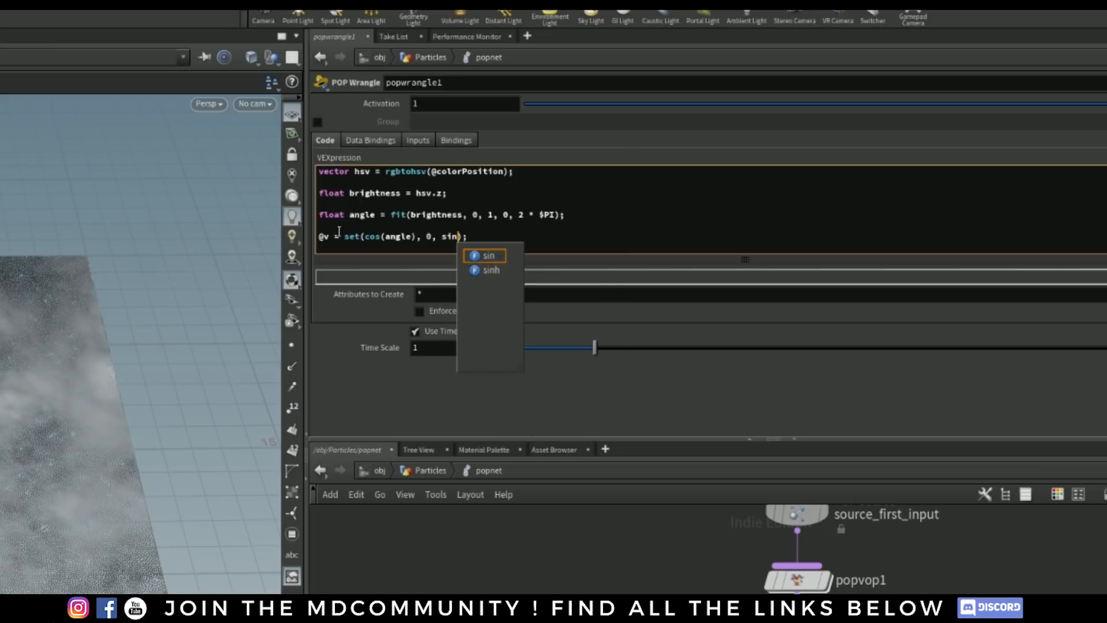
pyautogui.write('(angle')
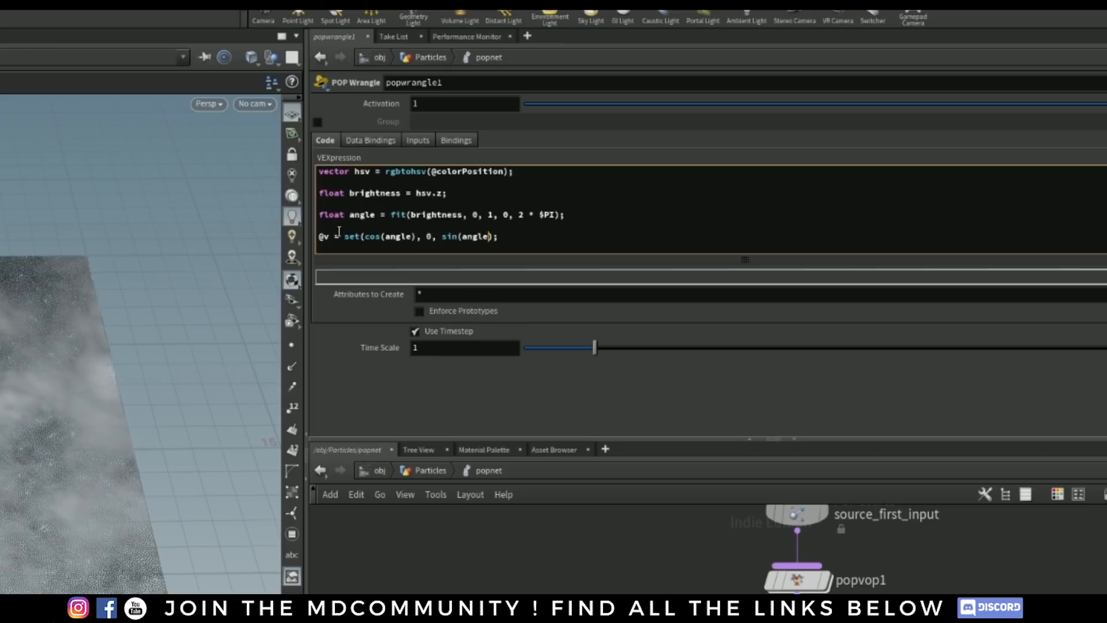
pyautogui.write(')')
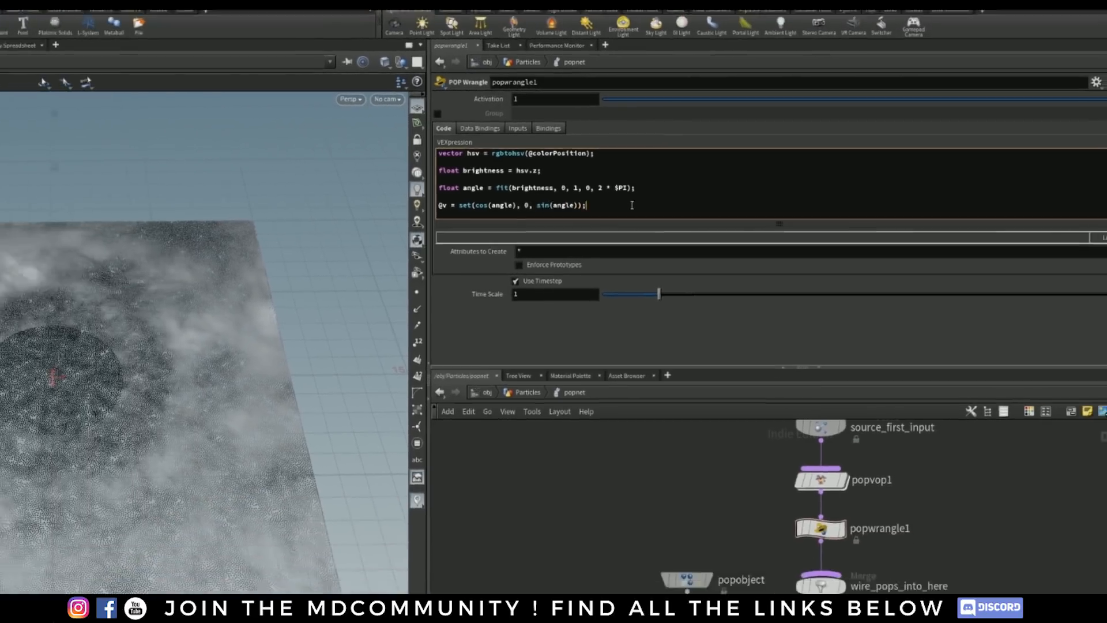
pyautogui.click(556, 241)
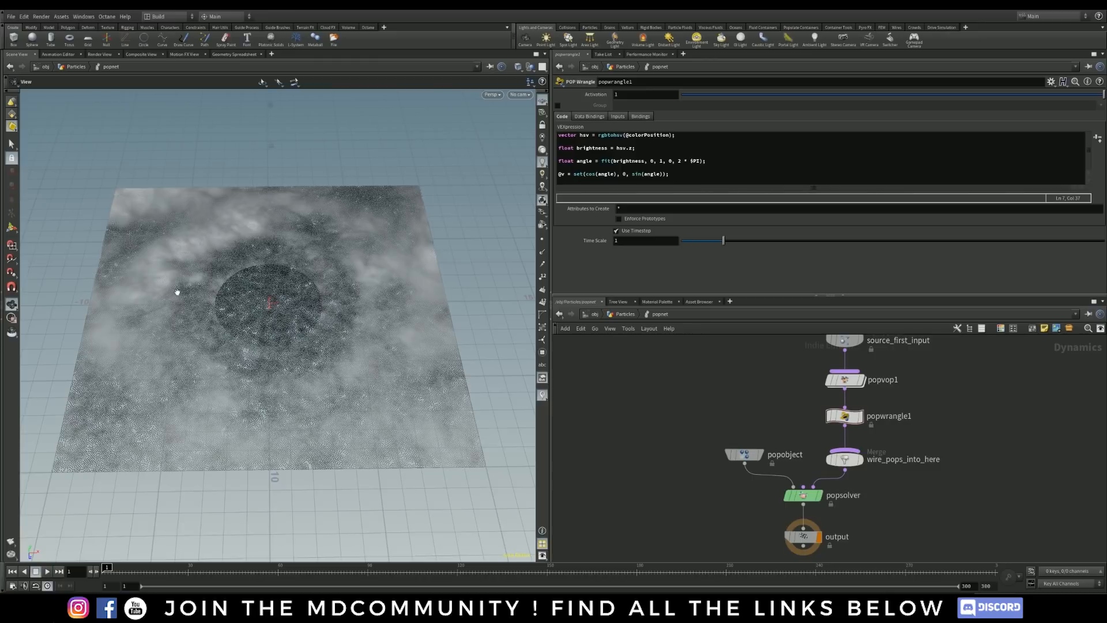
# Step: Play the simulation, examine the particle motion from several angles and distances, and stop the playback
pyautogui.click(47, 571)
pyautogui.moveTo(259, 372); pyautogui.dragTo(227, 361)
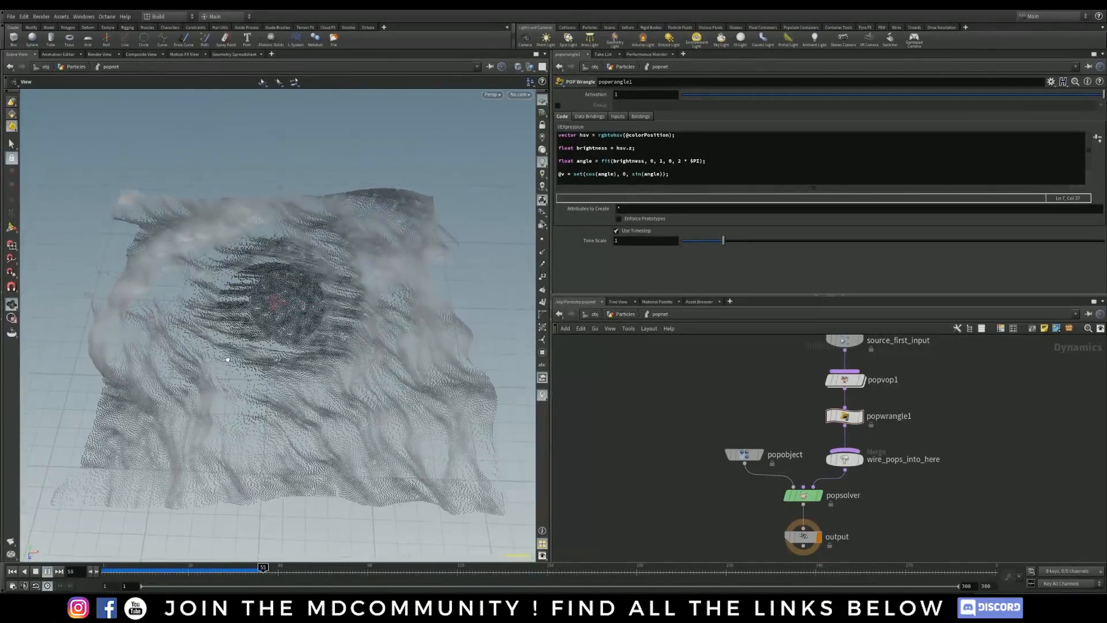
pyautogui.moveTo(227, 361); pyautogui.dragTo(275, 372, button='right')
pyautogui.moveTo(274, 372); pyautogui.dragTo(265, 397)
pyautogui.moveTo(265, 397); pyautogui.dragTo(188, 421, button='right')
pyautogui.moveTo(188, 421); pyautogui.dragTo(227, 396)
pyautogui.moveTo(227, 396); pyautogui.dragTo(291, 379, button='right')
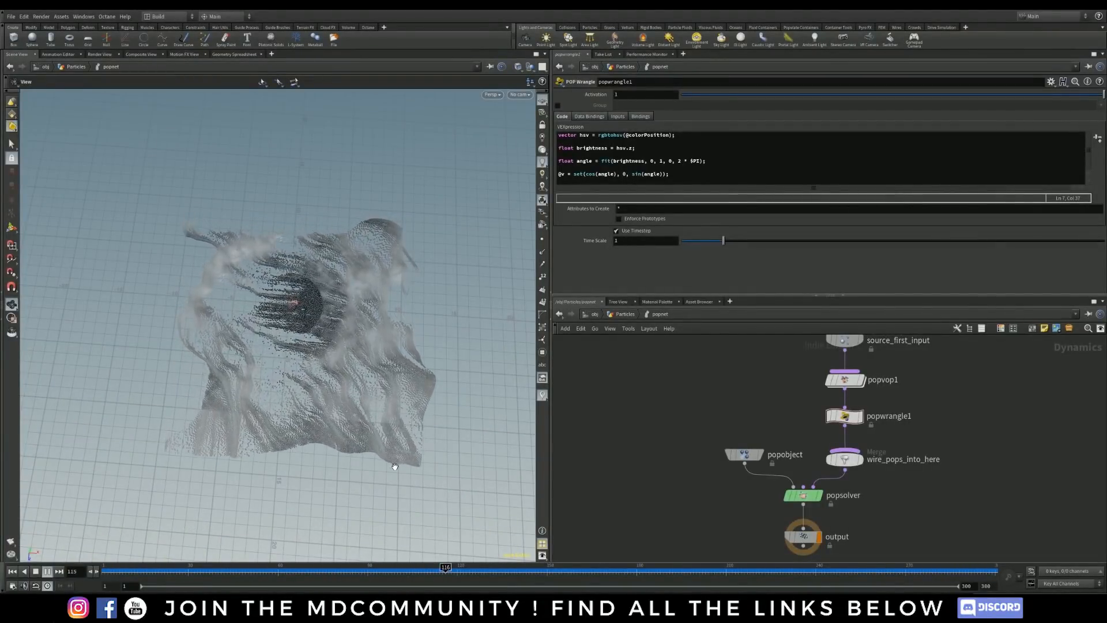
pyautogui.click(35, 571)
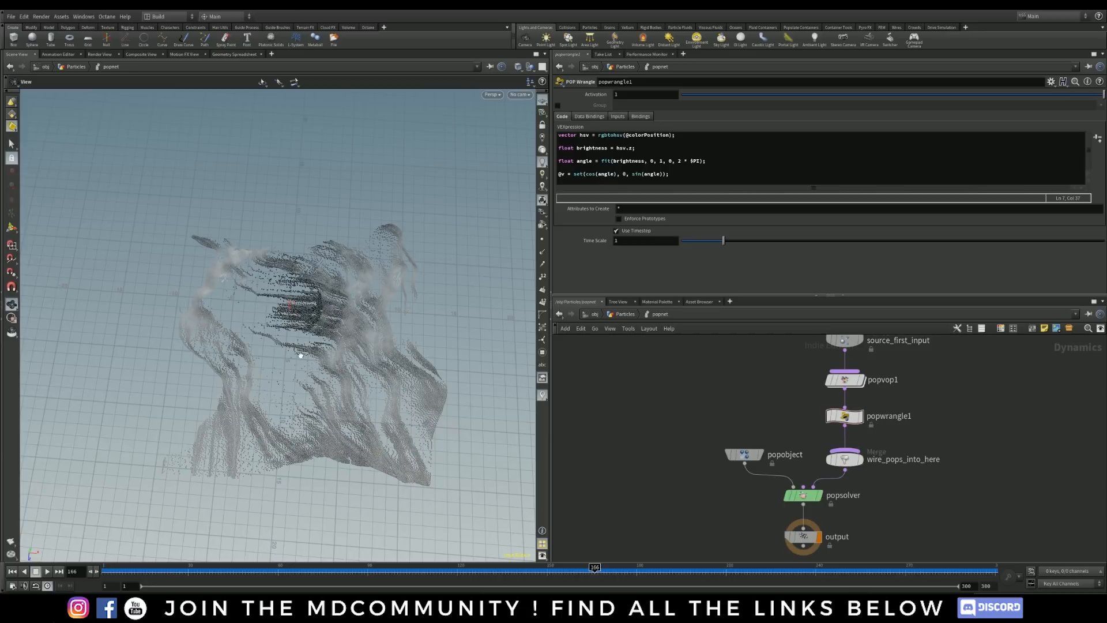
# Step: Rewind to the first frame, scrub the timeline to frame 94 and examine how the particles spread beyond the grid
pyautogui.hotkey('ctrl', 'Up')
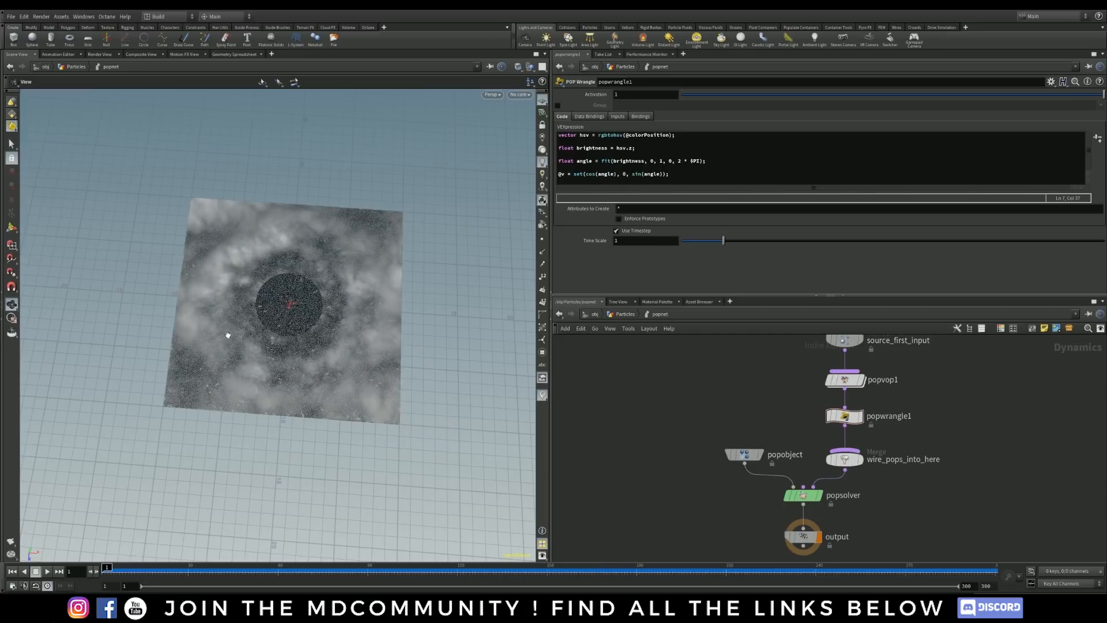
pyautogui.moveTo(107, 570); pyautogui.dragTo(379, 571)
pyautogui.moveTo(315, 395); pyautogui.dragTo(334, 393)
pyautogui.moveTo(323, 392); pyautogui.dragTo(369, 383, button='right')
pyautogui.moveTo(370, 383); pyautogui.dragTo(350, 274)
pyautogui.moveTo(408, 298); pyautogui.dragTo(413, 284)
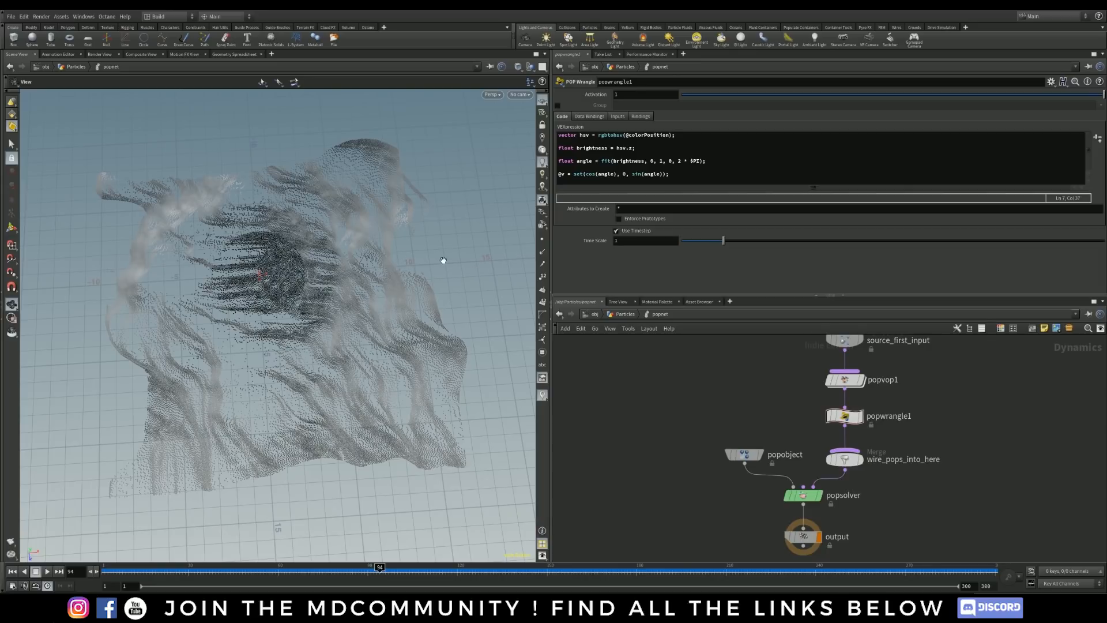
pyautogui.moveTo(432, 327); pyautogui.dragTo(400, 324)
pyautogui.moveTo(480, 304); pyautogui.dragTo(407, 316)
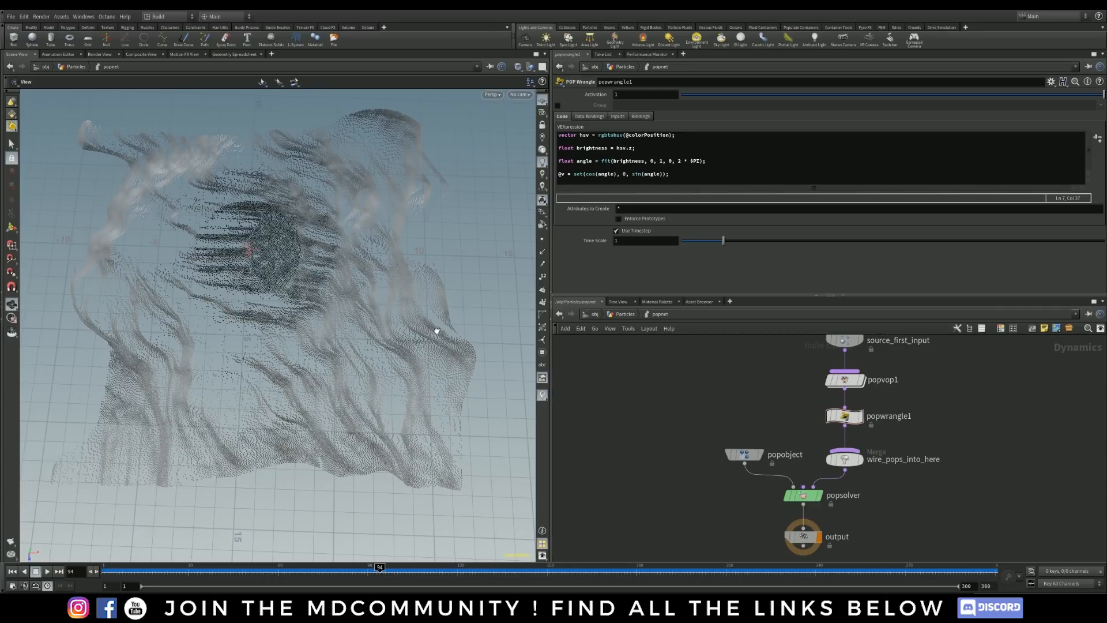
# Step: Move popwrangle1 closer to popvop1 and rename it wrangle_velocityBrightness
pyautogui.moveTo(653, 376); pyautogui.dragTo(643, 393, button='middle')
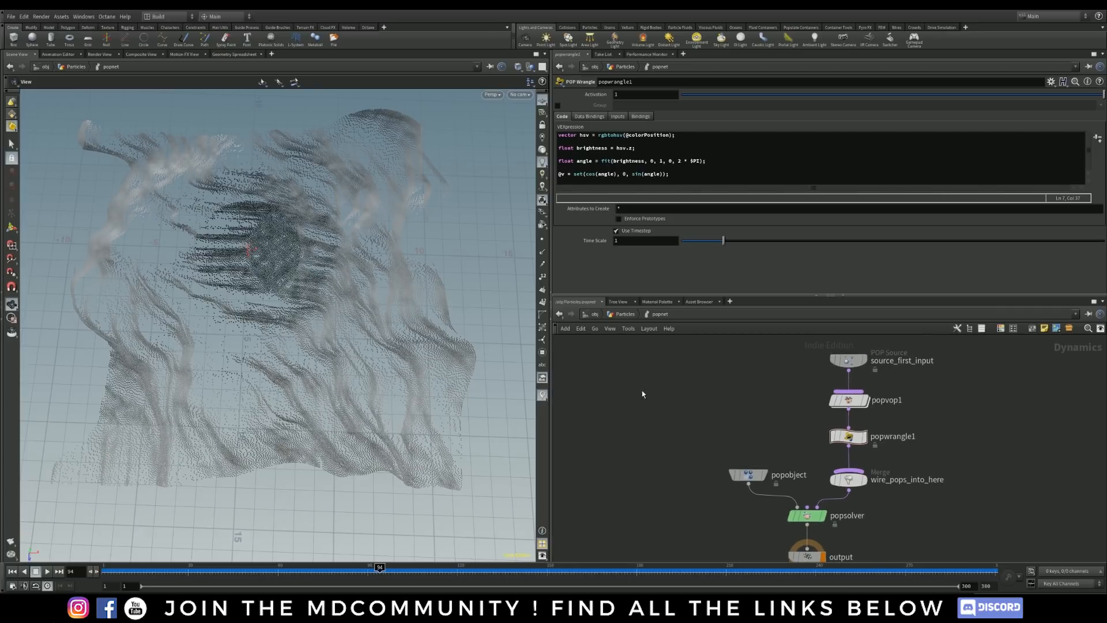
pyautogui.moveTo(966, 356); pyautogui.dragTo(904, 388)
pyautogui.click(910, 418)
pyautogui.doubleClick(904, 389)
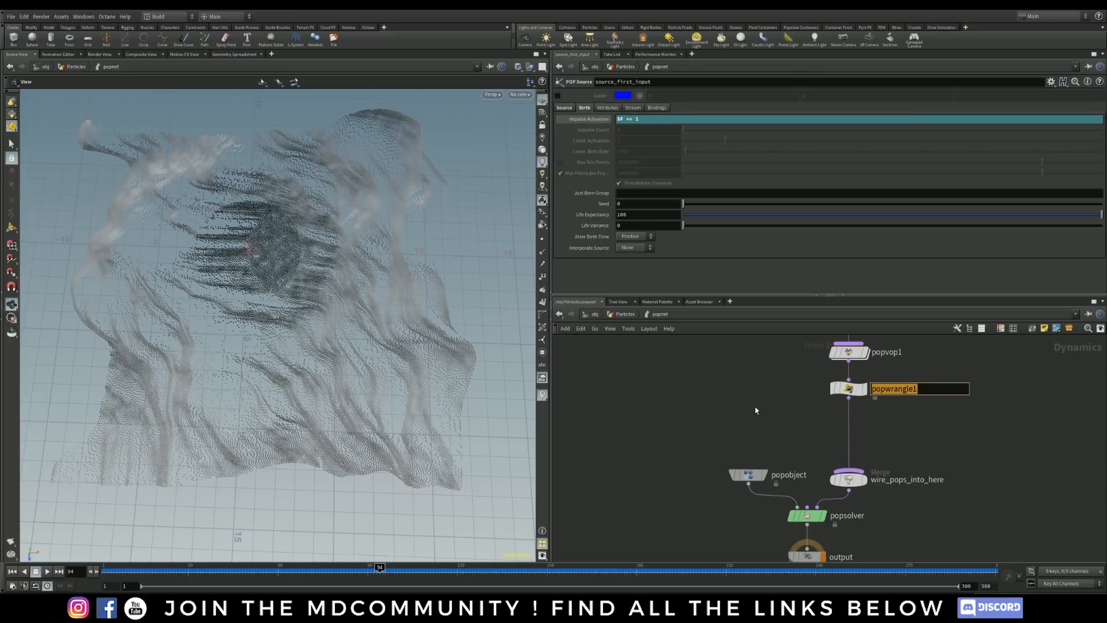
pyautogui.write('wrang')
pyautogui.write('le_velocityBri')
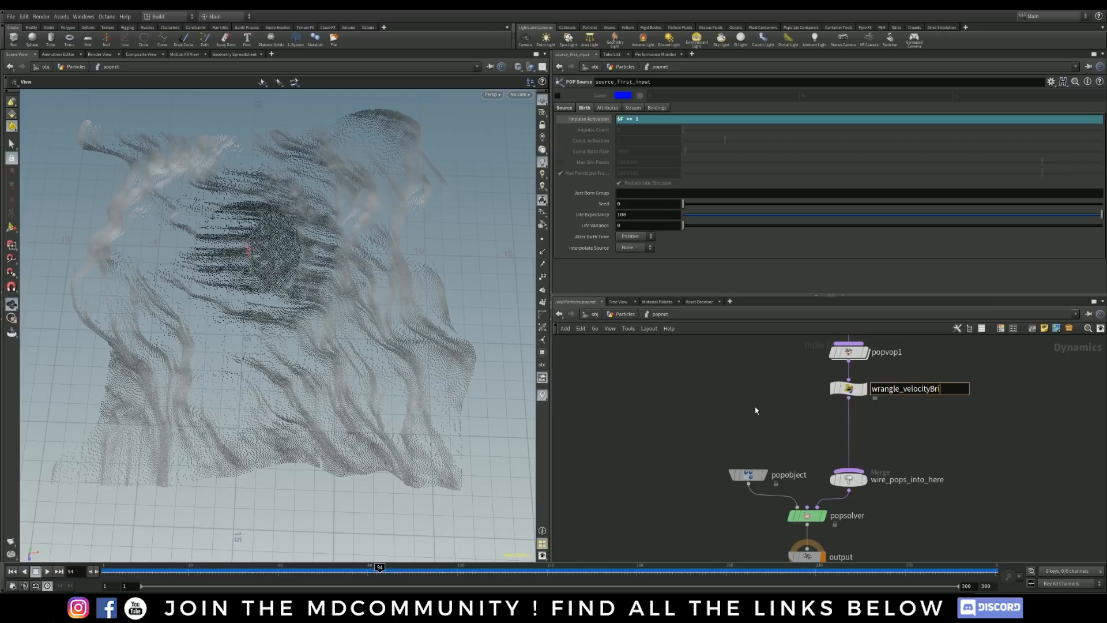
pyautogui.write('ghtness')
pyautogui.press('Return')
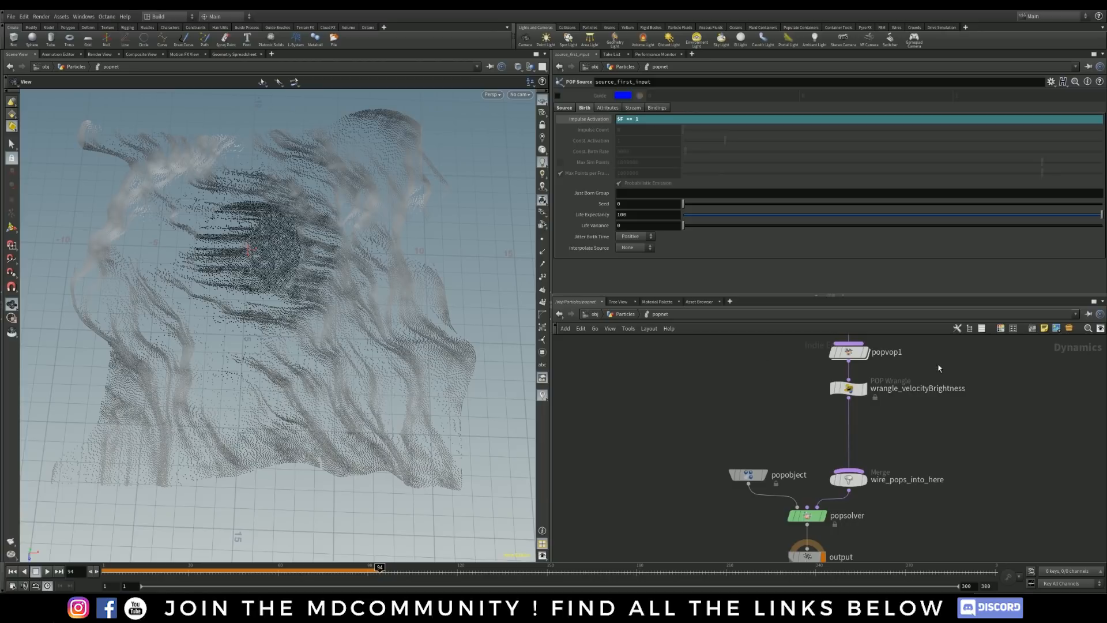
# Step: Insert a new POP Wrangle between wrangle_velocityBrightness and wire_pops_into_here and name it wrangle_CheckBounds
pyautogui.press('Tab')
pyautogui.write('wrang')
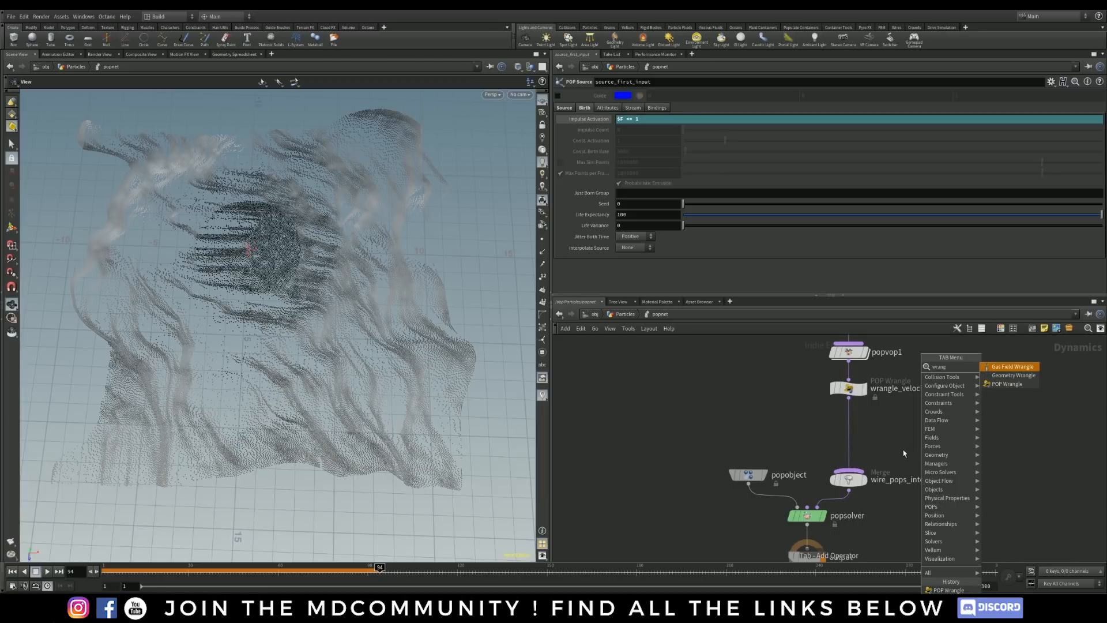
pyautogui.click(1007, 383)
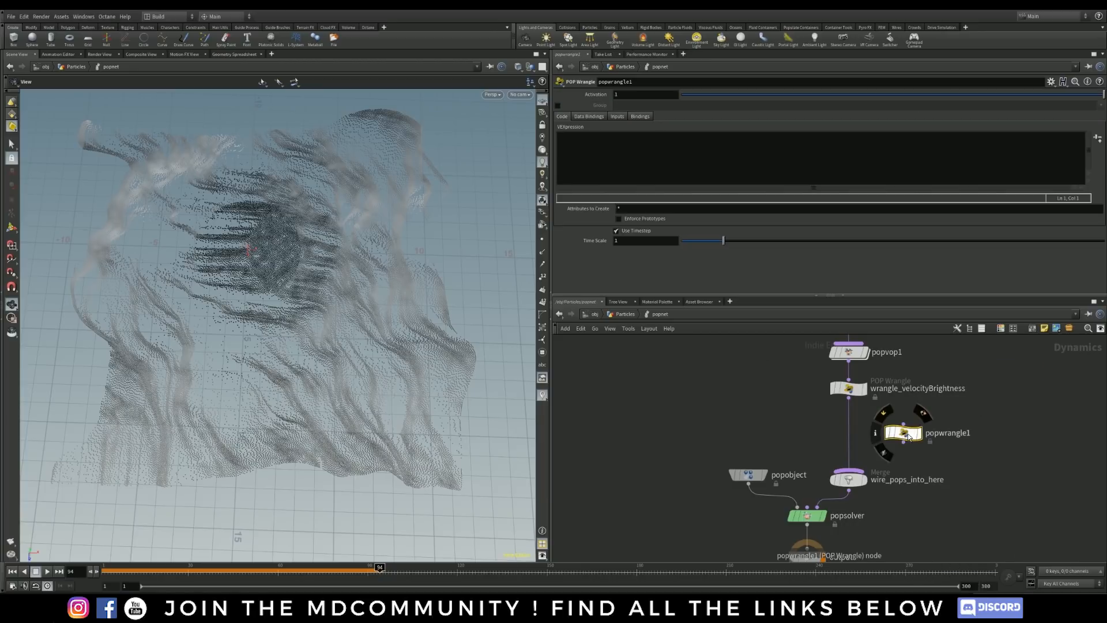
pyautogui.click(848, 438)
pyautogui.press('F2')
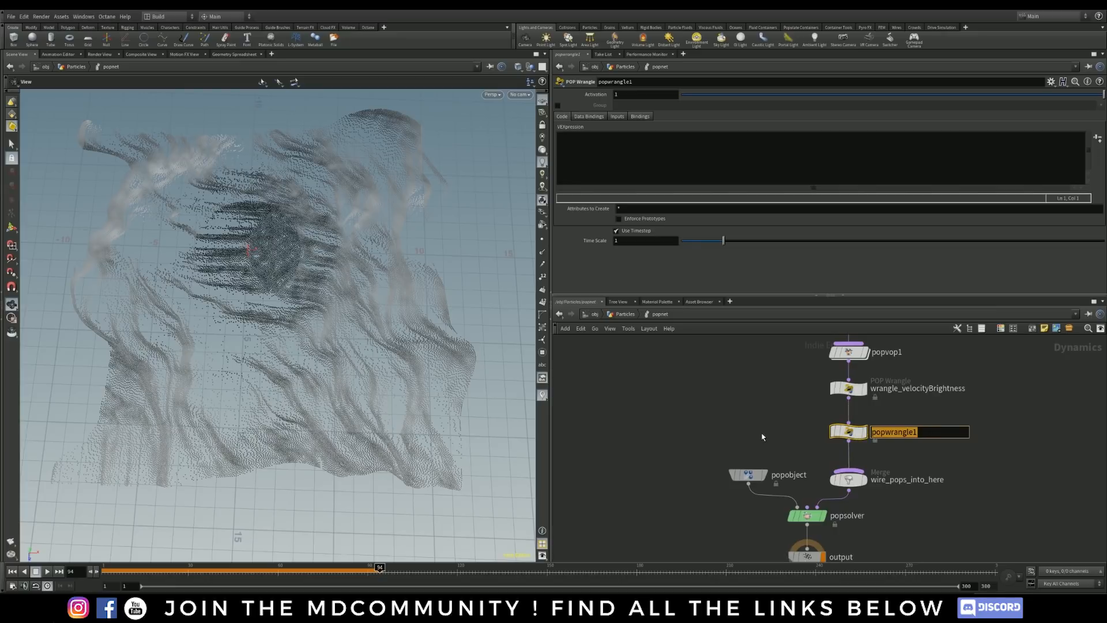
pyautogui.write('wrangle_CheckBounds')
pyautogui.press('Return')
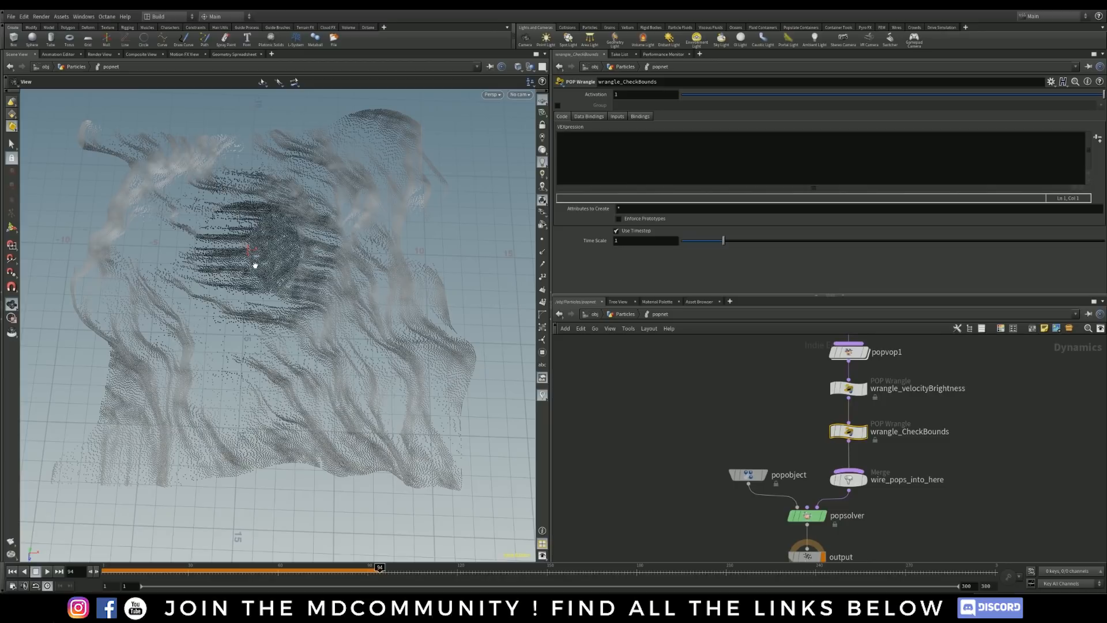
pyautogui.moveTo(255, 265); pyautogui.dragTo(261, 306, button='middle')
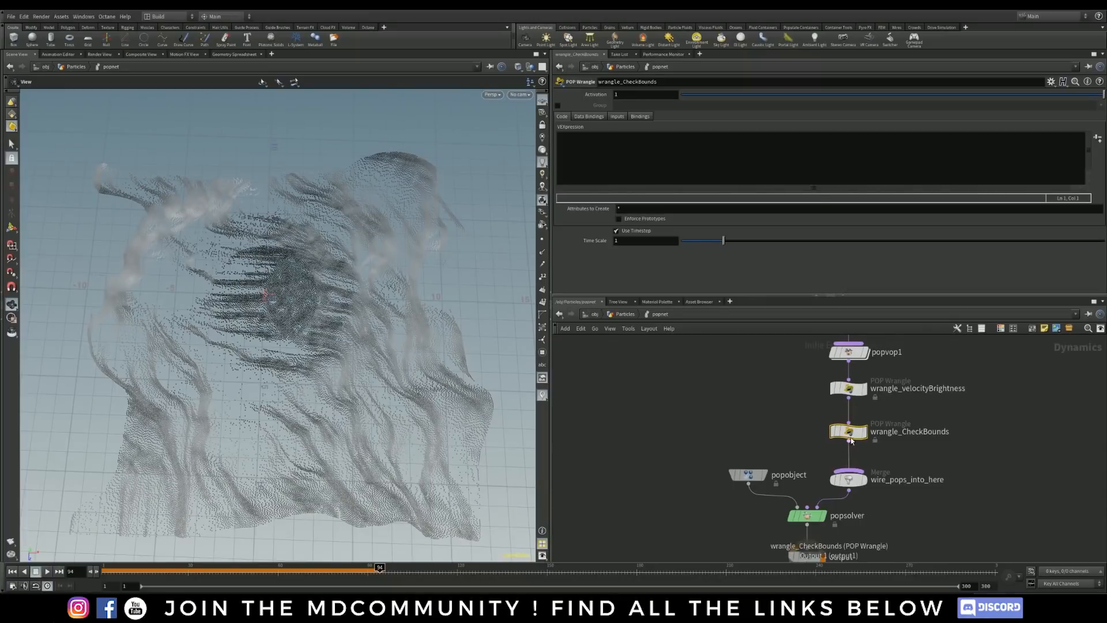
pyautogui.moveTo(855, 434); pyautogui.dragTo(856, 432)
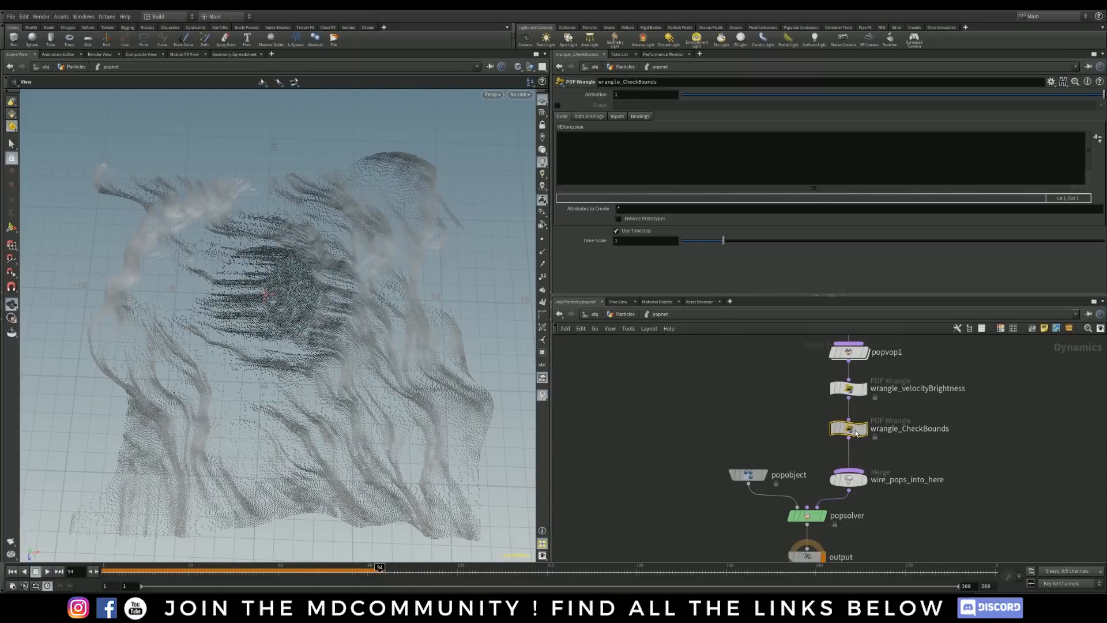
# Step: Begin the VEX expression of wrangle_CheckBounds with the condition if (@P.x > 10)
pyautogui.click(623, 152)
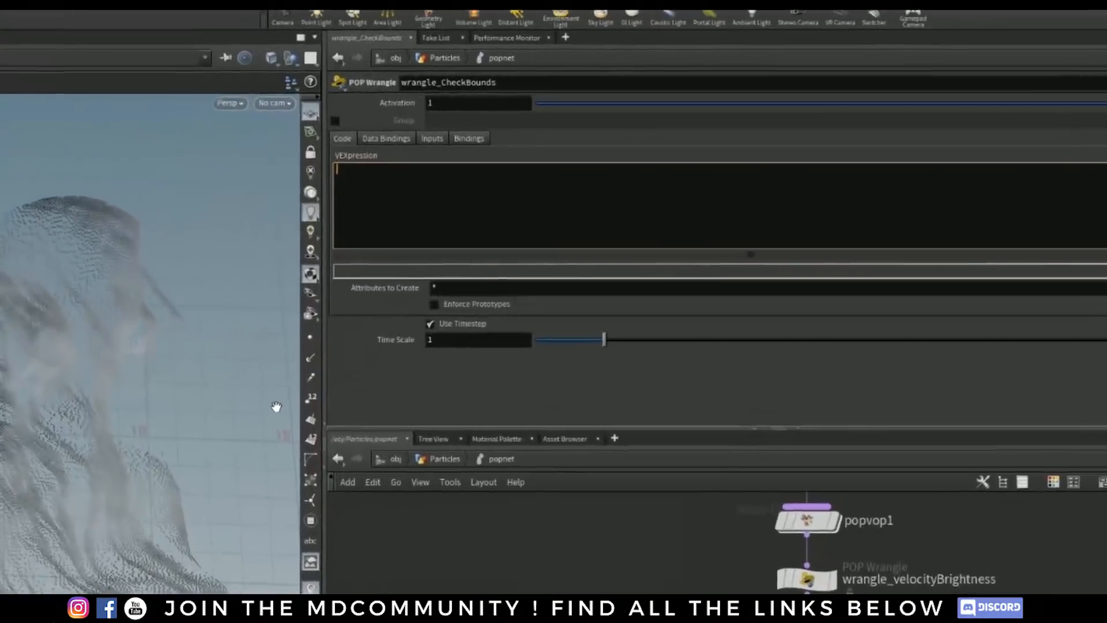
pyautogui.write('if ')
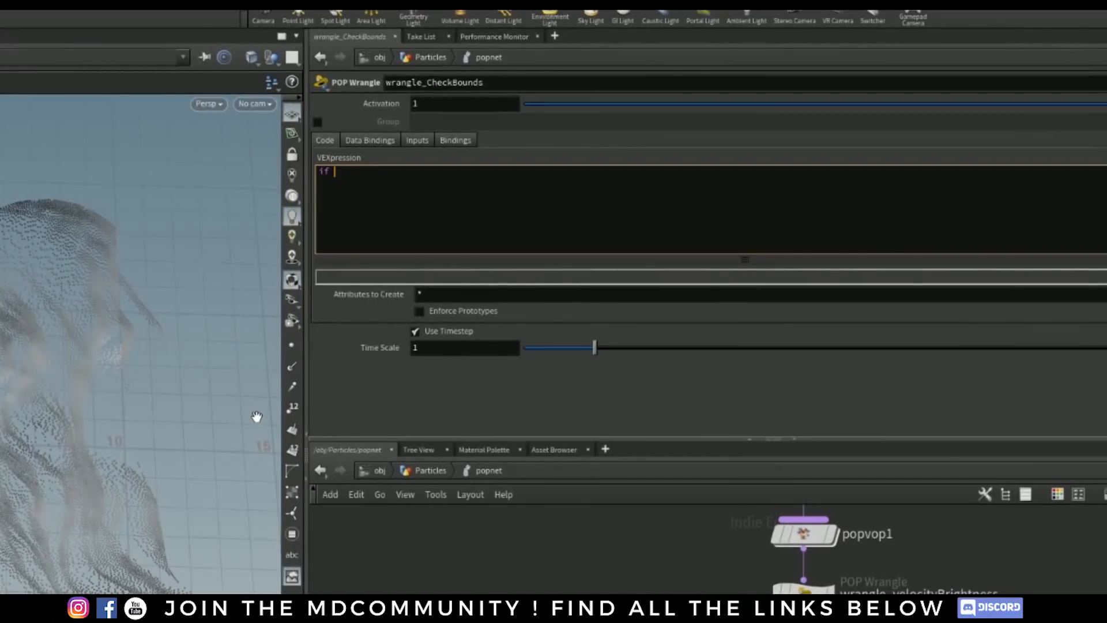
pyautogui.write('(@P.x')
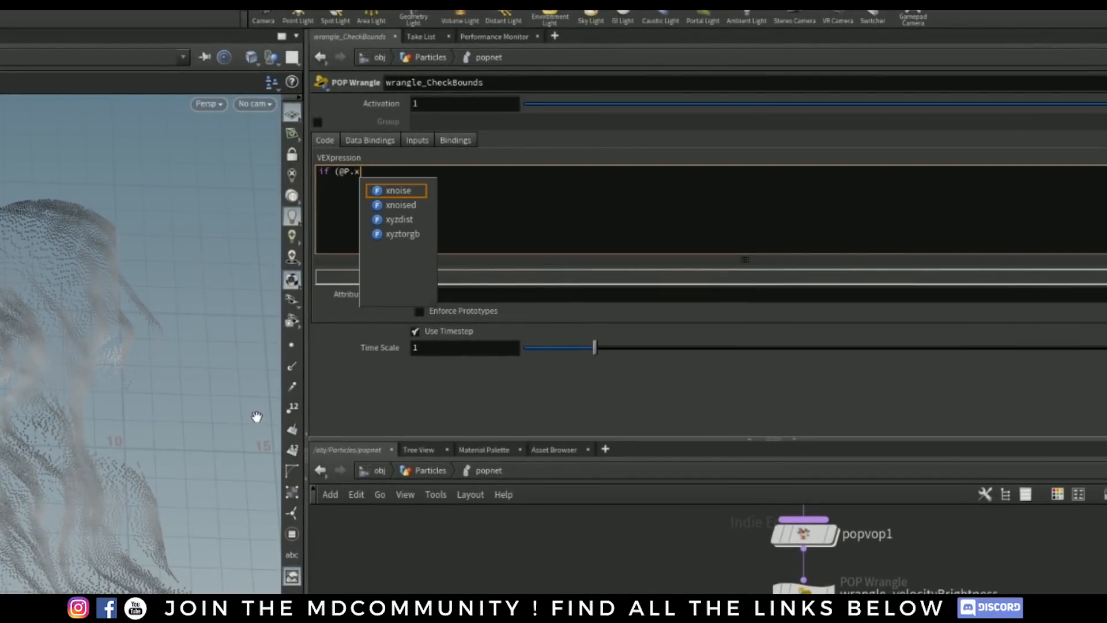
pyautogui.write(' >')
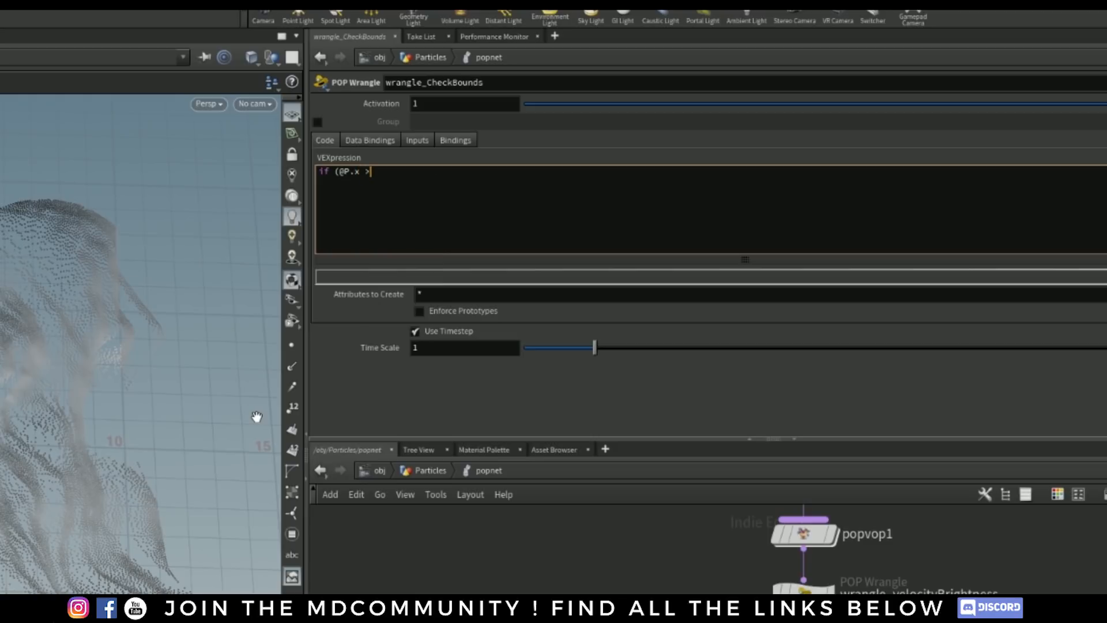
pyautogui.write(' 10)')
pyautogui.moveTo(11, 534); pyautogui.dragTo(373, 530, button='right')
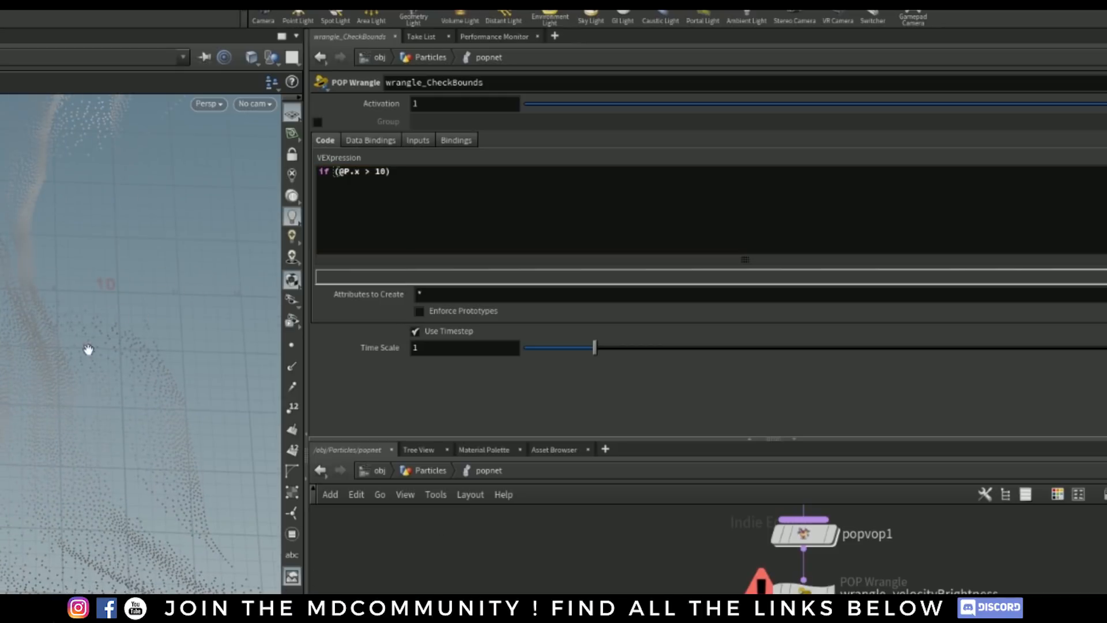
pyautogui.moveTo(89, 349); pyautogui.dragTo(0, 403, button='right')
# Step: Complete the x condition with a braced block that contains @P.x = -10;
pyautogui.click(373, 214)
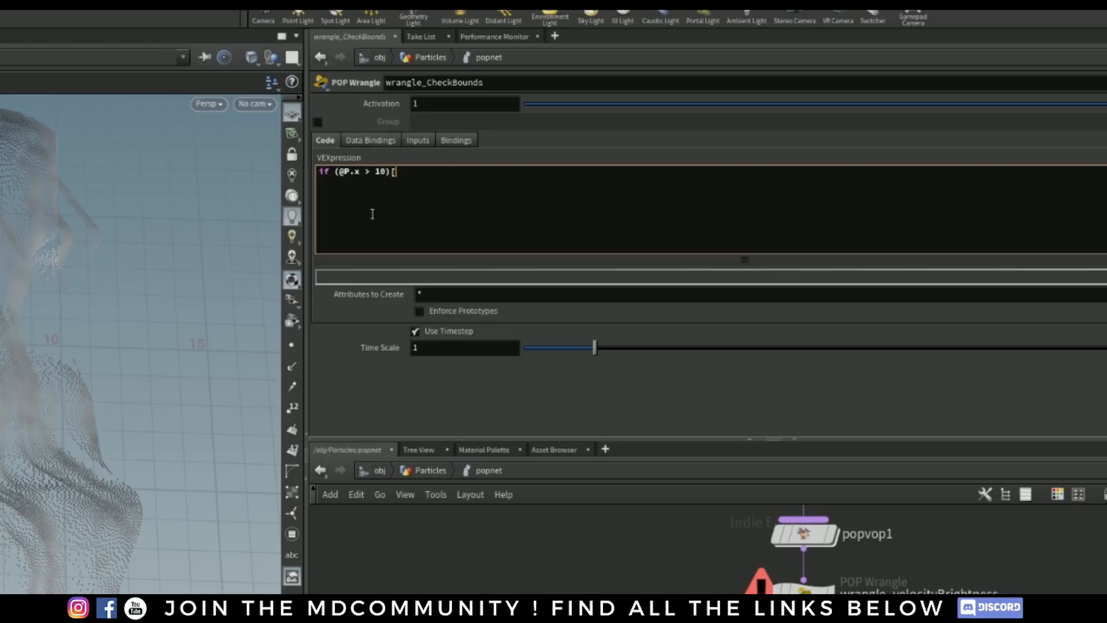
pyautogui.write('{}')
pyautogui.press('Left')
pyautogui.press('Return')
pyautogui.press('Return')
pyautogui.press('Up')
pyautogui.press('Tab')
pyautogui.write('@P.x = -10;')
pyautogui.click(372, 199)
# Step: Copy the whole if block and paste it below as an else if branch
pyautogui.moveTo(327, 203); pyautogui.dragTo(315, 172)
pyautogui.hotkey('ctrl', 'c')
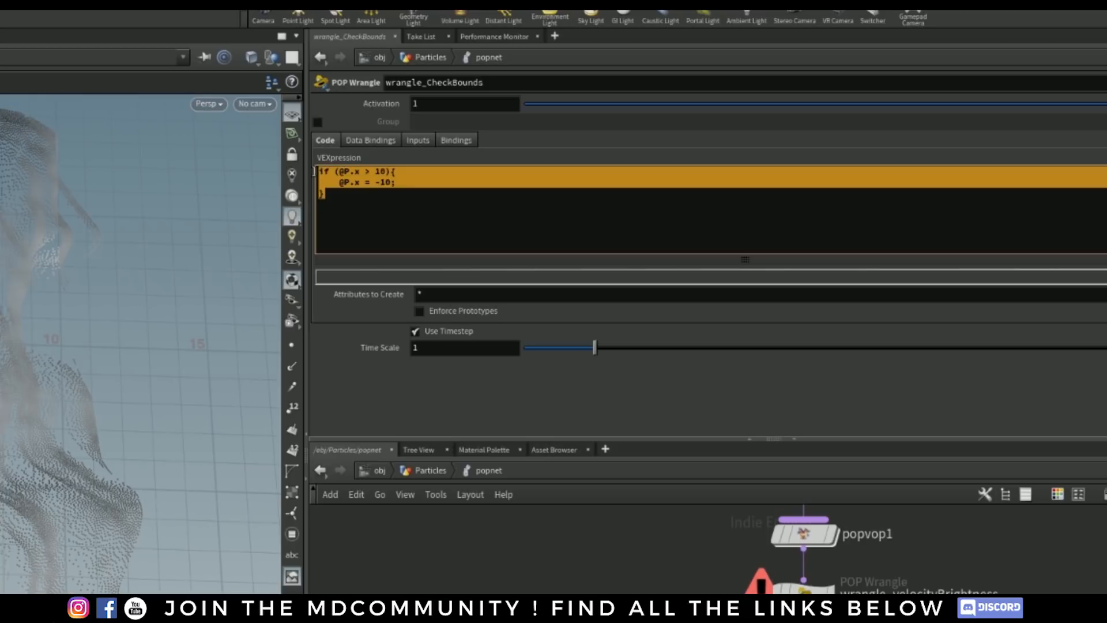
pyautogui.click(365, 200)
pyautogui.press('Return')
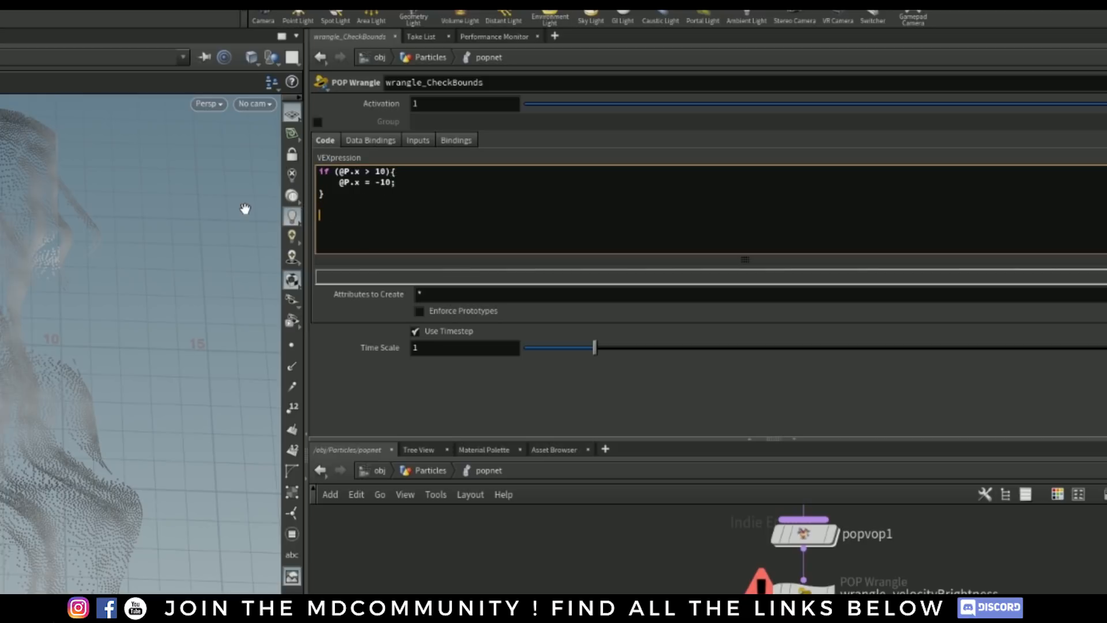
pyautogui.write('else')
pyautogui.hotkey('ctrl', 'v')
# Step: Change the pasted else if branch so it tests @P.x < -10 and sets @P.x = 10
pyautogui.press('Left')
pyautogui.press('Left')
pyautogui.press('Left')
pyautogui.press('Left')
pyautogui.press('Left')
pyautogui.press('Left')
pyautogui.press('Left')
pyautogui.press('Left')
pyautogui.press('Left')
pyautogui.press('Left')
pyautogui.press('Left')
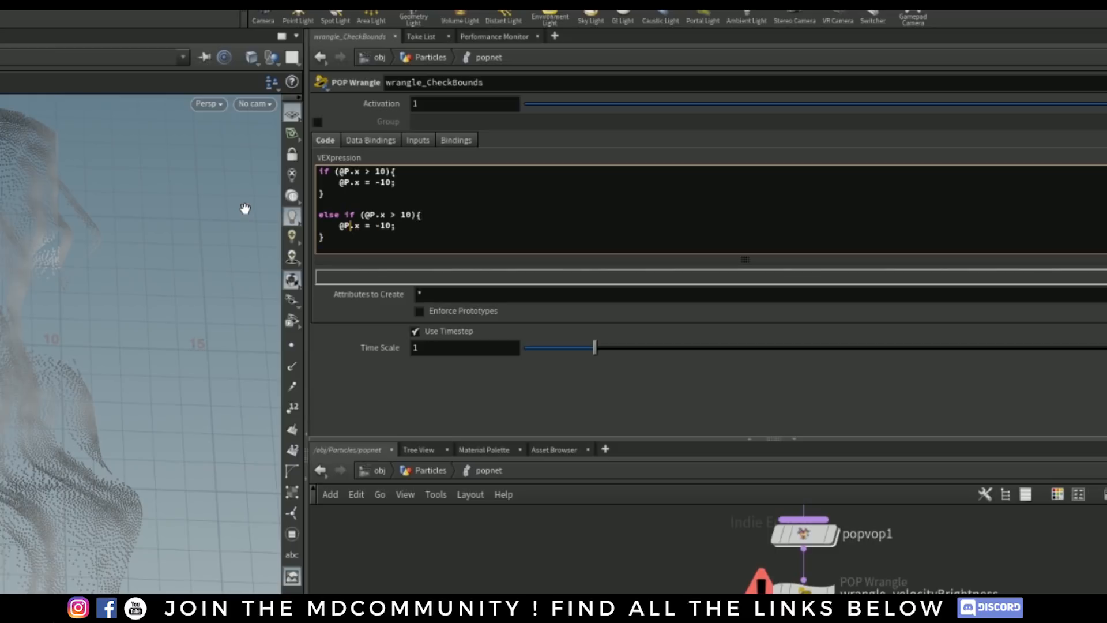
pyautogui.press('Up')
pyautogui.press('Right')
pyautogui.press('BackSpace')
pyautogui.write('<')
pyautogui.press('Right')
pyautogui.write('-')
pyautogui.press('Down')
pyautogui.press('Left')
pyautogui.press('Left')
pyautogui.press('Left')
pyautogui.press('BackSpace')
pyautogui.press('Down')
# Step: Paste the copied block again as a second else if branch under the existing code
pyautogui.press('Return')
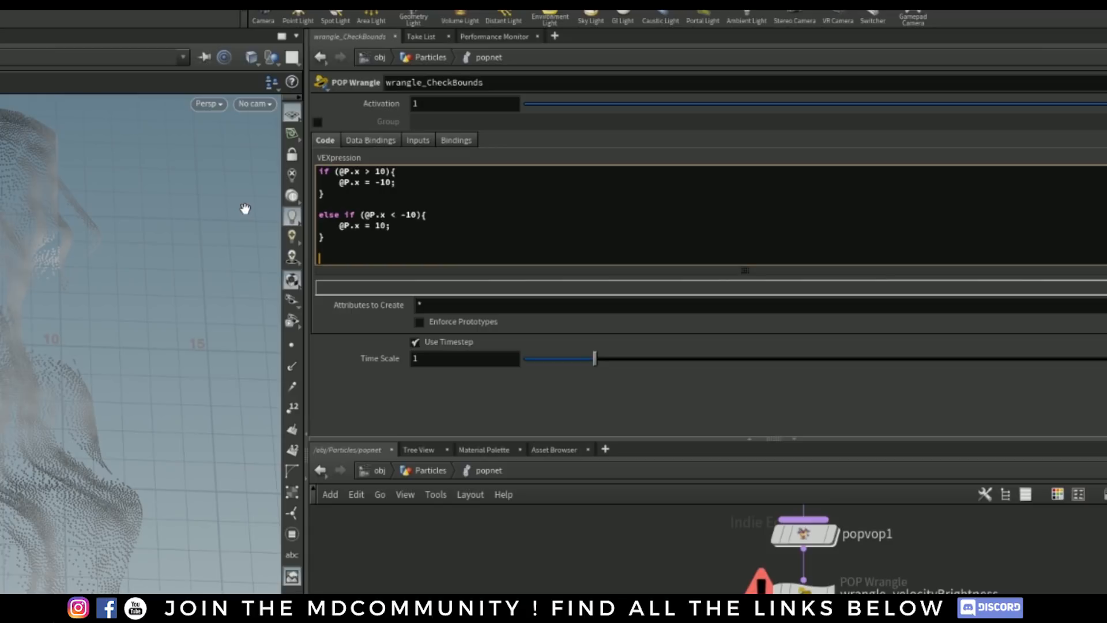
pyautogui.write('else')
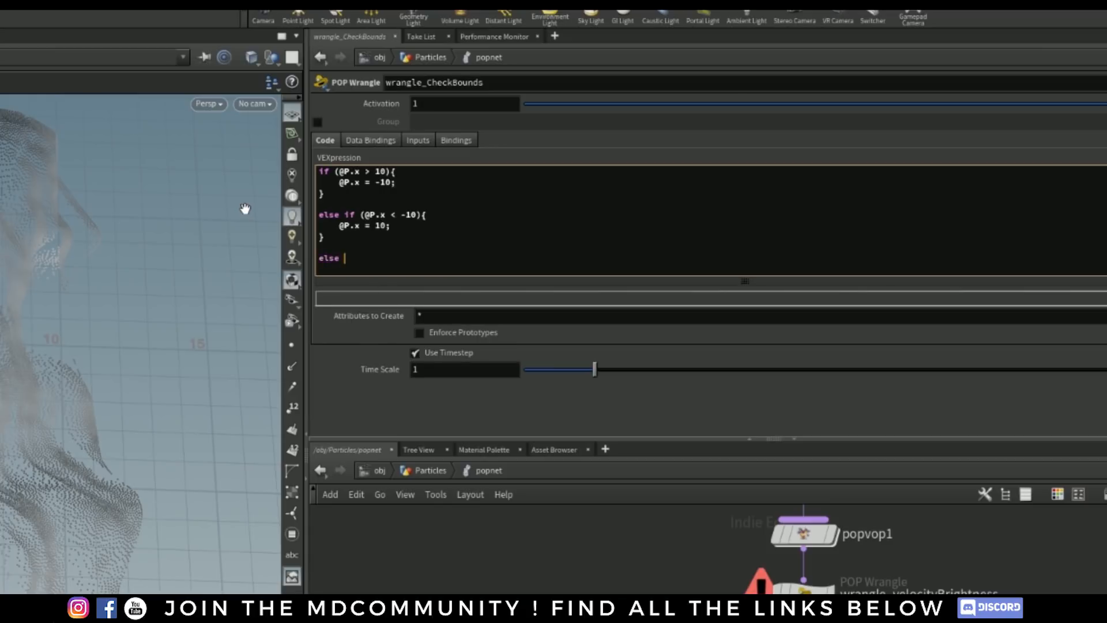
pyautogui.hotkey('ctrl', 'v')
# Step: Switch the newest branch to the z axis so it tests @P.z > 10 and sets @P.z = -10
pyautogui.press('Left')
pyautogui.press('Left')
pyautogui.press('Left')
pyautogui.press('Left')
pyautogui.press('Left')
pyautogui.press('Left')
pyautogui.press('Left')
pyautogui.press('Left')
pyautogui.press('Left')
pyautogui.press('Left')
pyautogui.press('Left')
pyautogui.press('Up')
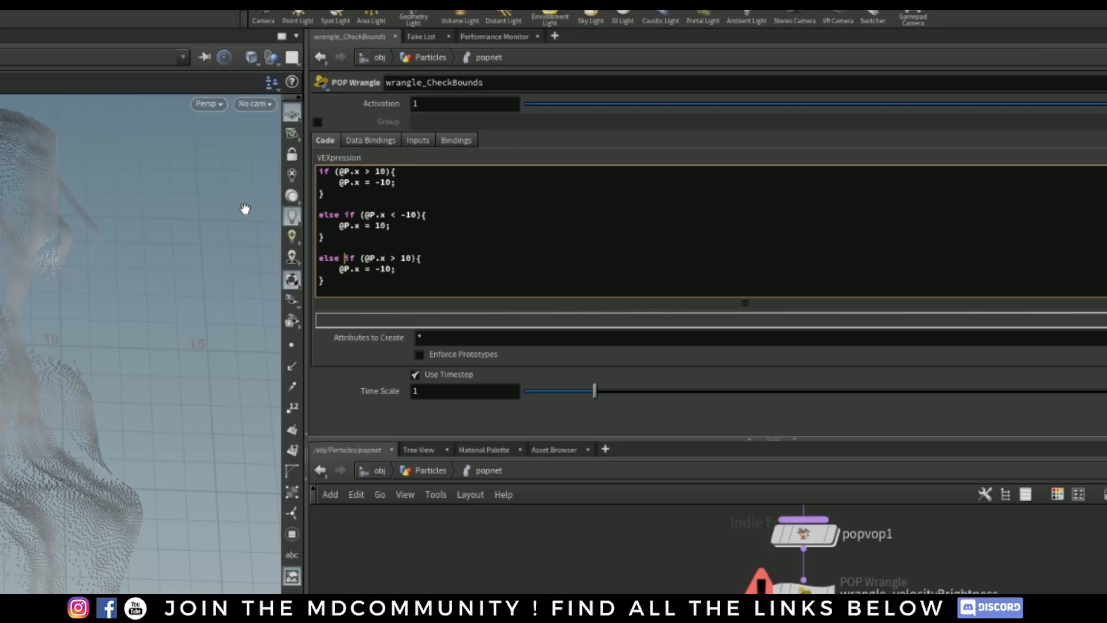
pyautogui.press('Delete')
pyautogui.write('z')
pyautogui.press('Up')
pyautogui.press('Right')
pyautogui.press('Right')
pyautogui.press('Right')
pyautogui.press('Right')
pyautogui.press('Delete')
pyautogui.write('z')
pyautogui.press('Right')
pyautogui.press('Right')
pyautogui.press('Right')
pyautogui.press('Right')
pyautogui.press('Down')
pyautogui.press('Left')
pyautogui.press('Left')
pyautogui.press('Left')
pyautogui.press('Left')
pyautogui.press('Left')
pyautogui.press('Left')
pyautogui.press('Right')
pyautogui.press('Right')
pyautogui.press('Right')
pyautogui.press('Right')
pyautogui.press('Left')
pyautogui.press('Down')
# Step: Add a third else if branch at the end of the code from the copied block
pyautogui.press('Return')
pyautogui.press('Return')
pyautogui.write('else')
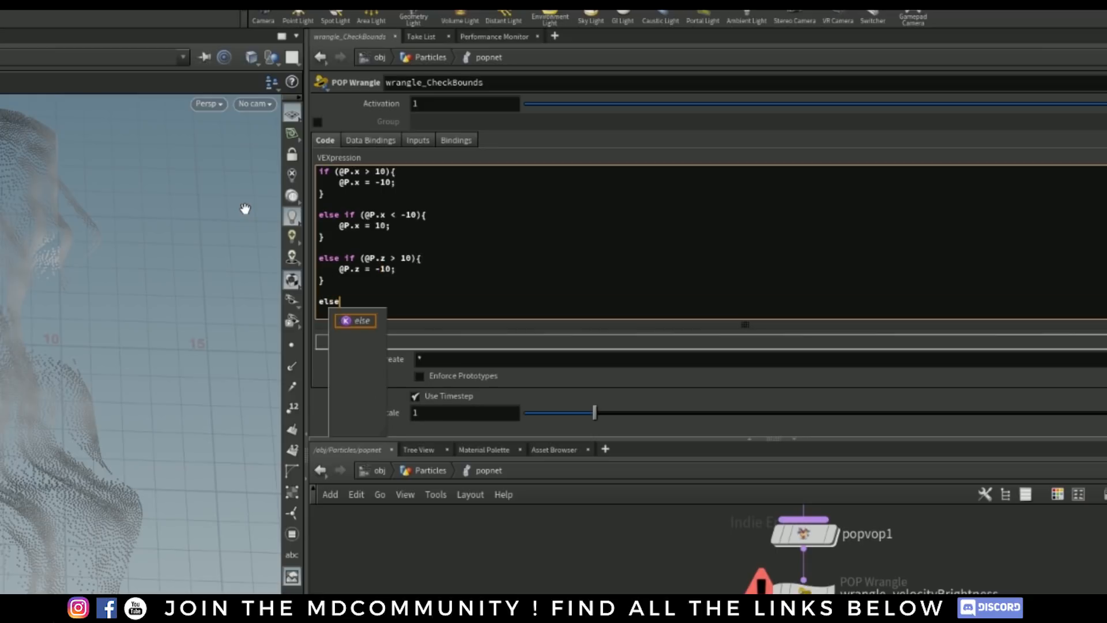
pyautogui.hotkey('ctrl', 'v')
# Step: Edit the final branch so it tests @P.z < -10 and sets @P.z = 10, and apply the code
pyautogui.press('Left')
pyautogui.press('Left')
pyautogui.press('Left')
pyautogui.press('Left')
pyautogui.press('Left')
pyautogui.press('Left')
pyautogui.press('Left')
pyautogui.press('Left')
pyautogui.press('Left')
pyautogui.press('Left')
pyautogui.press('Left')
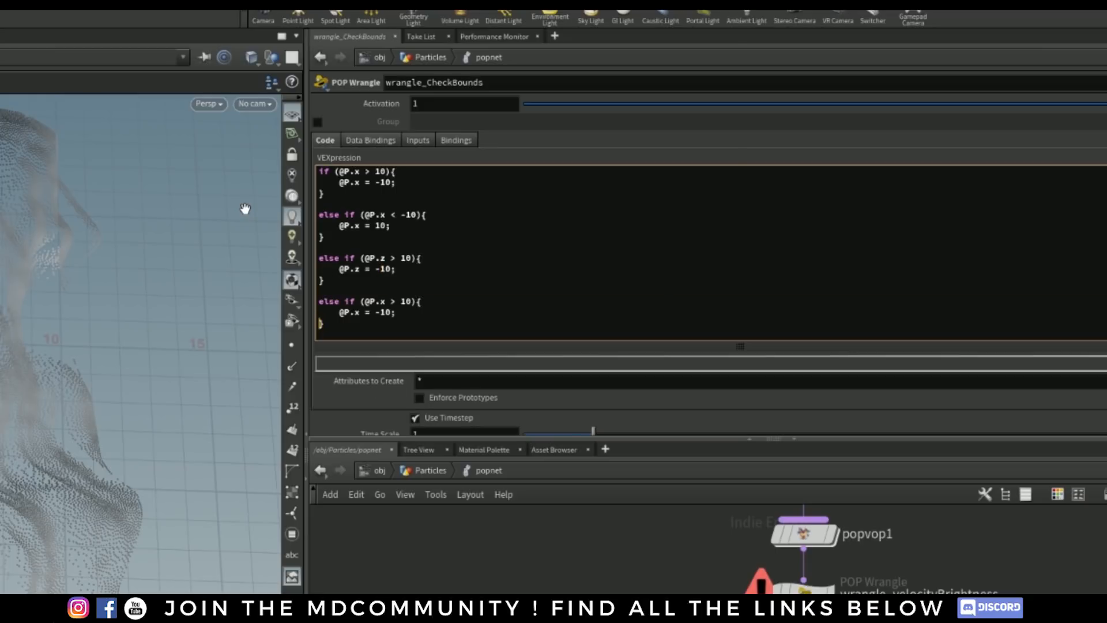
pyautogui.press('Right')
pyautogui.press('Right')
pyautogui.press('Right')
pyautogui.press('Right')
pyautogui.press('BackSpace')
pyautogui.press('Up')
pyautogui.press('Right')
pyautogui.press('Delete')
pyautogui.write('z')
pyautogui.press('Right')
pyautogui.press('Right')
pyautogui.press('BackSpace')
pyautogui.write('<')
pyautogui.press('Right')
pyautogui.write('-')
pyautogui.press('Down')
pyautogui.press('Left')
pyautogui.press('Left')
pyautogui.press('Left')
pyautogui.press('Left')
pyautogui.press('Left')
pyautogui.press('Left')
pyautogui.press('BackSpace')
pyautogui.write('z')
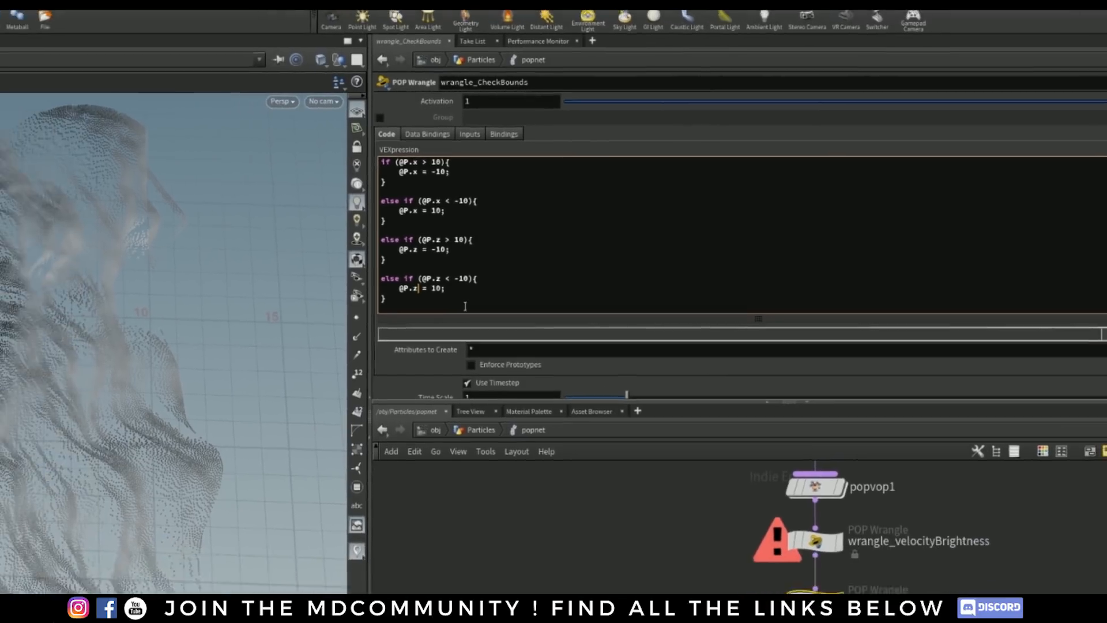
pyautogui.click(411, 332)
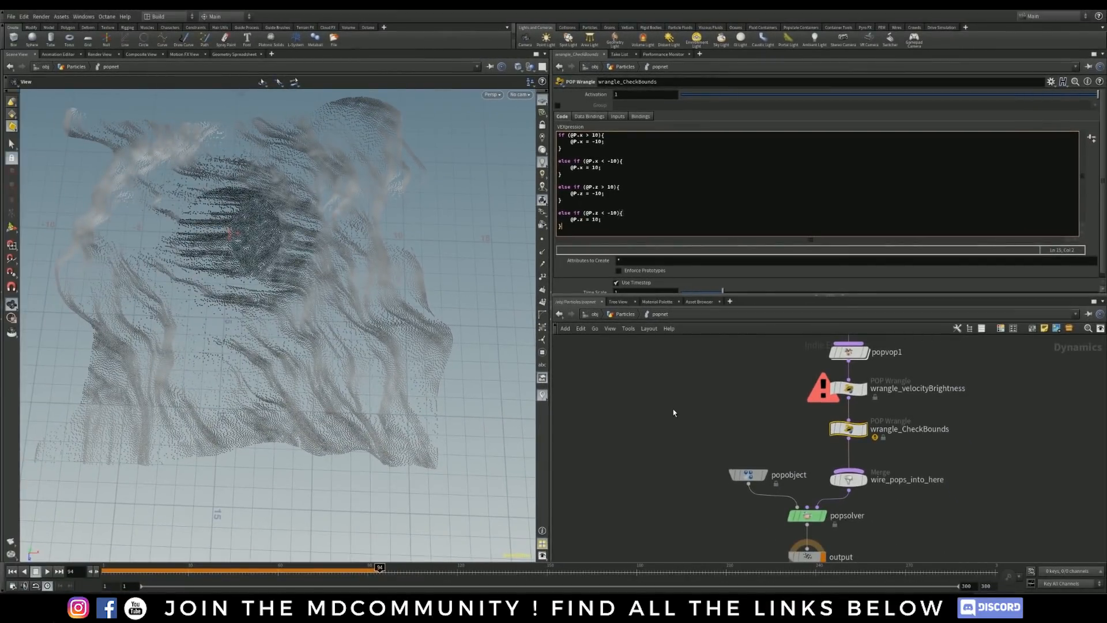
# Step: Rewind to the first frame, play the simulation to check how particles behave at the grid's edges, and stop the playback
pyautogui.click(14, 572)
pyautogui.moveTo(218, 299); pyautogui.dragTo(265, 366, button='middle')
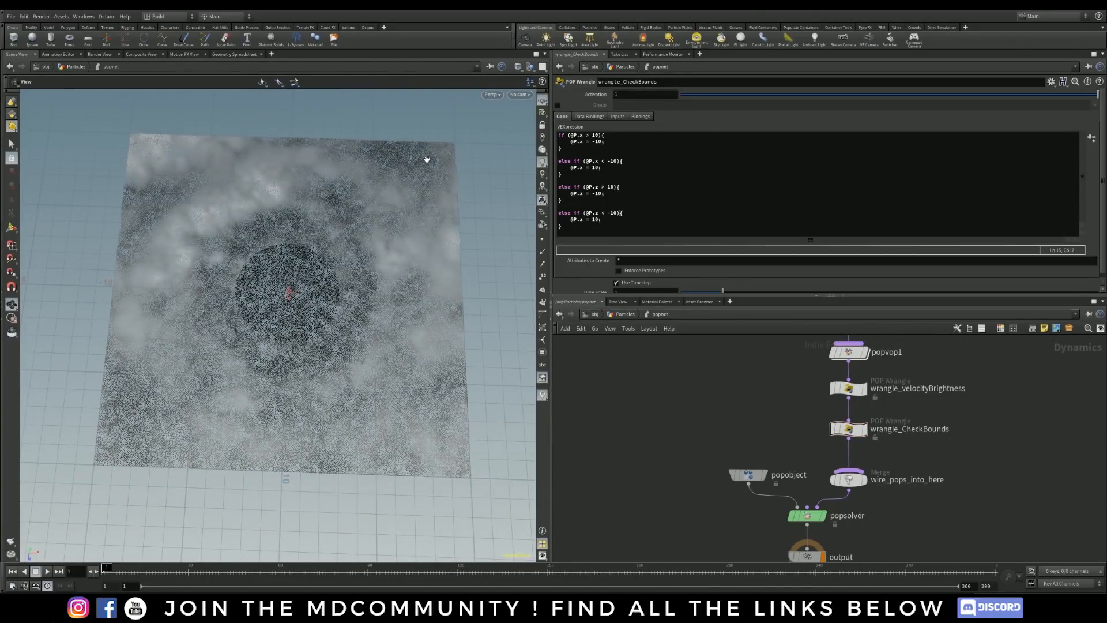
pyautogui.moveTo(319, 423); pyautogui.dragTo(327, 417)
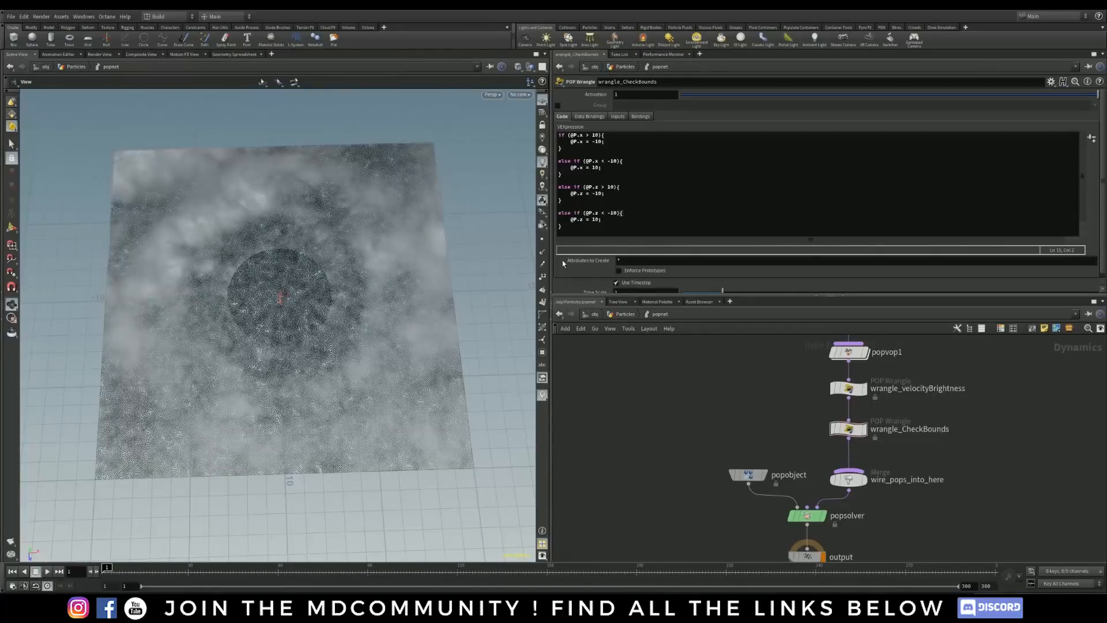
pyautogui.doubleClick(614, 161)
pyautogui.doubleClick(612, 187)
pyautogui.click(47, 571)
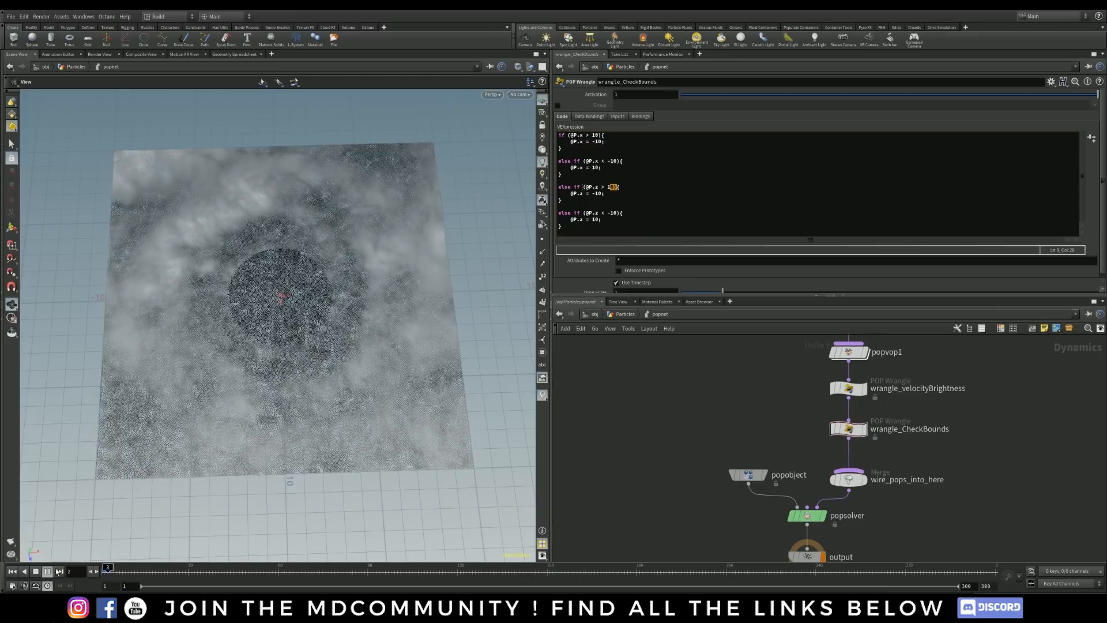
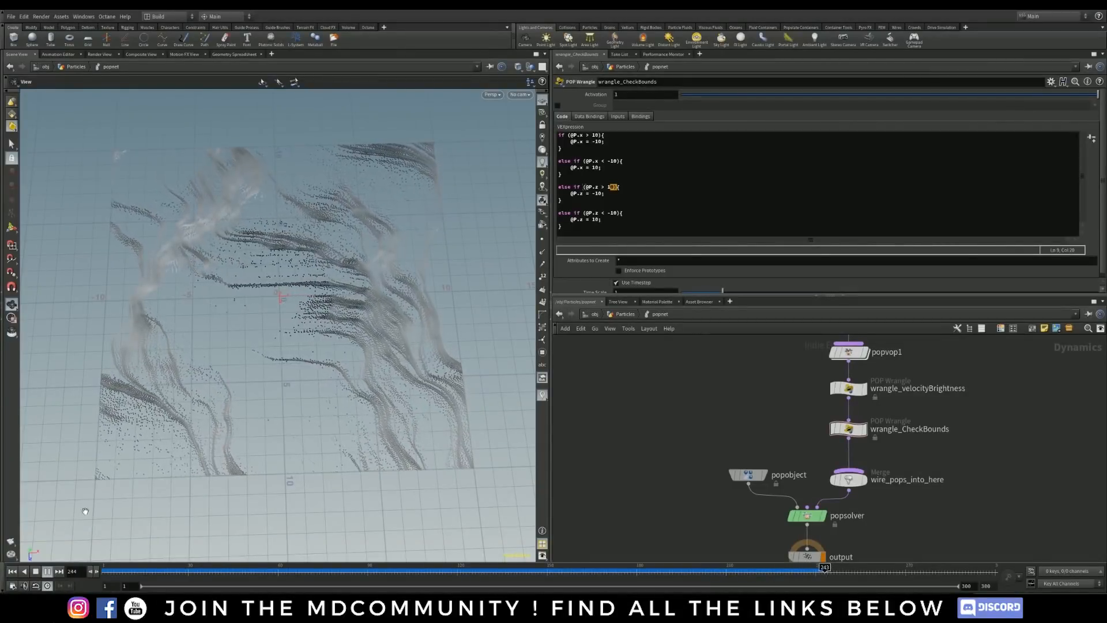
pyautogui.click(39, 568)
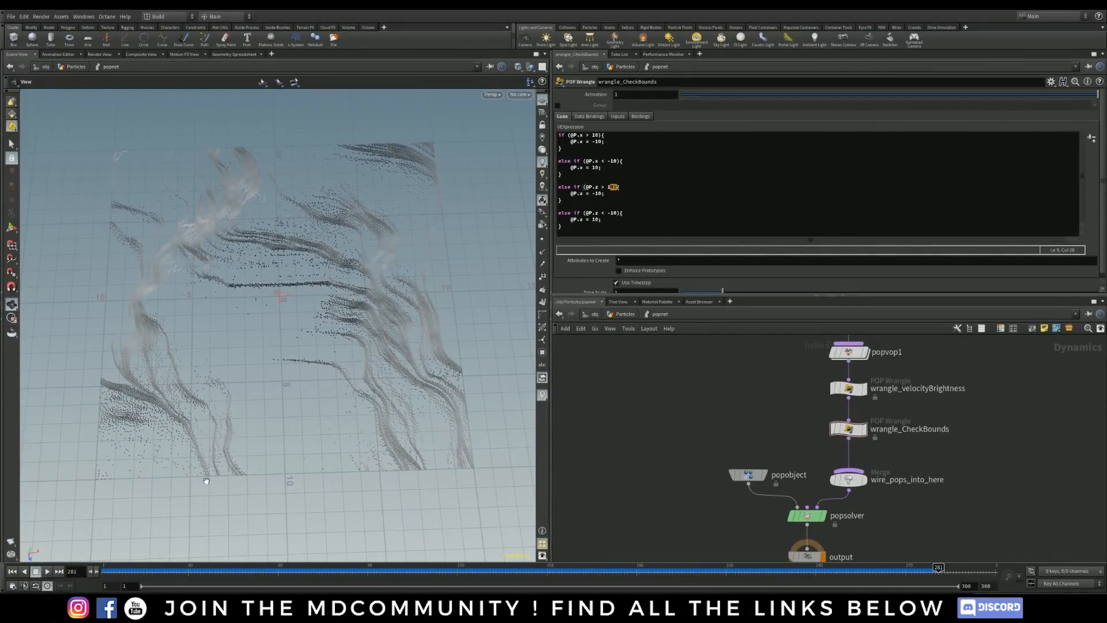
# Step: Go up to the Particles network, append a Trail node below popnet and display its result
pyautogui.moveTo(710, 436); pyautogui.dragTo(685, 413, button='middle')
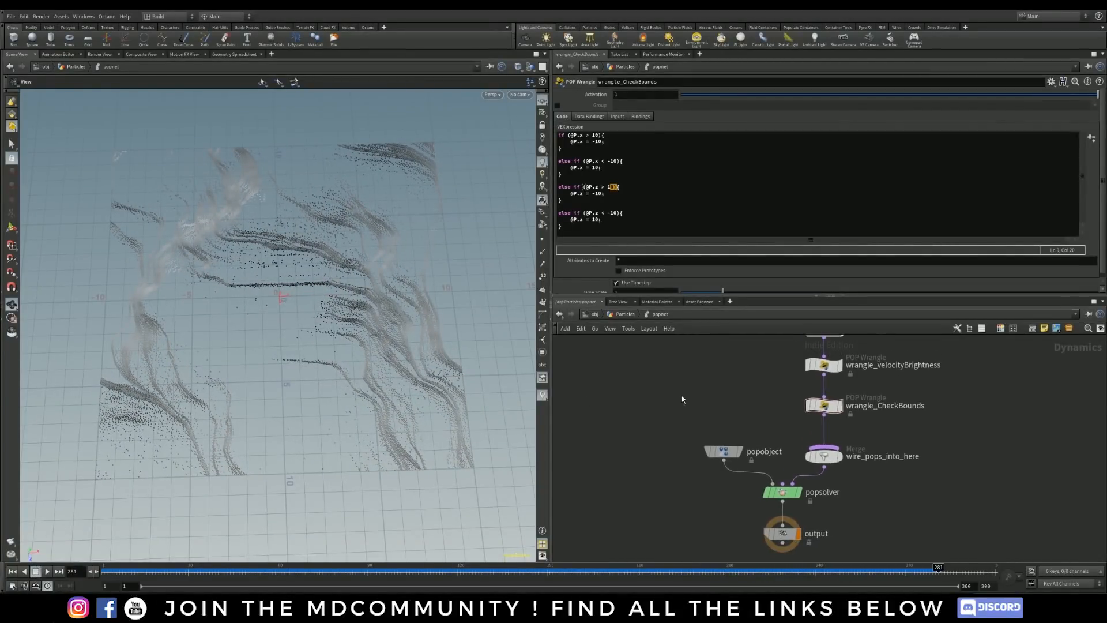
pyautogui.press('u')
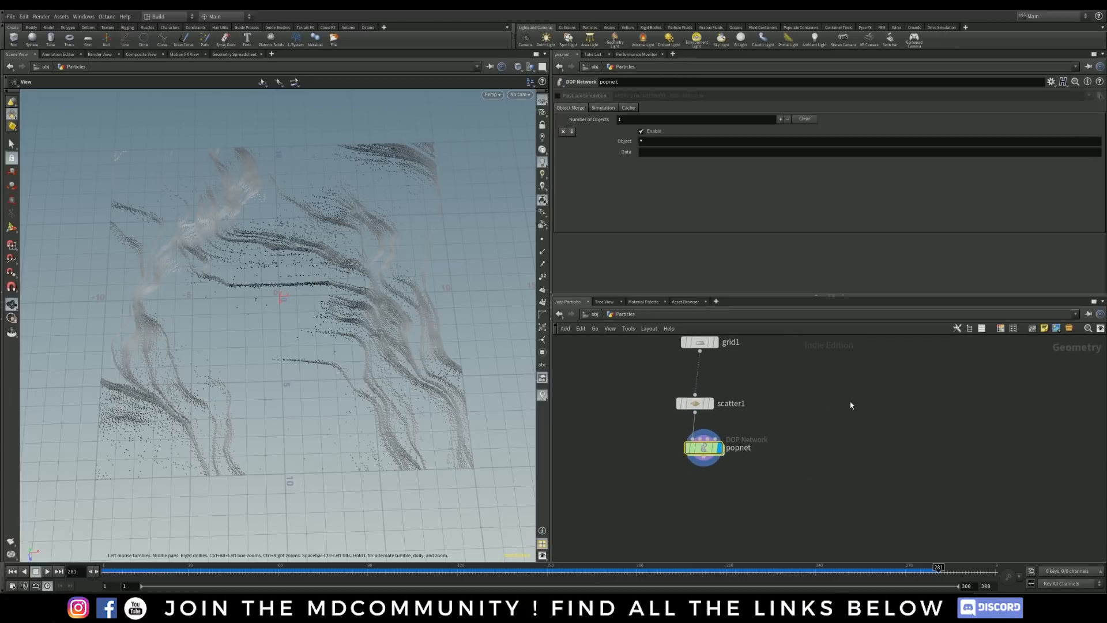
pyautogui.click(695, 457)
pyautogui.click(681, 508)
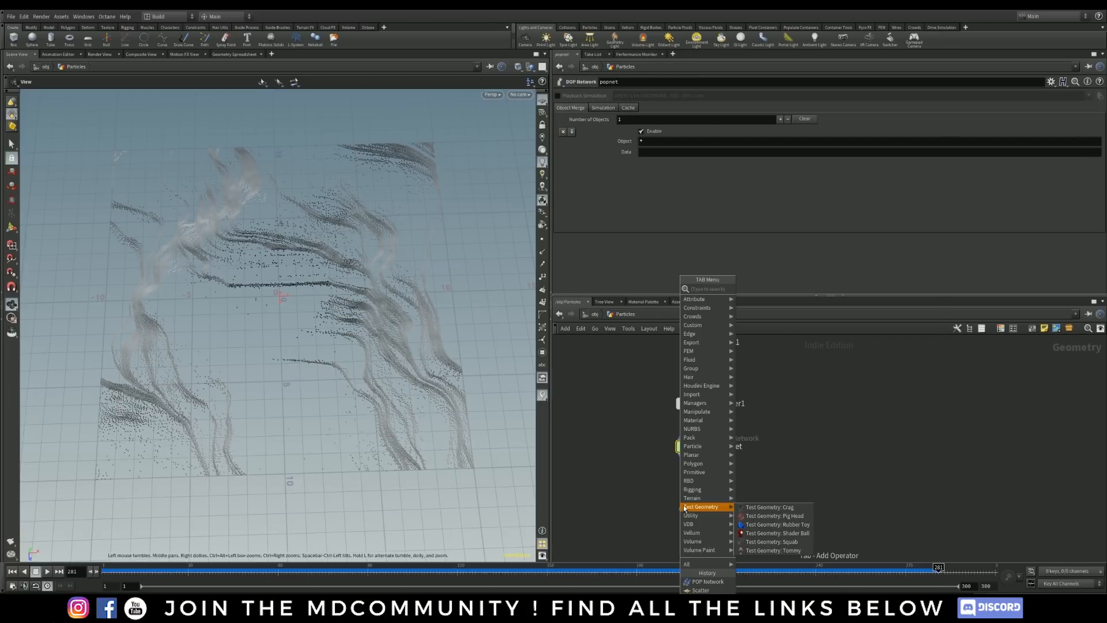
pyautogui.write('trail')
pyautogui.press('Return')
pyautogui.moveTo(695, 508); pyautogui.dragTo(711, 503)
pyautogui.click(711, 503)
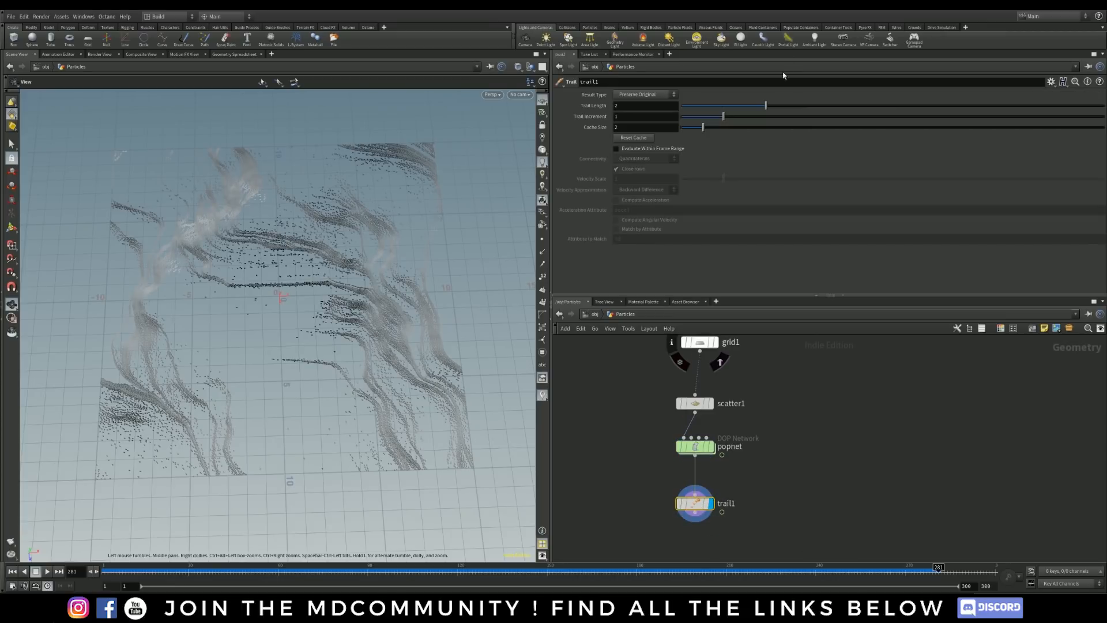
# Step: Set the Trail Length of trail1 to the expression $FEND and show its evaluated value
pyautogui.click(616, 106)
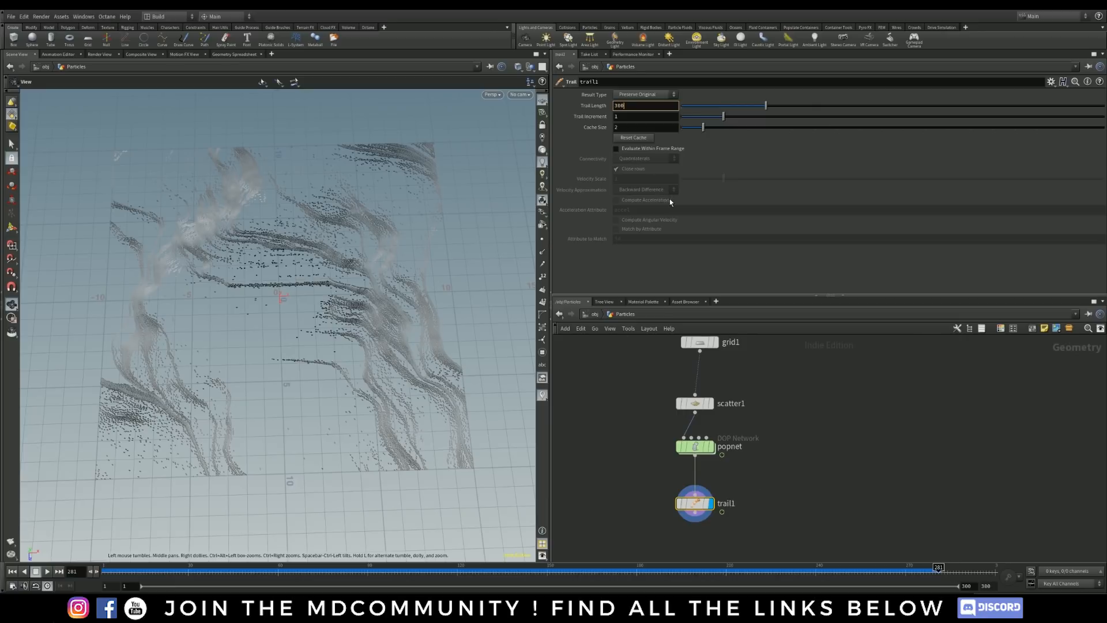
pyautogui.press('Return')
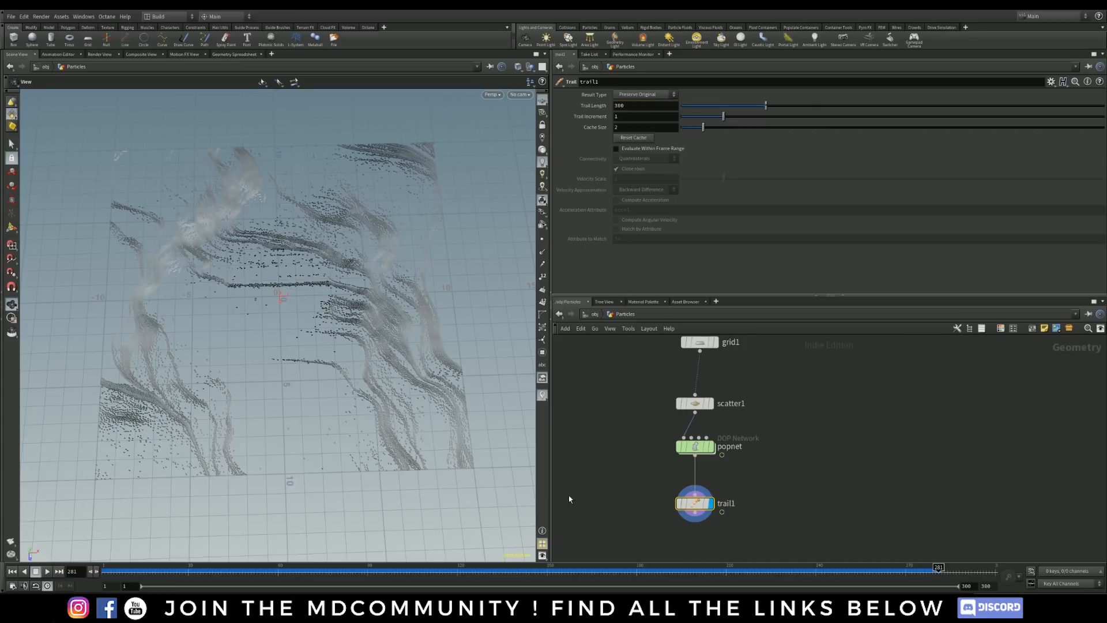
pyautogui.click(626, 105)
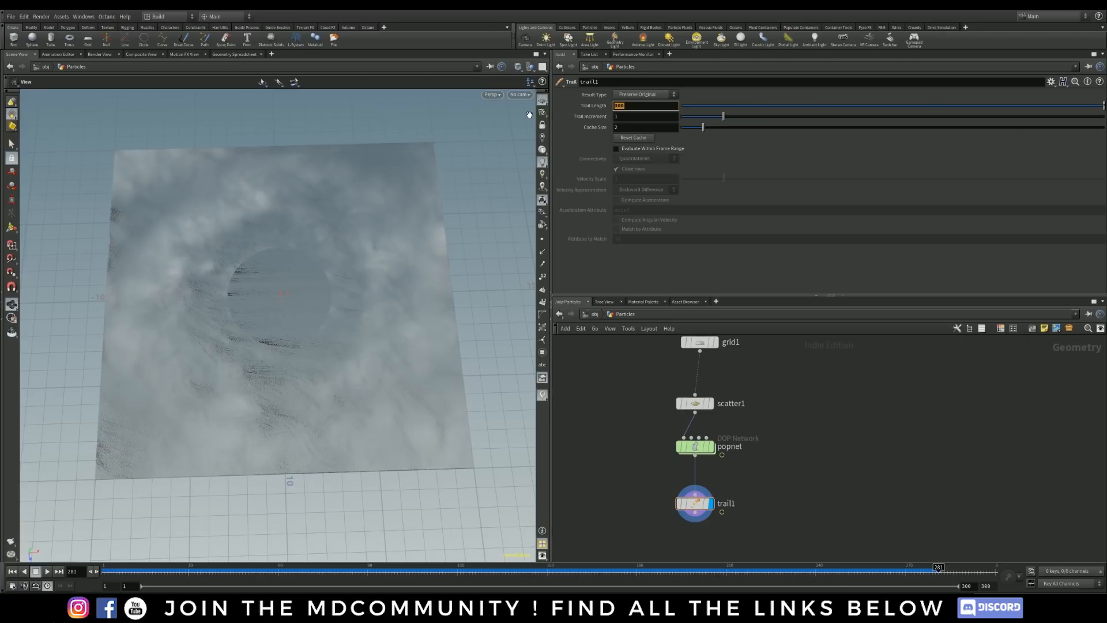
pyautogui.write('$F')
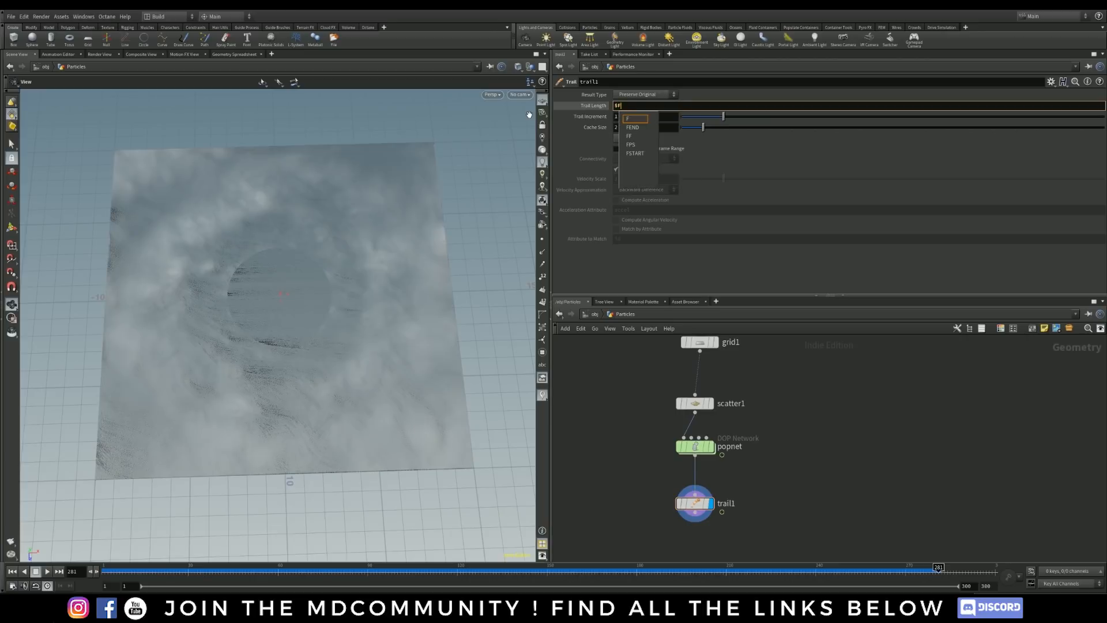
pyautogui.write('END')
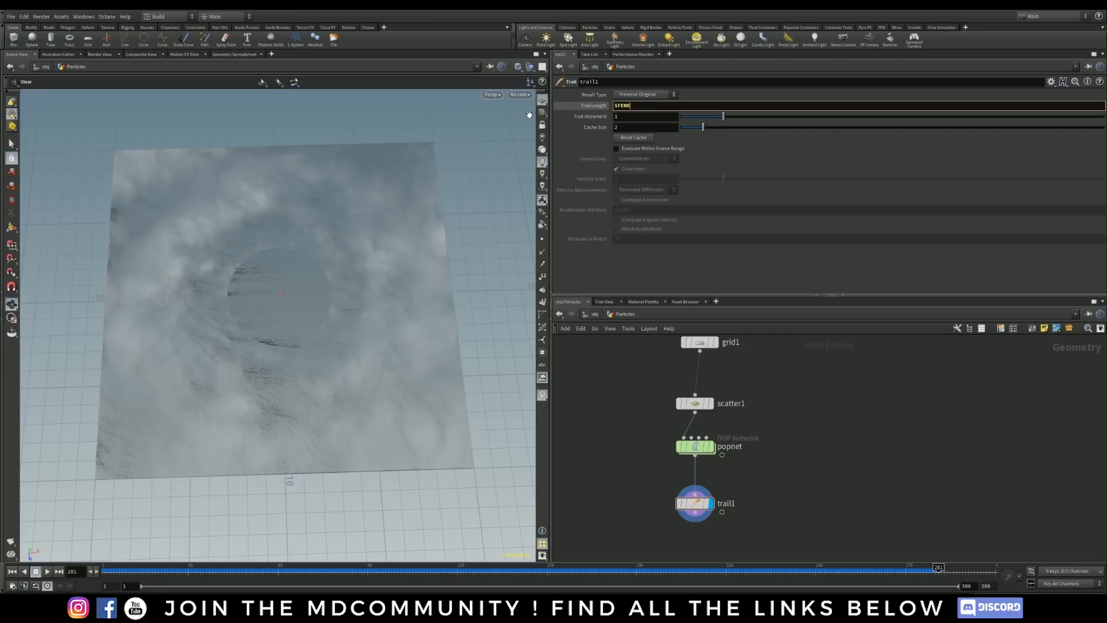
pyautogui.press('Return')
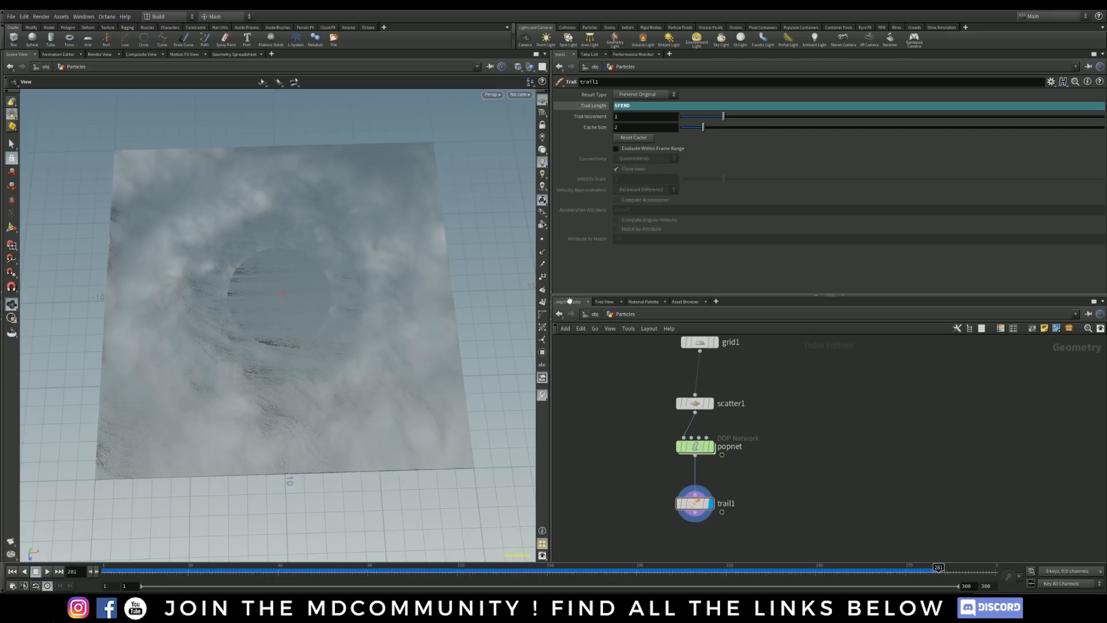
pyautogui.click(596, 108)
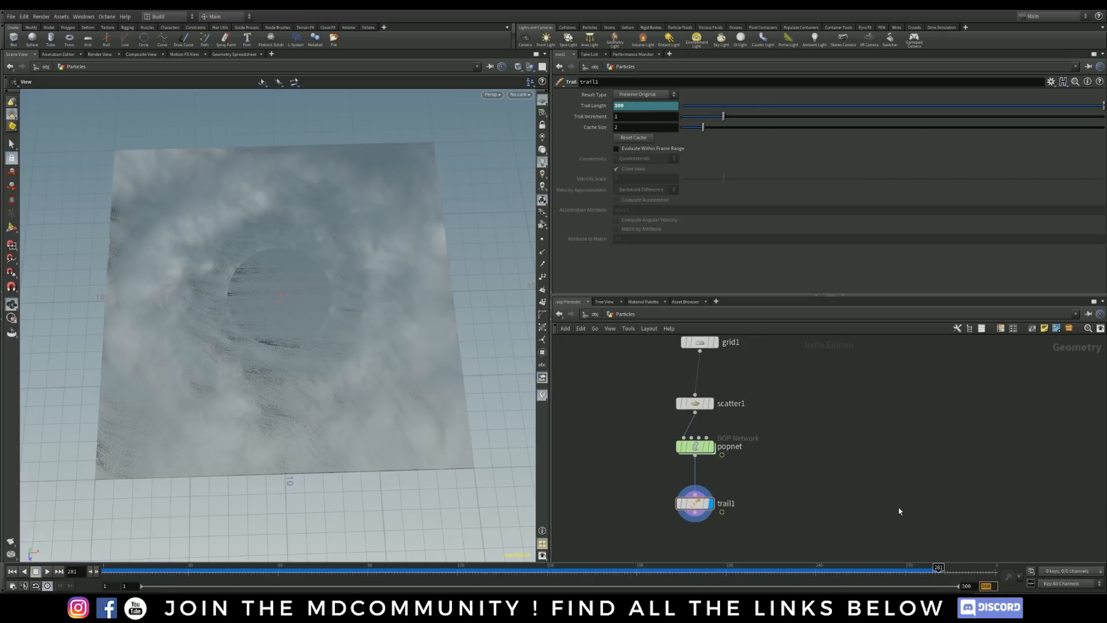
# Step: Set the scene's end frame to 150 in the Global Animation Options and refresh the Trail Length of trail1
pyautogui.click(12, 586)
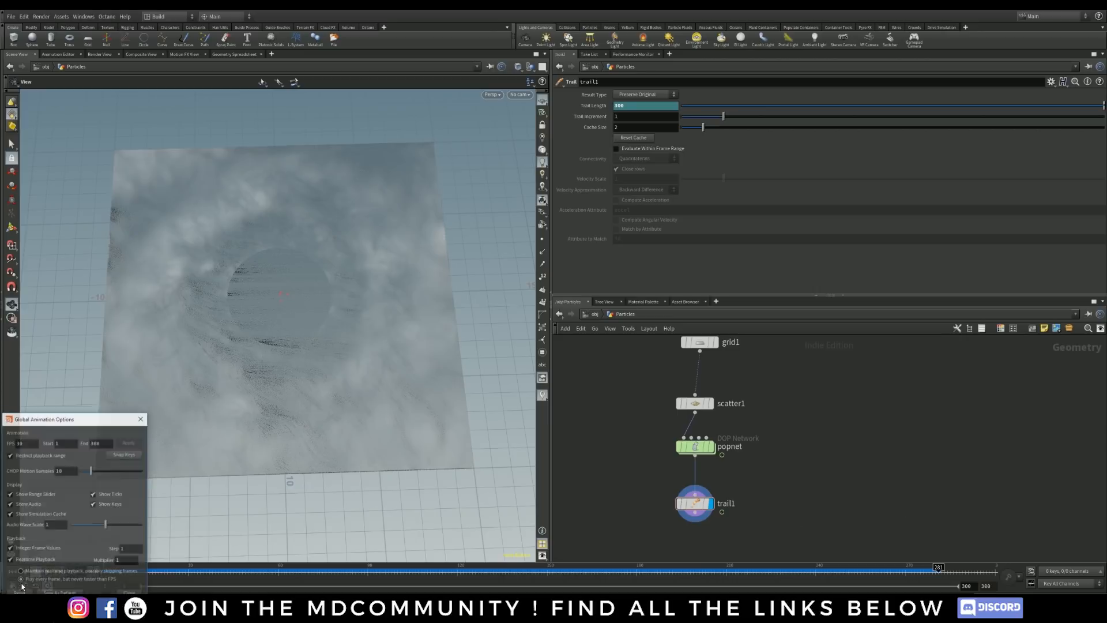
pyautogui.moveTo(92, 424); pyautogui.dragTo(155, 403)
pyautogui.doubleClick(166, 416)
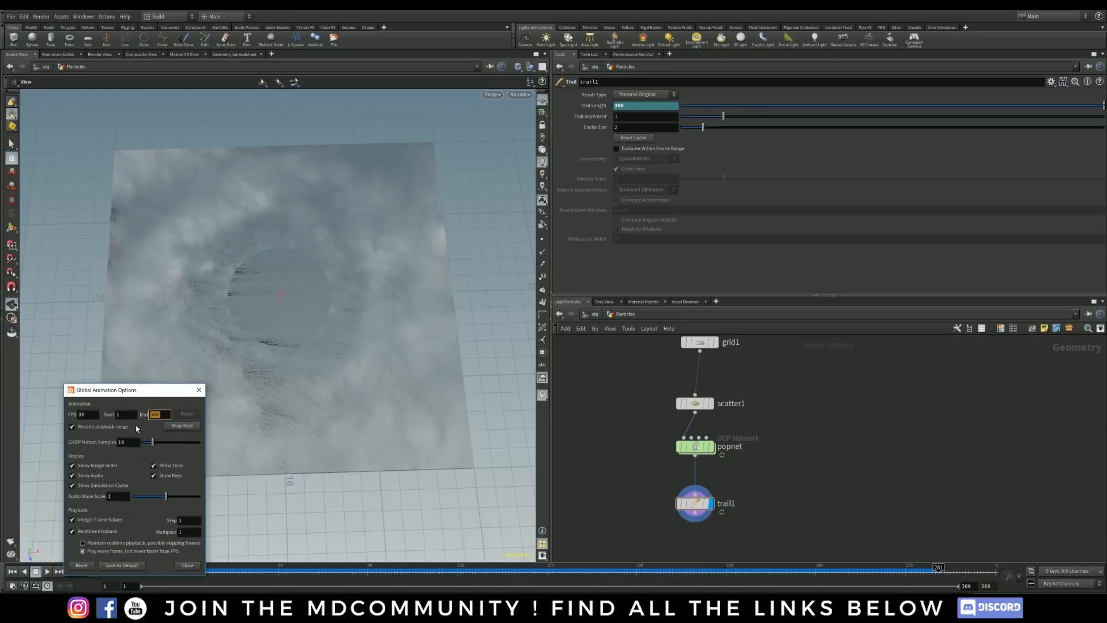
pyautogui.write('150')
pyautogui.moveTo(158, 393); pyautogui.dragTo(220, 333)
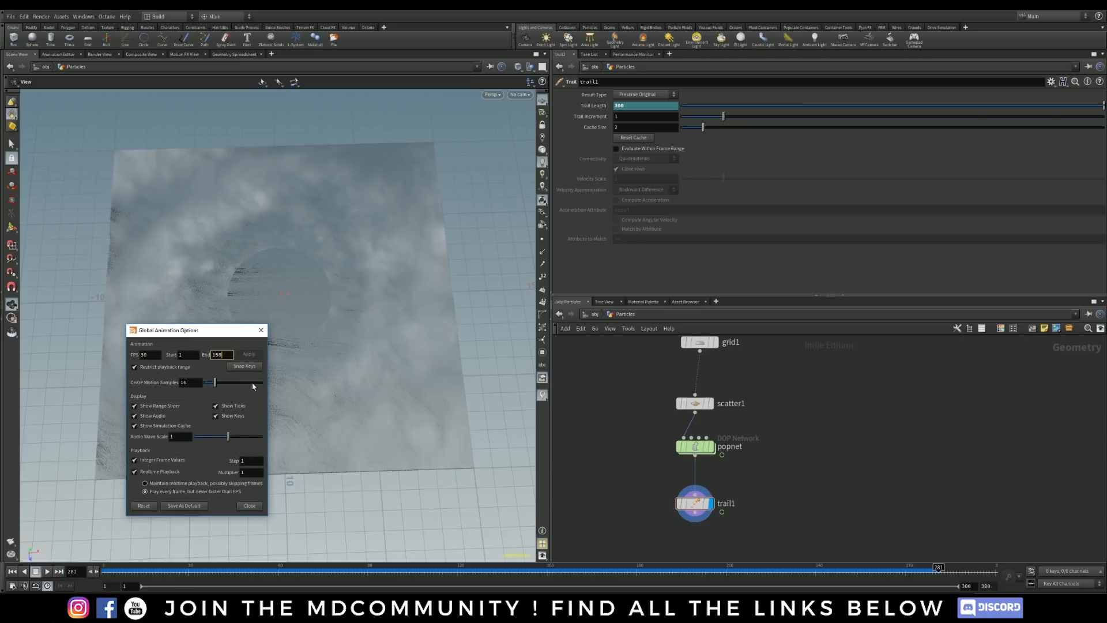
pyautogui.press('Return')
pyautogui.click(252, 506)
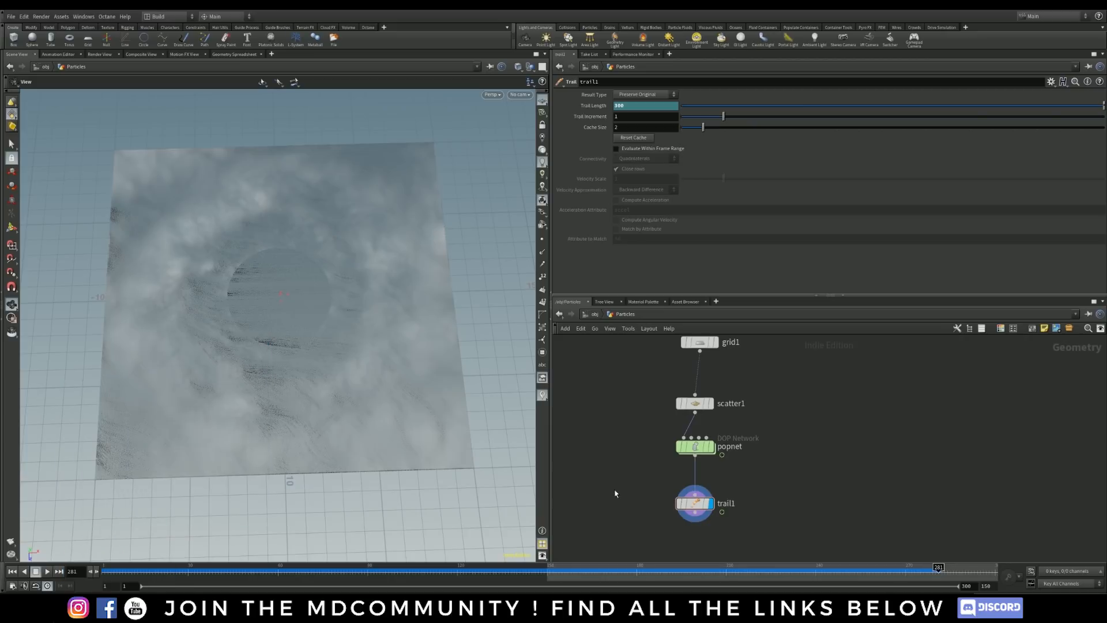
pyautogui.doubleClick(624, 105)
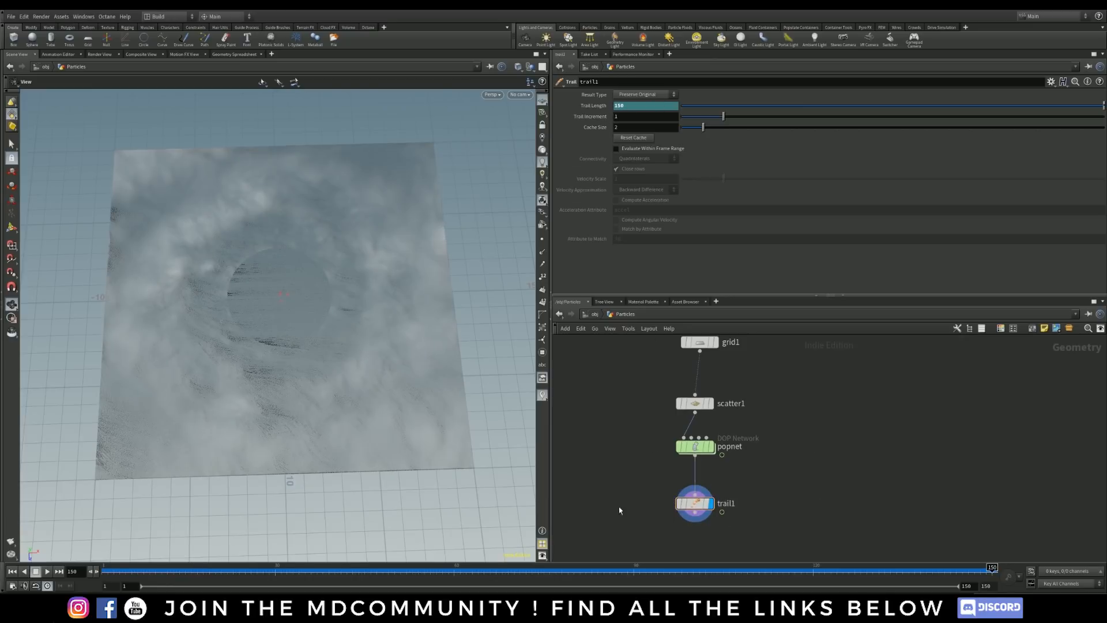
pyautogui.moveTo(255, 329); pyautogui.dragTo(247, 347)
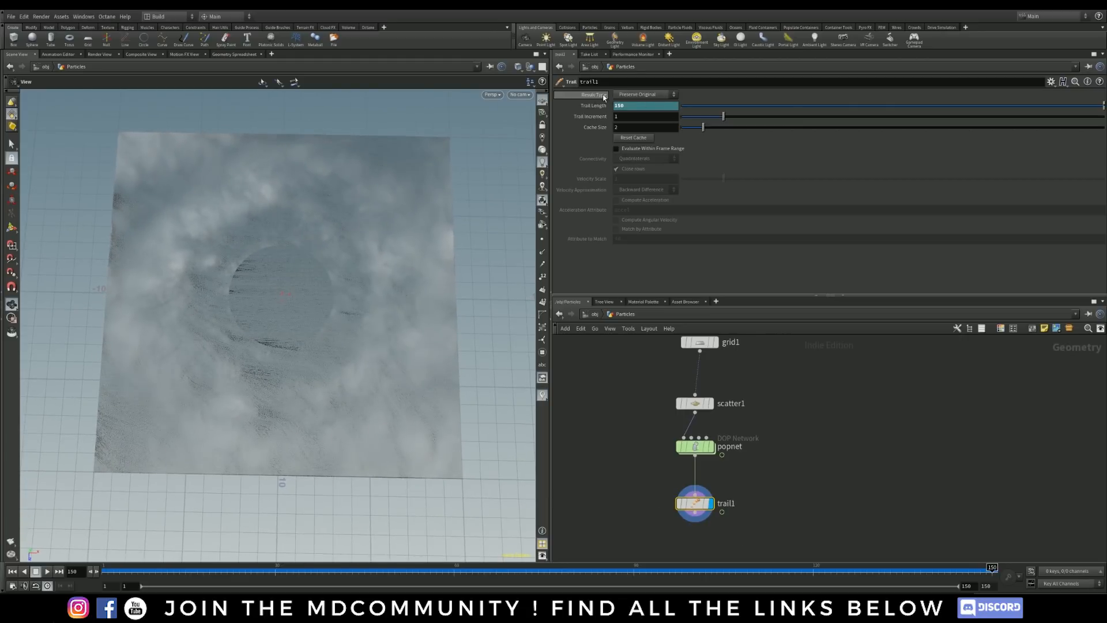
pyautogui.click(641, 95)
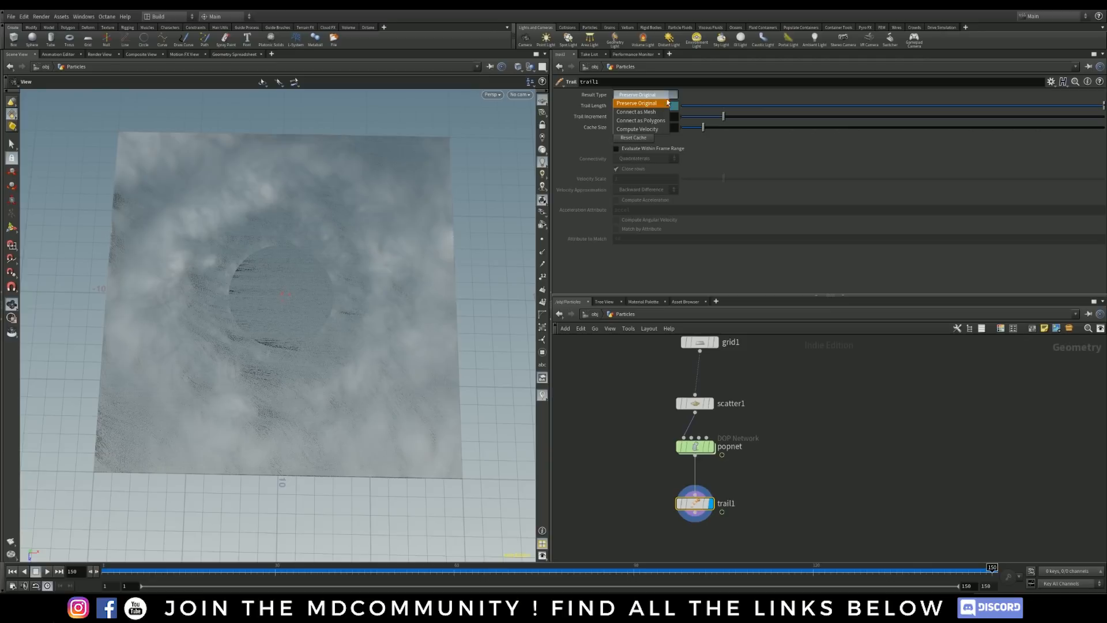
pyautogui.click(666, 103)
pyautogui.click(654, 96)
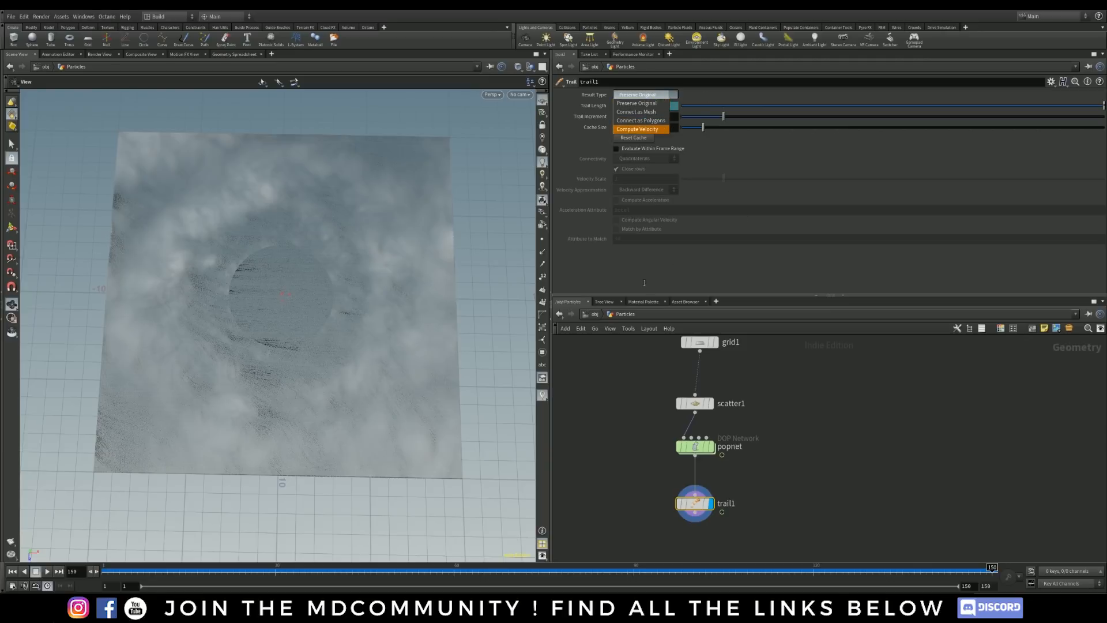
pyautogui.click(644, 283)
# Step: Rewind to the first frame, set trail1's Result Type to Connect as Polygons and play the simulation
pyautogui.click(12, 570)
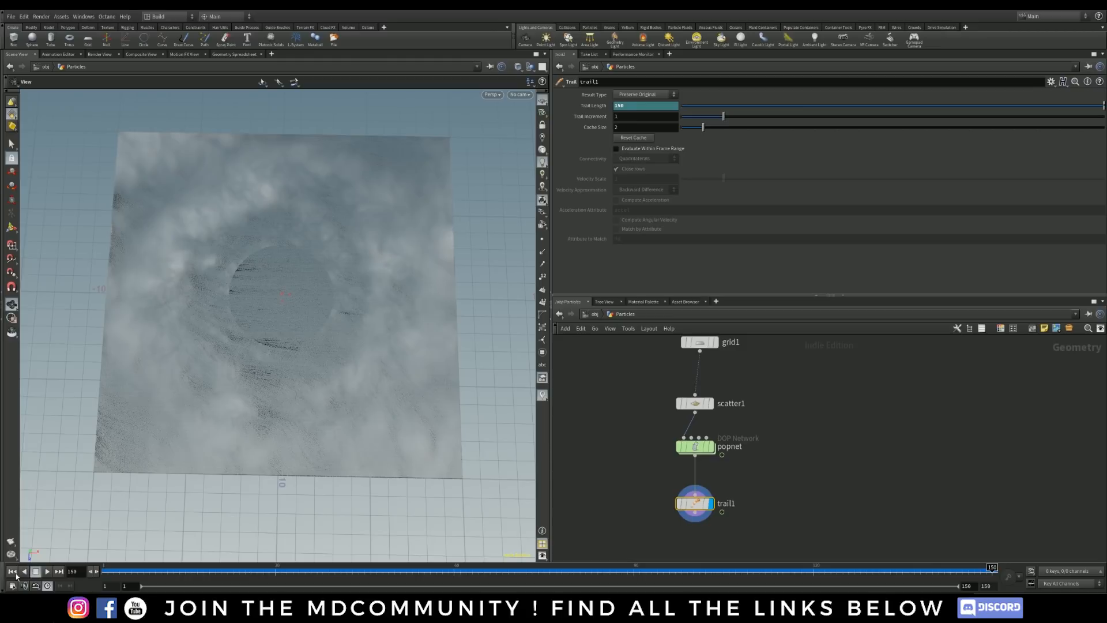
pyautogui.click(644, 94)
pyautogui.click(641, 115)
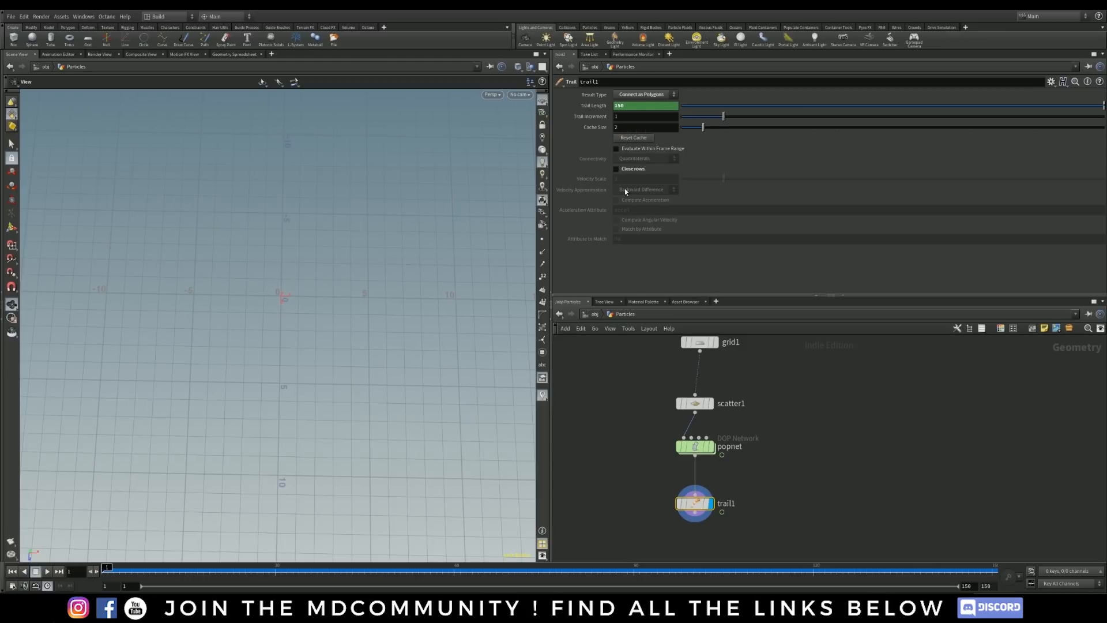
pyautogui.click(46, 572)
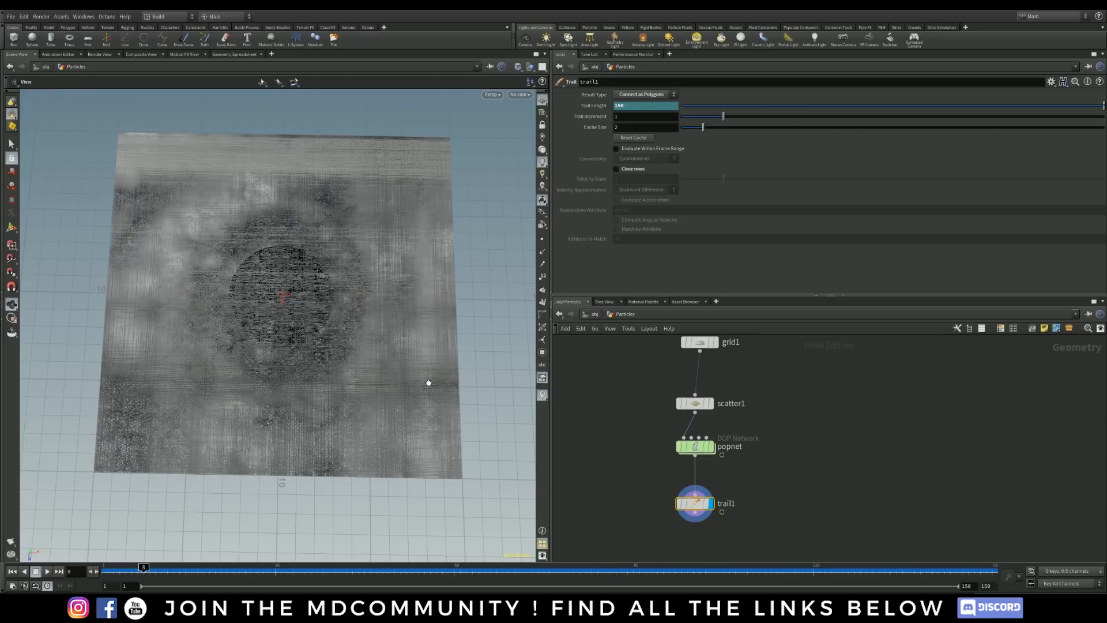
# Step: Examine the polygon trails up close along the grid's edges and around the centre circle
pyautogui.moveTo(262, 403); pyautogui.dragTo(296, 420, button='right')
pyautogui.moveTo(310, 420); pyautogui.dragTo(321, 412)
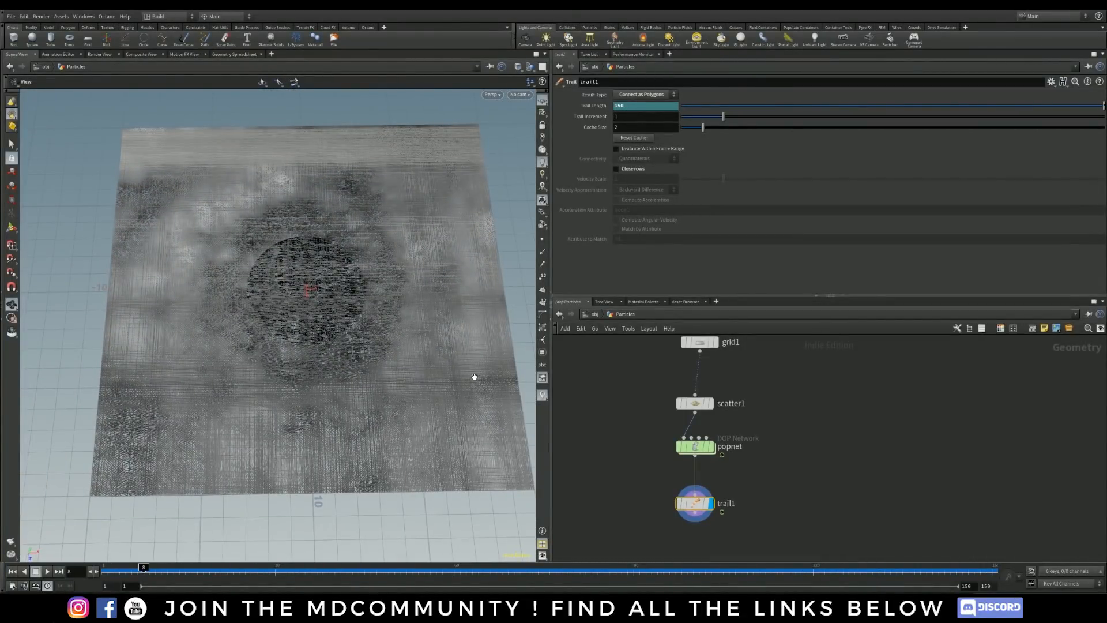
pyautogui.moveTo(472, 376); pyautogui.dragTo(478, 313)
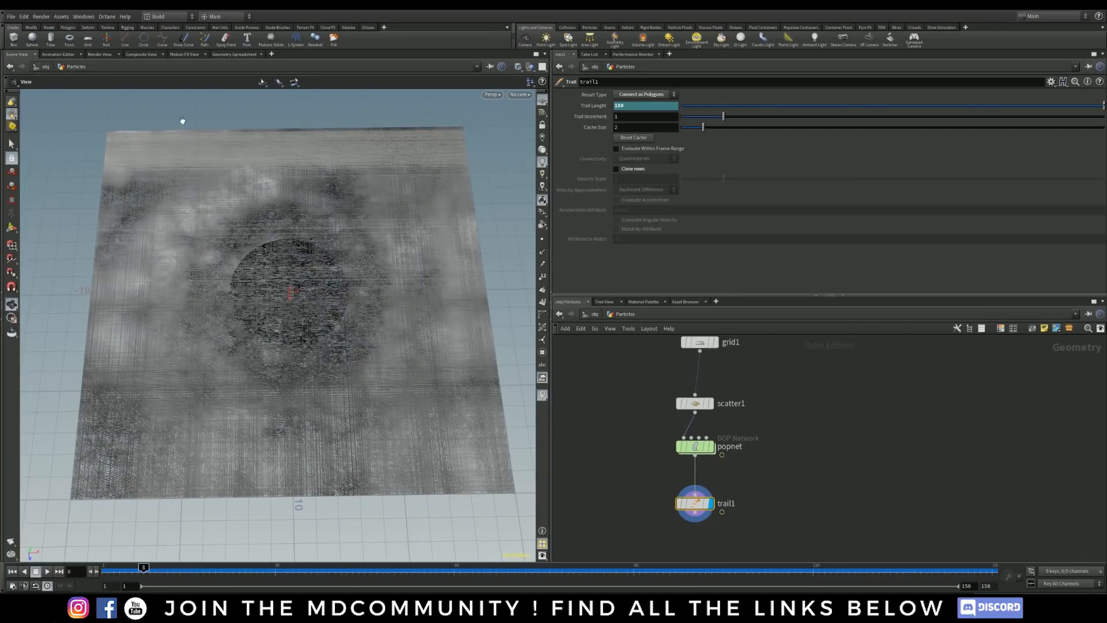
pyautogui.moveTo(130, 396); pyautogui.dragTo(272, 311, button='right')
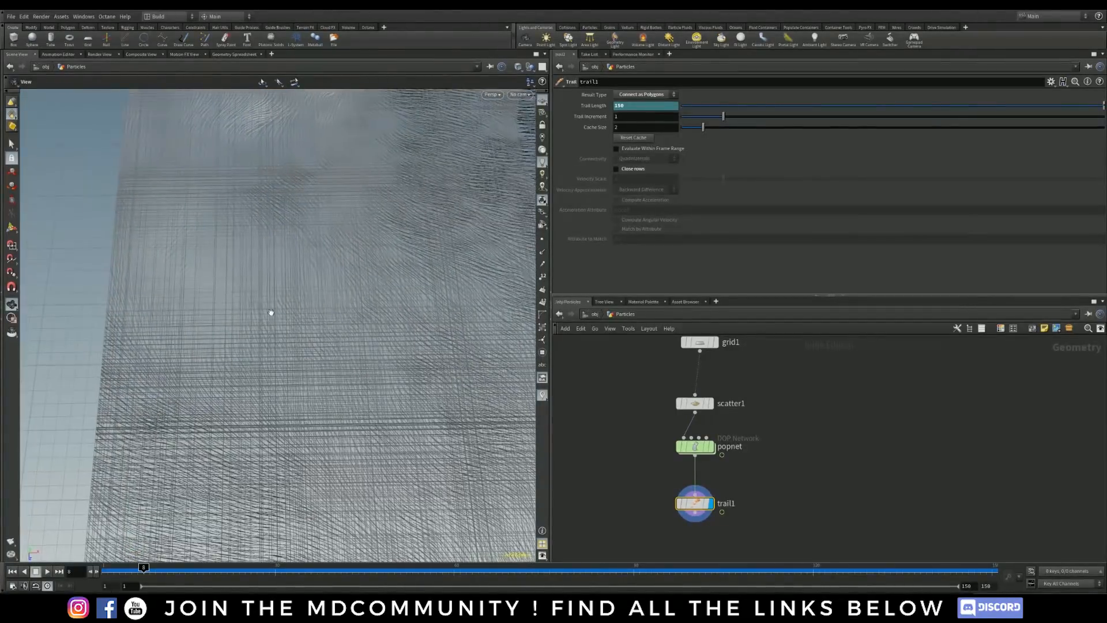
pyautogui.moveTo(327, 367); pyautogui.dragTo(193, 399, button='right')
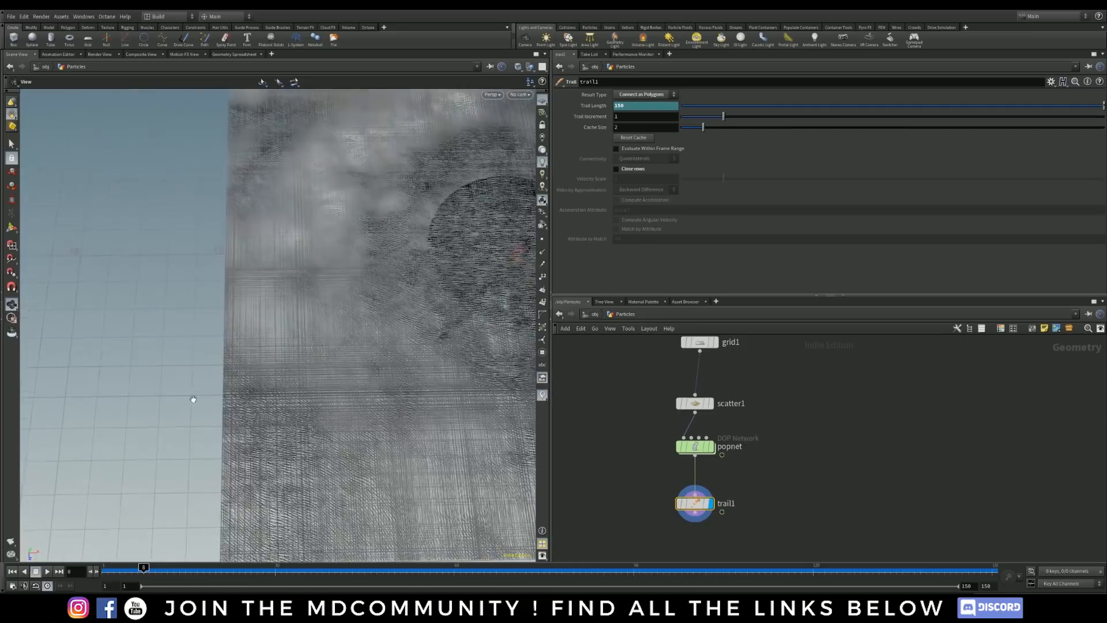
pyautogui.moveTo(295, 372); pyautogui.dragTo(274, 368, button='right')
pyautogui.moveTo(275, 369); pyautogui.dragTo(136, 393, button='middle')
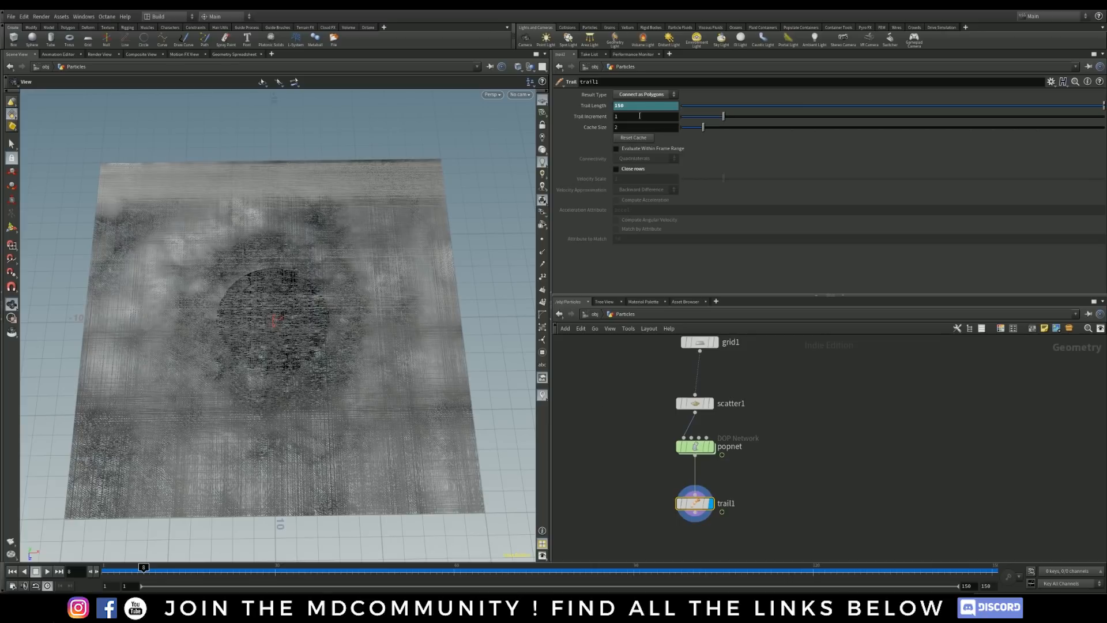
# Step: Switch trail1's Result Type back to Preserve Original and inspect the point trails across the grid
pyautogui.click(638, 94)
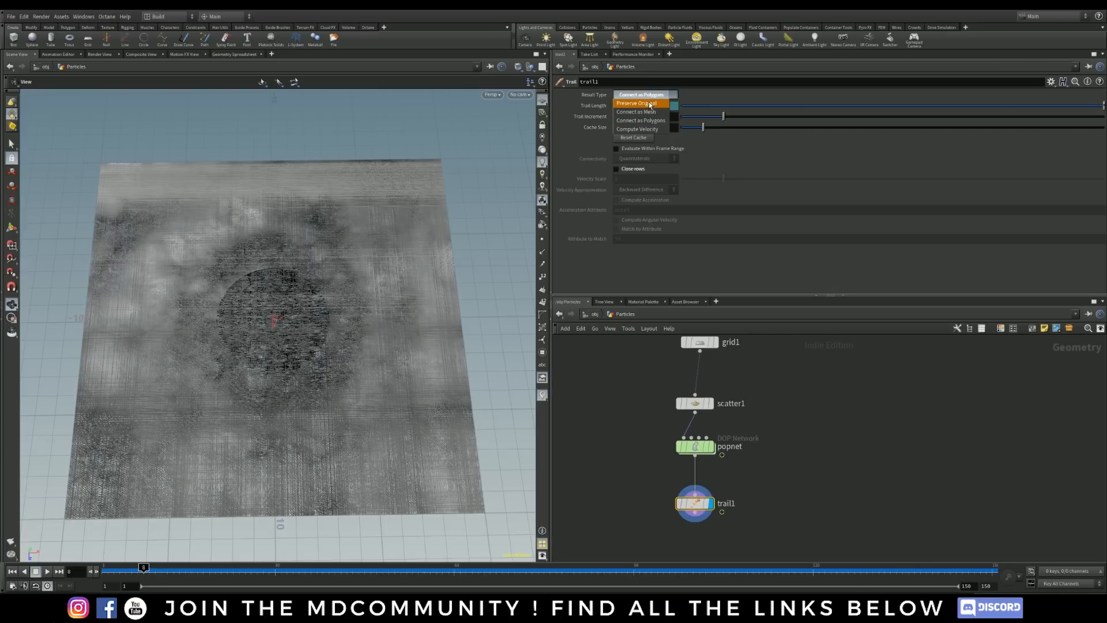
pyautogui.click(650, 103)
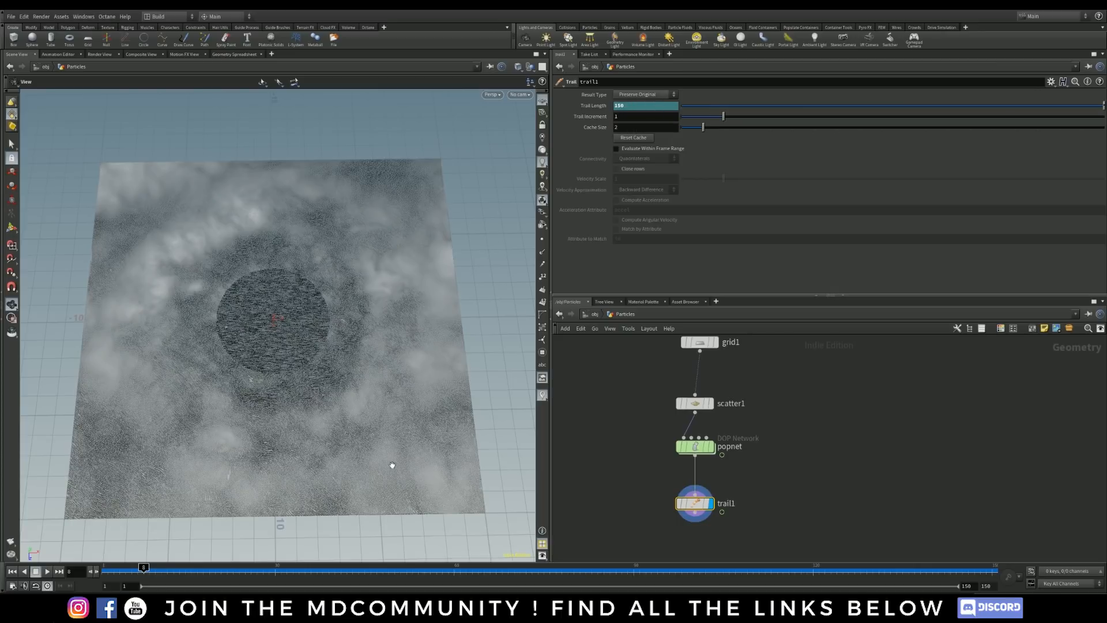
pyautogui.moveTo(390, 448); pyautogui.dragTo(369, 429, button='right')
pyautogui.moveTo(369, 428); pyautogui.dragTo(368, 409, button='middle')
pyautogui.moveTo(368, 409); pyautogui.dragTo(296, 410)
pyautogui.moveTo(296, 410); pyautogui.dragTo(332, 388, button='middle')
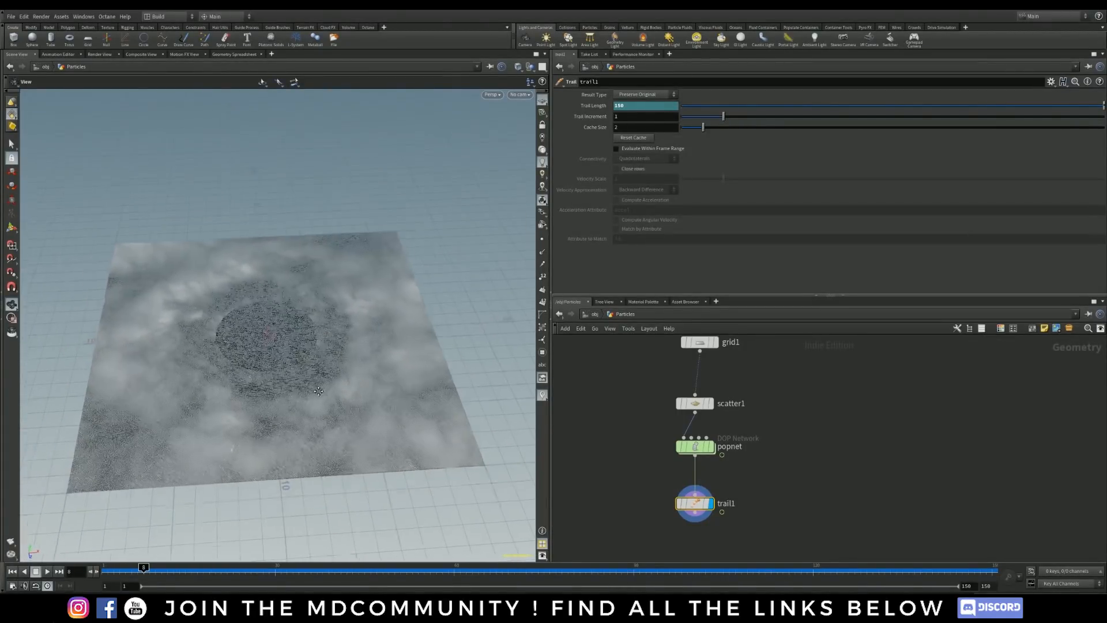
pyautogui.moveTo(332, 389); pyautogui.dragTo(292, 425)
pyautogui.moveTo(292, 425); pyautogui.dragTo(313, 449, button='middle')
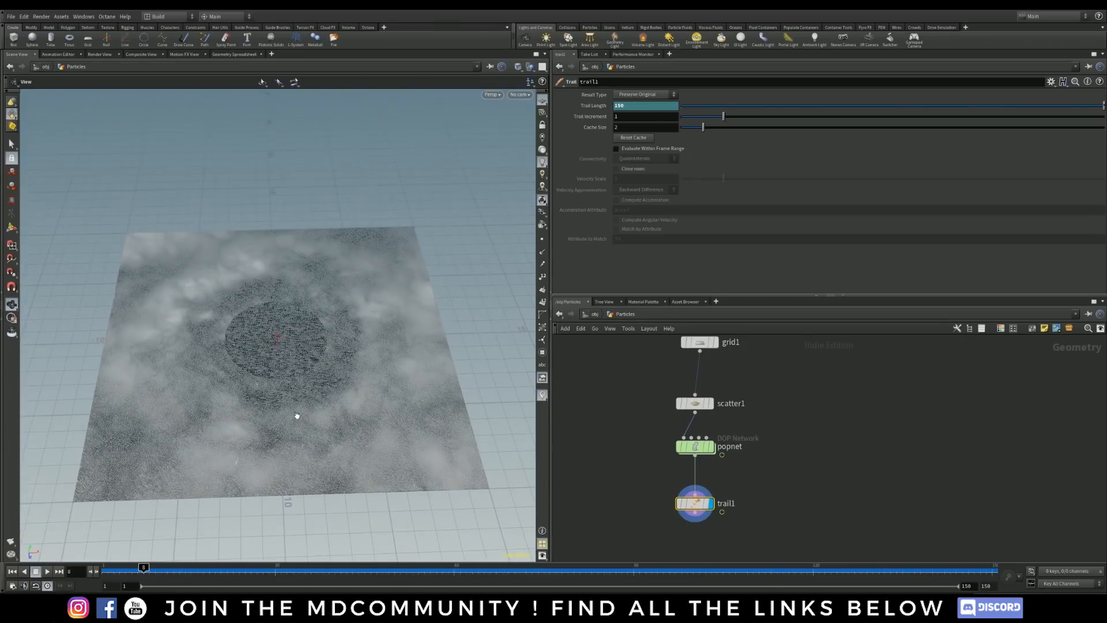
pyautogui.moveTo(297, 414); pyautogui.dragTo(291, 437)
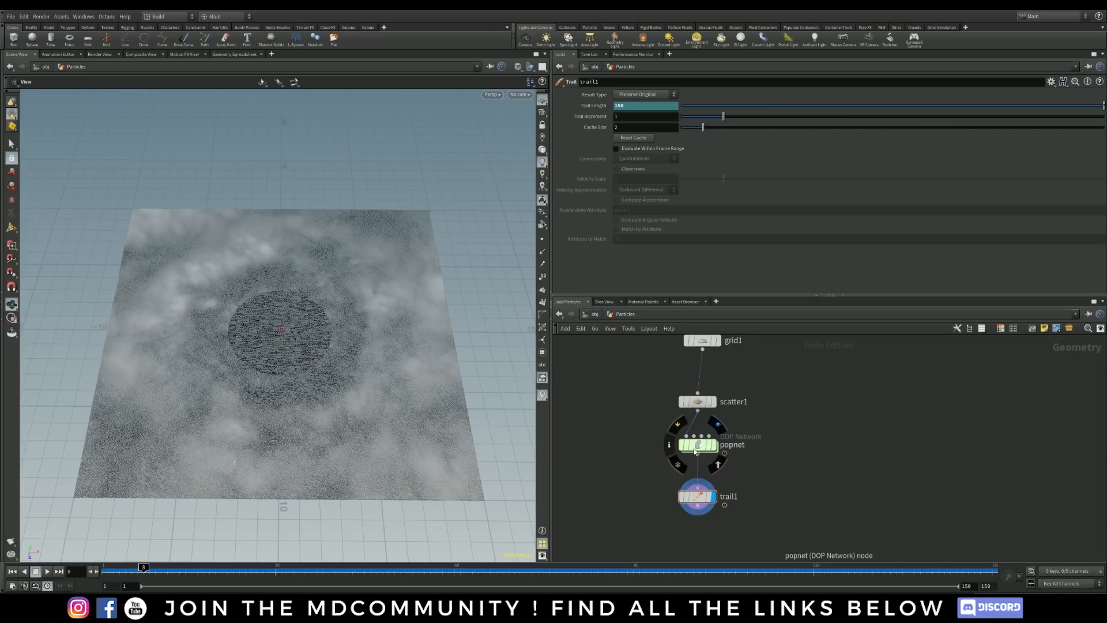
# Step: Rewind and play the simulation to check the point trails, stop the playback, and return to frame 1
pyautogui.click(13, 572)
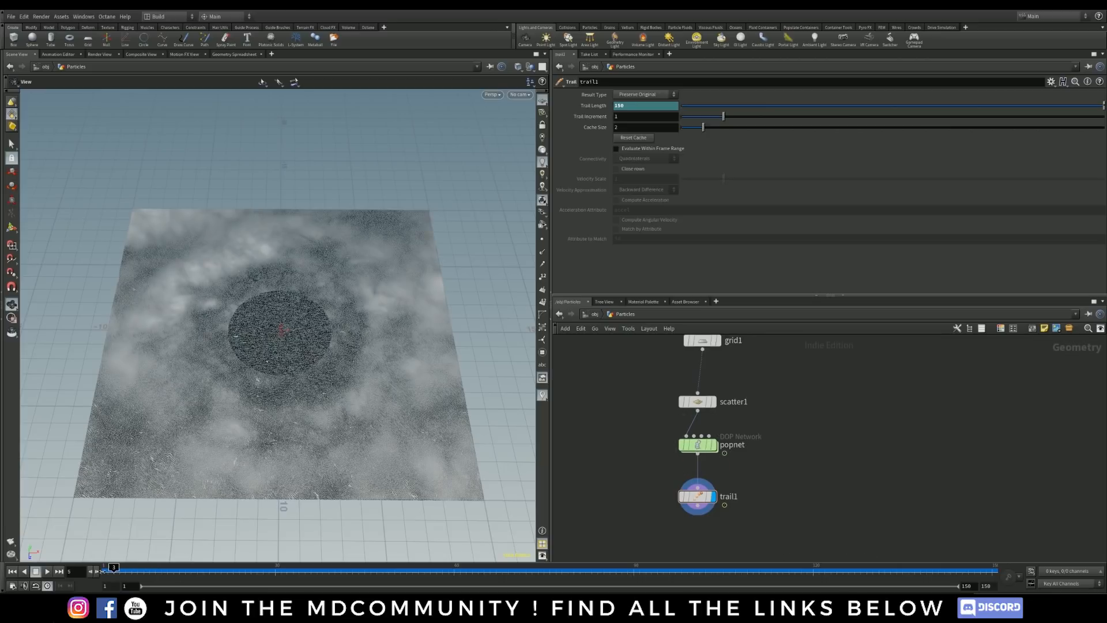
pyautogui.click(46, 572)
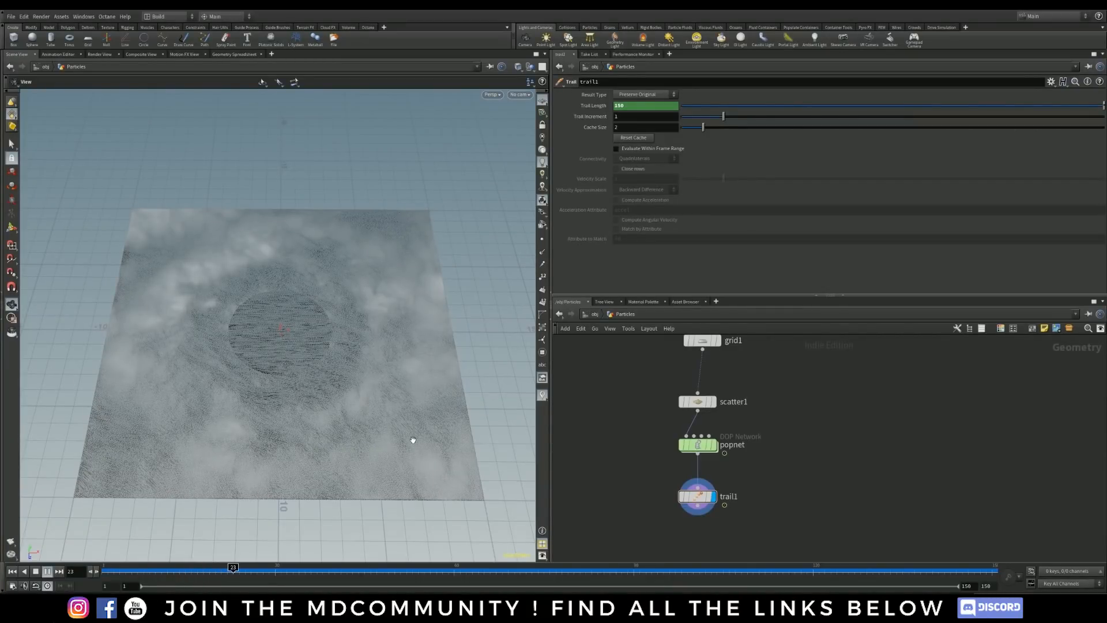
pyautogui.click(48, 575)
pyautogui.moveTo(179, 572); pyautogui.dragTo(107, 573)
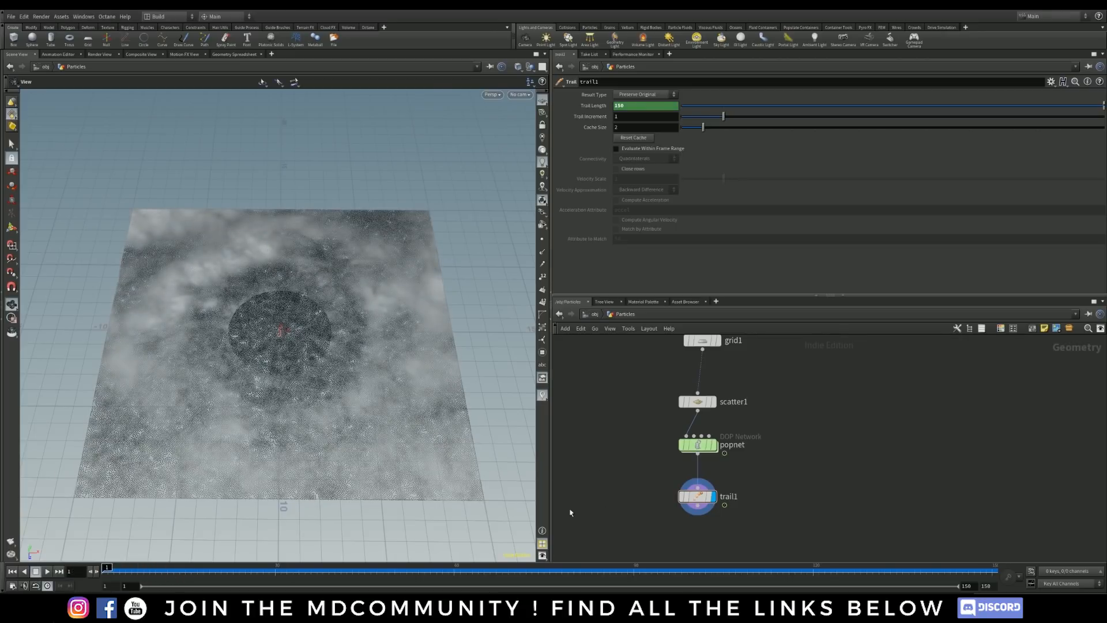
# Step: Inside popnet's popvop1, delete the connection from colormap1 to geometryvopoutput1, keeping the one to bind1
pyautogui.doubleClick(698, 444)
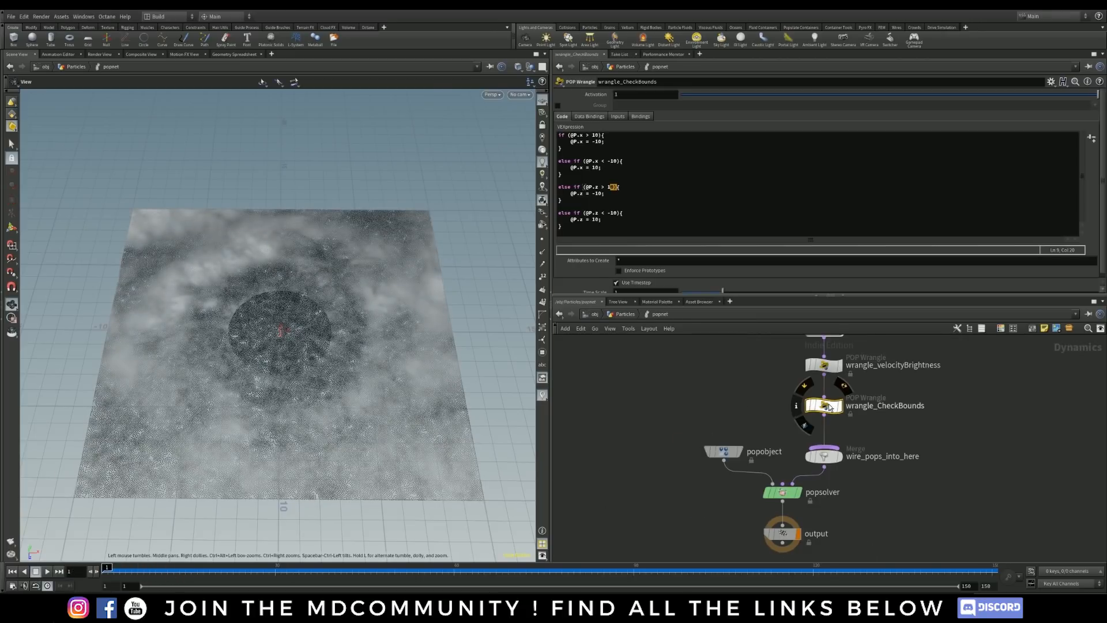
pyautogui.moveTo(759, 363); pyautogui.dragTo(726, 417, button='middle')
pyautogui.doubleClick(792, 381)
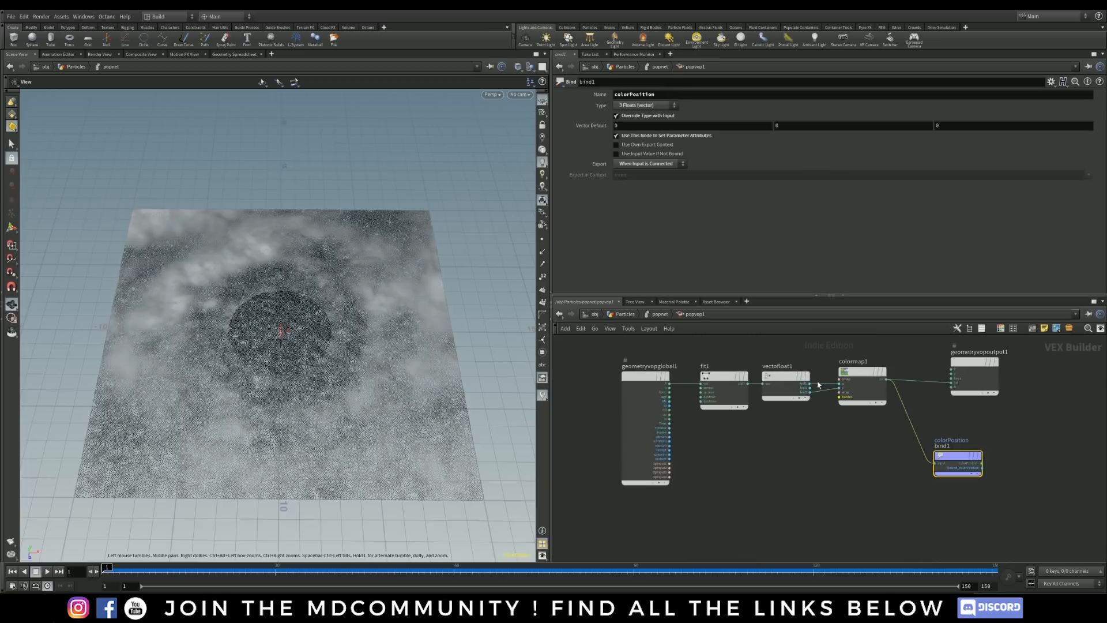
pyautogui.moveTo(865, 370); pyautogui.dragTo(863, 371)
pyautogui.moveTo(969, 362); pyautogui.dragTo(964, 362)
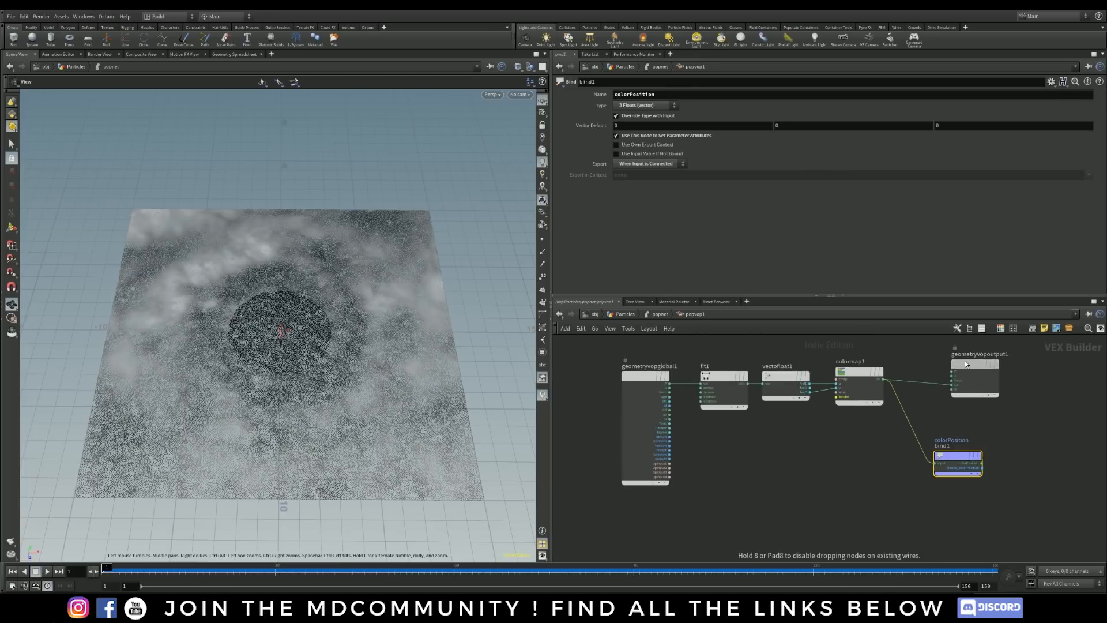
pyautogui.click(922, 381)
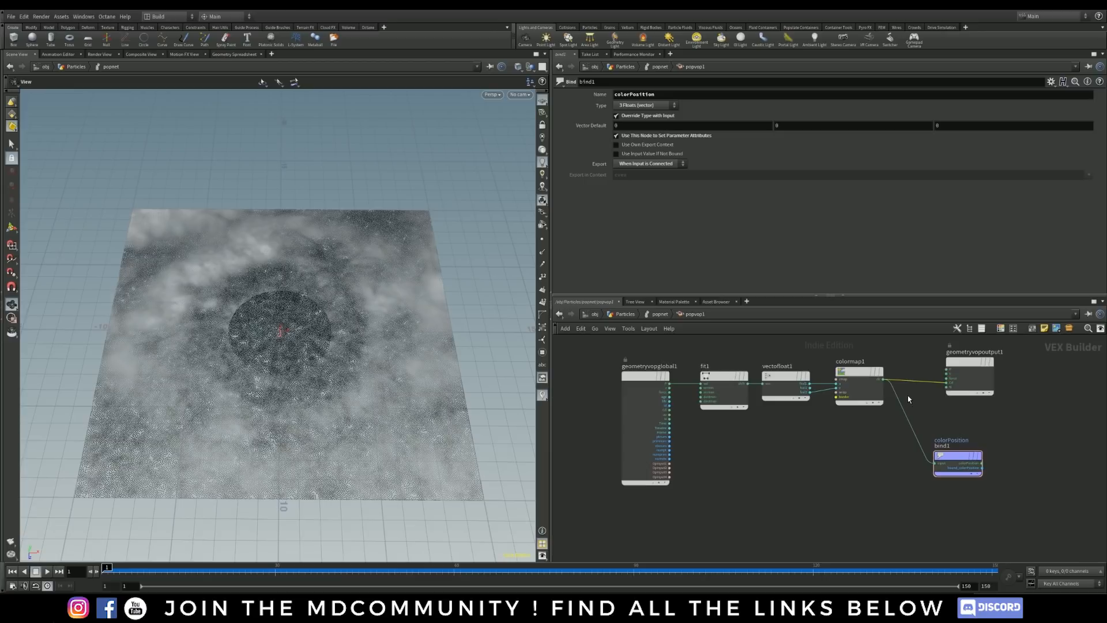
pyautogui.press('Delete')
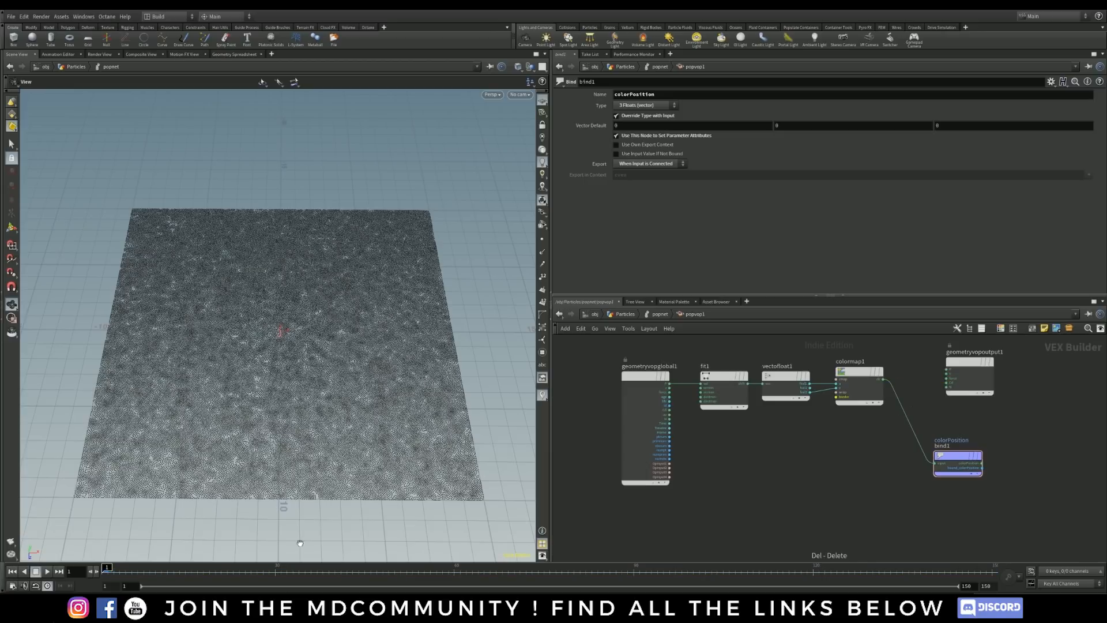
# Step: Go back up to the Particles network and play the simulation to check the trails without the image colour
pyautogui.press('u')
pyautogui.press('u')
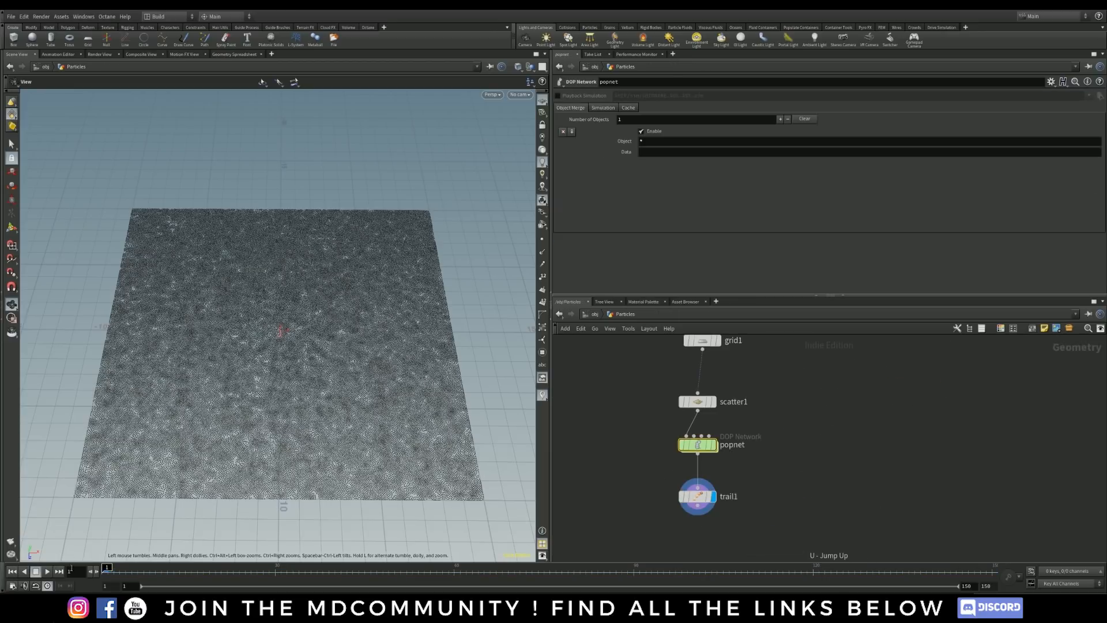
pyautogui.click(47, 572)
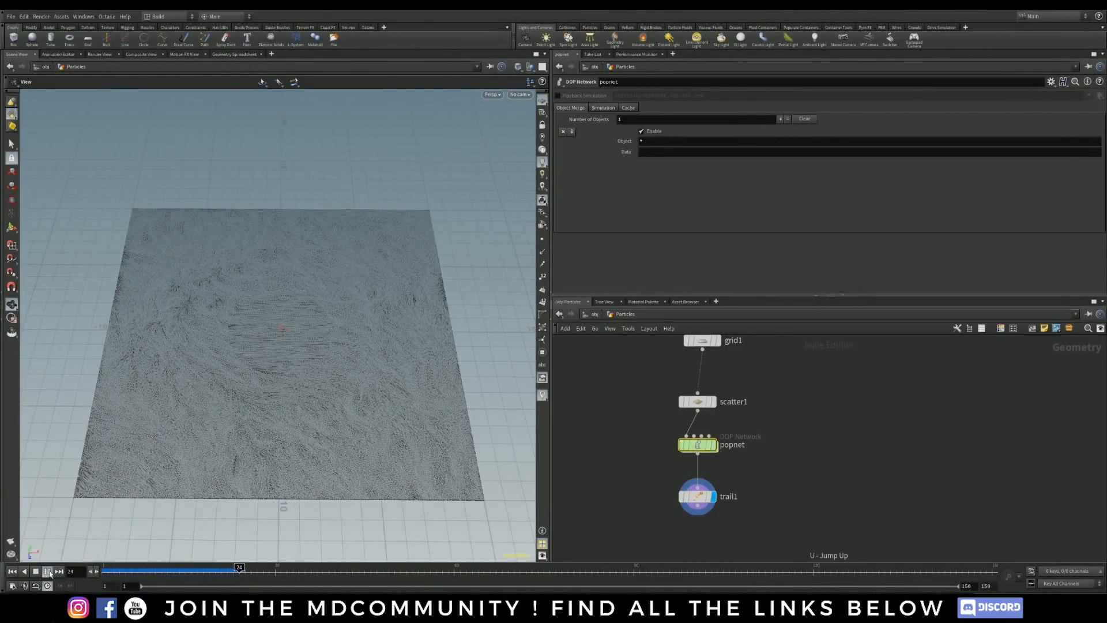
pyautogui.moveTo(348, 471); pyautogui.dragTo(481, 449)
# Step: Move grid1 and scatter1 up in the network to make room between scatter1 and popnet
pyautogui.moveTo(619, 437); pyautogui.dragTo(601, 460, button='middle')
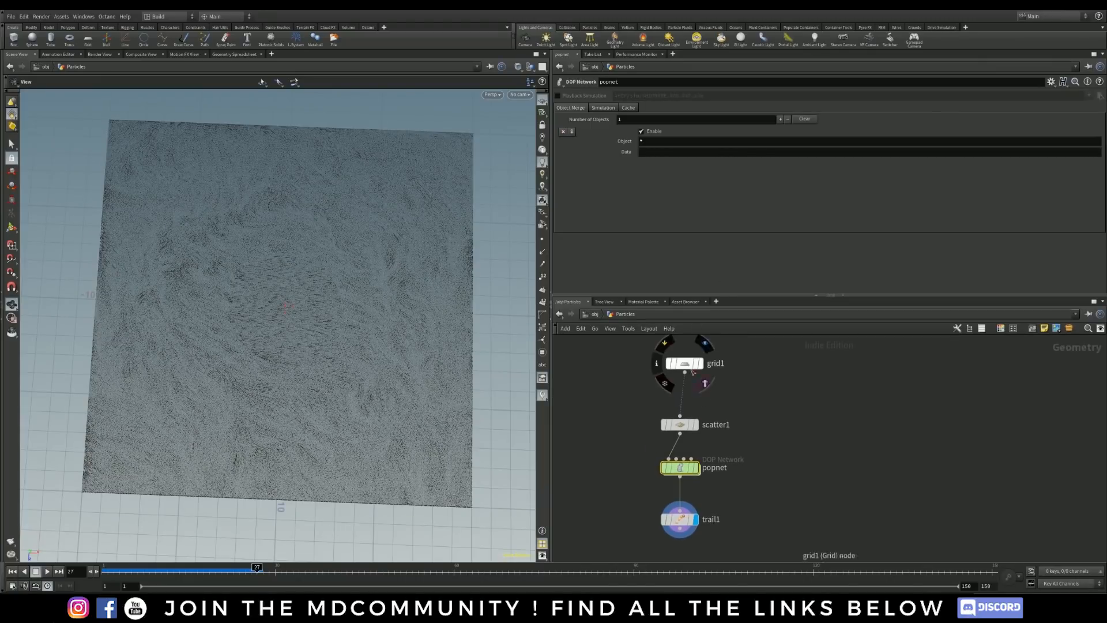
pyautogui.moveTo(685, 363); pyautogui.dragTo(672, 359)
pyautogui.moveTo(681, 419); pyautogui.dragTo(670, 396)
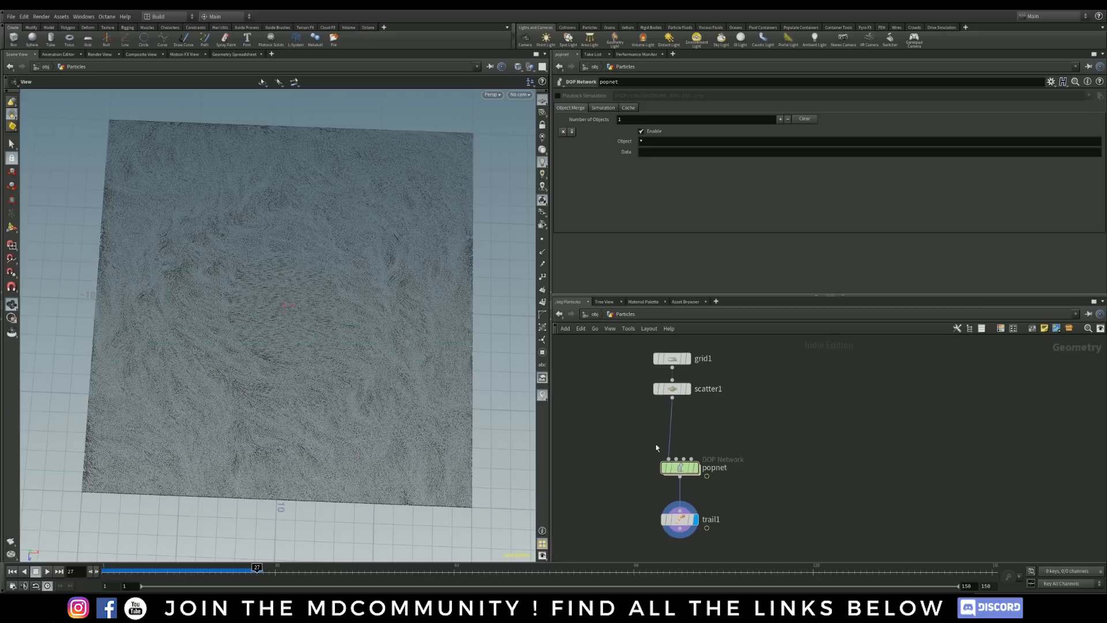
pyautogui.press('Tab')
pyautogui.write('pop')
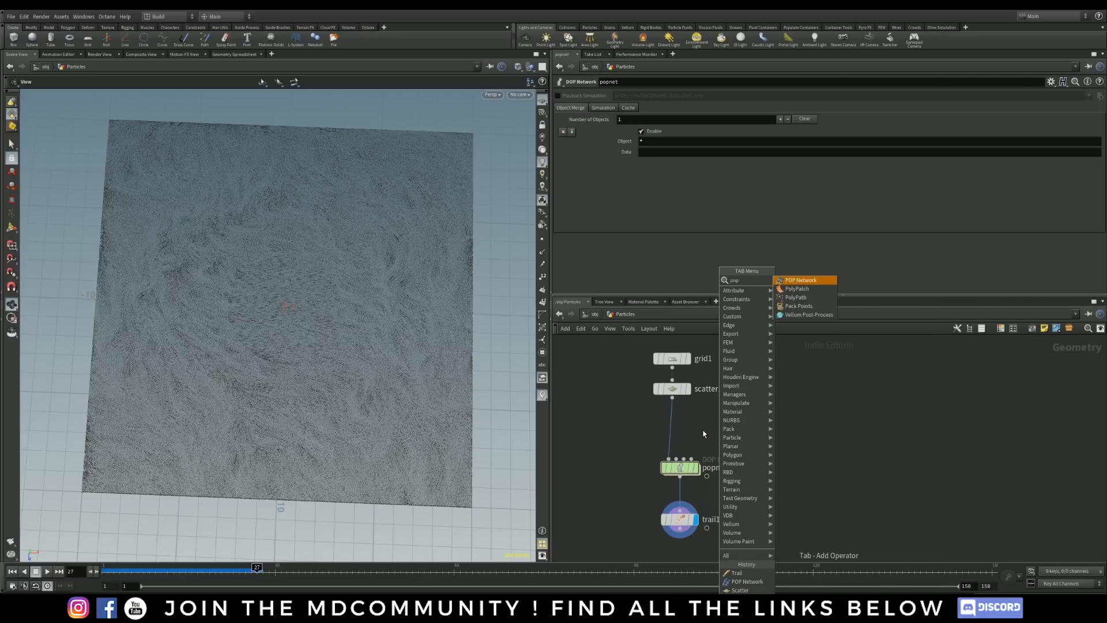
pyautogui.press('Escape')
# Step: Add a Color node and insert it between scatter1 and popnet
pyautogui.press('Tab')
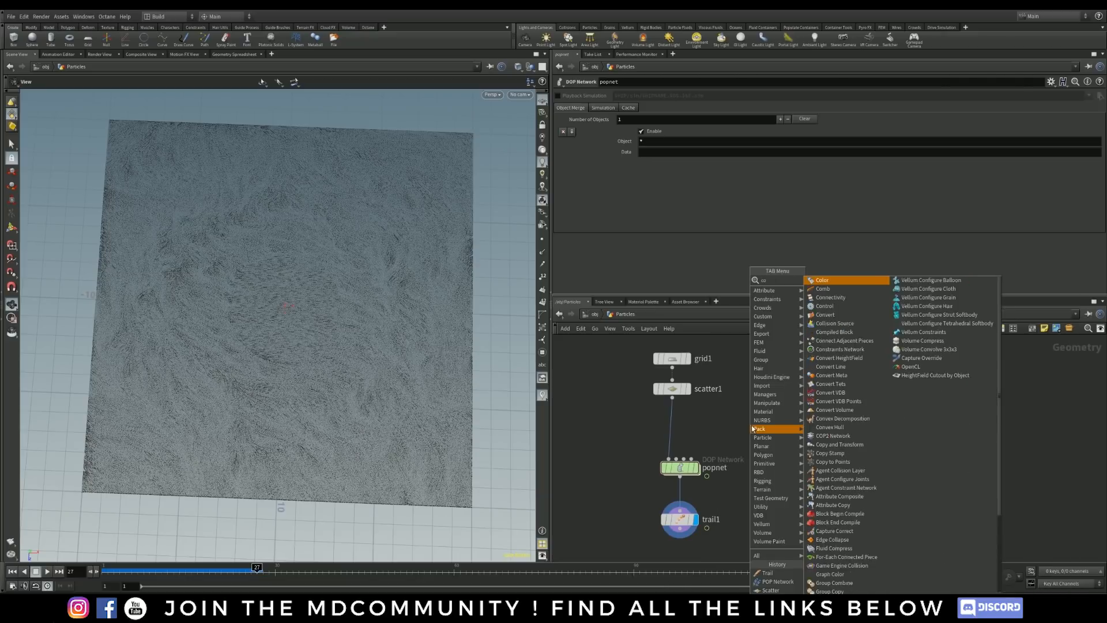
pyautogui.write('colo')
pyautogui.click(835, 281)
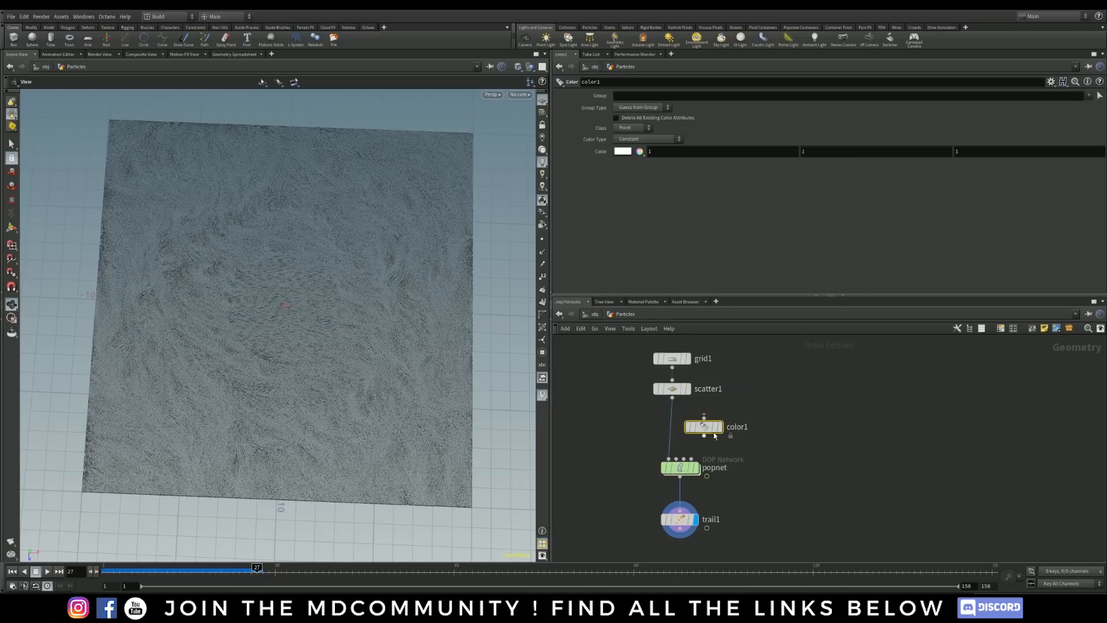
pyautogui.click(676, 433)
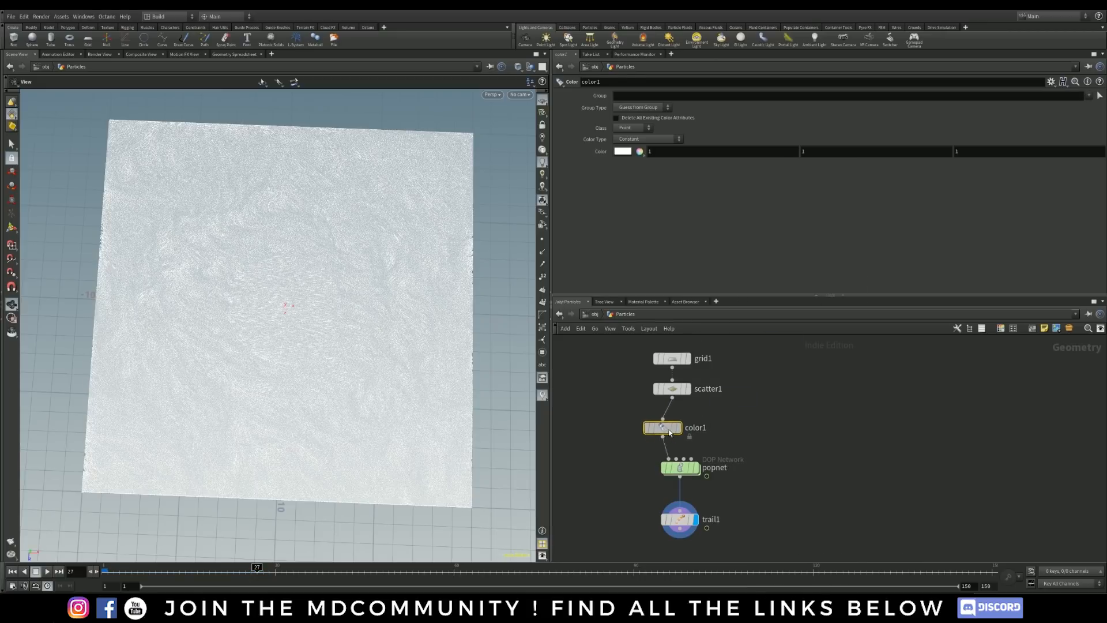
# Step: Set the viewport's particle display Point Size to 1 pixel in the Geometry display options
pyautogui.moveTo(499, 448); pyautogui.dragTo(392, 326)
pyautogui.moveTo(167, 480); pyautogui.dragTo(352, 417, button='right')
pyautogui.moveTo(352, 418)
pyautogui.mouseDown()
pyautogui.moveTo(318, 458)
pyautogui.moveTo(356, 465)
pyautogui.moveTo(331, 457)
pyautogui.moveTo(334, 429)
pyautogui.mouseUp()
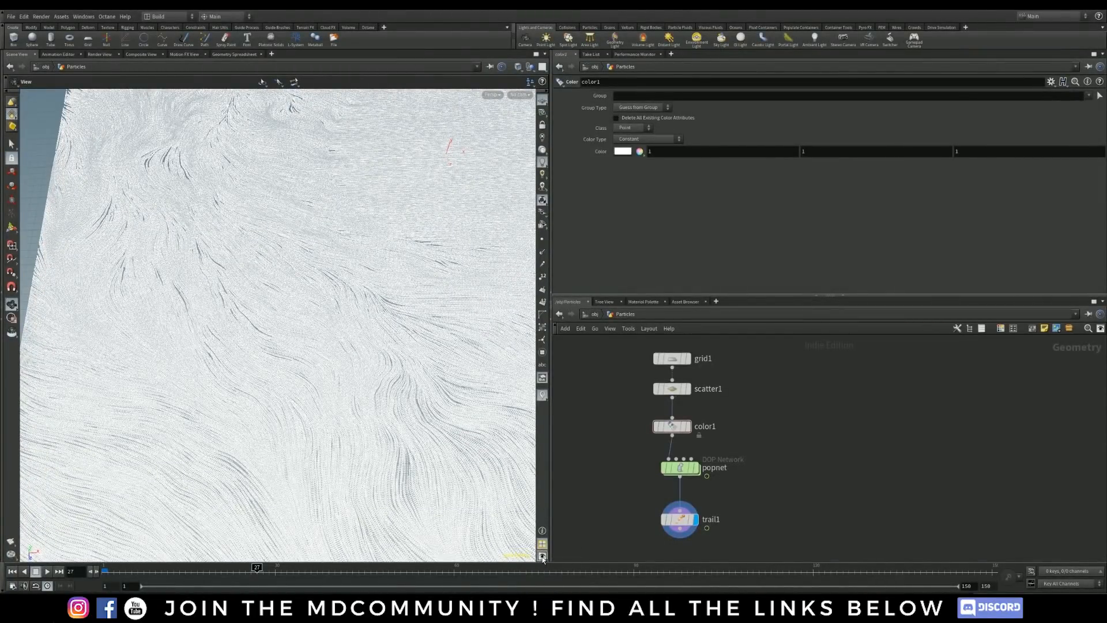
pyautogui.click(542, 556)
pyautogui.click(684, 398)
pyautogui.click(543, 556)
pyautogui.moveTo(472, 403); pyautogui.dragTo(330, 233)
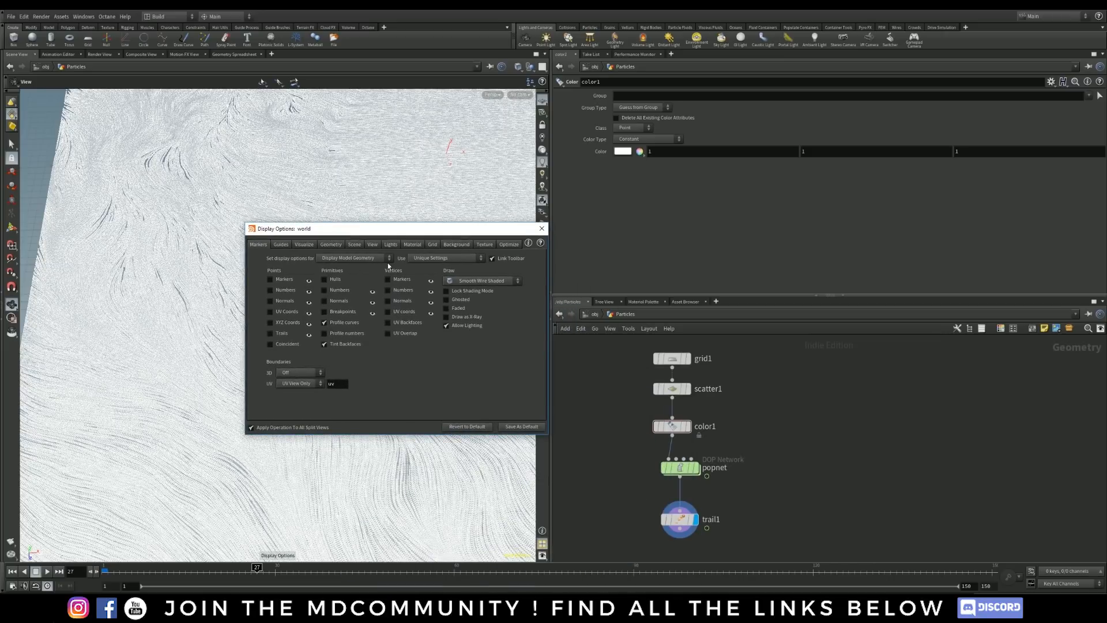
pyautogui.click(329, 245)
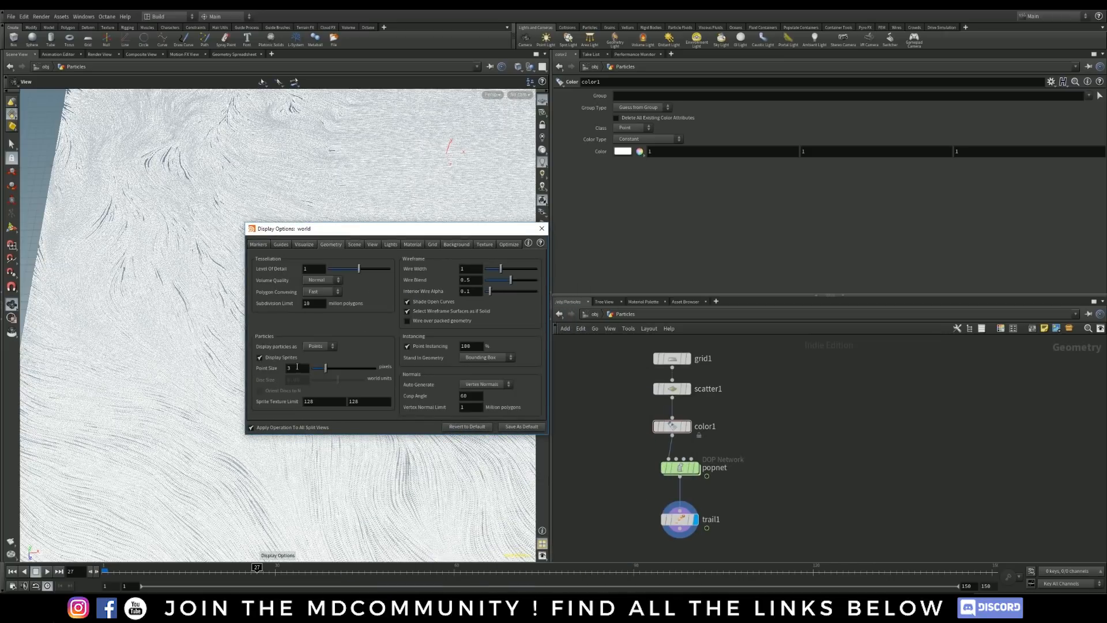
pyautogui.press('Return')
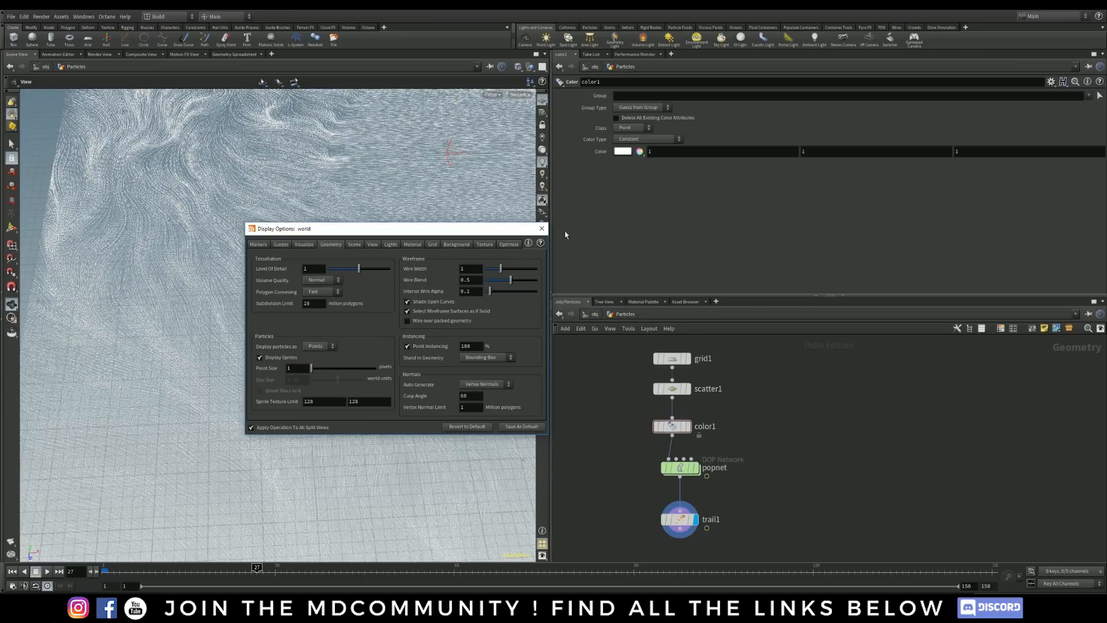
pyautogui.click(542, 228)
# Step: Examine the thinner white particle trails up close from several angles in the viewport
pyautogui.moveTo(326, 342); pyautogui.dragTo(239, 368, button='right')
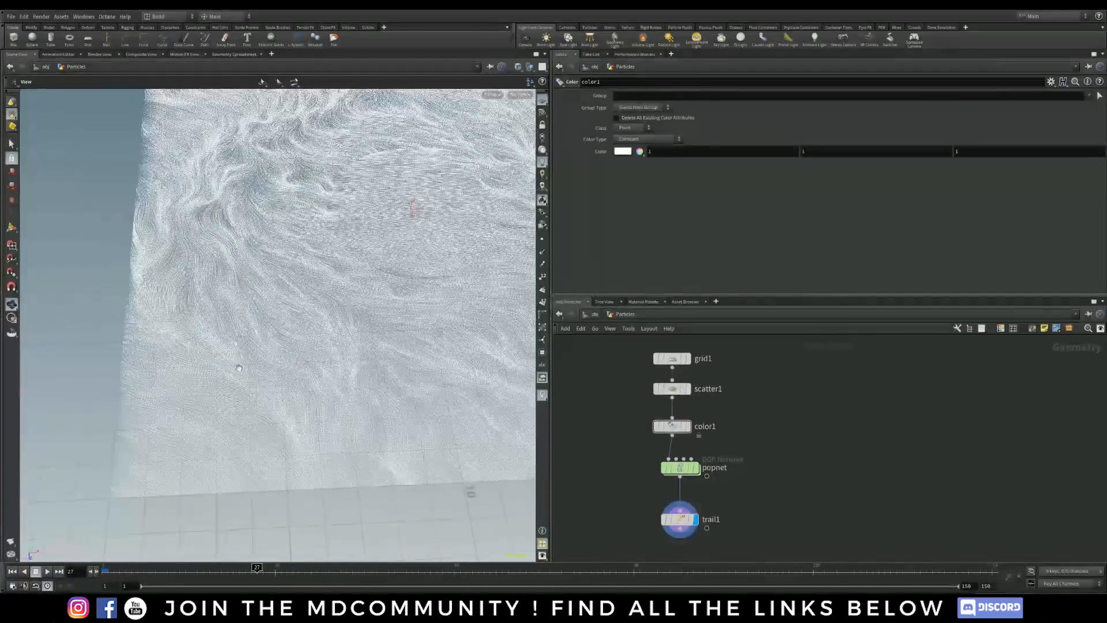
pyautogui.moveTo(310, 345); pyautogui.dragTo(172, 360, button='middle')
pyautogui.moveTo(317, 352); pyautogui.dragTo(346, 350, button='right')
pyautogui.moveTo(346, 351); pyautogui.dragTo(324, 344)
pyautogui.moveTo(323, 344); pyautogui.dragTo(297, 396, button='middle')
pyautogui.moveTo(298, 396); pyautogui.dragTo(304, 353)
pyautogui.moveTo(304, 353); pyautogui.dragTo(367, 339, button='right')
pyautogui.moveTo(444, 326); pyautogui.dragTo(247, 378, button='right')
# Step: Switch the viewport background's Color Scheme to Dark in the display options and inspect the trails against it
pyautogui.press('d')
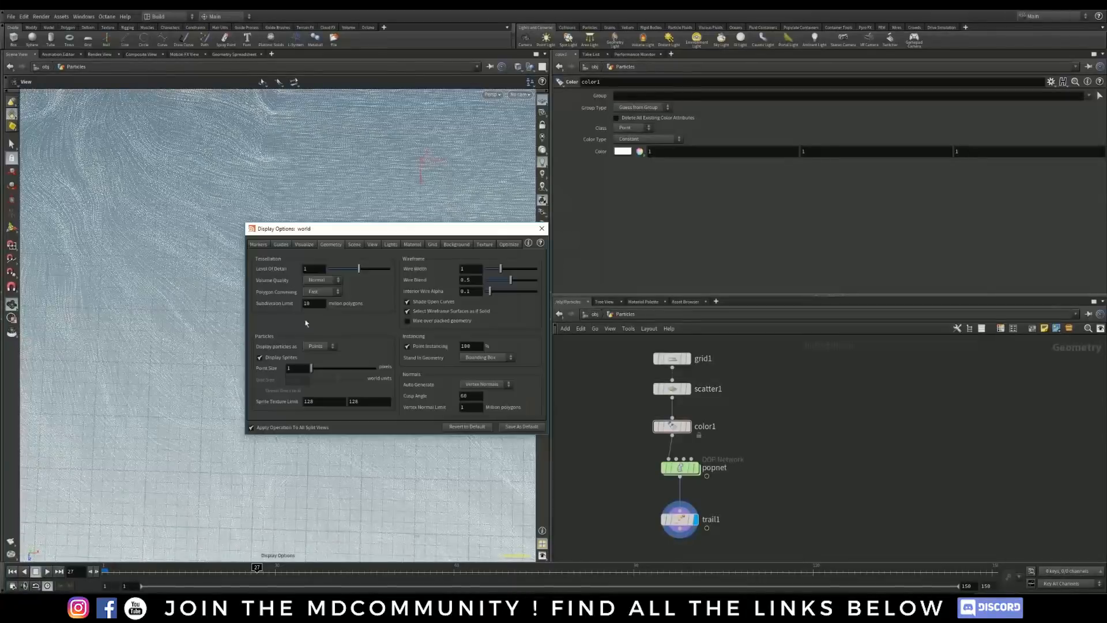
pyautogui.click(452, 244)
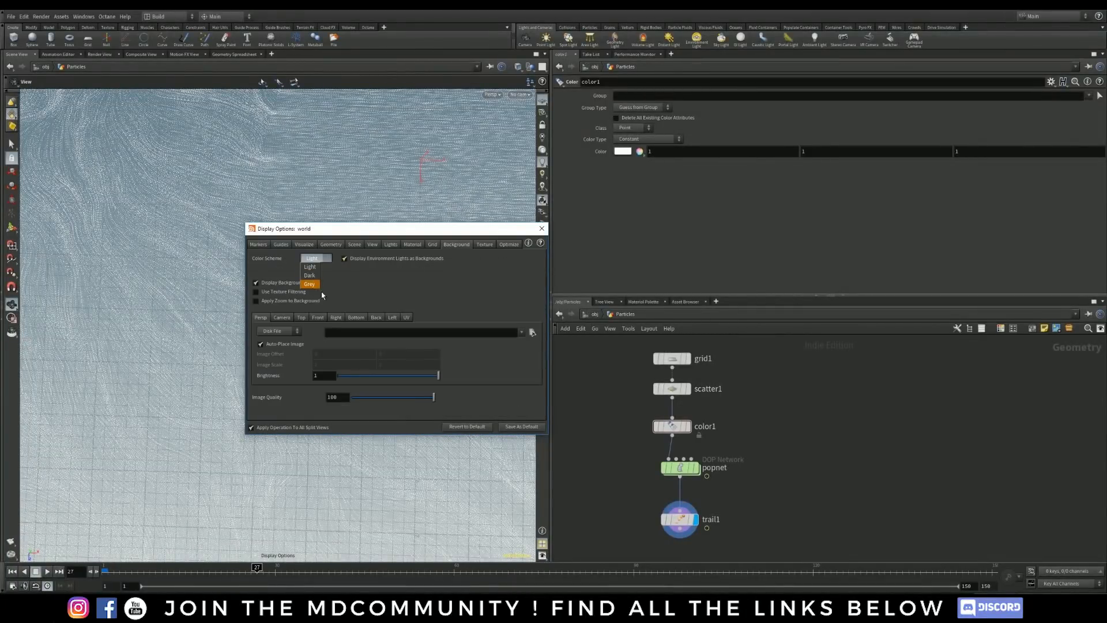
pyautogui.click(311, 275)
pyautogui.click(540, 232)
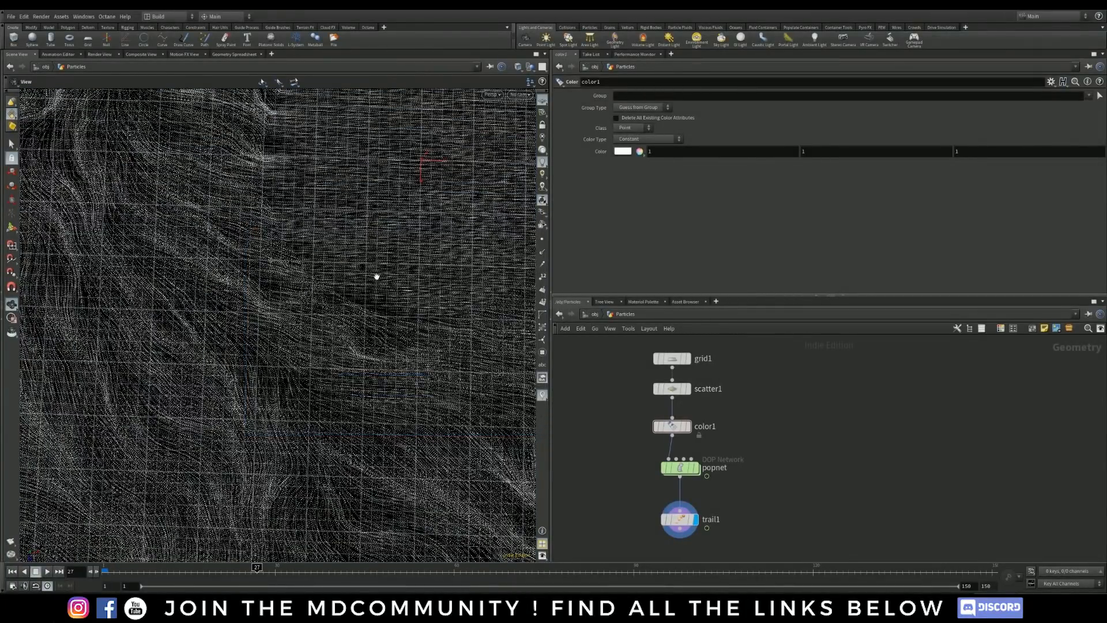
pyautogui.moveTo(376, 275); pyautogui.dragTo(254, 305, button='right')
pyautogui.moveTo(254, 304); pyautogui.dragTo(347, 298, button='middle')
pyautogui.moveTo(346, 298); pyautogui.dragTo(129, 355, button='right')
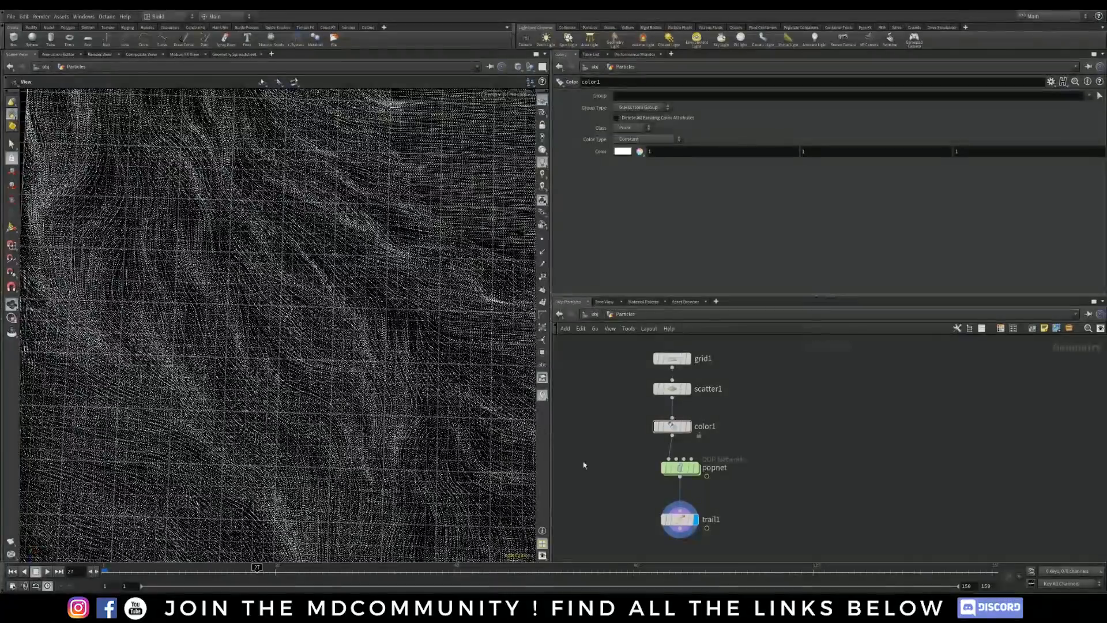
# Step: Inside popnet, add float speed = chf("SpeedMult"); below the angle line of wrangle_velocityBrightness and create its Speedmult parameter at 0.101
pyautogui.doubleClick(684, 470)
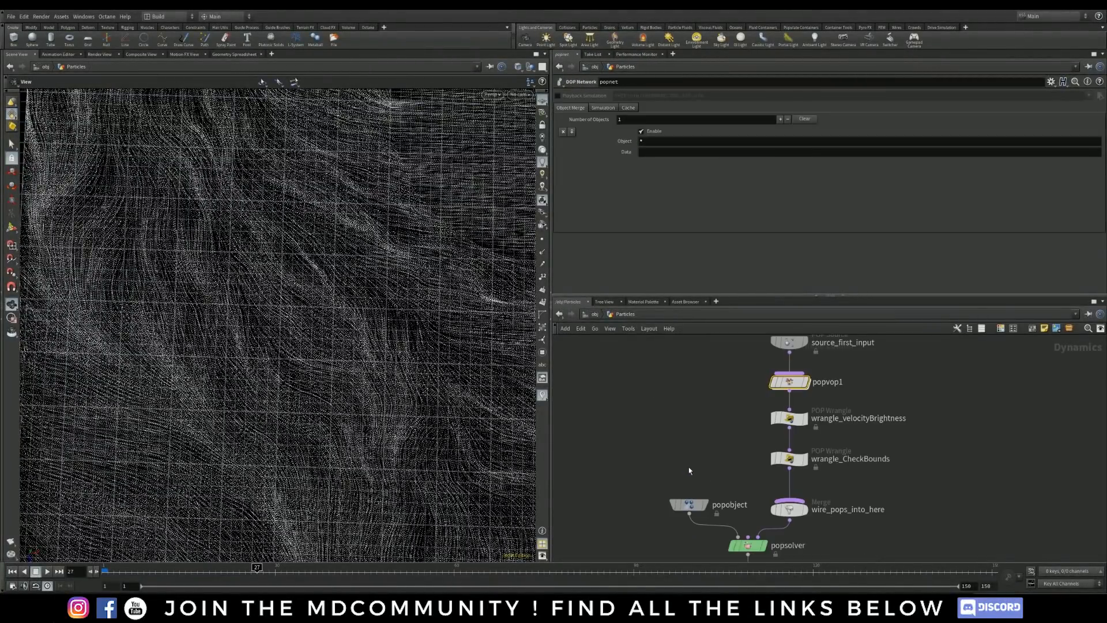
pyautogui.click(802, 422)
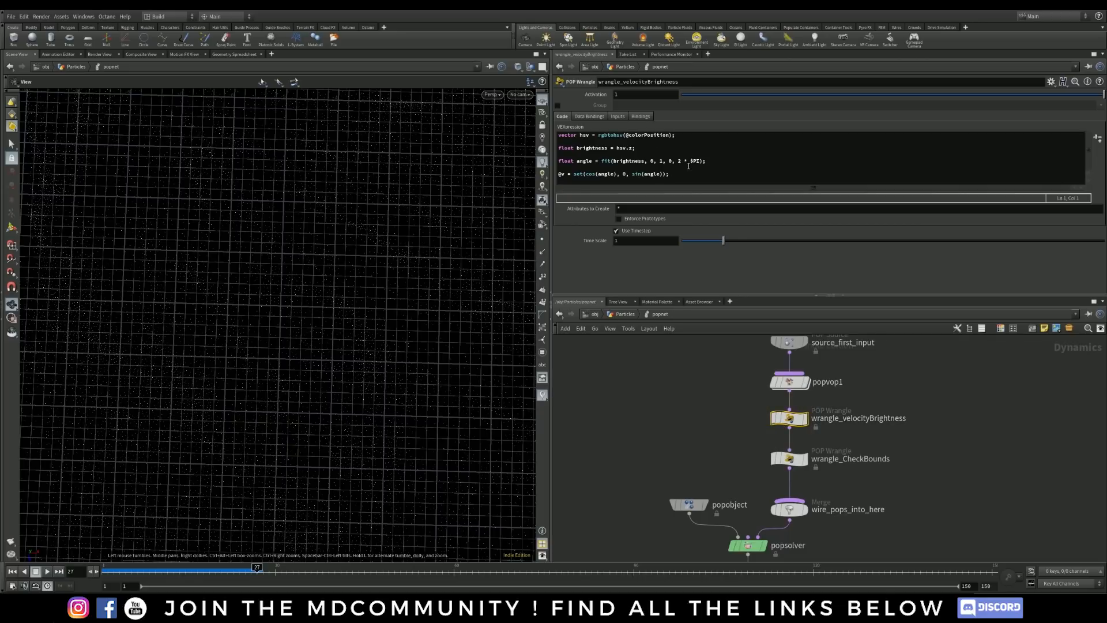
pyautogui.click(707, 164)
pyautogui.press('Return')
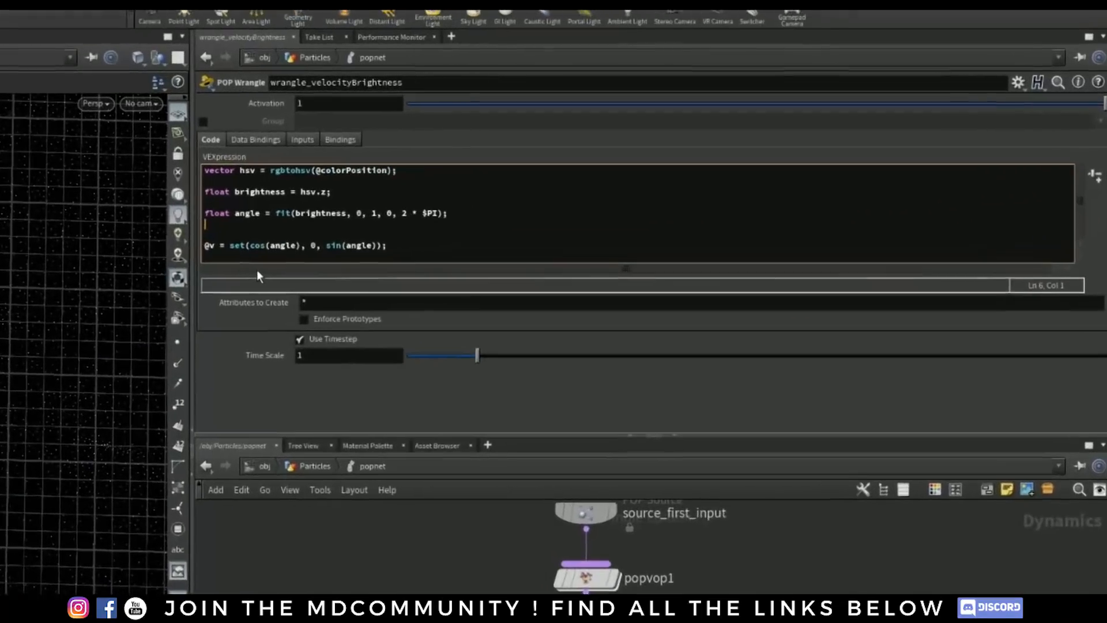
pyautogui.press('Return')
pyautogui.write('float sp')
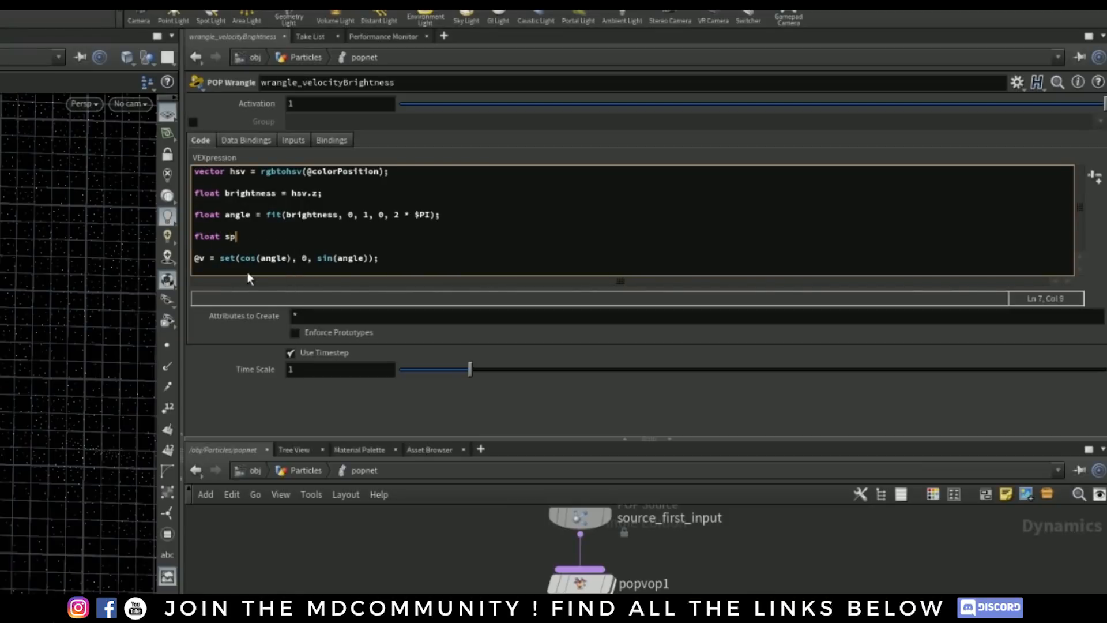
pyautogui.write('eed = ch')
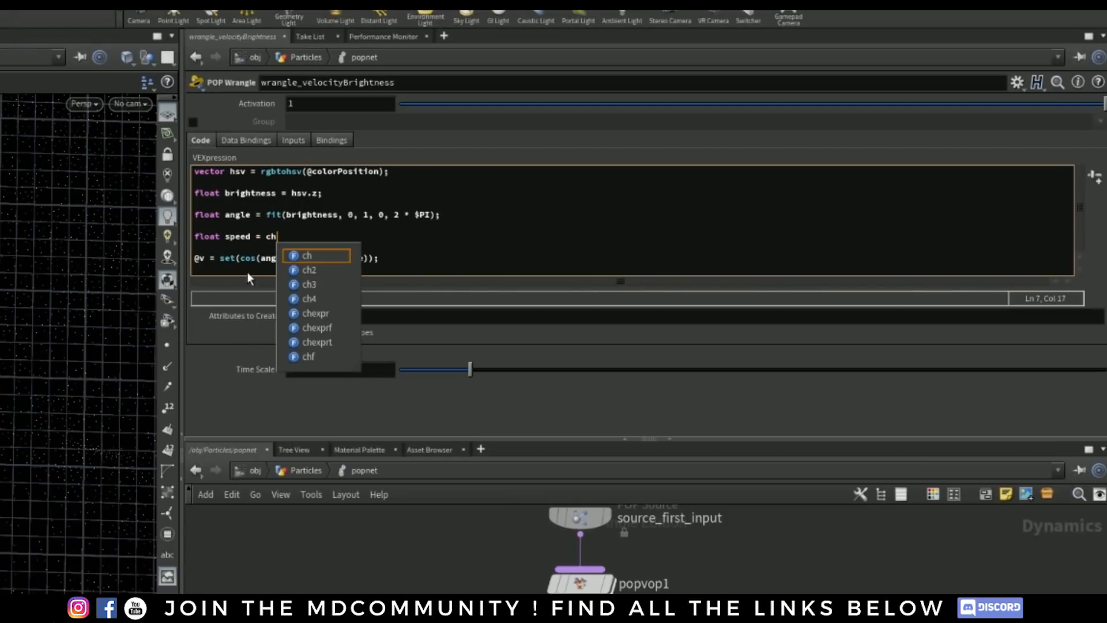
pyautogui.write('f("Spe')
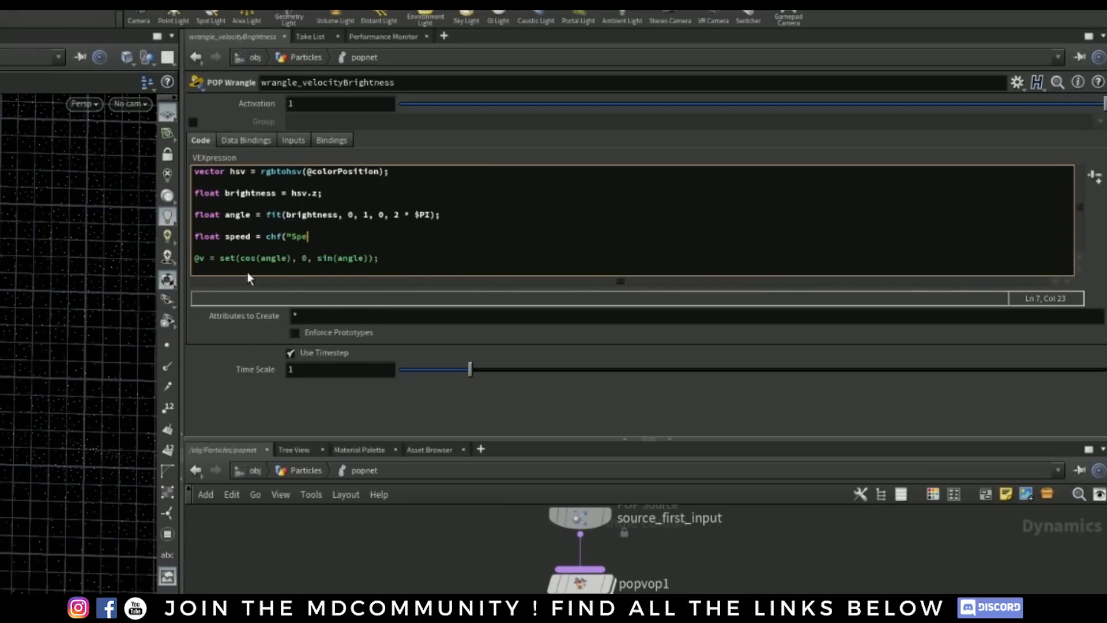
pyautogui.write('edMult")')
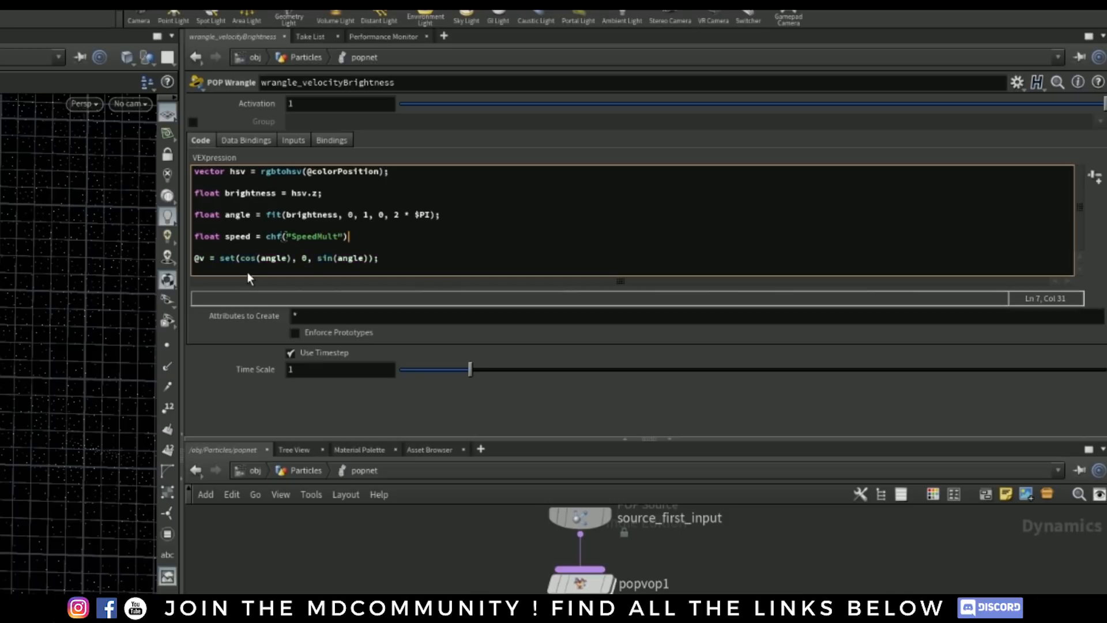
pyautogui.write(';')
pyautogui.click(1090, 184)
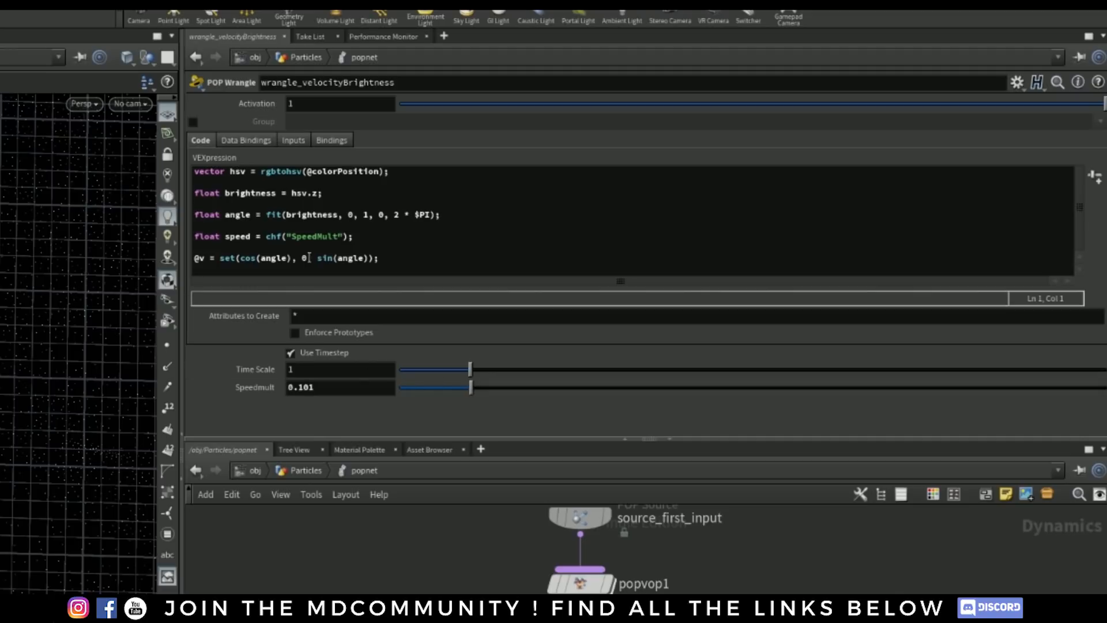
# Step: Multiply both cos(angle) and sin(angle) by speed in the @v = set(...) line of wrangle_velocityBrightness
pyautogui.doubleClick(245, 236)
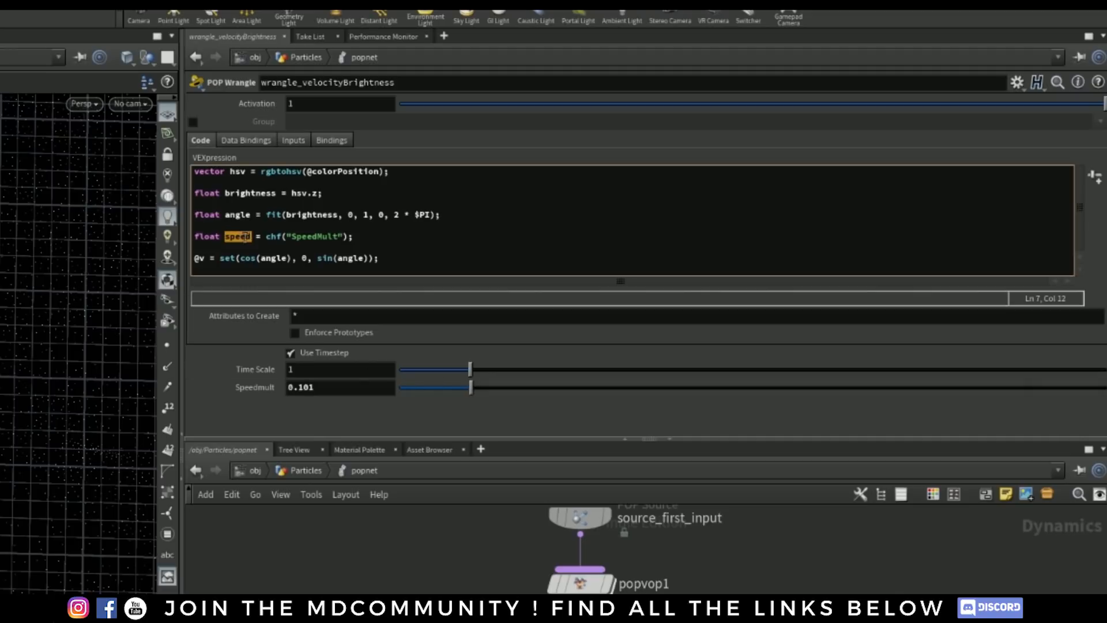
pyautogui.click(292, 258)
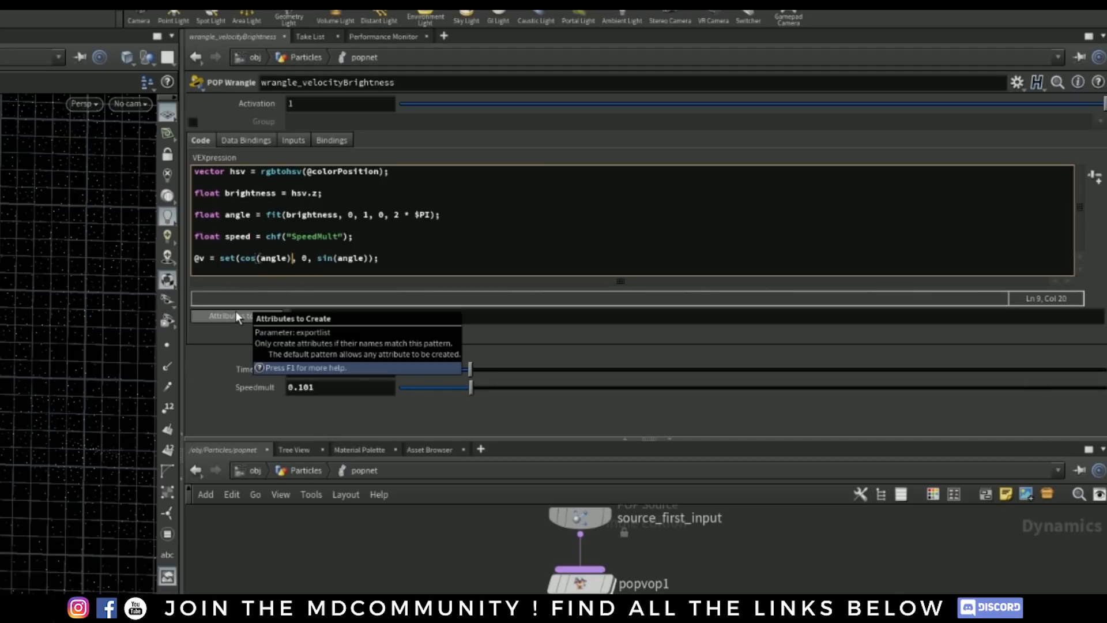
pyautogui.write('*')
pyautogui.write('speed')
pyautogui.press('Right')
pyautogui.press('Right')
pyautogui.press('Right')
pyautogui.press('Right')
pyautogui.press('Right')
pyautogui.press('Right')
pyautogui.press('Right')
pyautogui.press('Right')
pyautogui.press('Right')
pyautogui.press('Right')
pyautogui.press('Right')
pyautogui.press('Right')
pyautogui.press('Right')
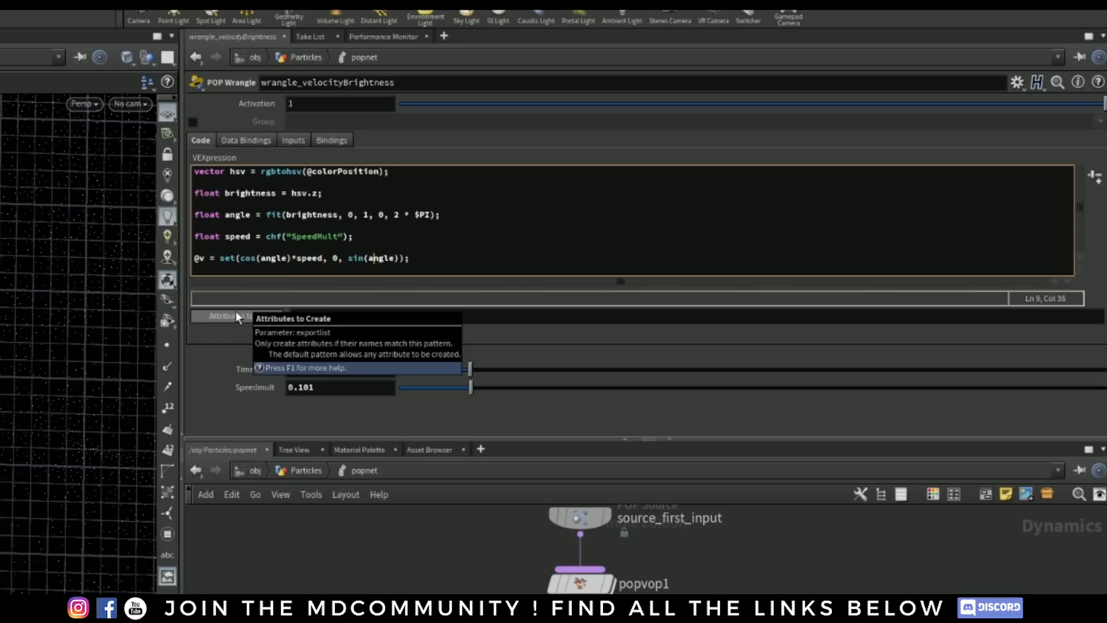
pyautogui.press('Right')
pyautogui.write('*')
pyautogui.write('speed')
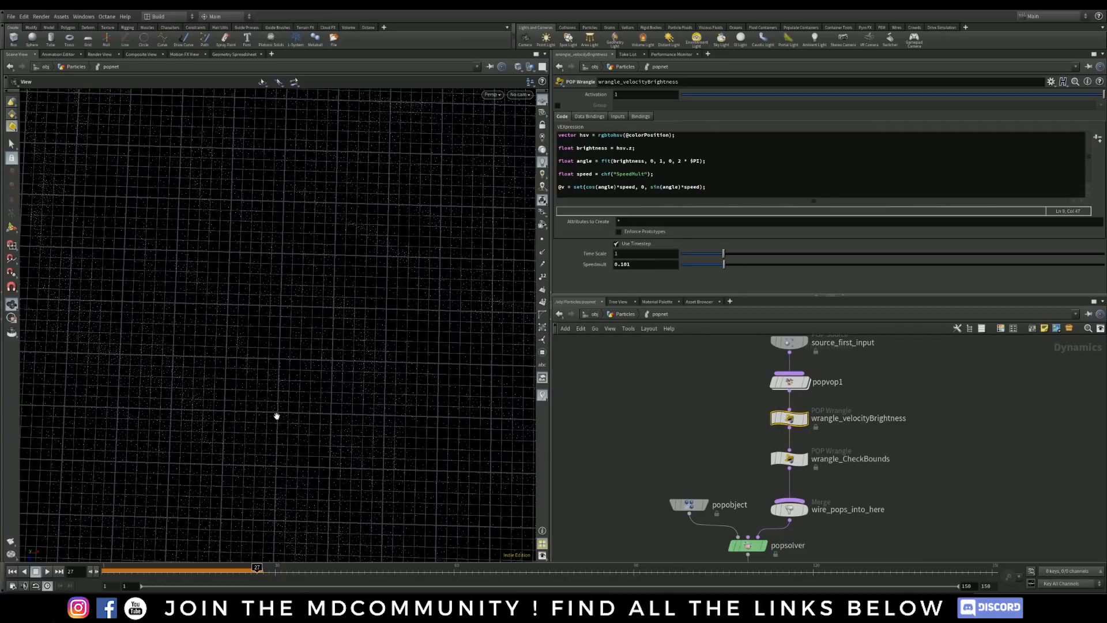
# Step: Replay the simulation from the start, viewing the slower trails at the Particles level, and stop the playback
pyautogui.click(19, 571)
pyautogui.click(47, 571)
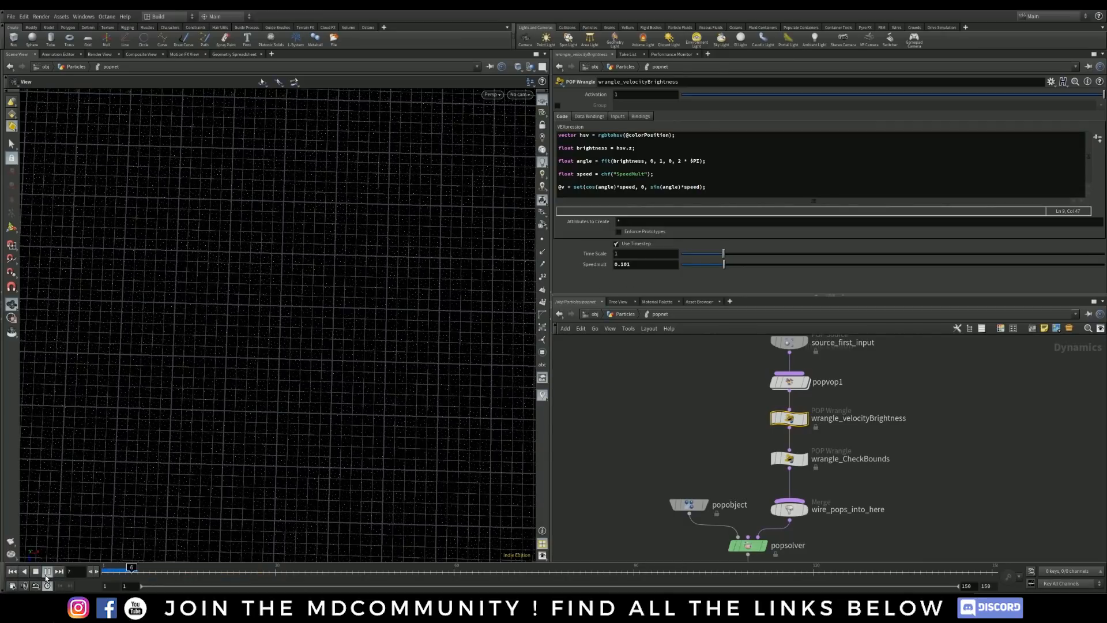
pyautogui.press('u')
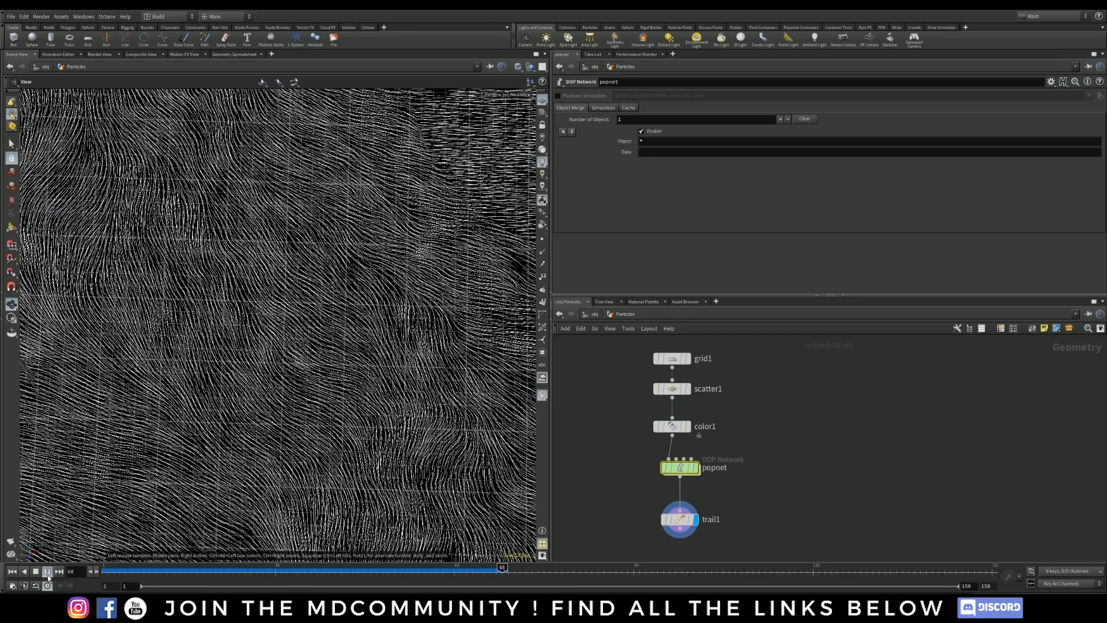
pyautogui.click(48, 572)
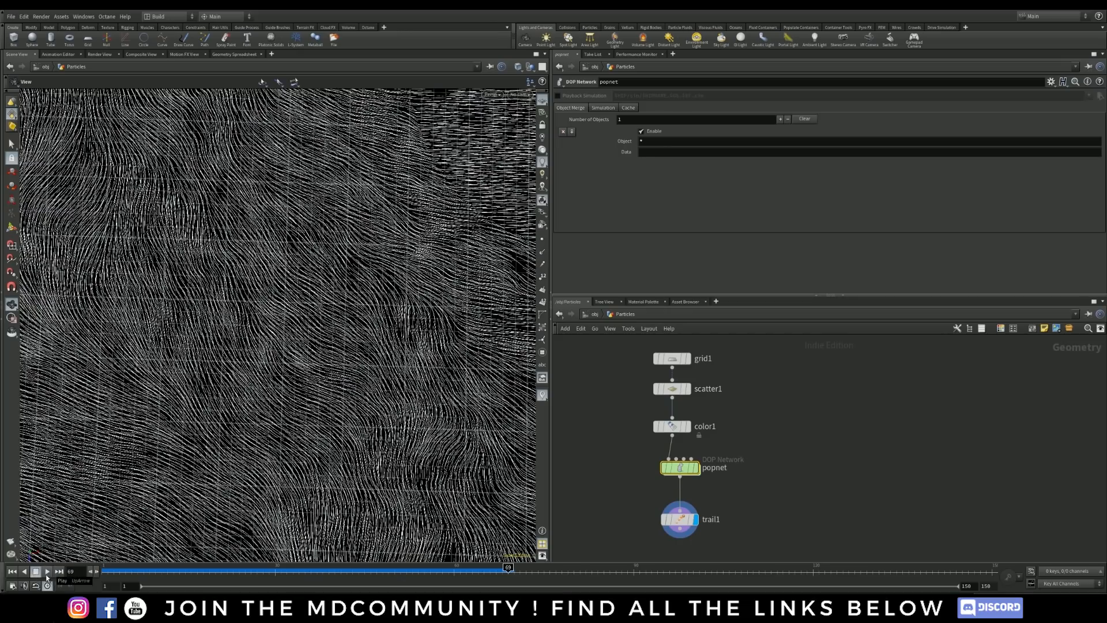
# Step: Go back inside popnet and set Speedmult on wrangle_velocityBrightness to 0.1
pyautogui.doubleClick(686, 466)
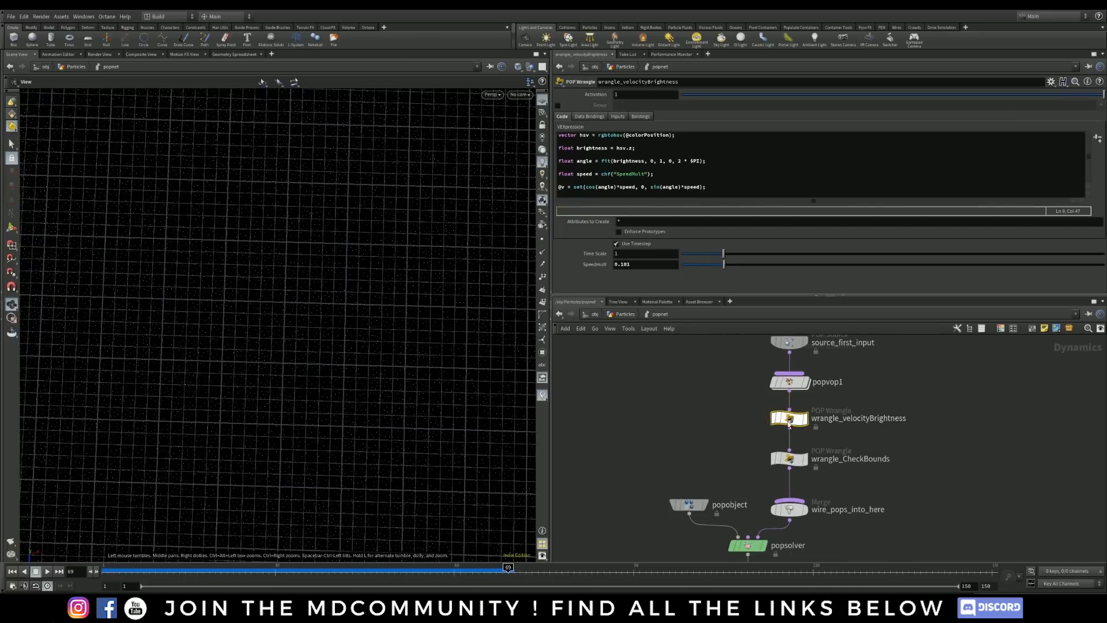
pyautogui.moveTo(724, 266); pyautogui.dragTo(722, 266)
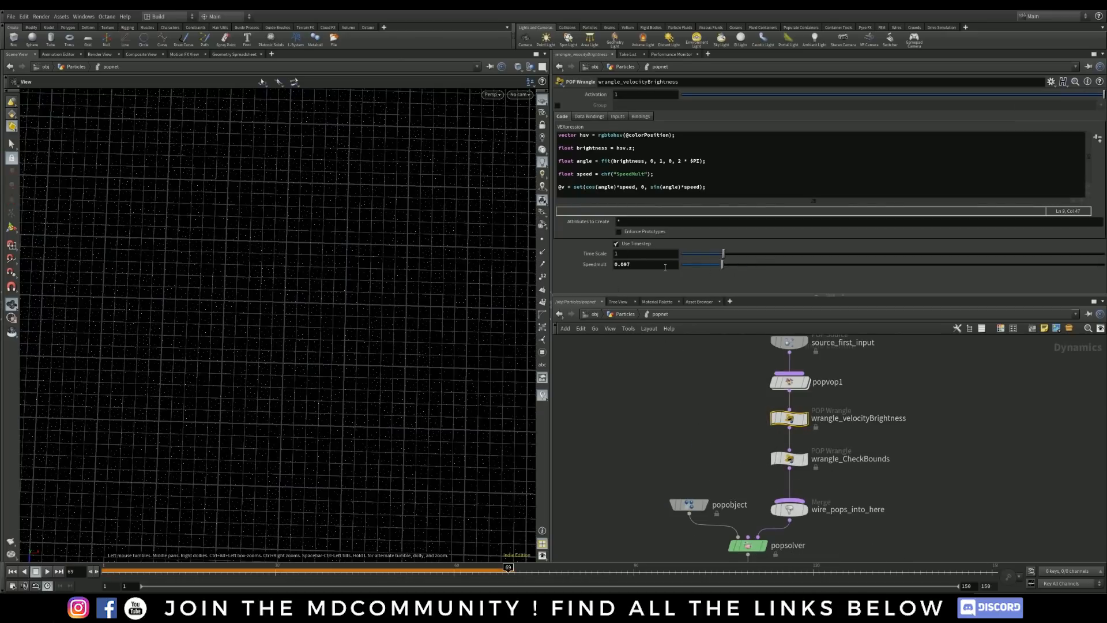
pyautogui.doubleClick(622, 266)
pyautogui.write('0.1')
pyautogui.press('Return')
# Step: Set Speedmult on wrangle_velocityBrightness to 1 and return to the Particles network
pyautogui.moveTo(346, 353); pyautogui.dragTo(178, 435, button='middle')
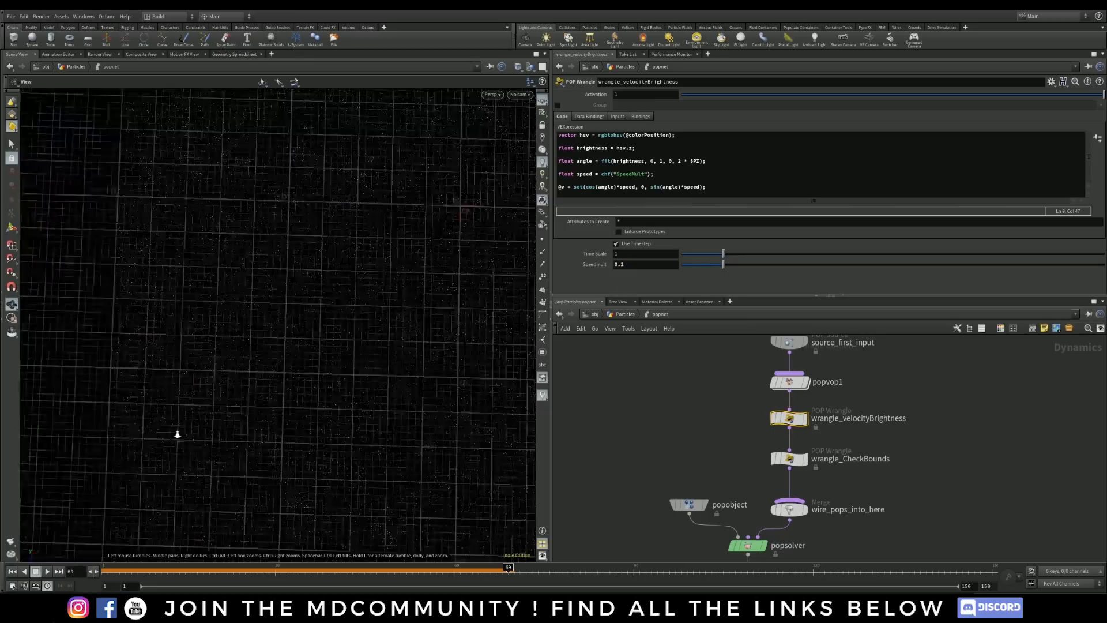
pyautogui.moveTo(178, 435); pyautogui.dragTo(192, 423, button='right')
pyautogui.moveTo(346, 369); pyautogui.dragTo(203, 417, button='middle')
pyautogui.moveTo(198, 435); pyautogui.dragTo(319, 400, button='right')
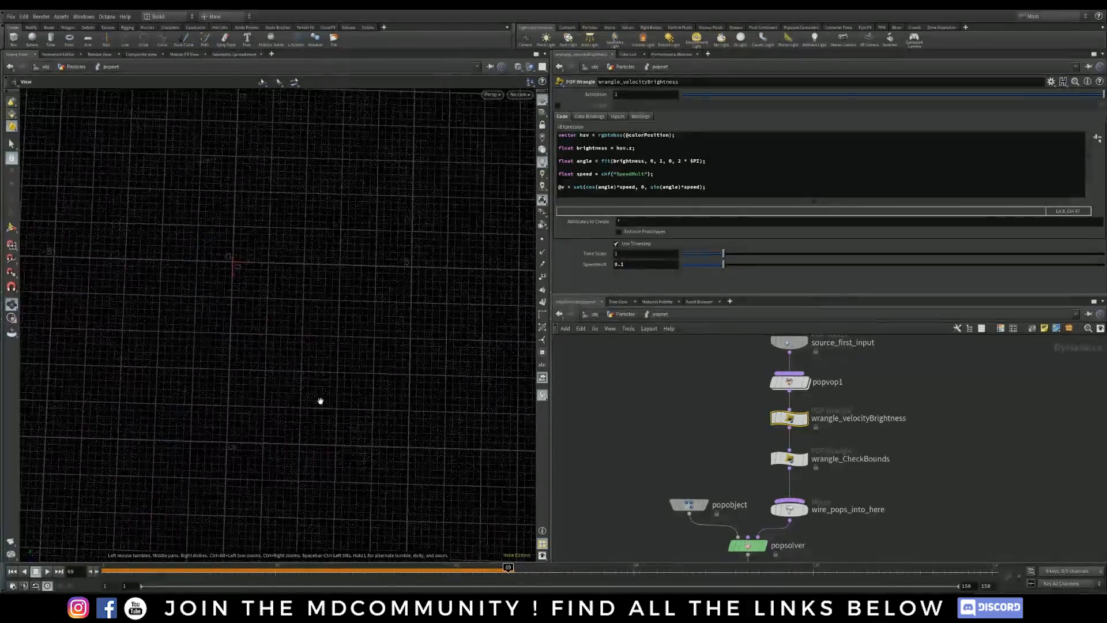
pyautogui.moveTo(235, 429); pyautogui.dragTo(252, 375)
pyautogui.moveTo(188, 438); pyautogui.dragTo(242, 425, button='right')
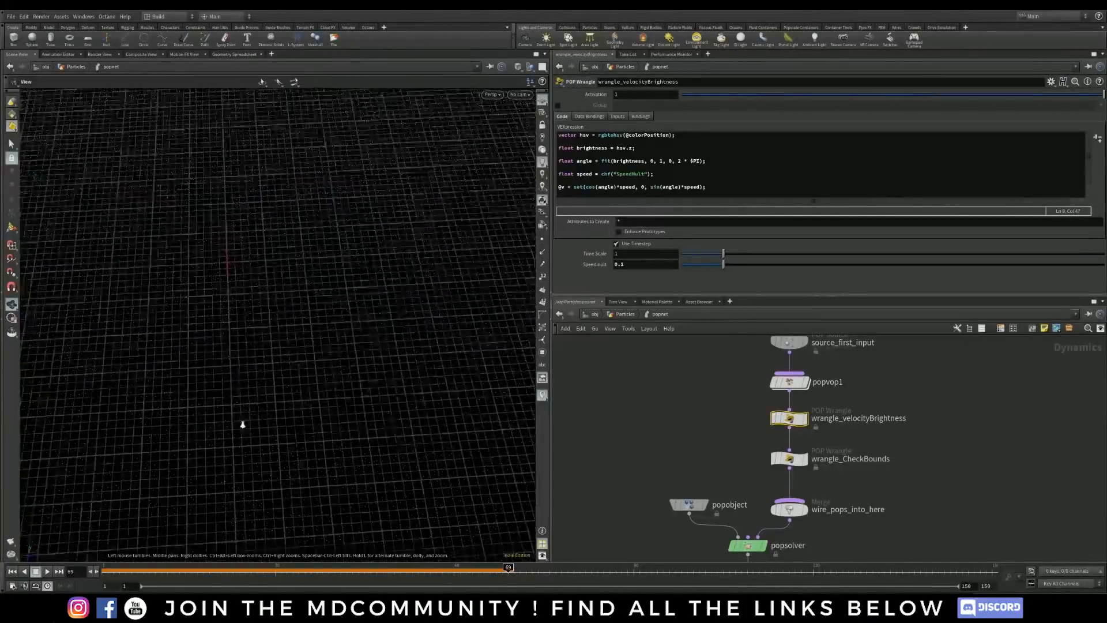
pyautogui.write('1')
pyautogui.press('Return')
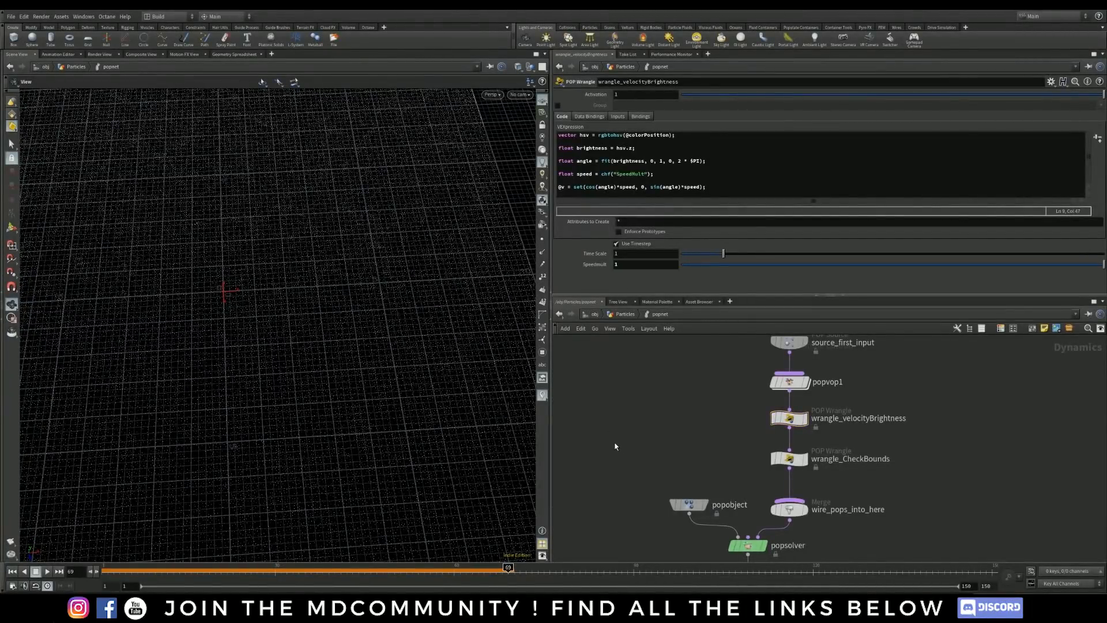
pyautogui.press('u')
pyautogui.press('u')
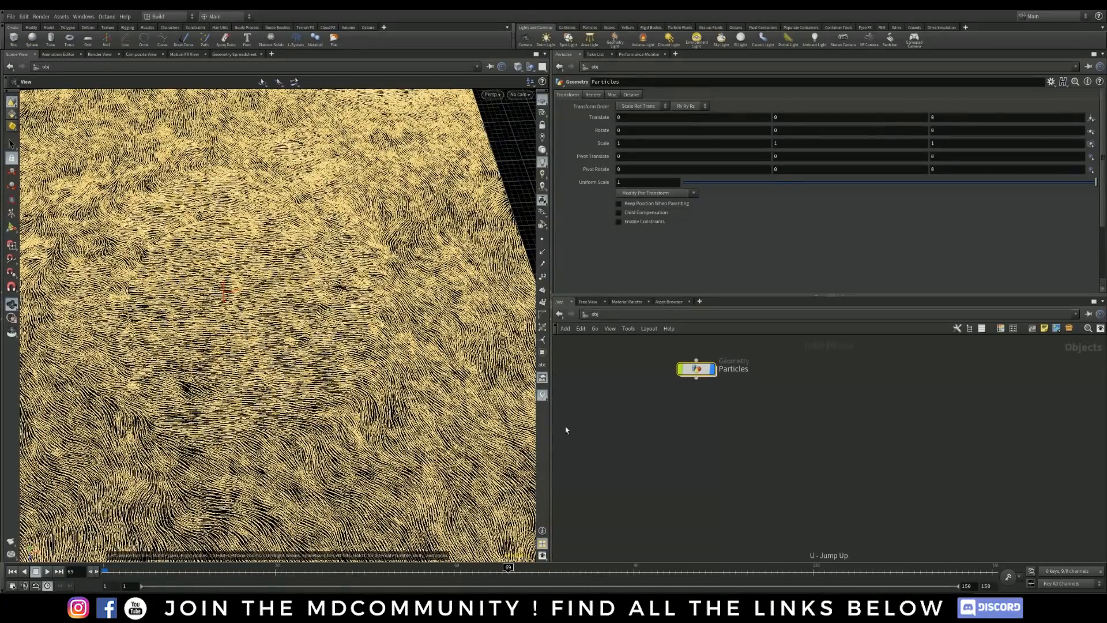
pyautogui.doubleClick(696, 369)
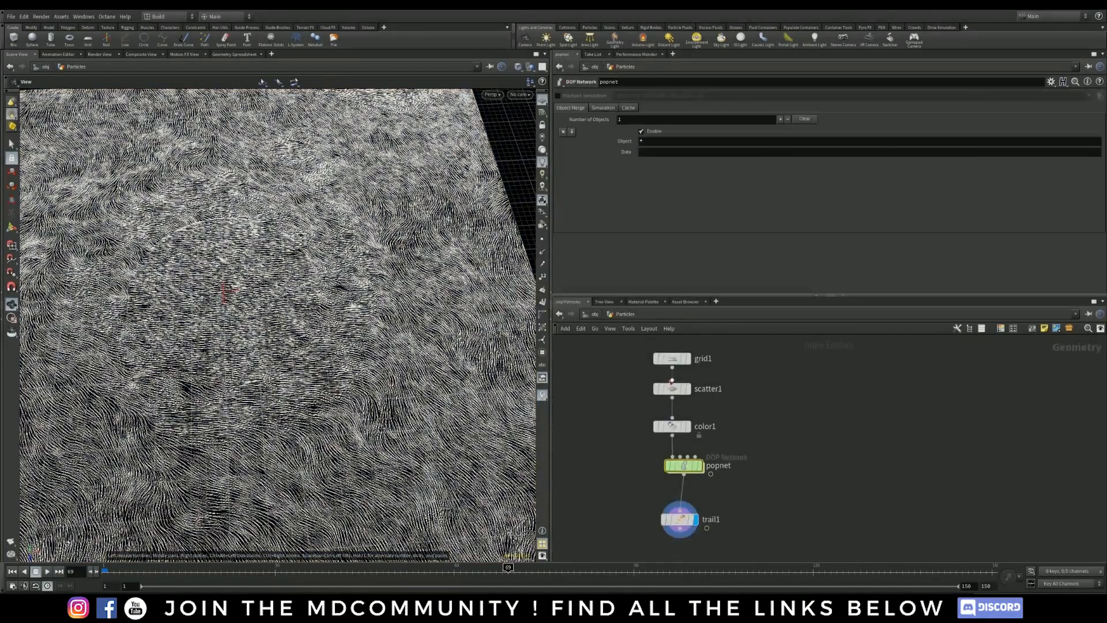
# Step: Replay the simulation from the start to view the trails at a Speedmult of 1
pyautogui.click(12, 571)
pyautogui.click(47, 571)
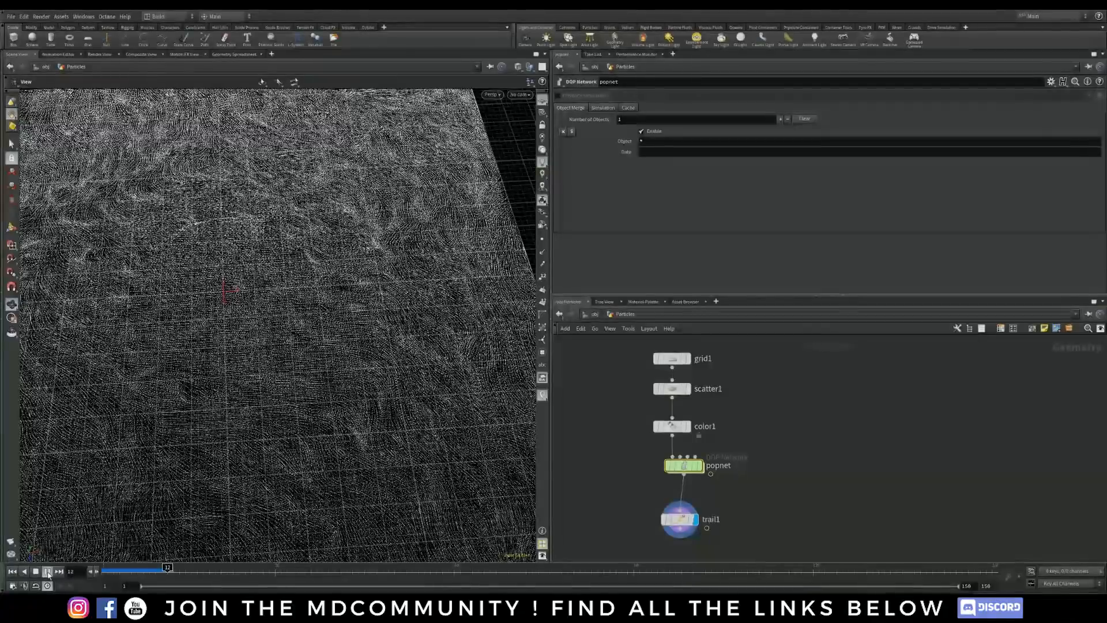
pyautogui.moveTo(324, 440)
pyautogui.mouseDown()
pyautogui.moveTo(507, 413)
pyautogui.moveTo(294, 413)
pyautogui.moveTo(291, 425)
pyautogui.moveTo(398, 413)
pyautogui.moveTo(237, 448)
pyautogui.mouseUp()
# Step: Set Speedmult on wrangle_velocityBrightness inside popnet to 0.1 and return to the Particles network
pyautogui.doubleClick(684, 466)
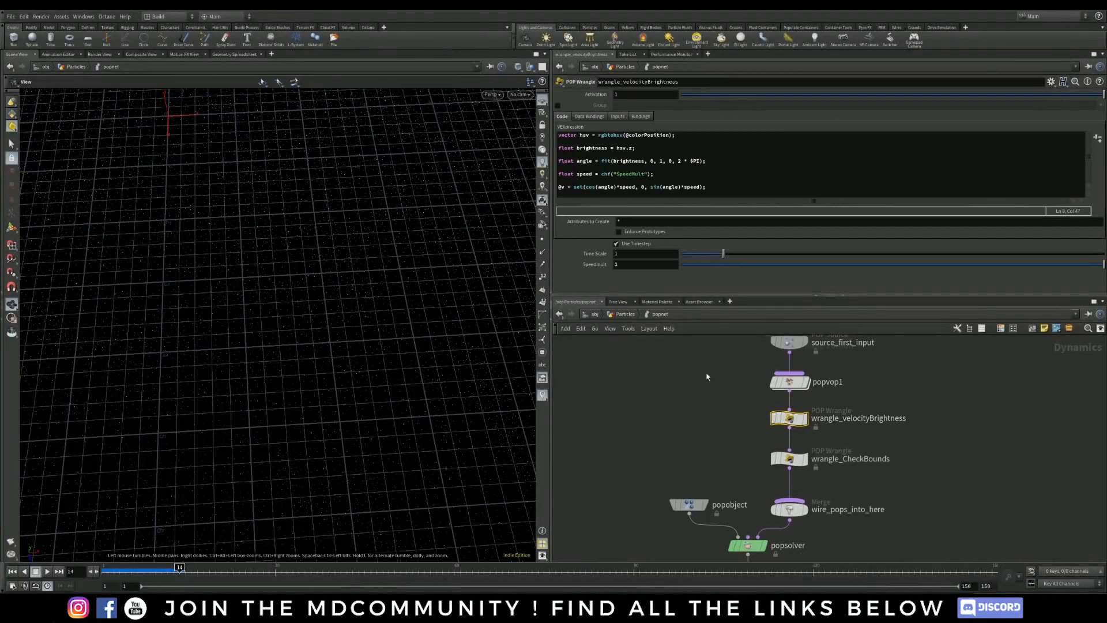
pyautogui.click(626, 264)
pyautogui.press('Return')
pyautogui.press('u')
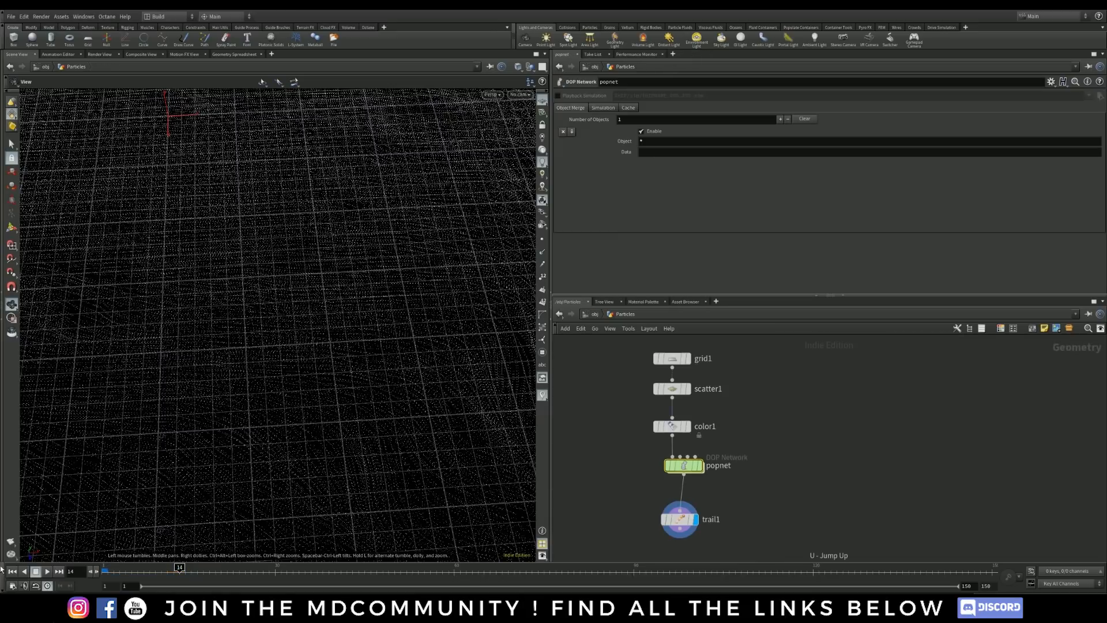
# Step: Play the simulation from frame 1 and inspect the shorter, slower trails from another angle
pyautogui.click(13, 572)
pyautogui.click(47, 571)
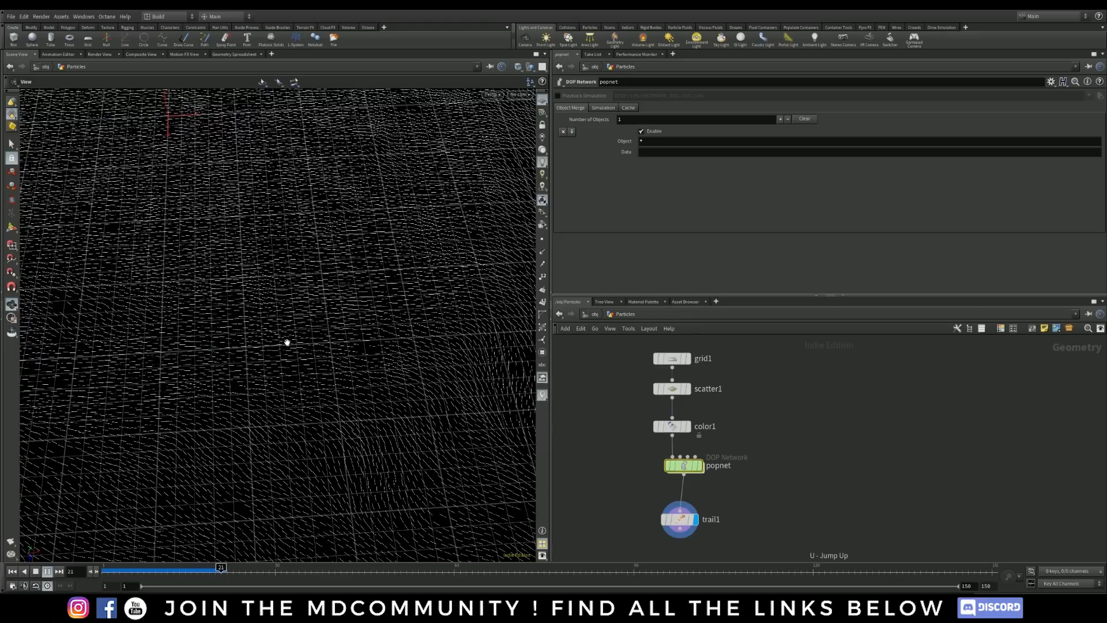
pyautogui.moveTo(289, 378); pyautogui.dragTo(276, 395)
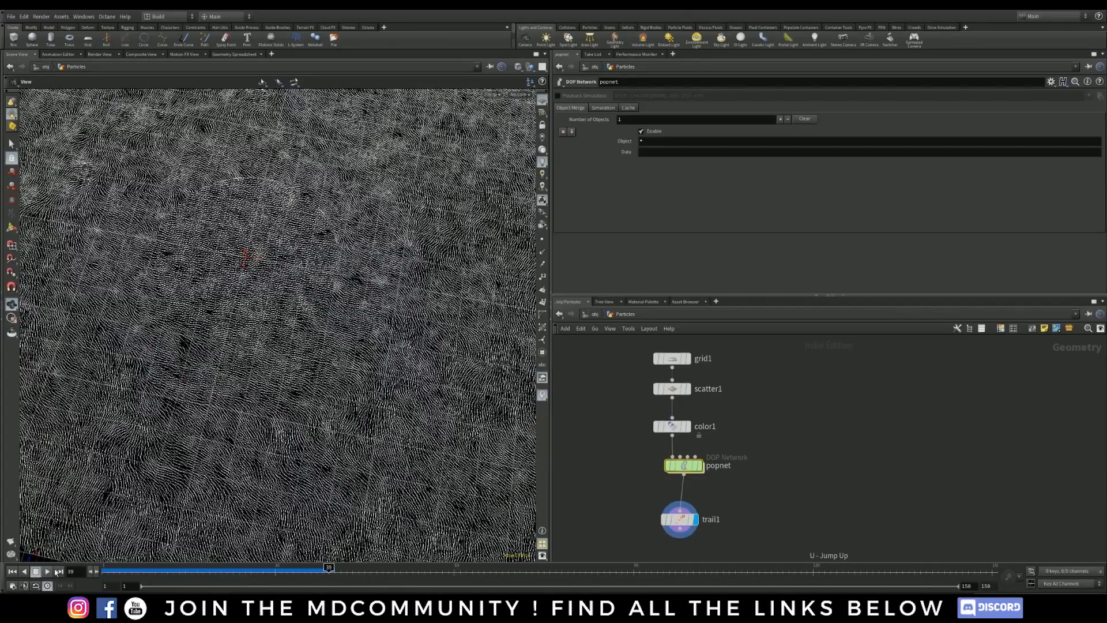
# Step: Set the Force Total Count of scatter1 to 8000
pyautogui.click(672, 389)
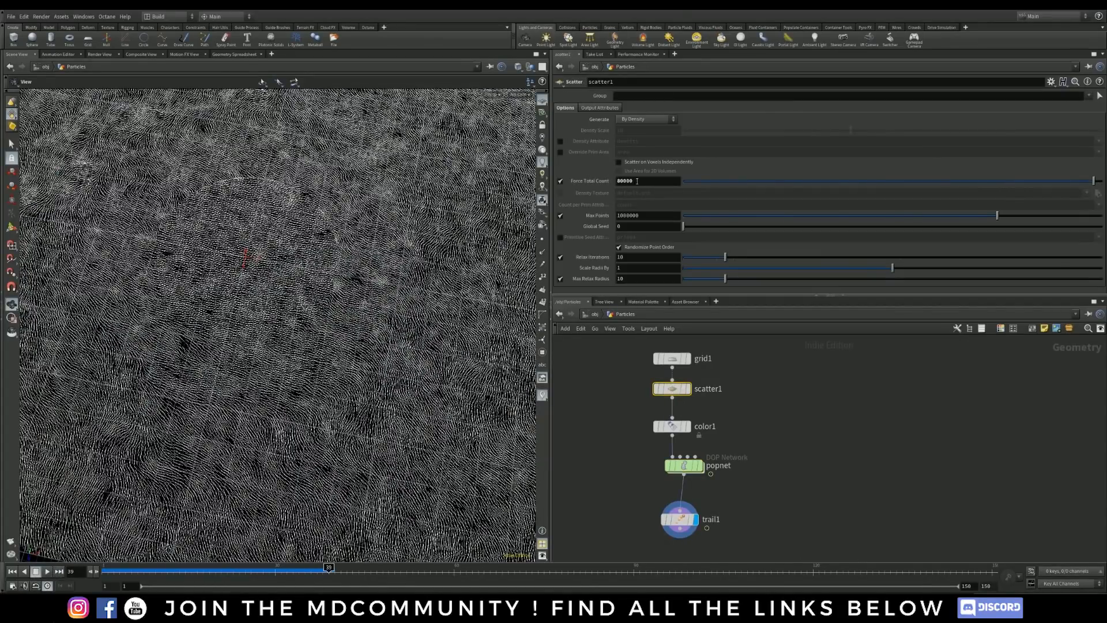
pyautogui.click(637, 181)
pyautogui.write('8000')
pyautogui.press('Return')
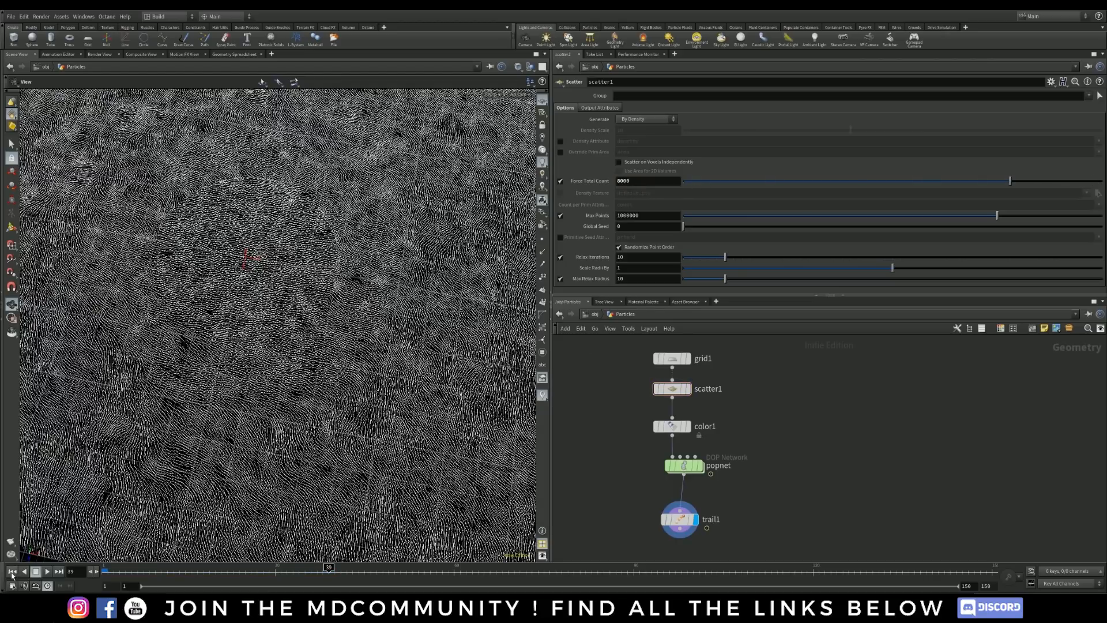
# Step: Replay the simulation from the start with 8000 points, examine the trails over the whole grid, and stop the playback
pyautogui.click(12, 572)
pyautogui.click(48, 571)
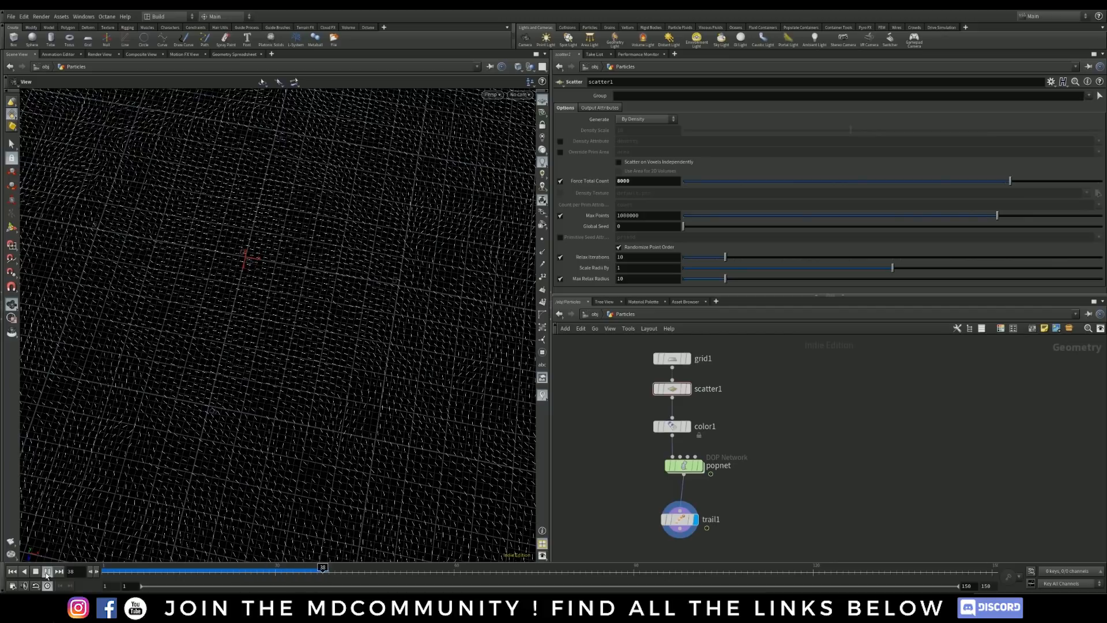
pyautogui.click(47, 575)
pyautogui.moveTo(334, 445); pyautogui.dragTo(114, 475, button='right')
pyautogui.moveTo(243, 474); pyautogui.dragTo(308, 461, button='right')
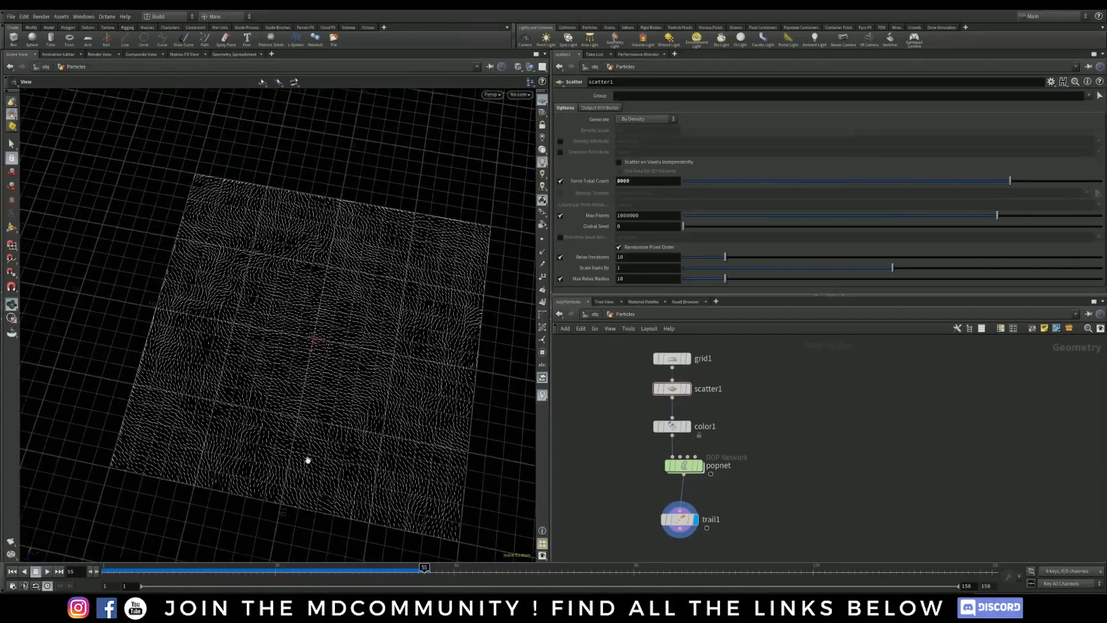
pyautogui.moveTo(308, 460); pyautogui.dragTo(217, 519)
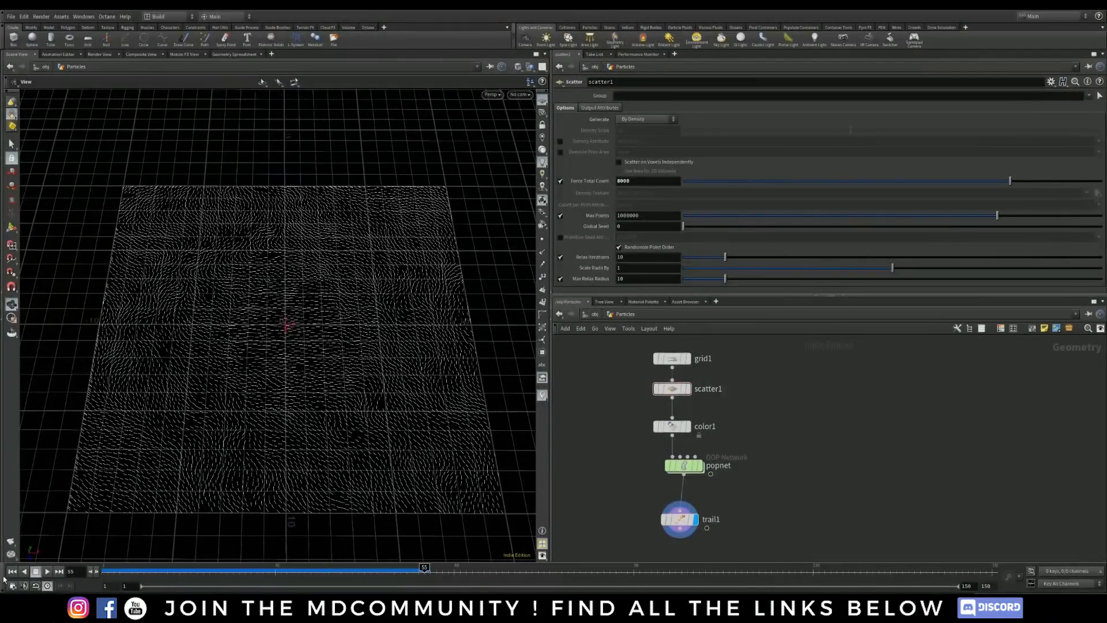
pyautogui.click(12, 571)
pyautogui.click(47, 572)
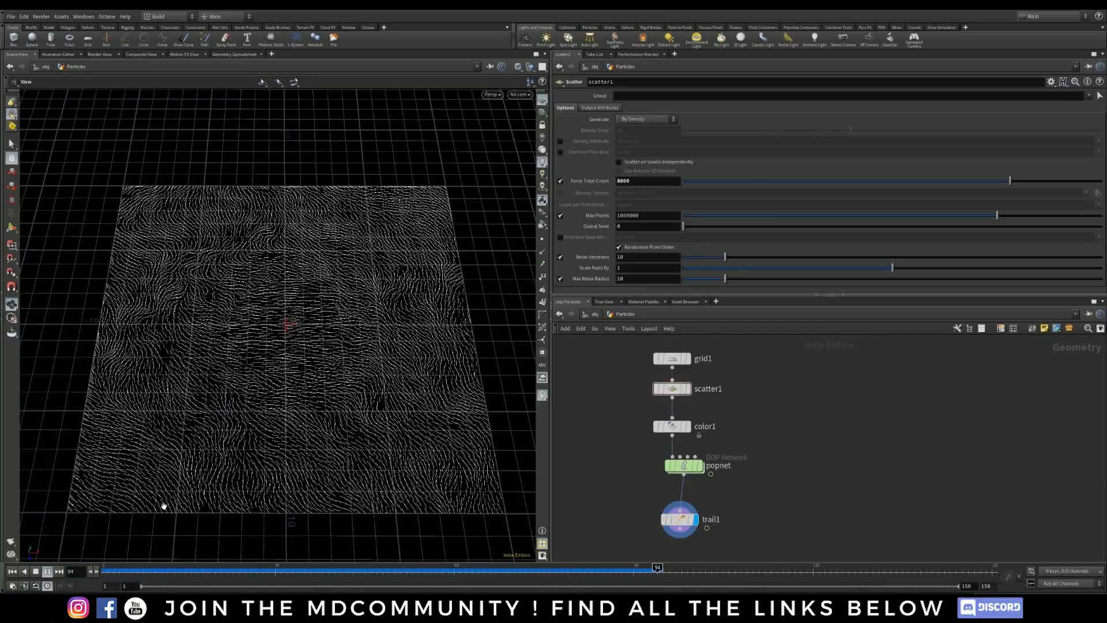
pyautogui.moveTo(306, 448)
pyautogui.mouseDown()
pyautogui.moveTo(304, 462)
pyautogui.moveTo(289, 441)
pyautogui.mouseUp()
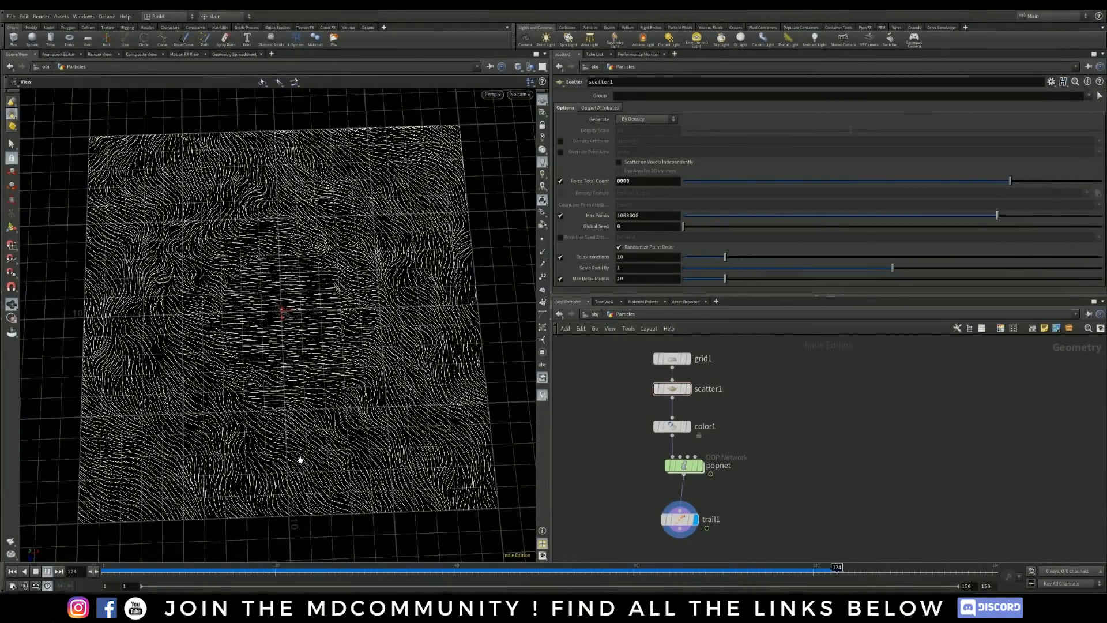
pyautogui.click(42, 572)
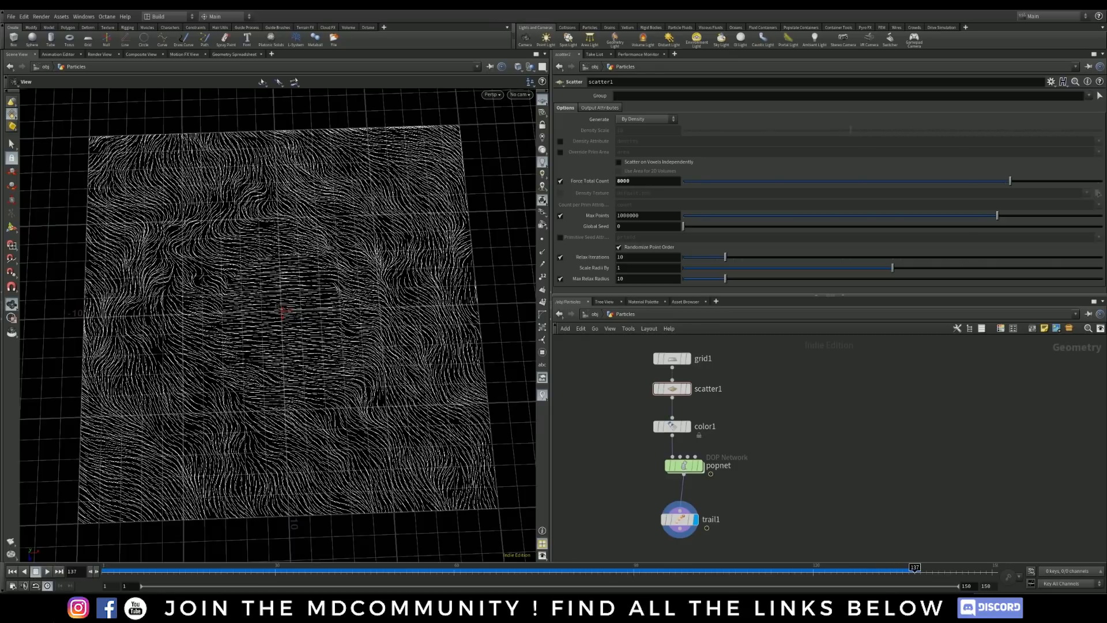
# Step: Open the popvop1 network inside popnet and select its colormap1 node
pyautogui.doubleClick(684, 465)
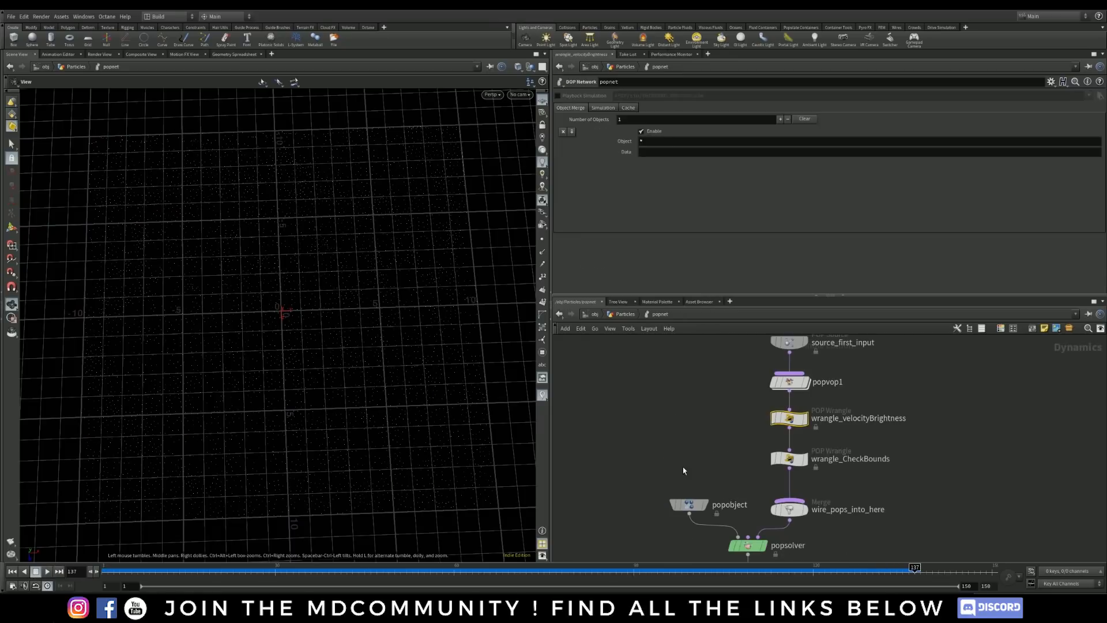
pyautogui.click(793, 382)
pyautogui.doubleClick(794, 382)
pyautogui.click(858, 398)
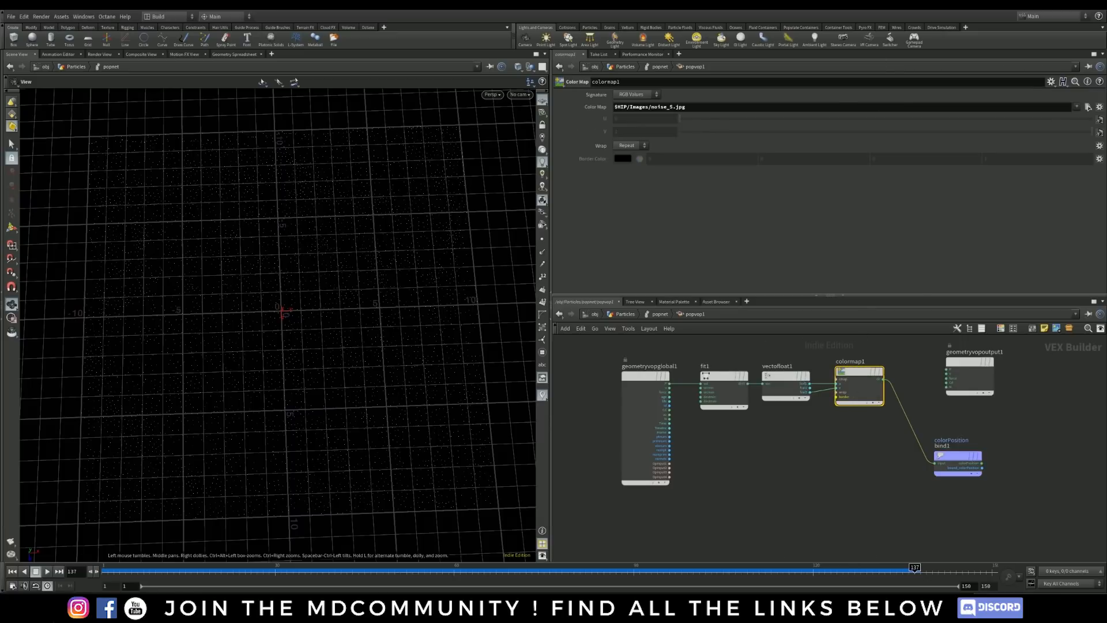
# Step: Switch to the project's Images folder in the file explorer and preview the w7 portrait image
pyautogui.click(340, 610)
pyautogui.doubleClick(797, 352)
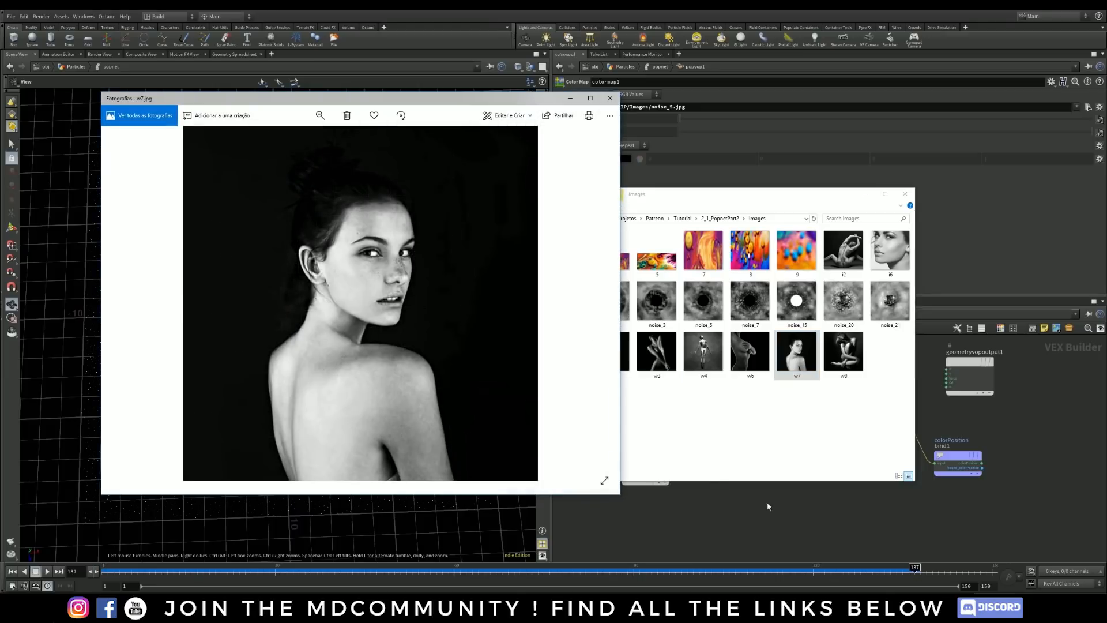
pyautogui.moveTo(795, 537); pyautogui.dragTo(855, 478)
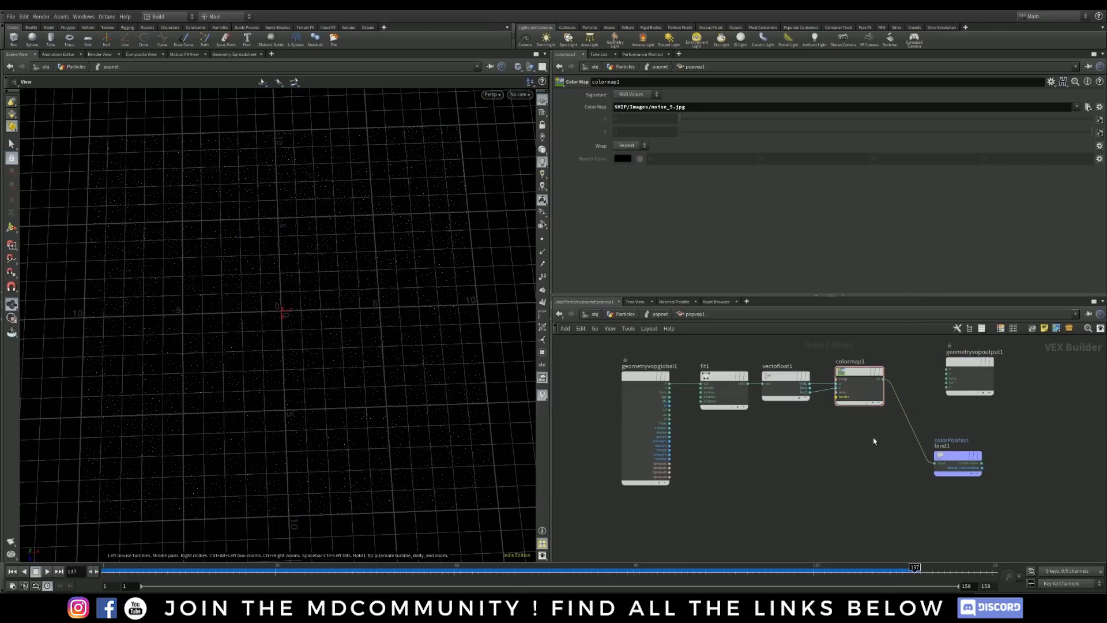
# Step: Set the Color Map image of colormap1 to $HIP/Images/w7.jpg and return to the Particles network
pyautogui.click(864, 378)
pyautogui.click(1088, 107)
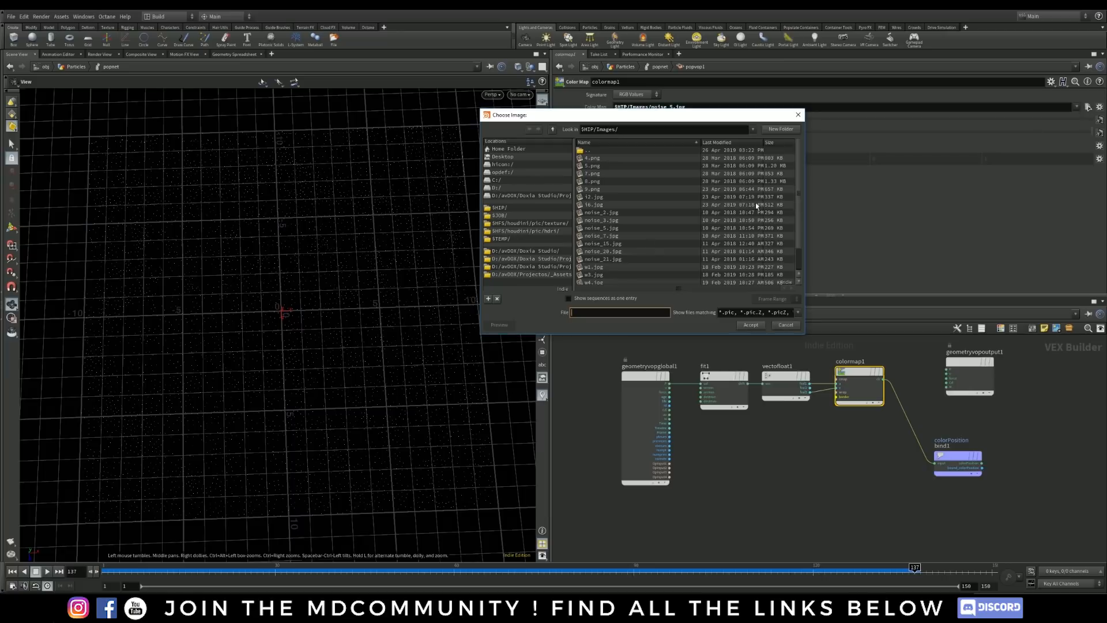
pyautogui.moveTo(799, 240); pyautogui.dragTo(673, 299)
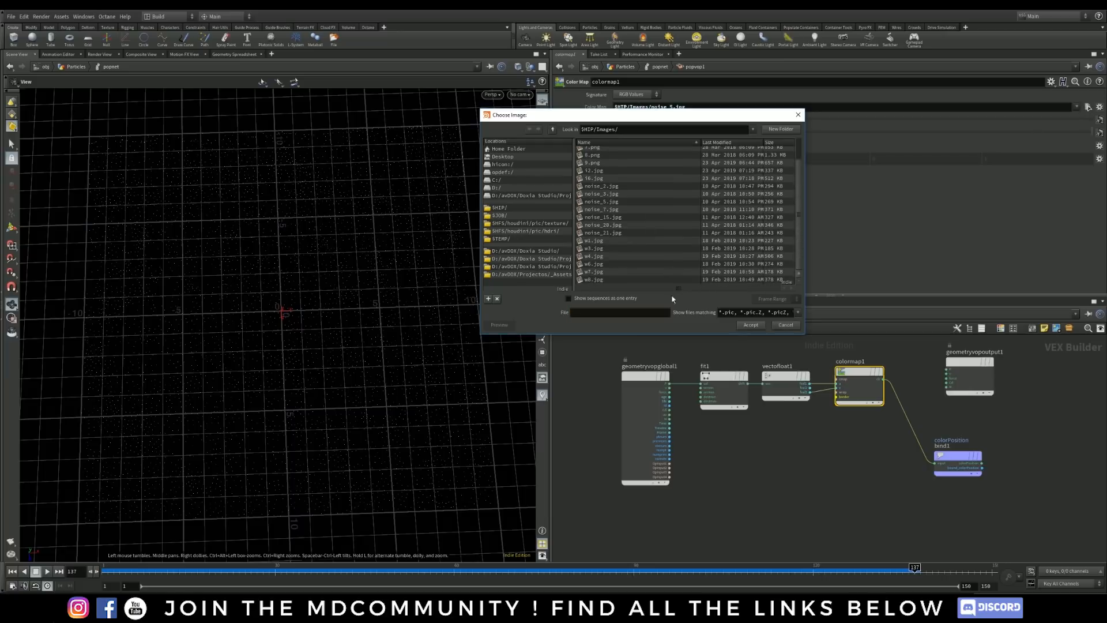
pyautogui.click(592, 272)
pyautogui.click(751, 326)
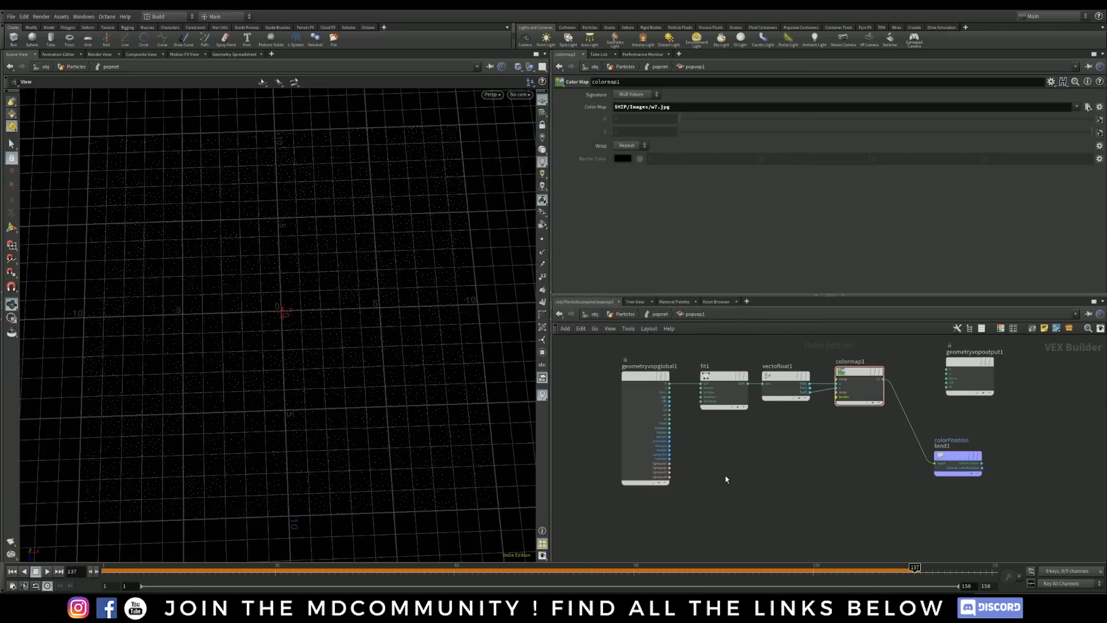
pyautogui.press('u')
pyautogui.press('u')
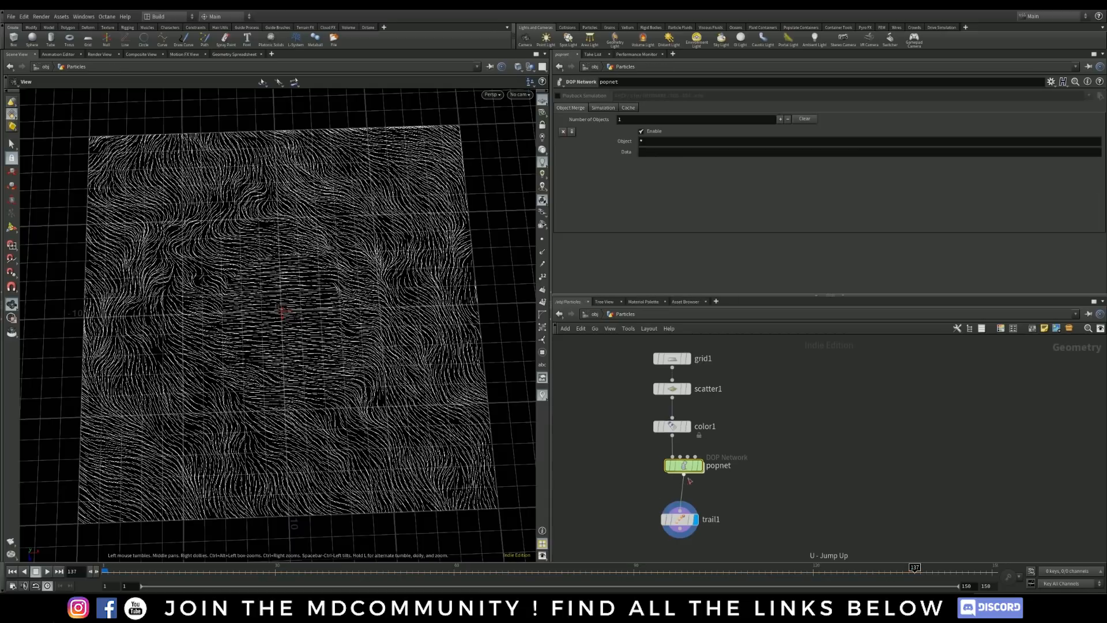
# Step: Play the simulation from the start, examine the portrait formed by the trails, and stop the playback
pyautogui.click(12, 572)
pyautogui.click(48, 571)
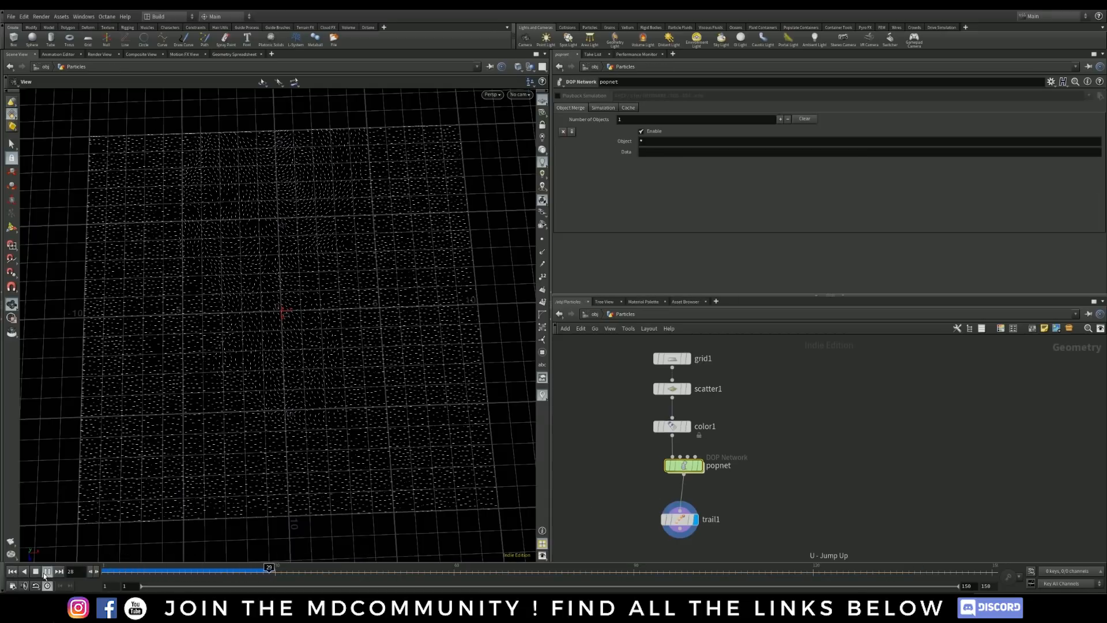
pyautogui.moveTo(136, 473); pyautogui.dragTo(509, 232)
pyautogui.moveTo(312, 479); pyautogui.dragTo(248, 501)
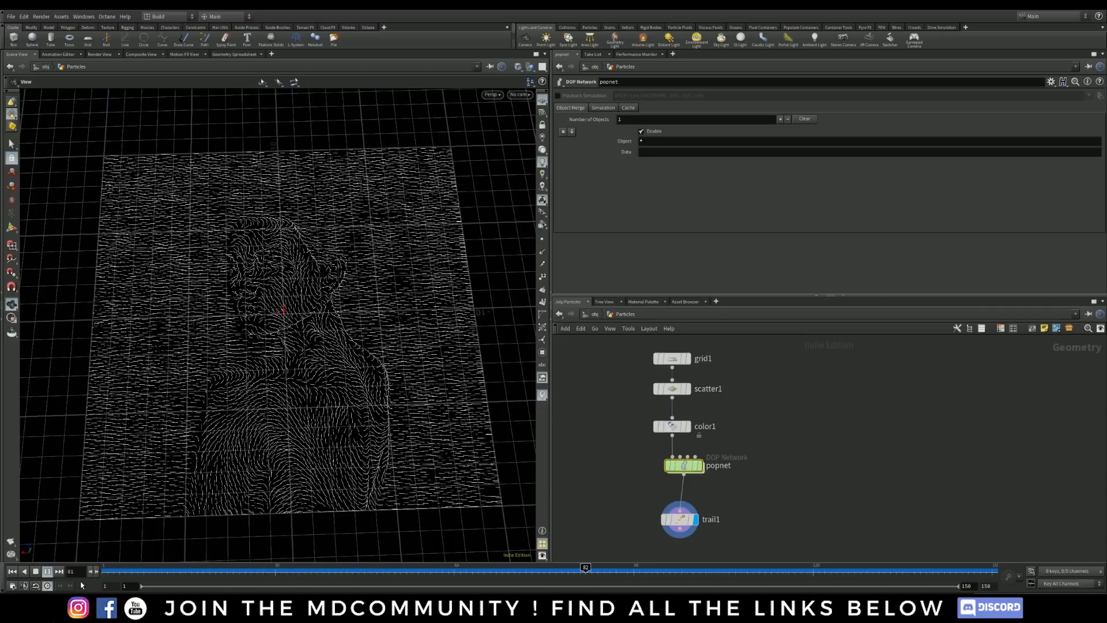
pyautogui.click(47, 571)
pyautogui.moveTo(191, 283); pyautogui.dragTo(296, 230)
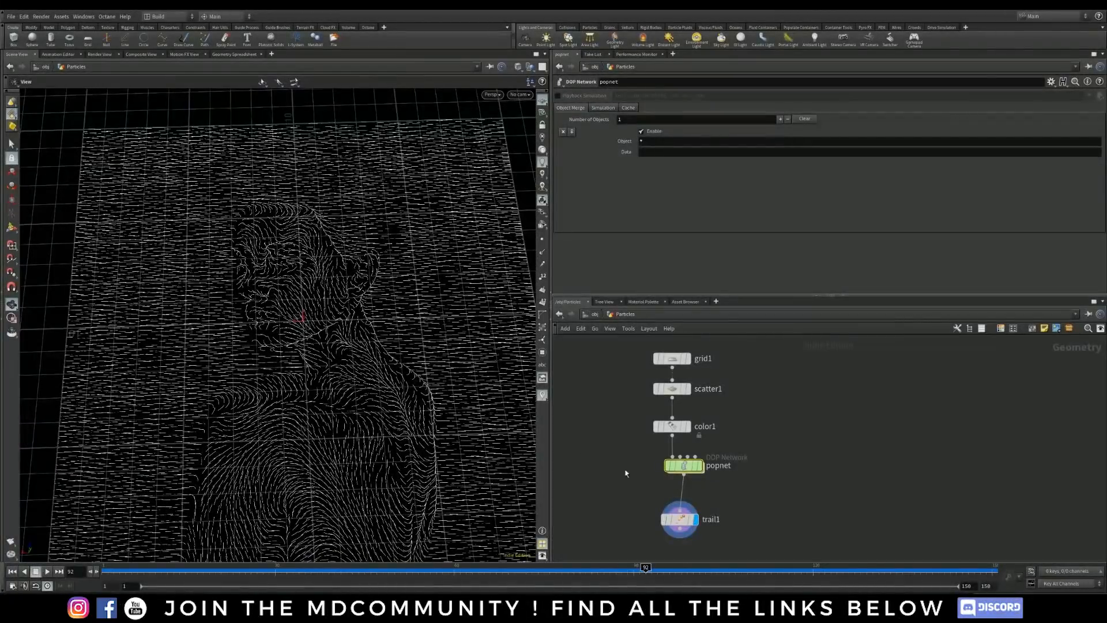
# Step: Swap cos and sin in wrangle_velocityBrightness inside popnet so the velocity line reads @v = set(sin(angle)*speed, 0, cos(angle)*speed);
pyautogui.doubleClick(686, 465)
pyautogui.click(788, 418)
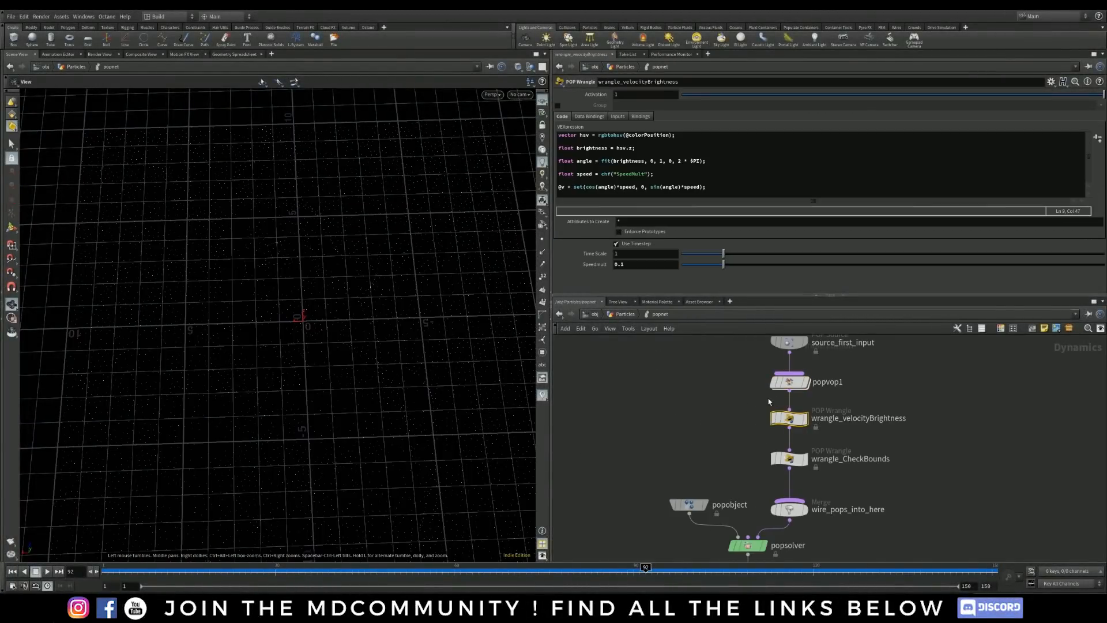
pyautogui.doubleClick(591, 186)
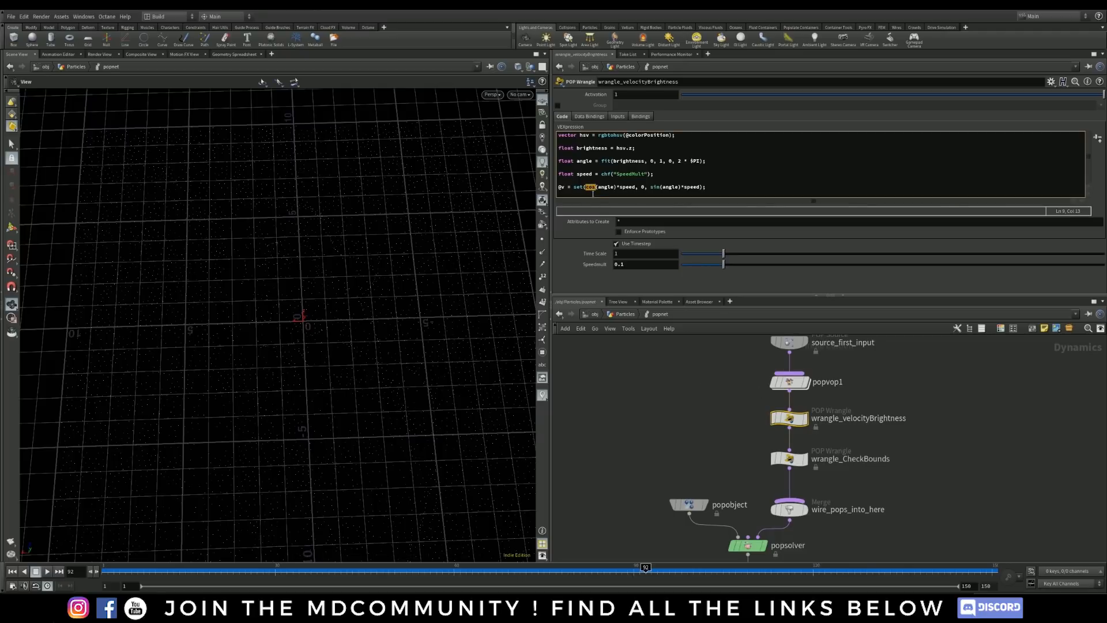
pyautogui.write('sin')
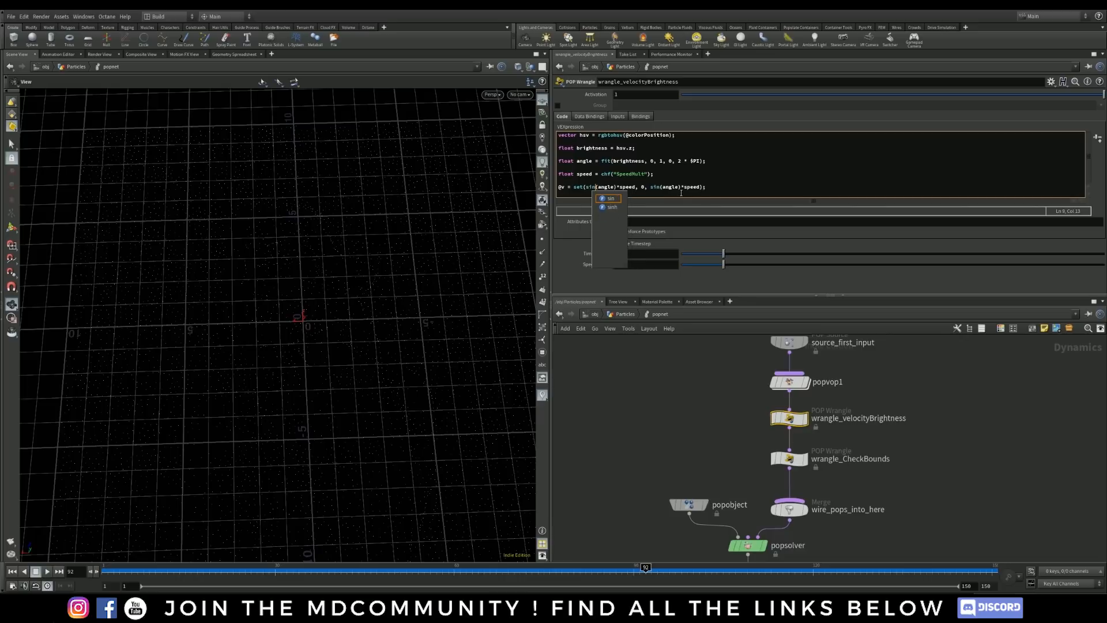
pyautogui.doubleClick(656, 186)
pyautogui.write('cos')
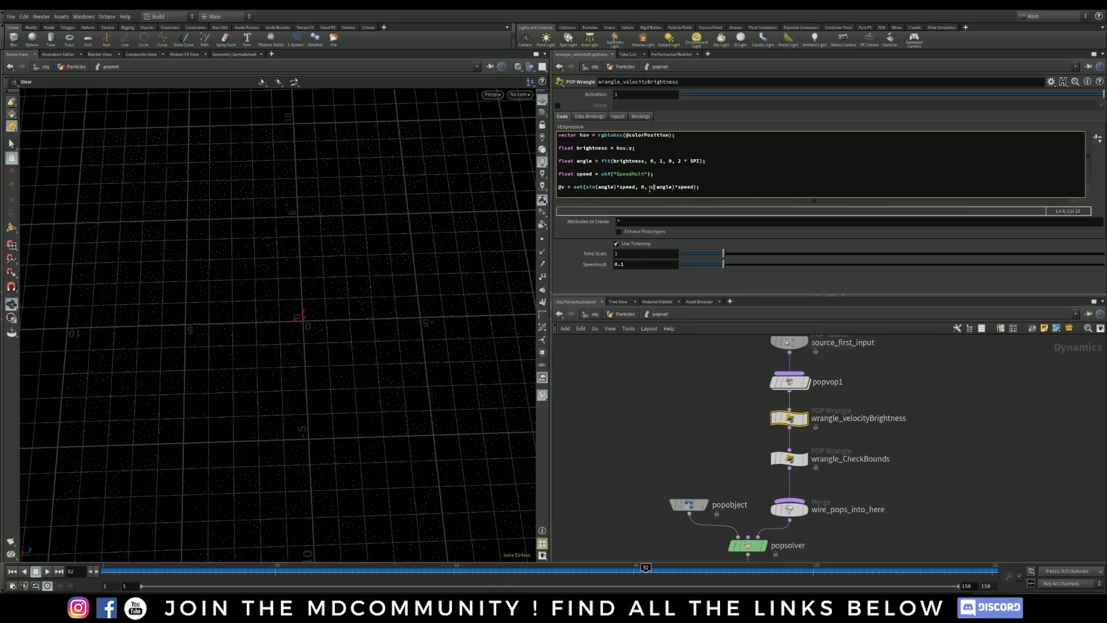
pyautogui.click(723, 188)
pyautogui.click(612, 401)
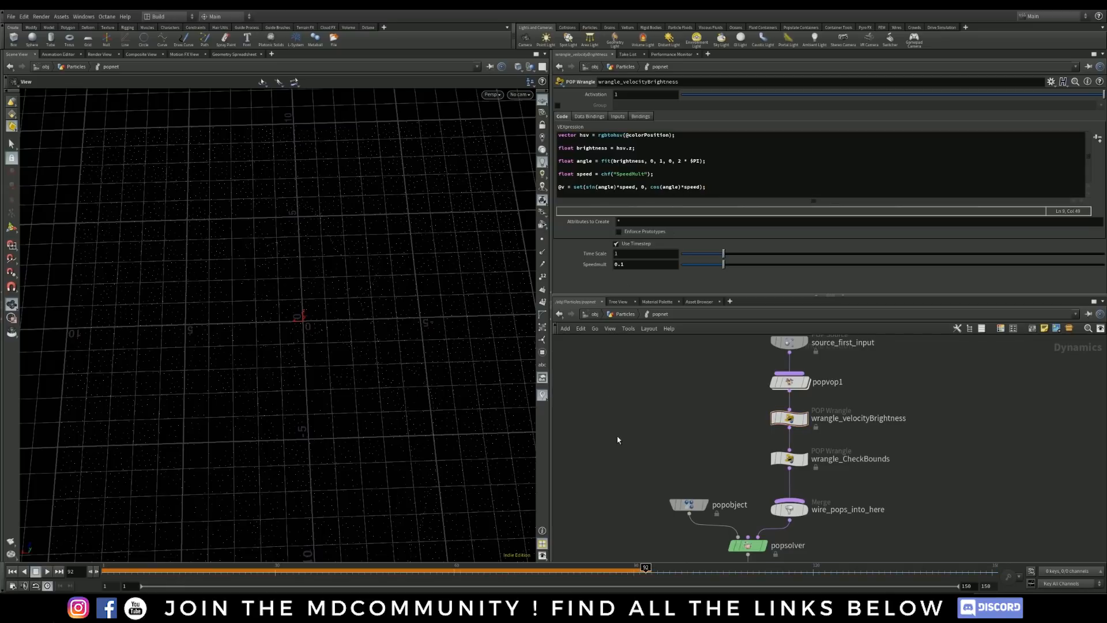
# Step: Return to the Particles network, replay the simulation from the start with the swapped velocity axes, and inspect the stopped result
pyautogui.press('u')
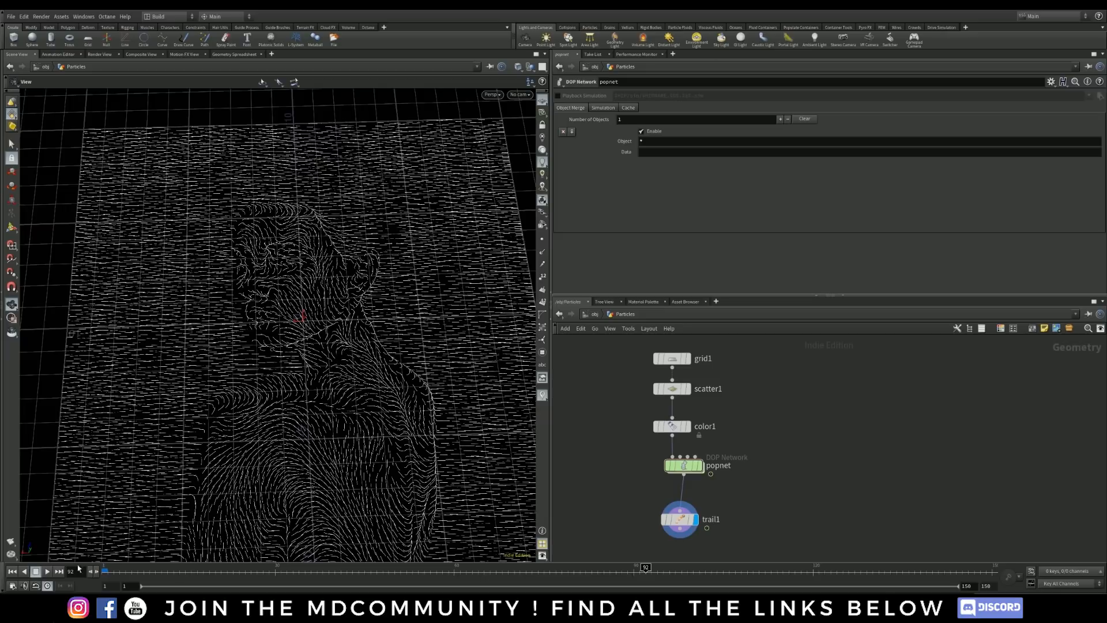
pyautogui.click(12, 571)
pyautogui.click(48, 571)
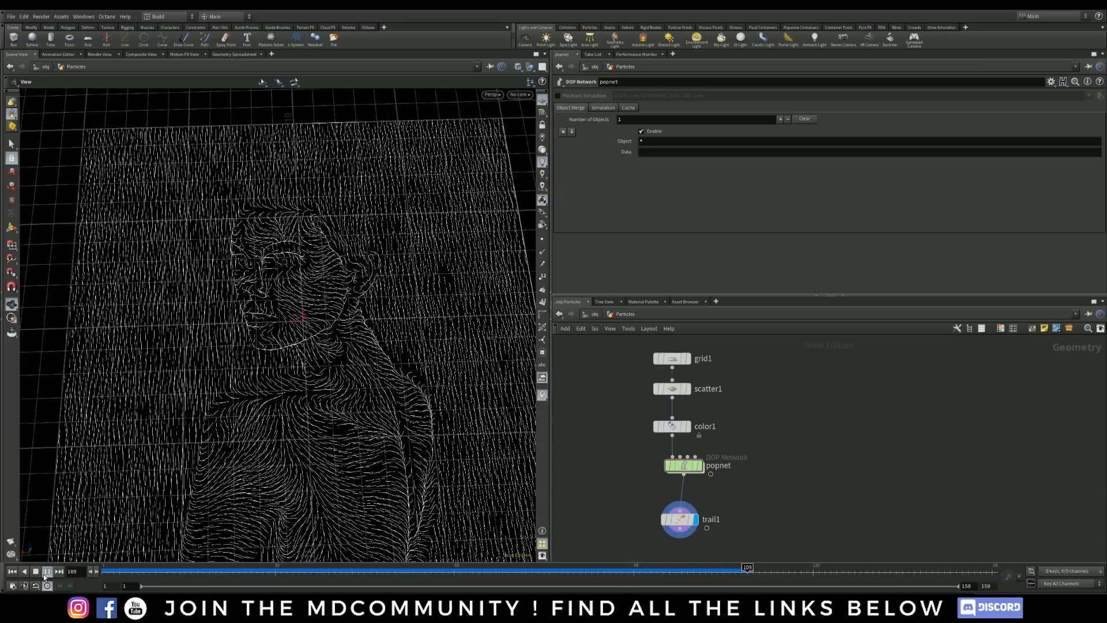
pyautogui.click(47, 571)
pyautogui.keyDown('alt'); pyautogui.moveTo(439, 427); pyautogui.dragTo(326, 457); pyautogui.keyUp('alt')
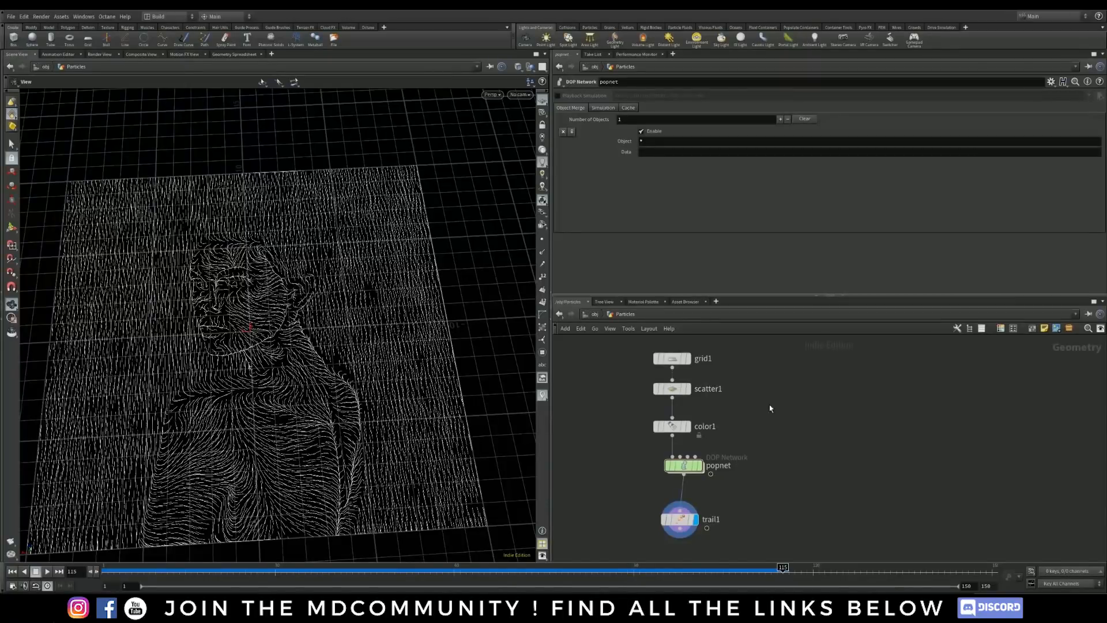
# Step: Set the color of the color1 node to red with RGB values 0.9, 0, 0
pyautogui.click(671, 426)
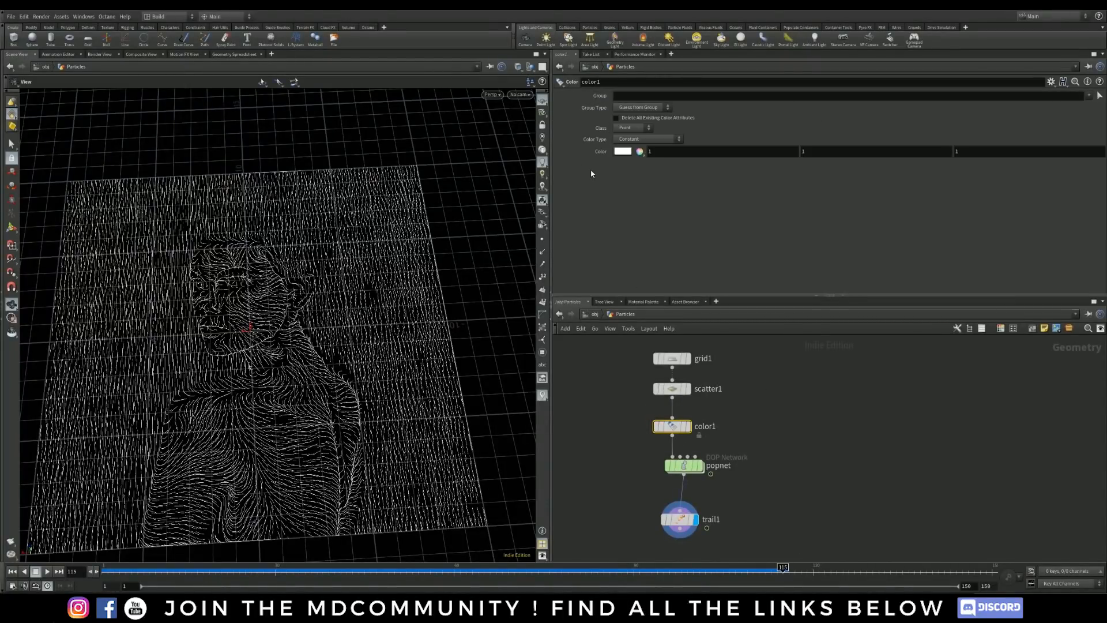
pyautogui.click(621, 152)
pyautogui.click(587, 97)
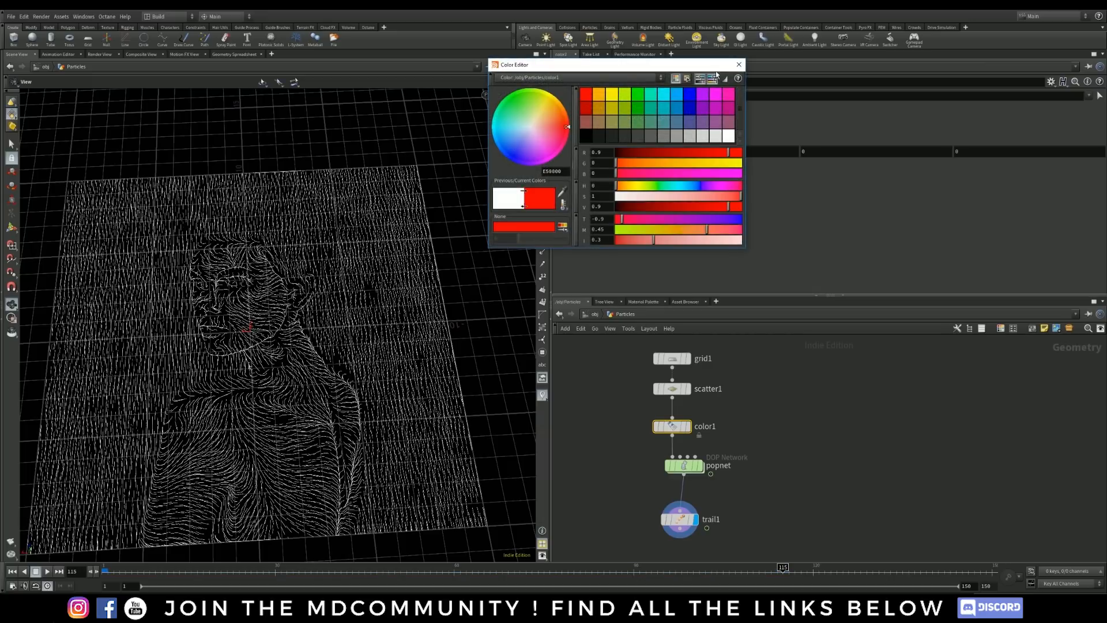
pyautogui.click(739, 64)
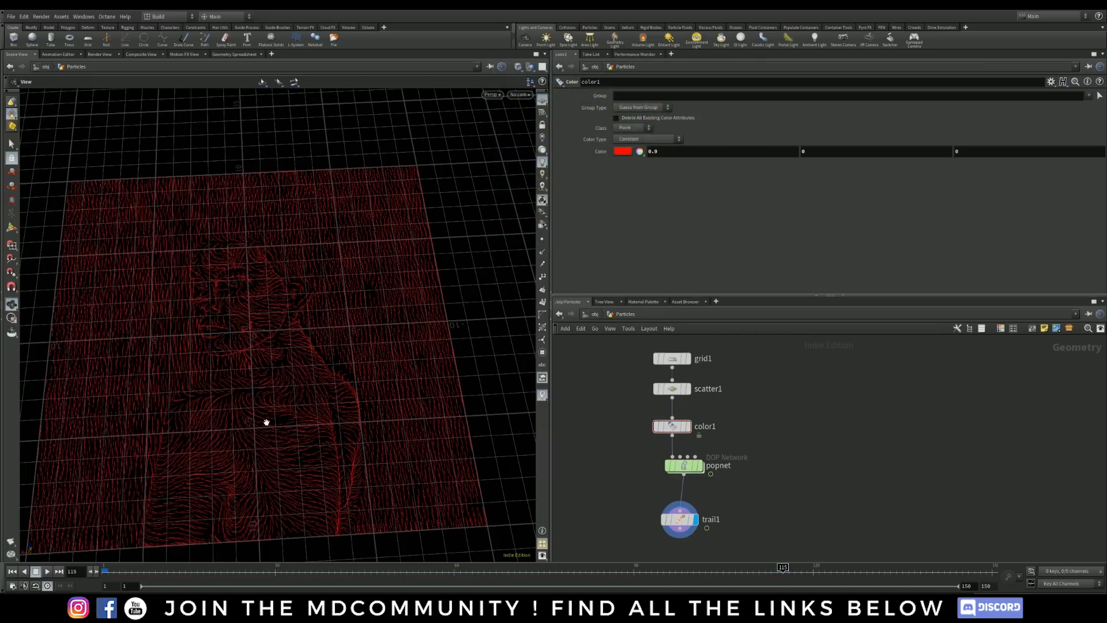
# Step: Delete the color1 node and realign grid1, scatter1 and popnet in the Particles network
pyautogui.moveTo(680, 430)
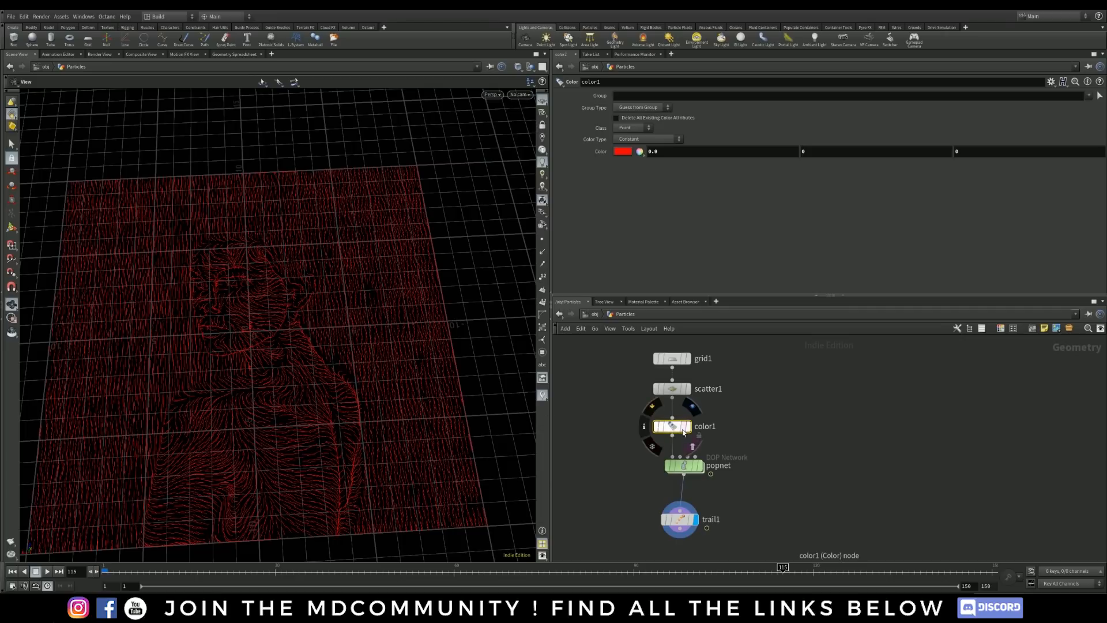
pyautogui.press('Delete')
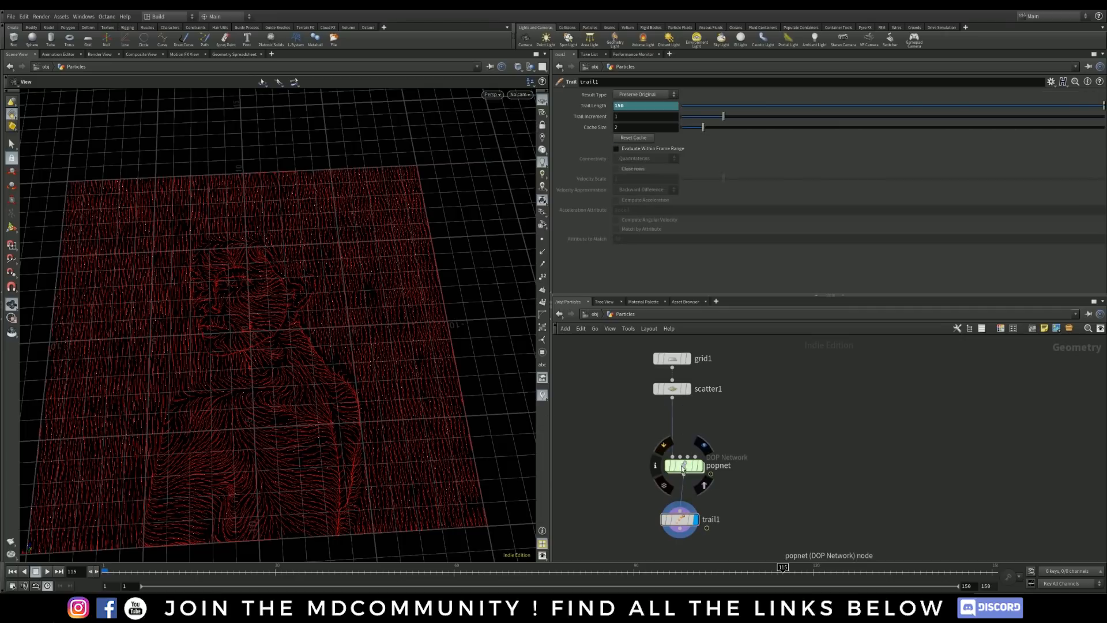
pyautogui.moveTo(681, 465); pyautogui.dragTo(667, 469)
pyautogui.doubleClick(666, 466)
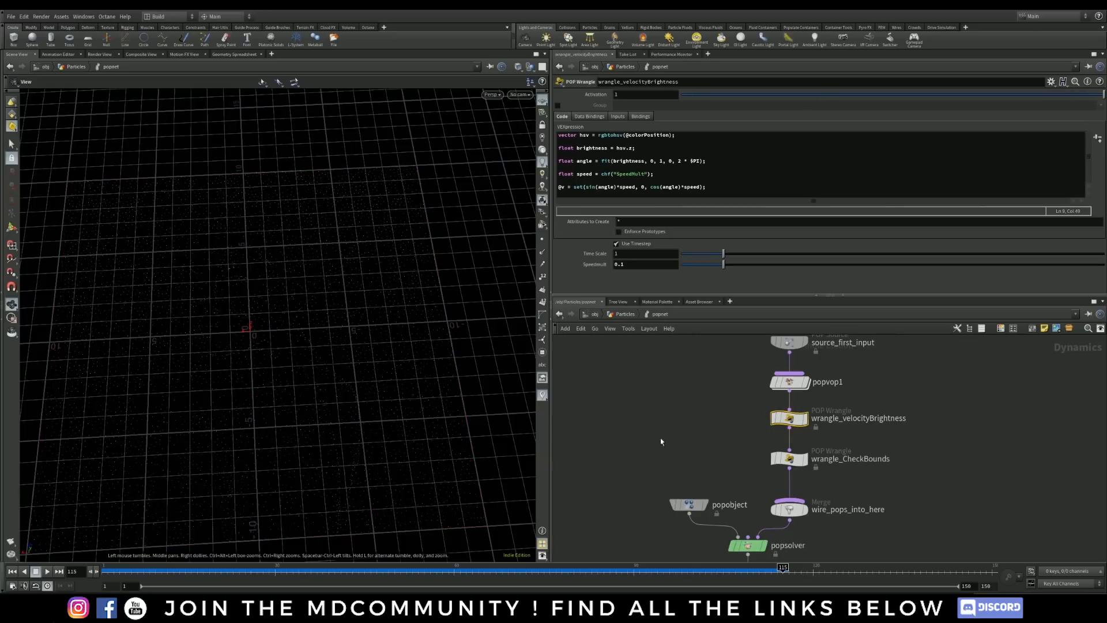
pyautogui.click(620, 314)
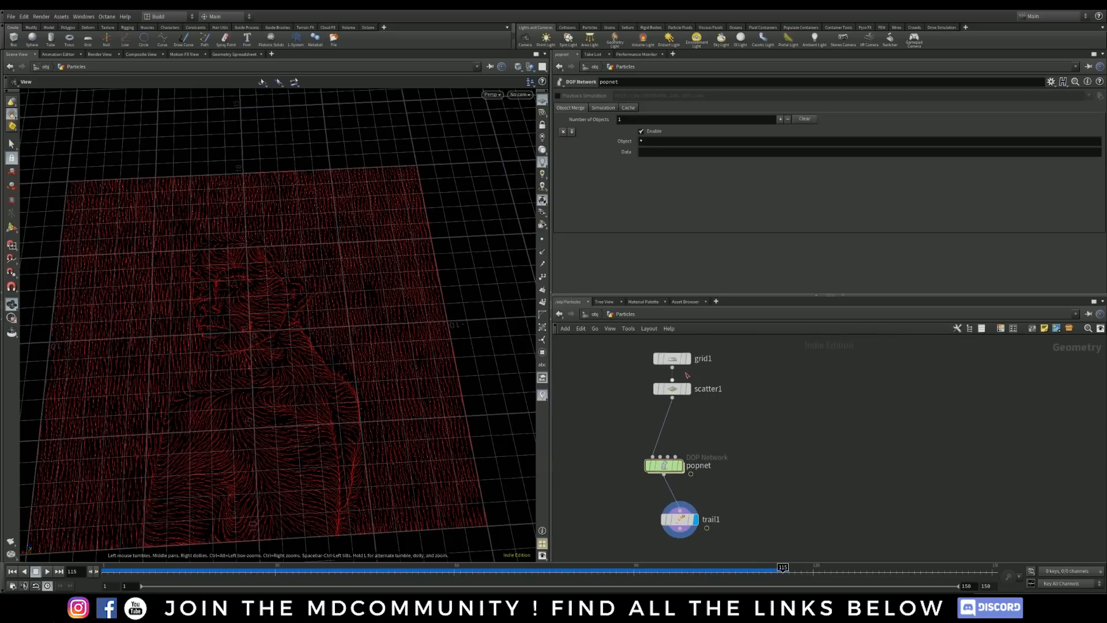
pyautogui.moveTo(673, 358); pyautogui.dragTo(658, 388)
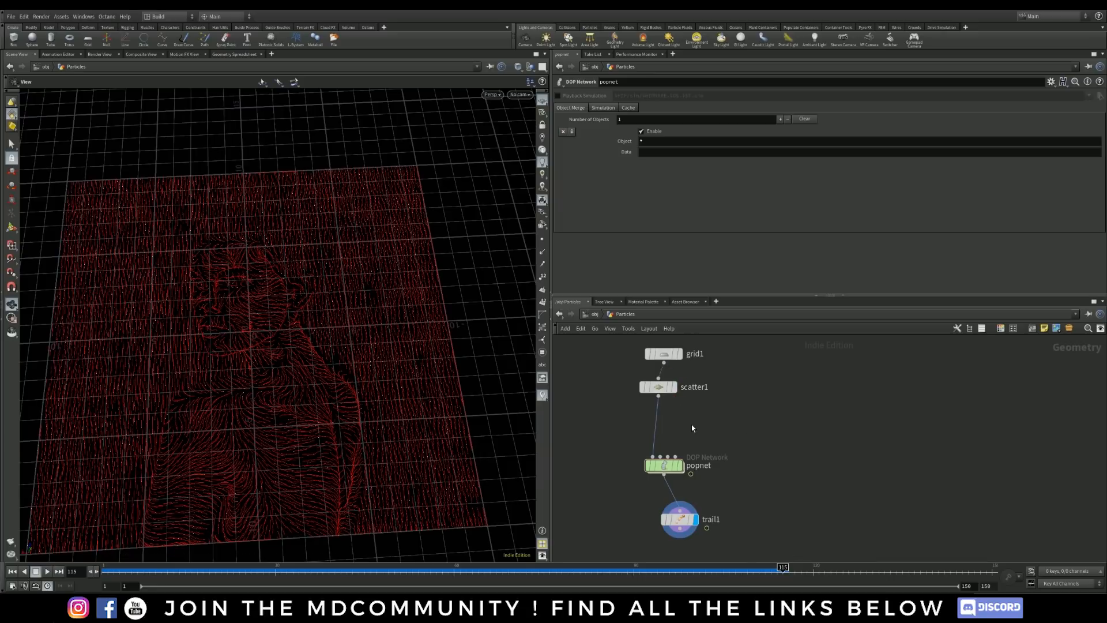
pyautogui.press('Tab')
pyautogui.write('atr')
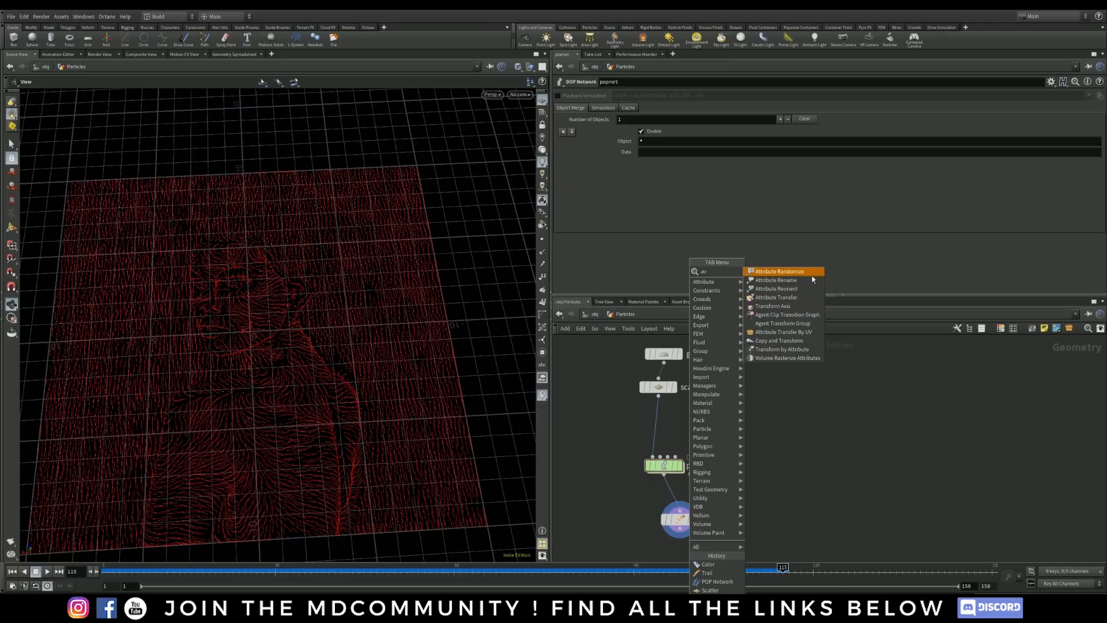
pyautogui.write('i')
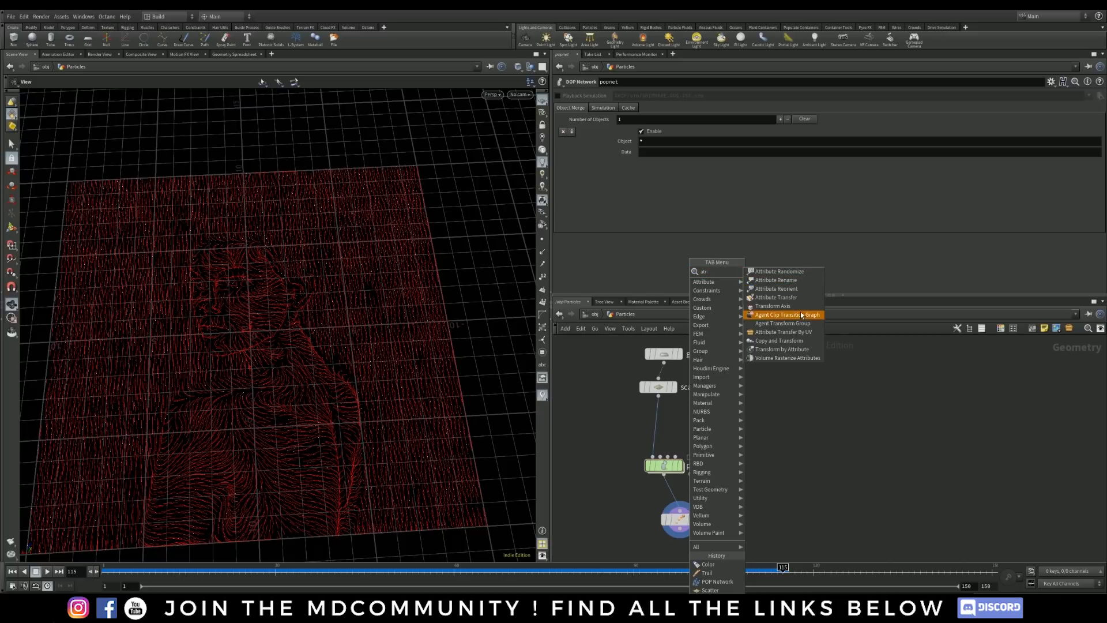
pyautogui.click(828, 413)
# Step: Add an Attribute from Map node and insert it on the wire between scatter1 and popnet
pyautogui.press('Tab')
pyautogui.write('att m')
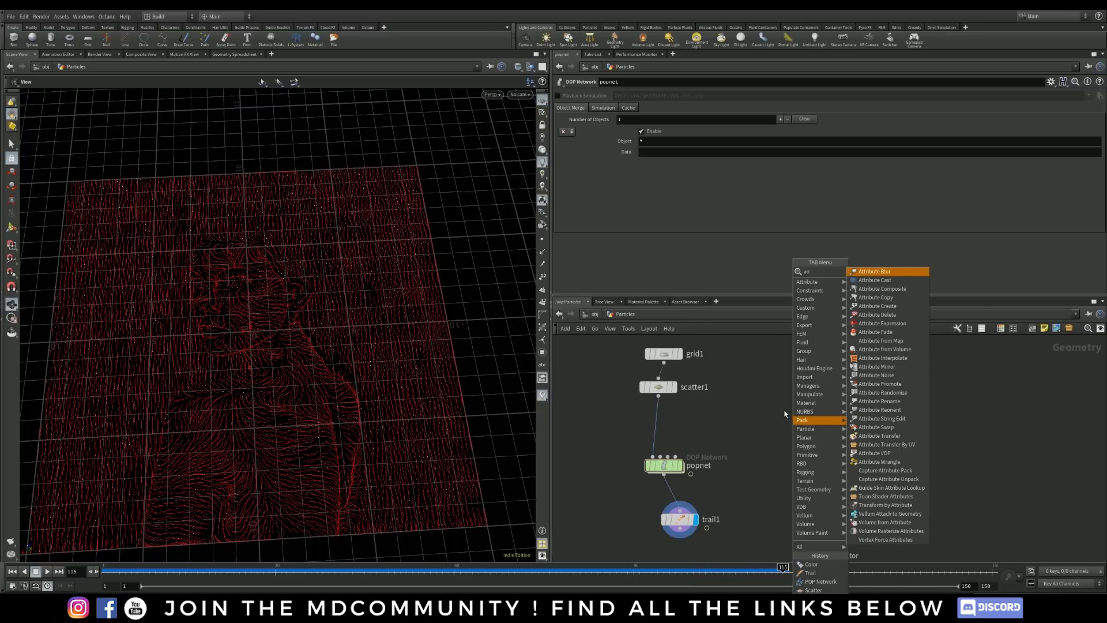
pyautogui.click(880, 280)
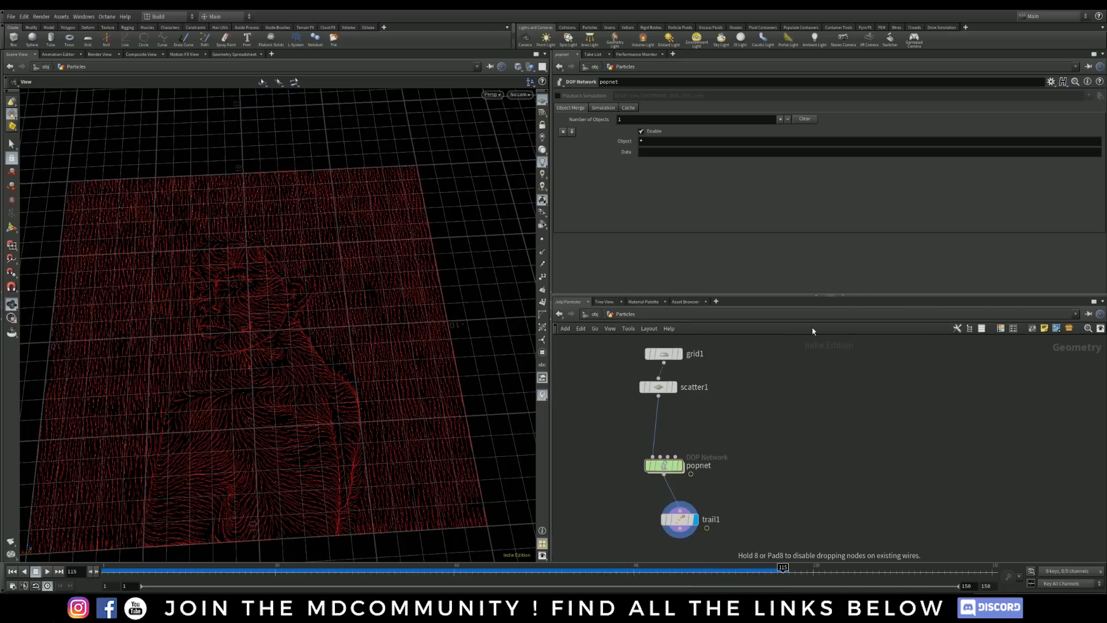
pyautogui.click(728, 425)
pyautogui.moveTo(728, 425); pyautogui.dragTo(654, 429)
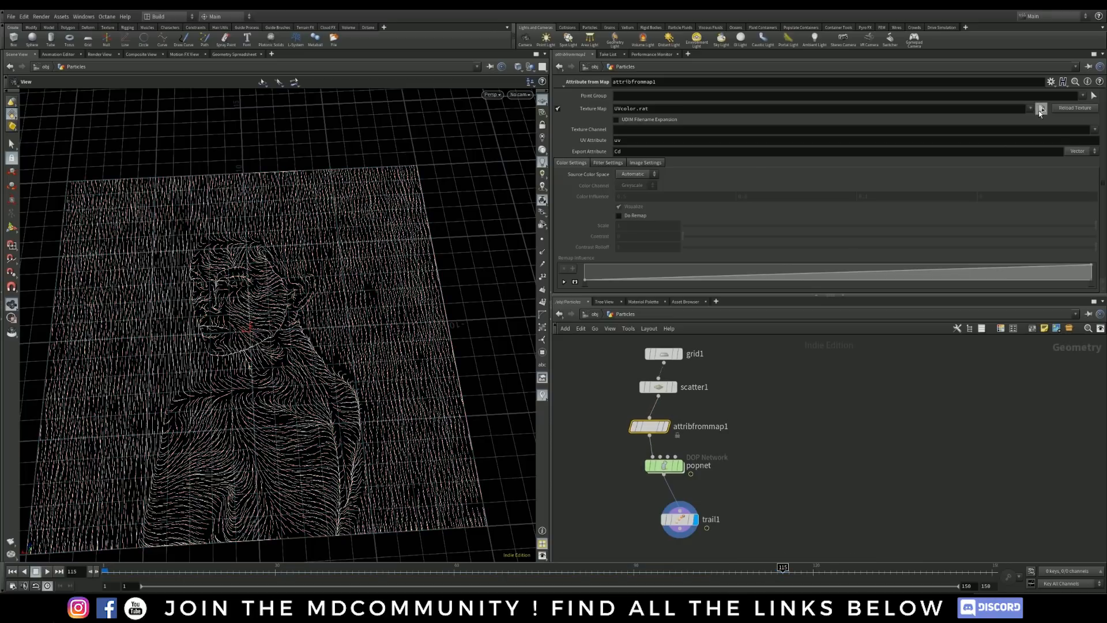
# Step: Load the image $HIP/Images/7.png as the texture map of attribfrommap1
pyautogui.click(1041, 110)
pyautogui.click(597, 173)
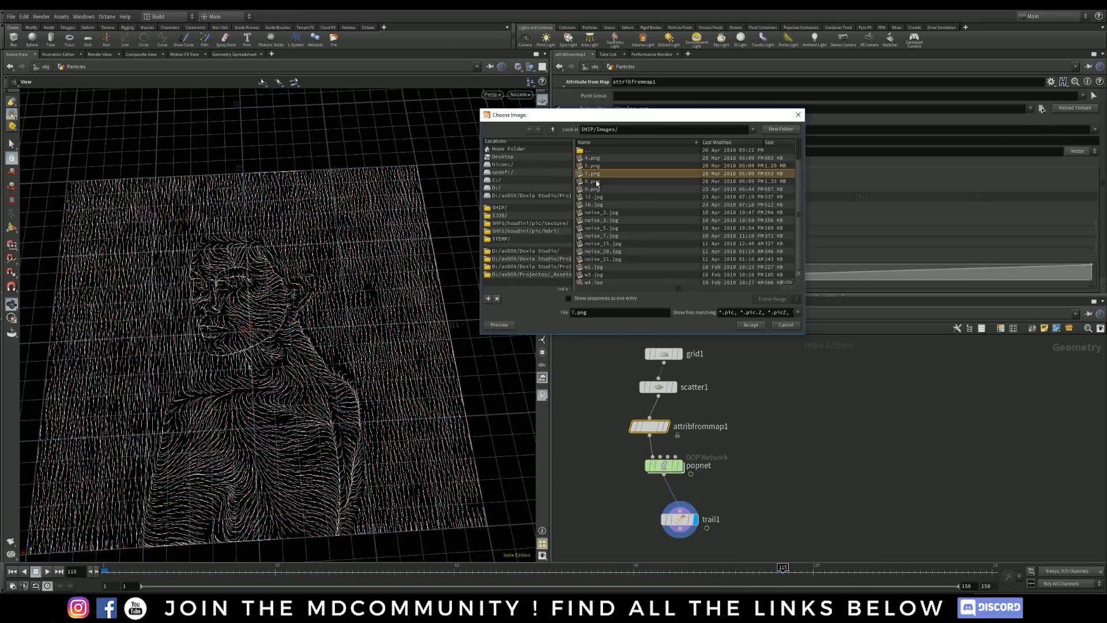
pyautogui.click(761, 326)
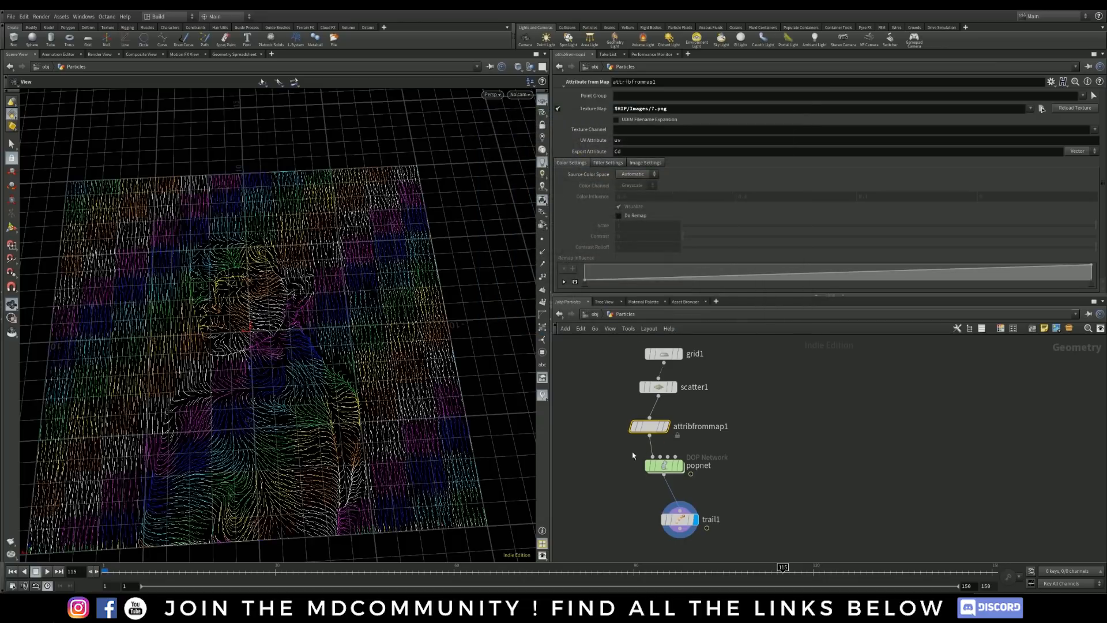
# Step: Replay the simulation from the first frame, inspect the image-colored trails from a different view angle, and stop the playback
pyautogui.click(12, 573)
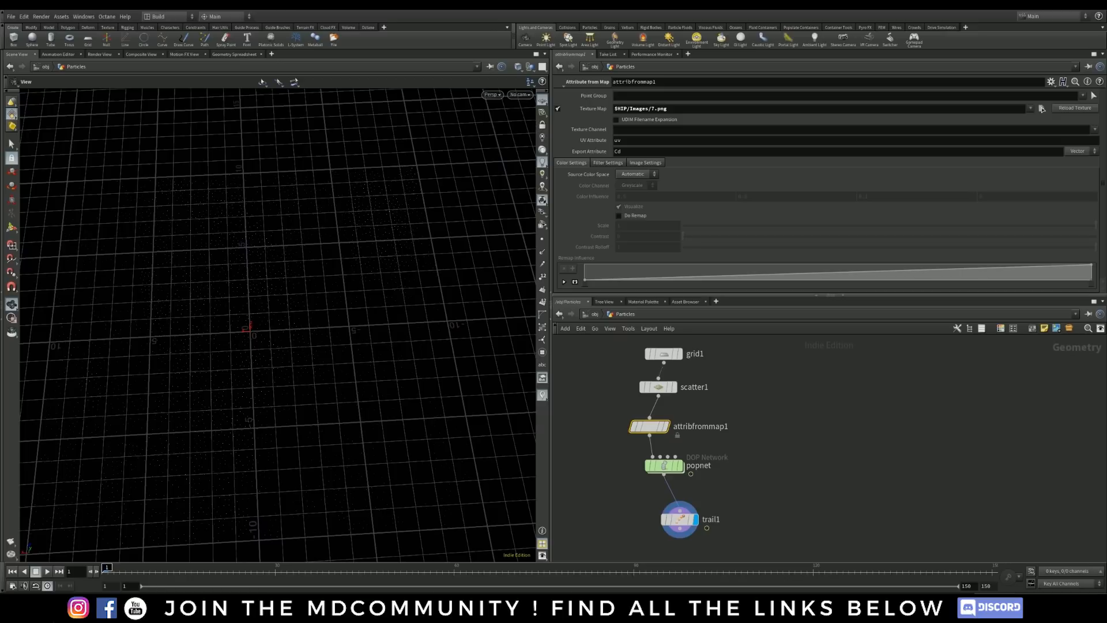
pyautogui.click(47, 572)
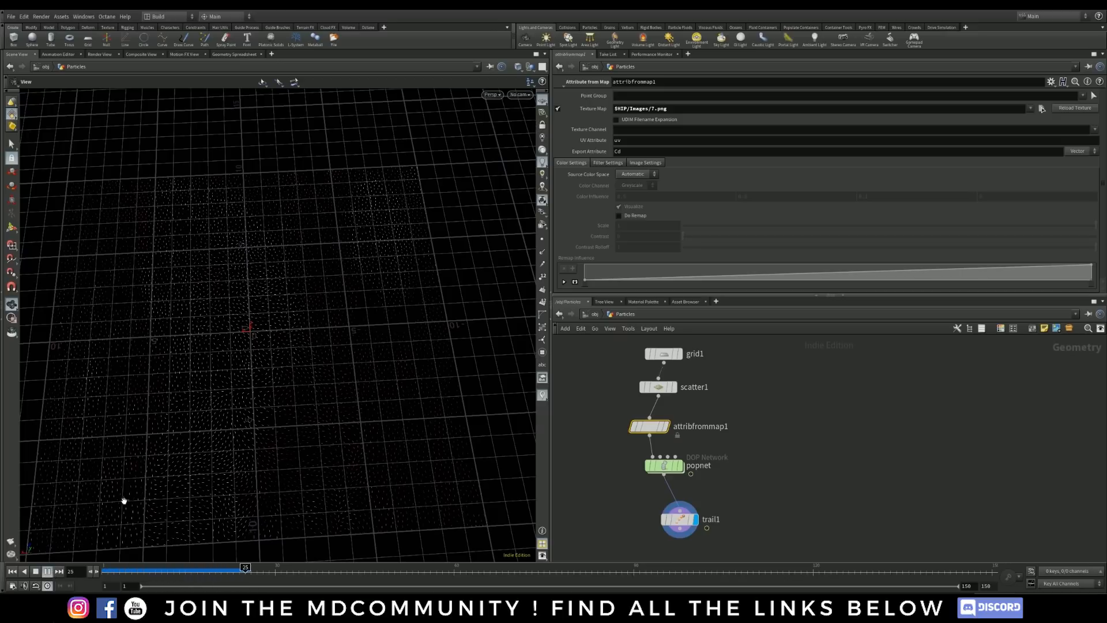
pyautogui.moveTo(223, 367); pyautogui.dragTo(240, 368)
pyautogui.moveTo(239, 368); pyautogui.dragTo(210, 378, button='right')
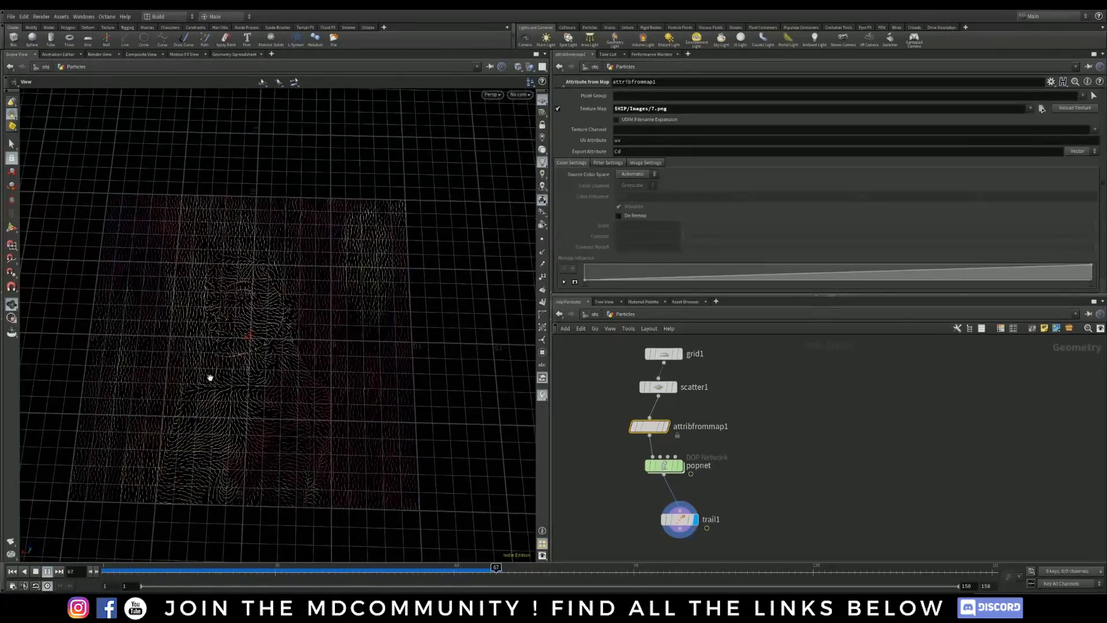
pyautogui.moveTo(268, 373); pyautogui.dragTo(293, 382, button='middle')
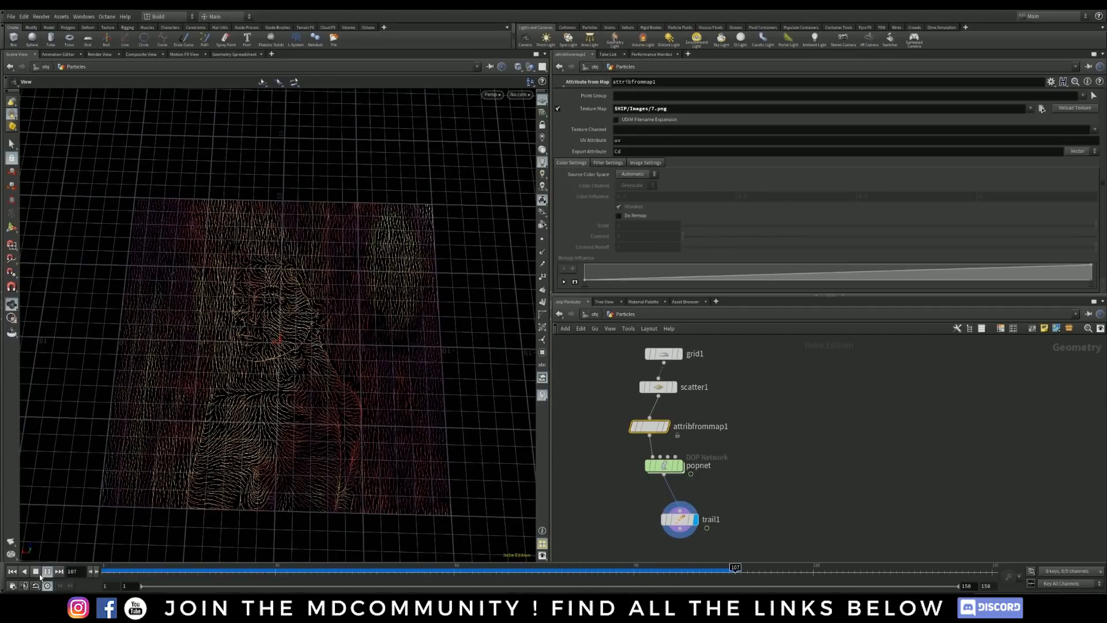
pyautogui.click(35, 571)
# Step: Move attribfrommap1 off to the side and wire a new Point VOP between scatter1 and popnet in its place
pyautogui.moveTo(650, 435); pyautogui.dragTo(606, 433)
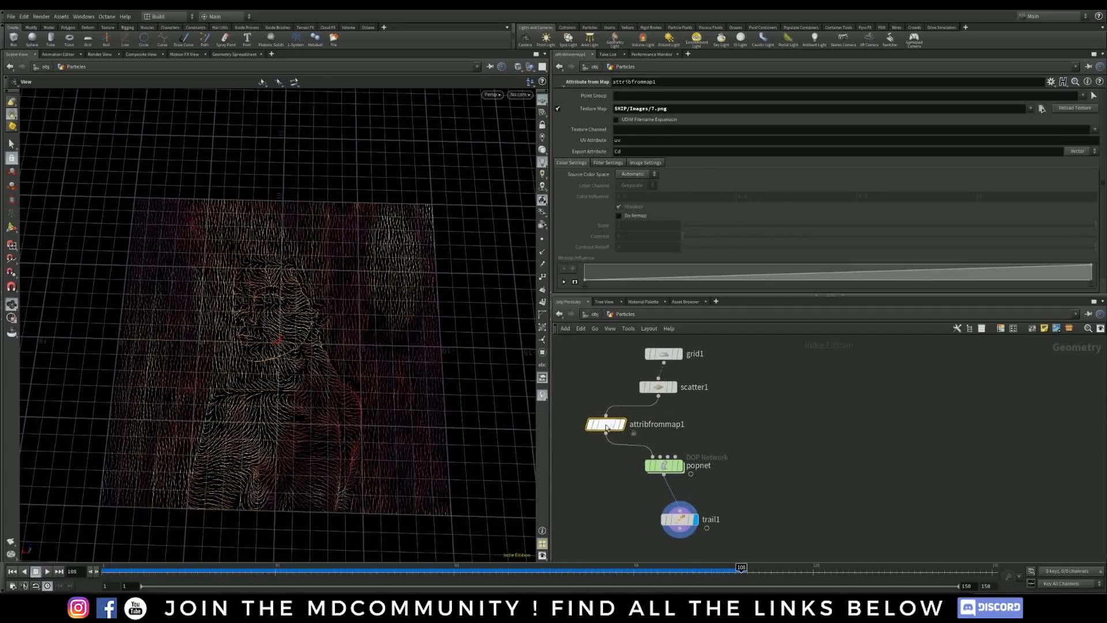
pyautogui.press('Tab')
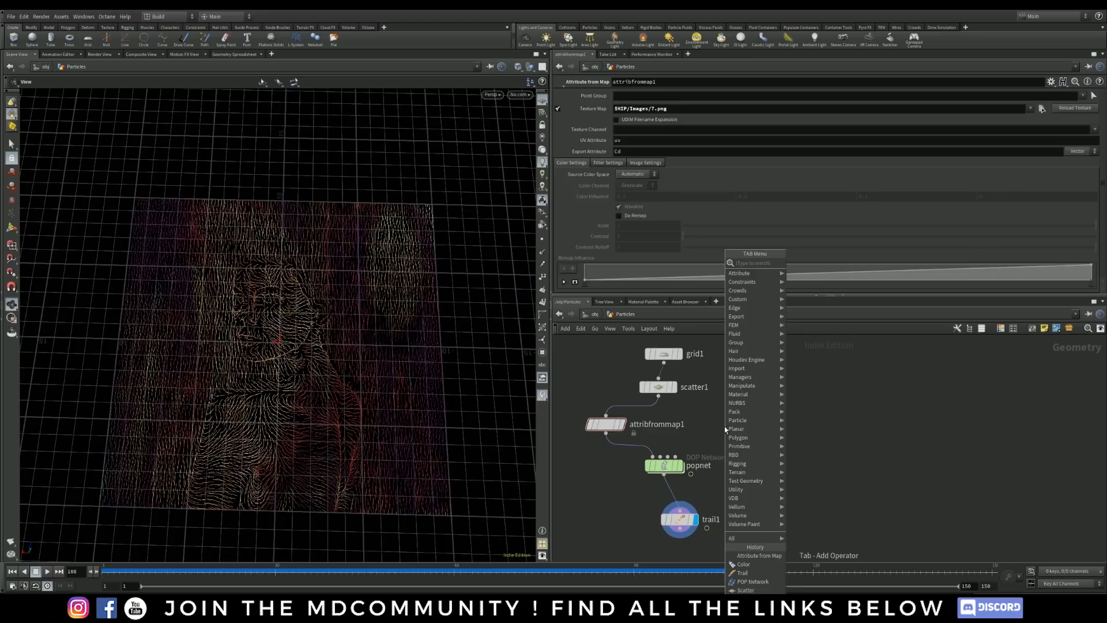
pyautogui.write('vop')
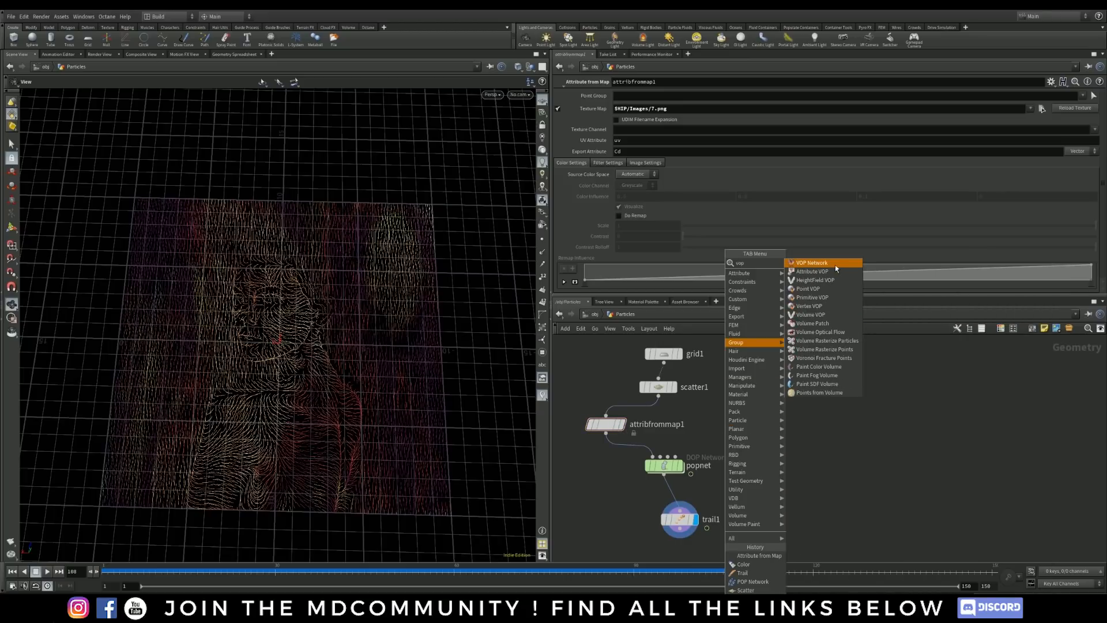
pyautogui.click(808, 289)
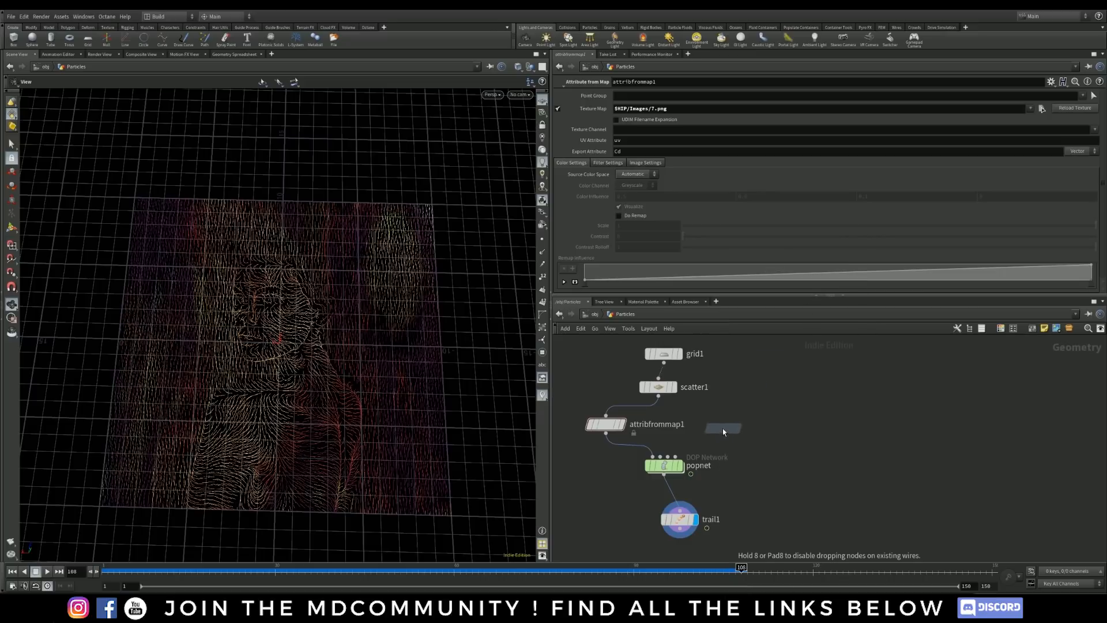
pyautogui.click(721, 430)
pyautogui.moveTo(721, 440)
pyautogui.mouseDown()
pyautogui.moveTo(642, 457)
pyautogui.moveTo(717, 429)
pyautogui.mouseUp()
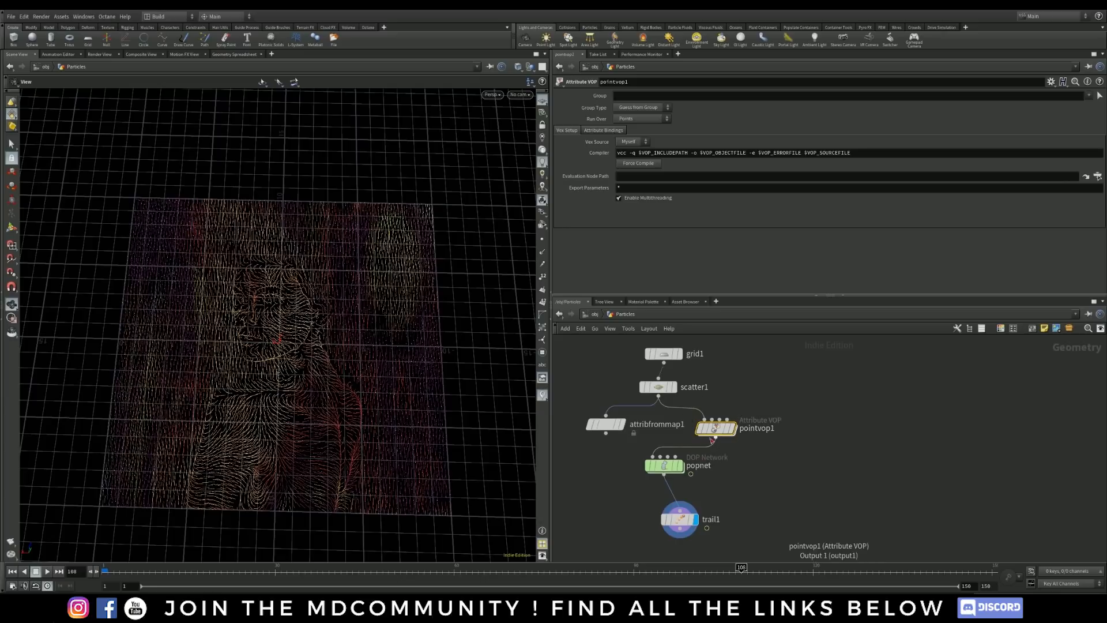
pyautogui.moveTo(716, 429); pyautogui.dragTo(716, 425)
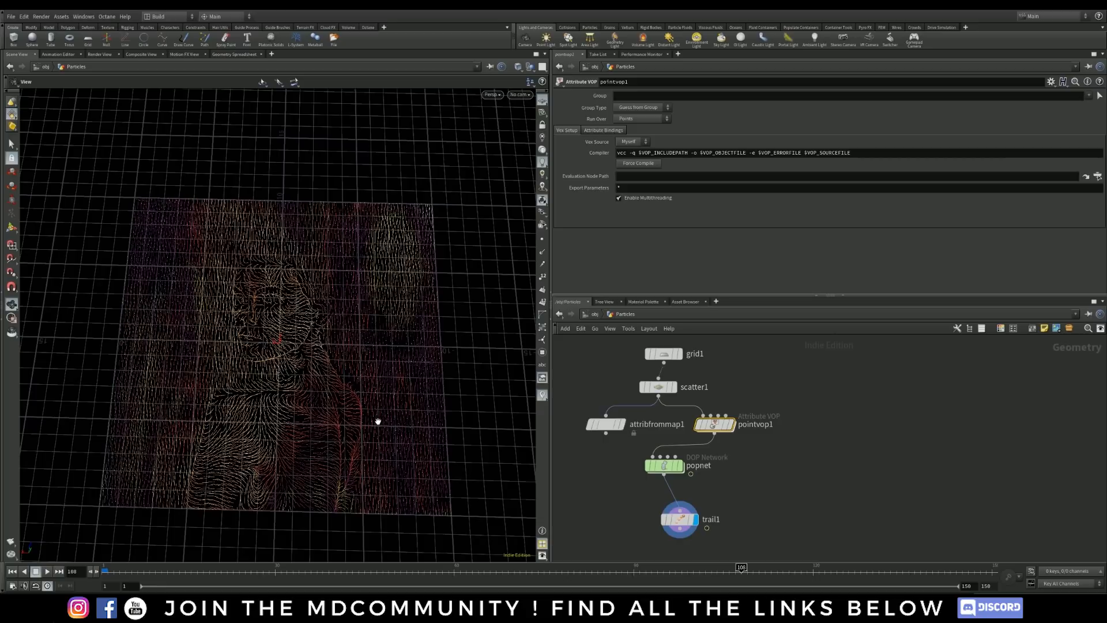
pyautogui.moveTo(661, 470); pyautogui.dragTo(657, 476)
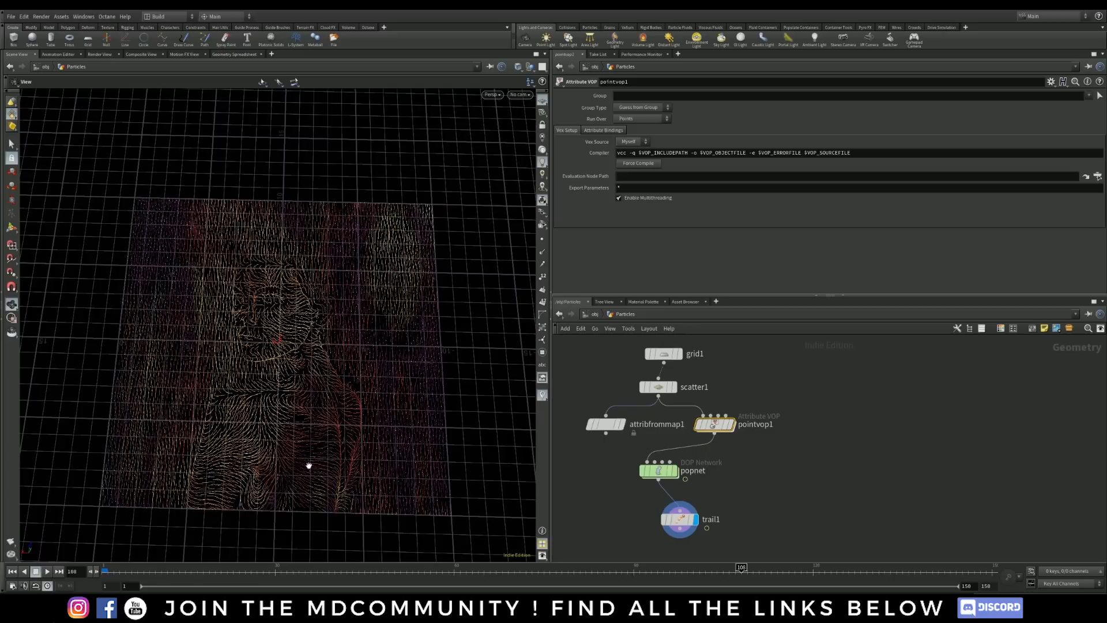
pyautogui.moveTo(725, 424); pyautogui.dragTo(724, 426)
pyautogui.moveTo(721, 427); pyautogui.dragTo(647, 375)
# Step: Inside pointvop1, add a Curl Noise node driven by P and connect its noise output to Cd of geometryvopoutput1
pyautogui.doubleClick(714, 423)
pyautogui.scroll(1, 790, 403)
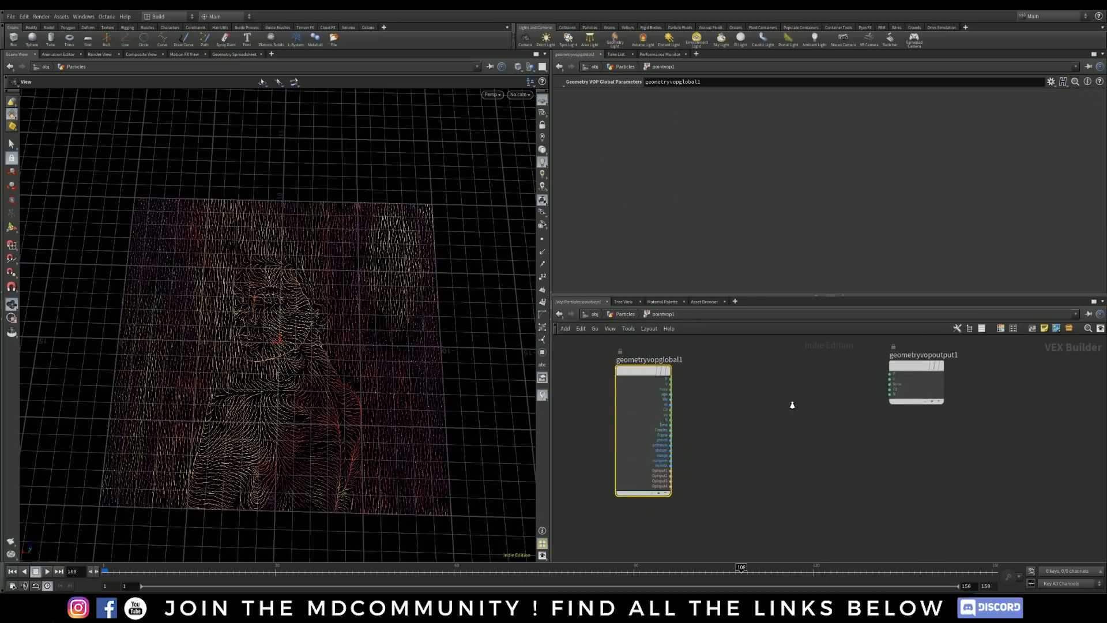
pyautogui.moveTo(918, 373); pyautogui.dragTo(854, 373)
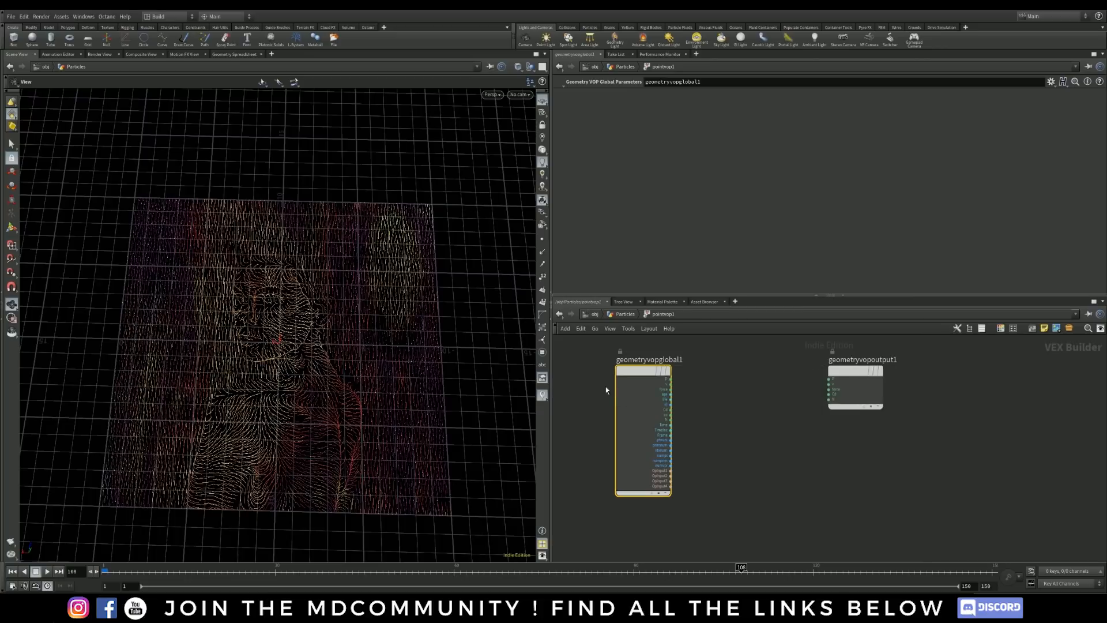
pyautogui.moveTo(646, 369); pyautogui.dragTo(615, 369)
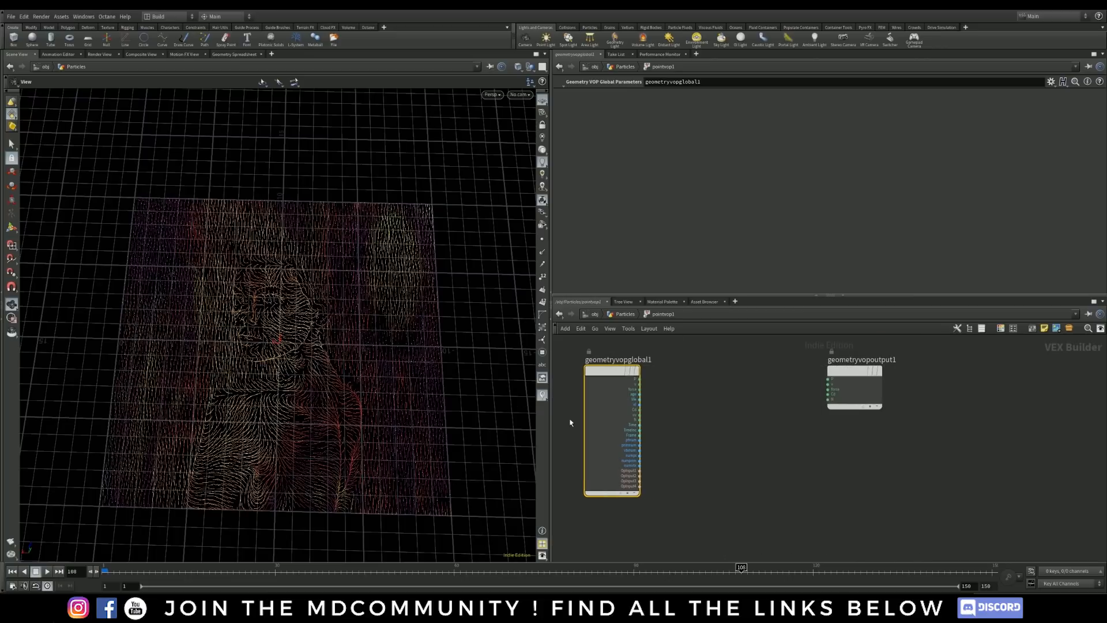
pyautogui.press('Tab')
pyautogui.write('cur')
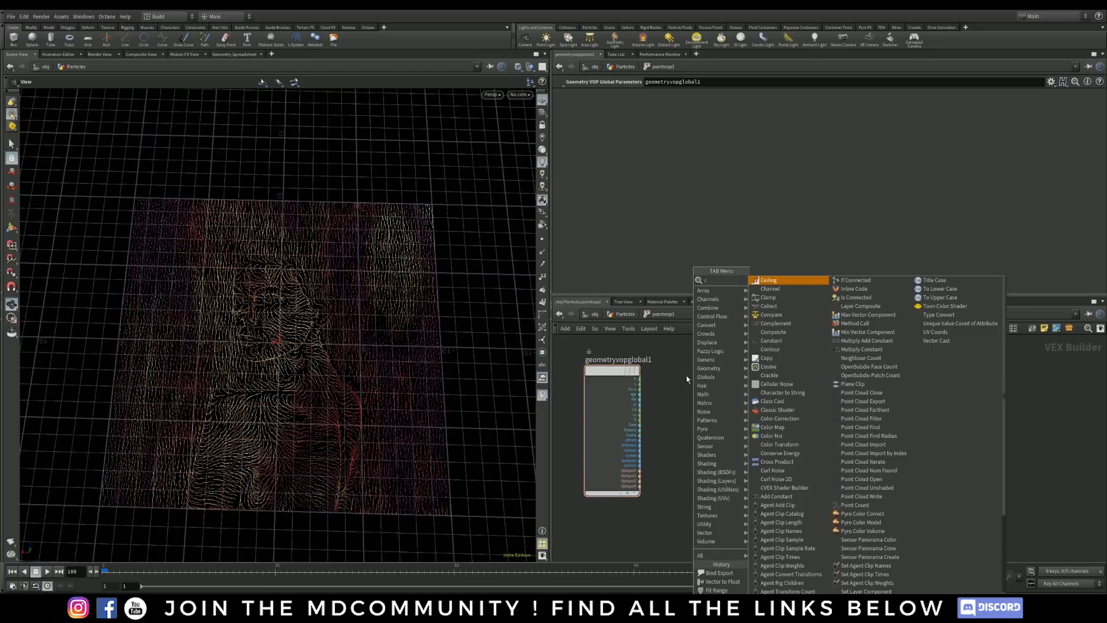
pyautogui.press('Return')
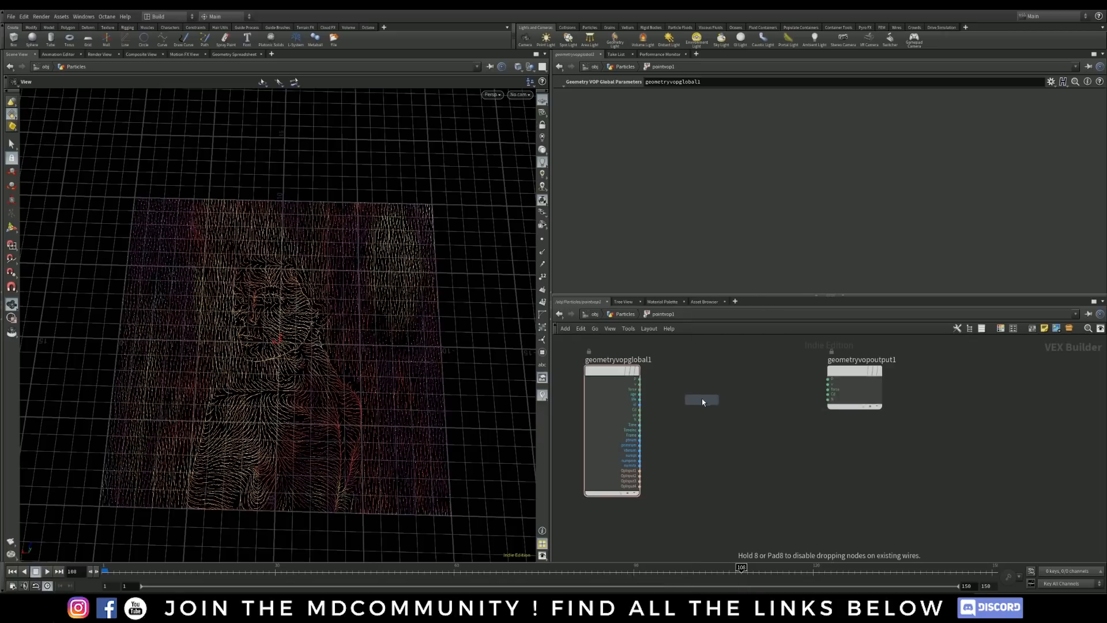
pyautogui.click(696, 390)
pyautogui.moveTo(640, 379); pyautogui.dragTo(823, 396)
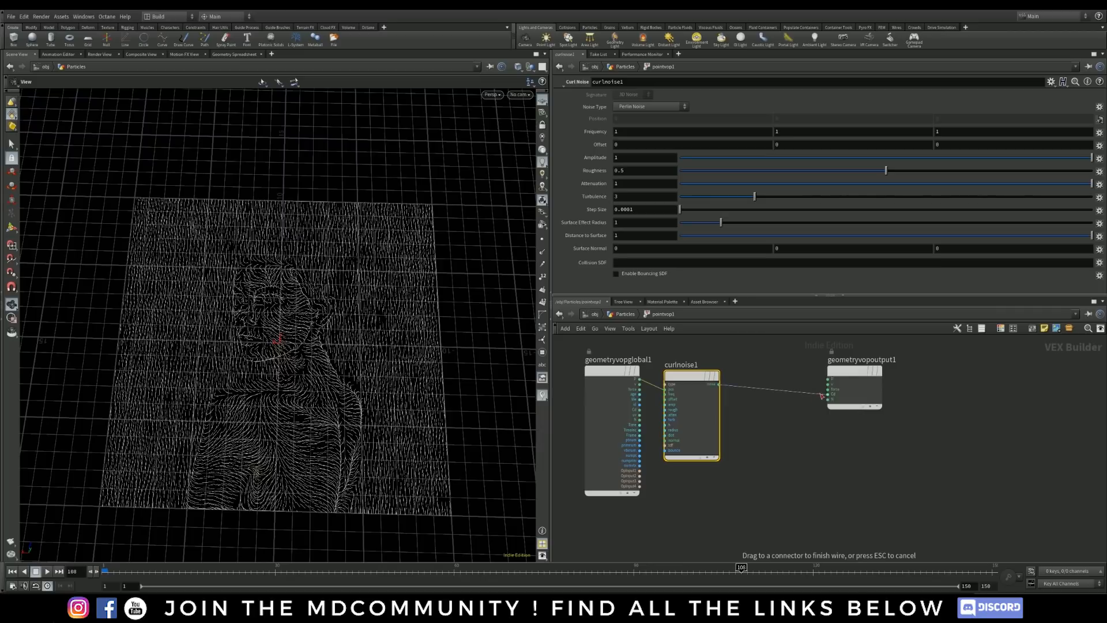
pyautogui.click(769, 440)
pyautogui.moveTo(264, 442)
pyautogui.mouseDown()
pyautogui.moveTo(257, 406)
pyautogui.moveTo(234, 445)
pyautogui.moveTo(267, 444)
pyautogui.mouseUp()
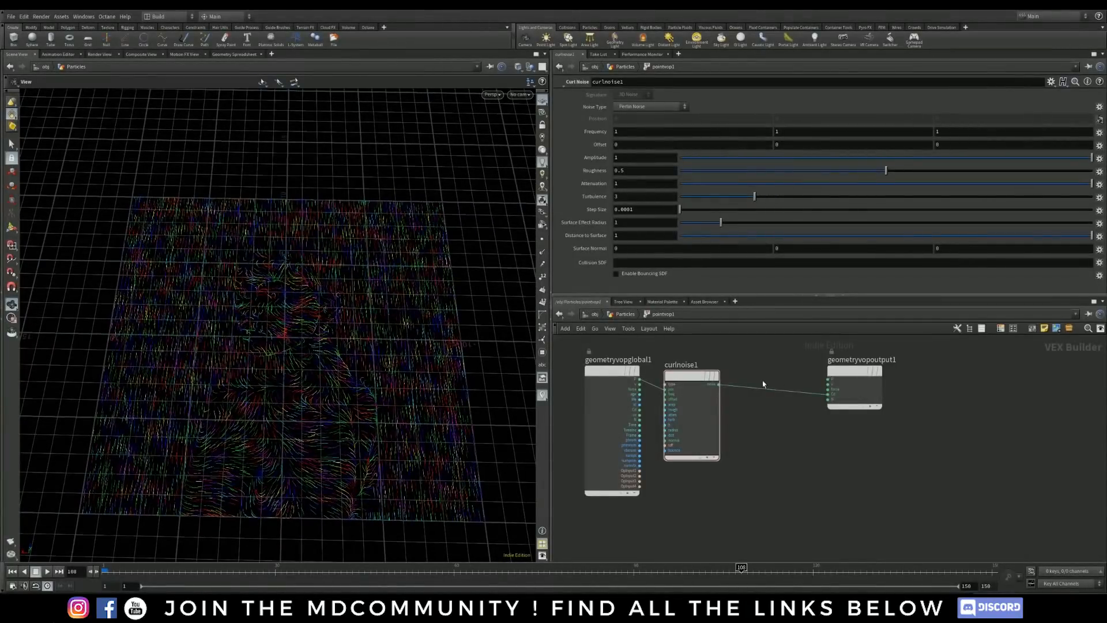
# Step: Insert a Ramp Parameter node between curlnoise1 and the Cd output, spacing the surrounding nodes evenly
pyautogui.moveTo(852, 373); pyautogui.dragTo(877, 374)
pyautogui.press('Tab')
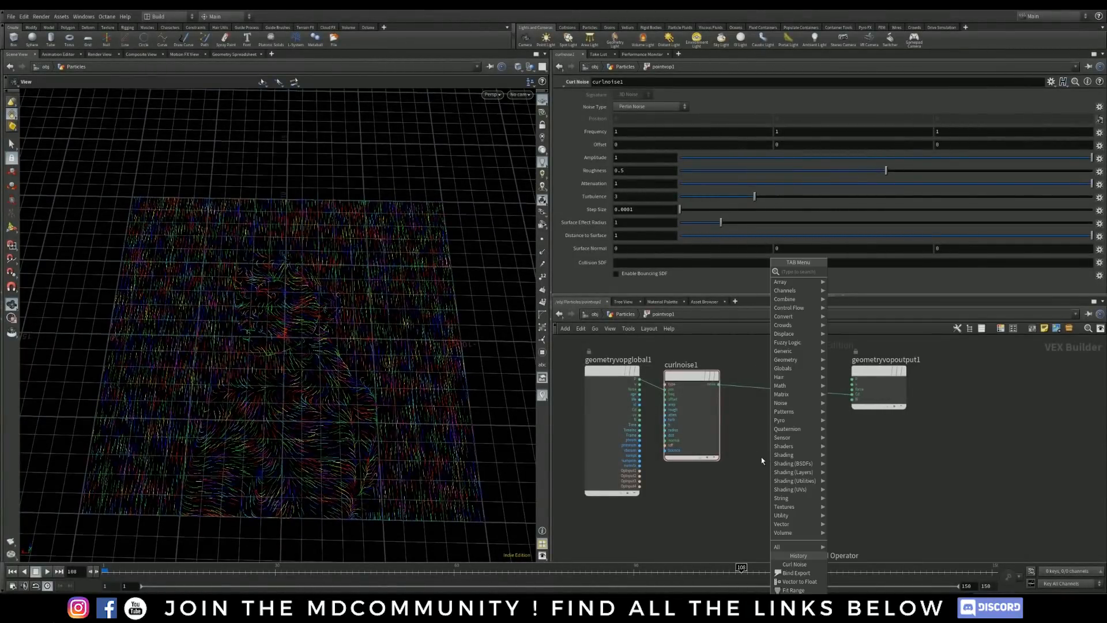
pyautogui.write('ramp')
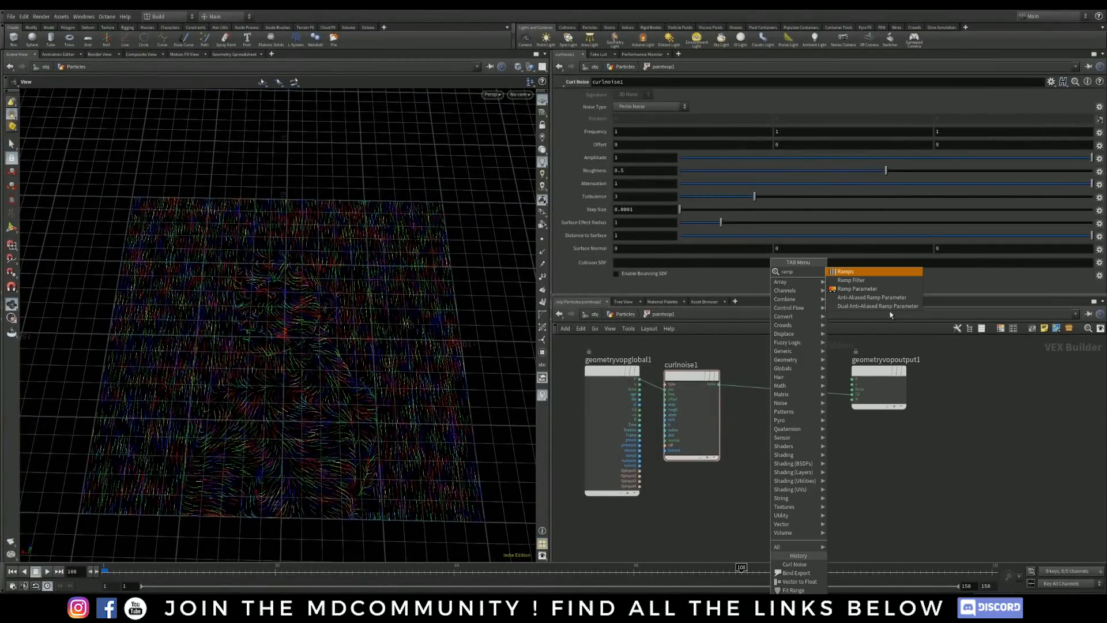
pyautogui.click(857, 289)
pyautogui.click(780, 449)
pyautogui.moveTo(780, 449); pyautogui.dragTo(791, 385)
pyautogui.moveTo(873, 374); pyautogui.dragTo(902, 372)
pyautogui.moveTo(807, 385); pyautogui.dragTo(807, 379)
pyautogui.moveTo(694, 377); pyautogui.dragTo(704, 372)
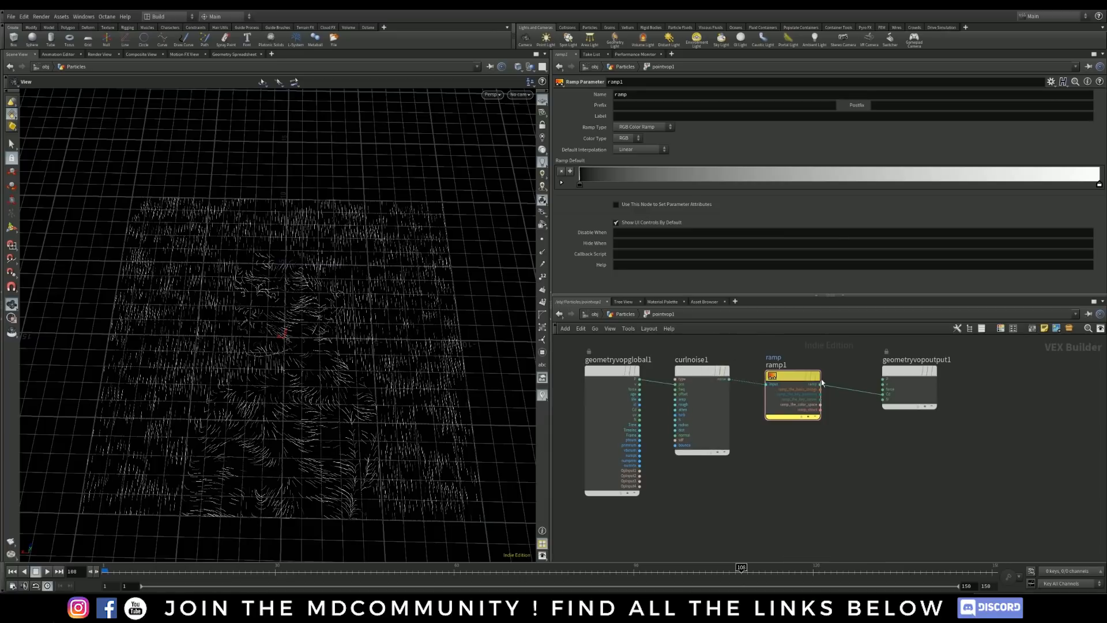
pyautogui.moveTo(796, 377); pyautogui.dragTo(796, 376)
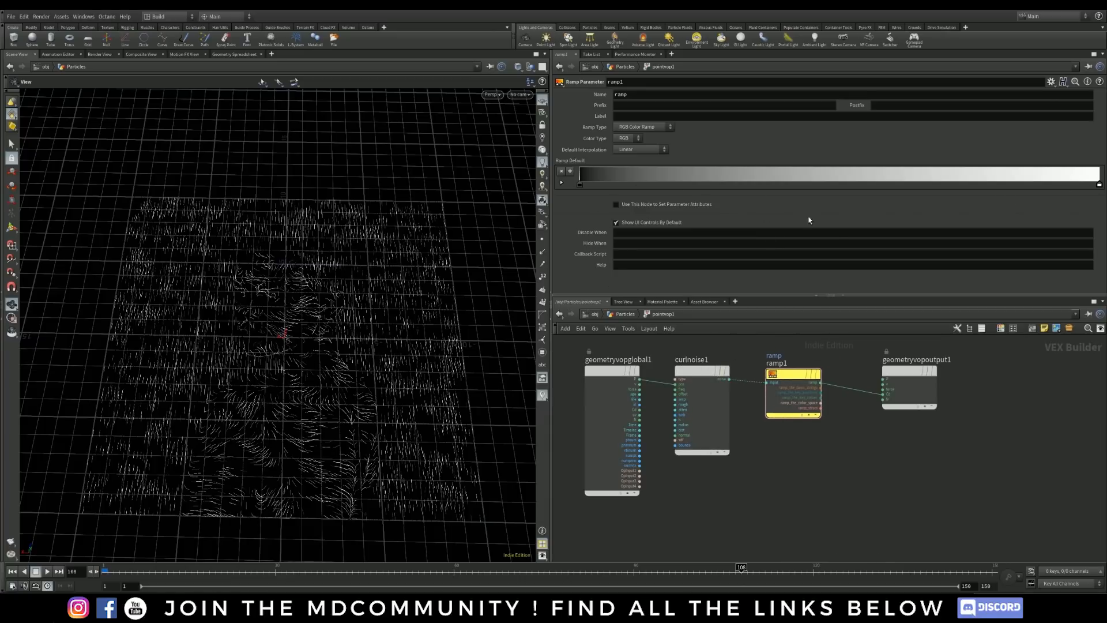
# Step: Set the frequency of curlnoise1 to 0.3 on all three axes
pyautogui.click(700, 376)
pyautogui.doubleClick(628, 133)
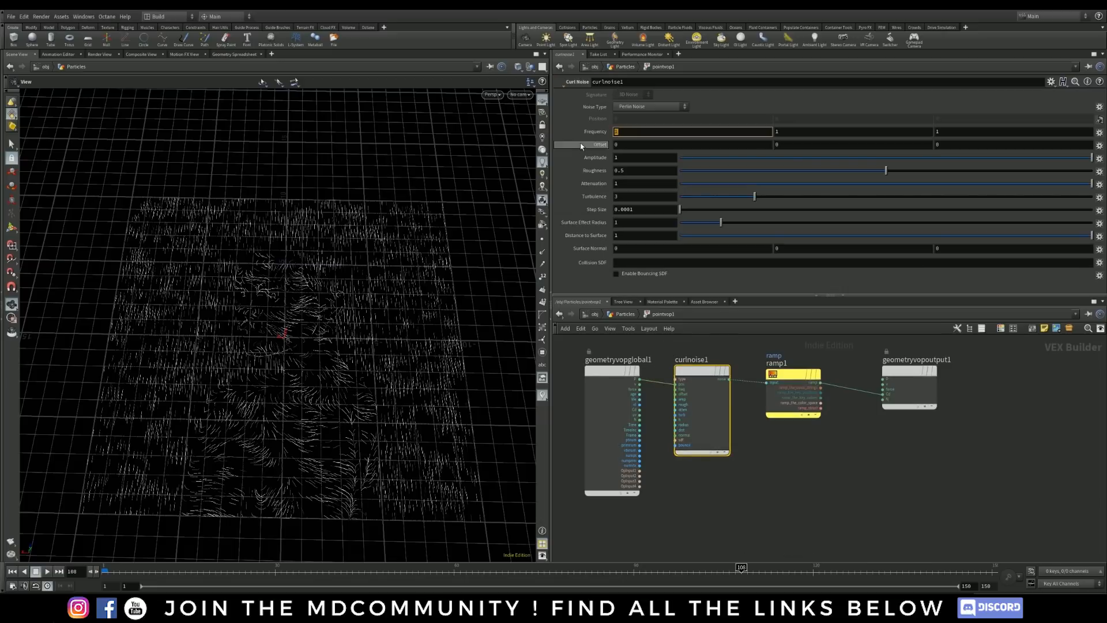
pyautogui.write('0.3')
pyautogui.press('Tab')
pyautogui.write('0.2')
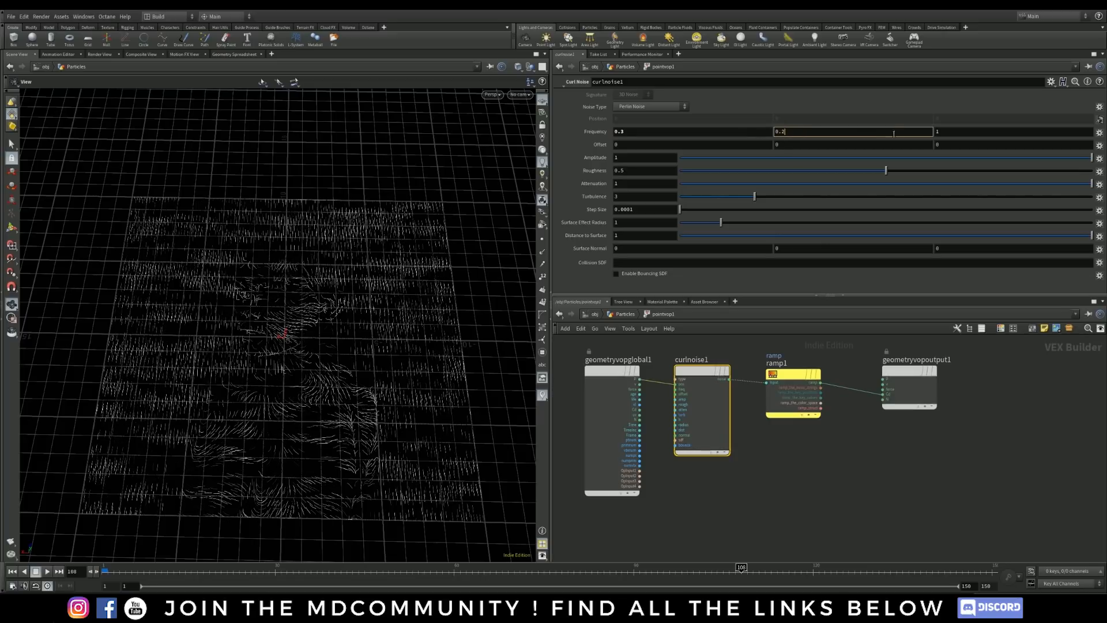
pyautogui.write('3')
pyautogui.press('Tab')
pyautogui.write('0.3')
pyautogui.press('Return')
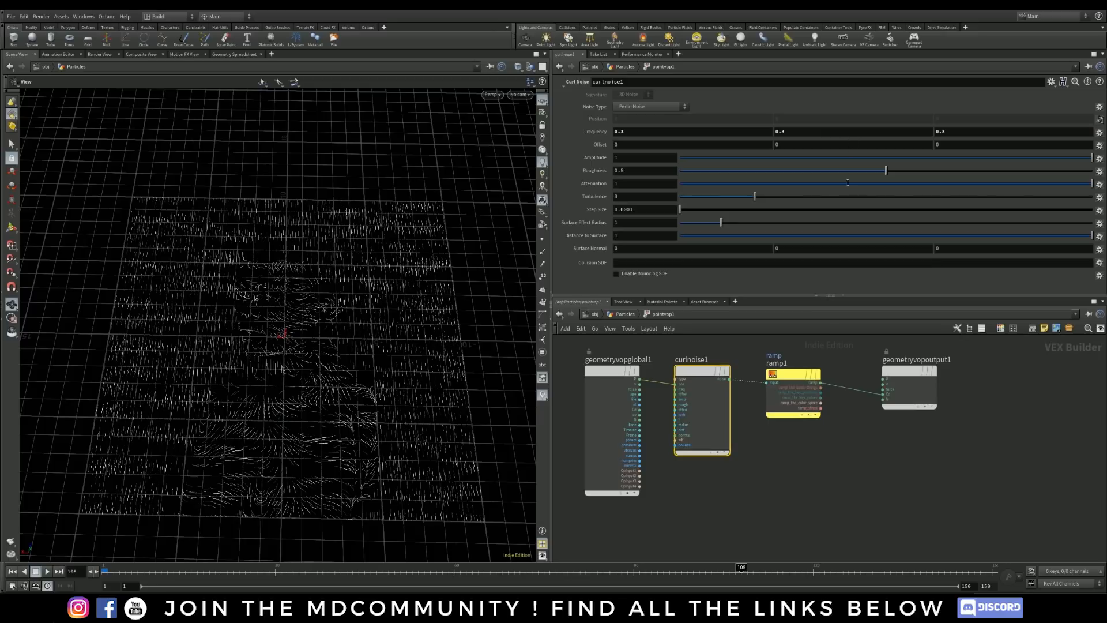
# Step: Return to the Particles network, enlarge the parameter area, and color the first point of pointvop1's ramp blue (0, 0.45, 0.9)
pyautogui.click(855, 354)
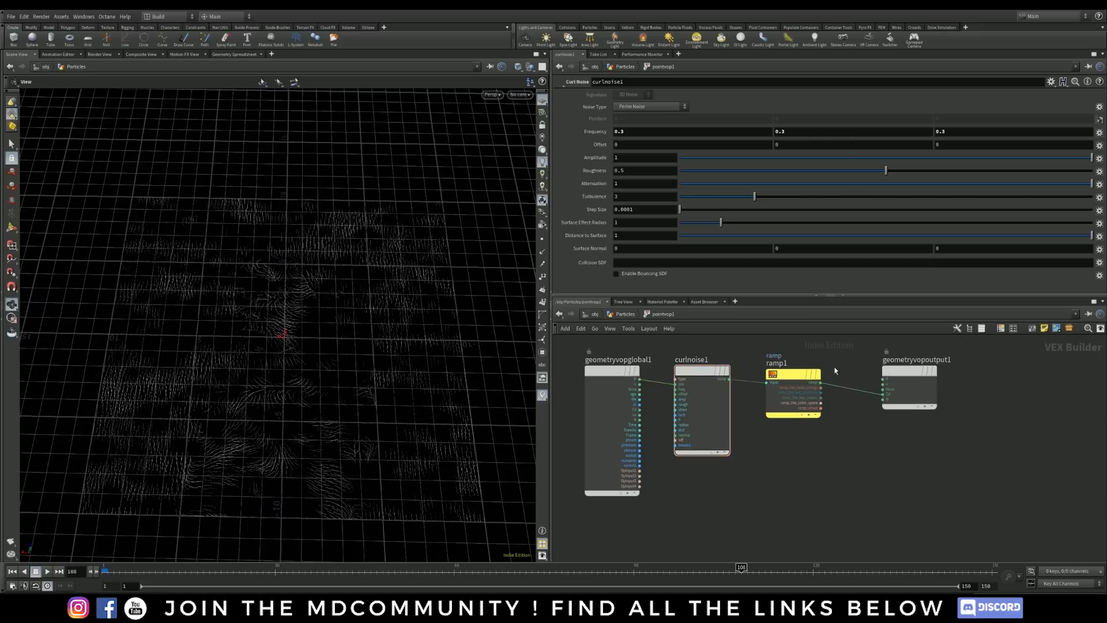
pyautogui.press('u')
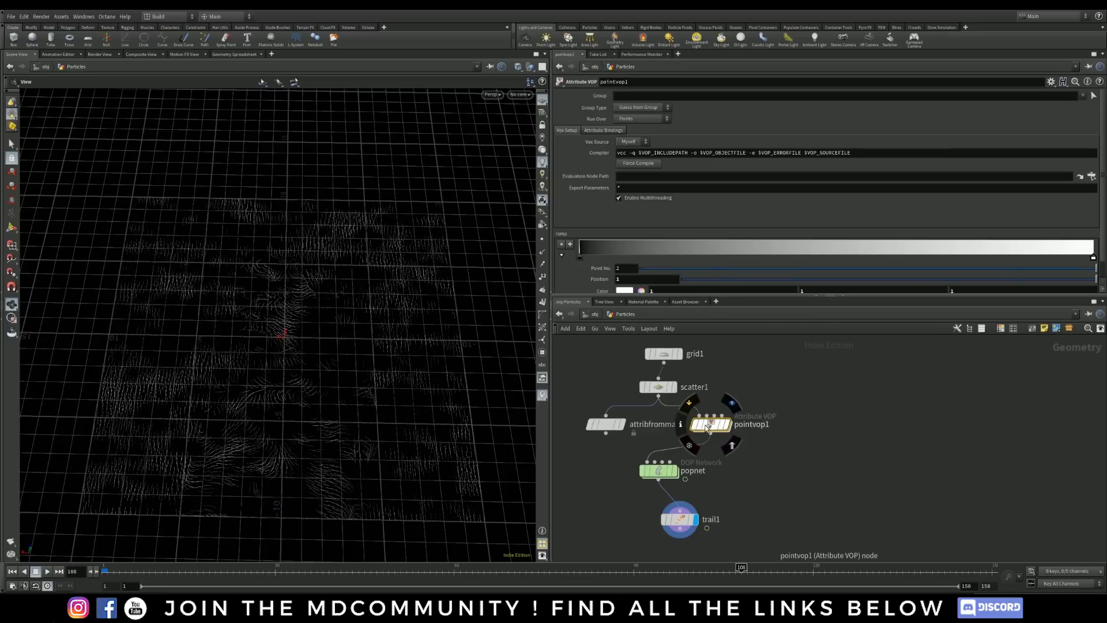
pyautogui.moveTo(796, 411); pyautogui.dragTo(796, 414, button='middle')
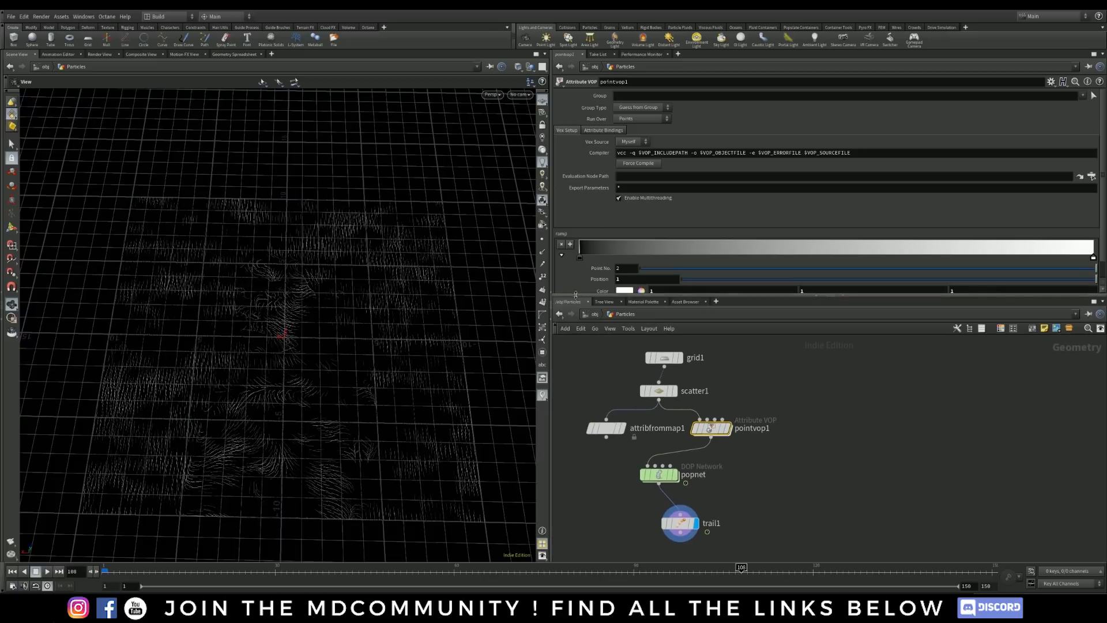
pyautogui.moveTo(581, 295); pyautogui.dragTo(585, 343)
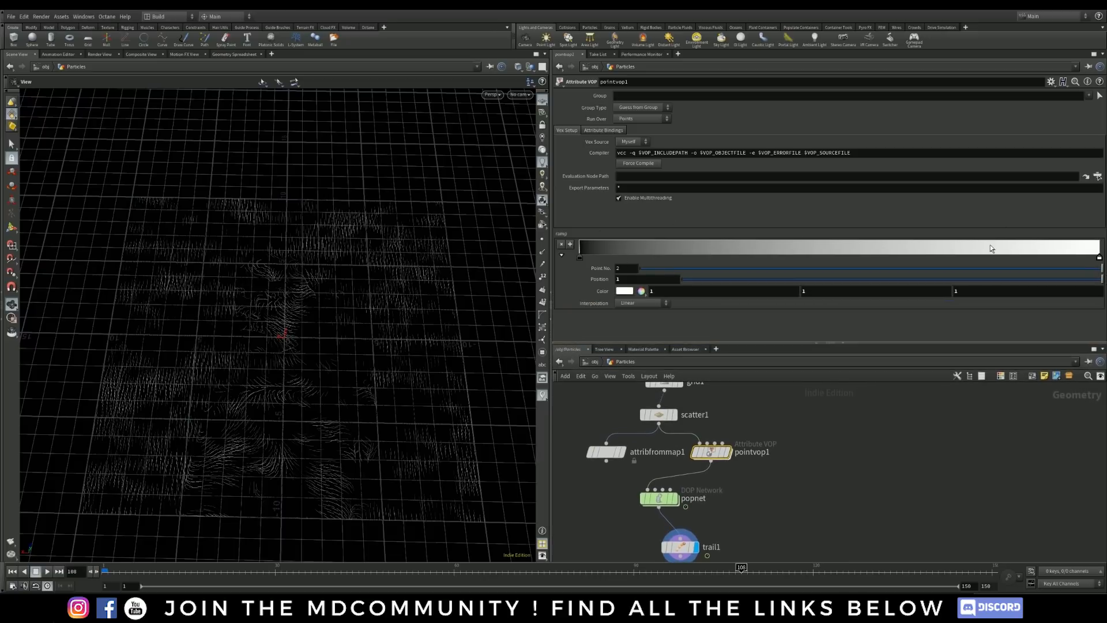
pyautogui.click(581, 259)
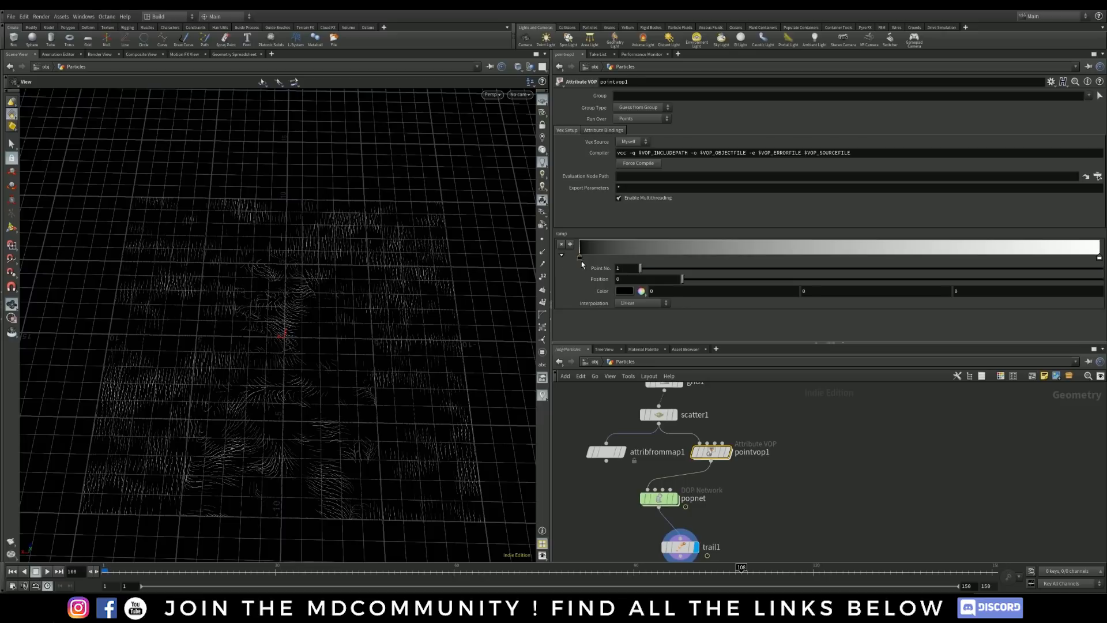
pyautogui.click(625, 292)
pyautogui.click(662, 95)
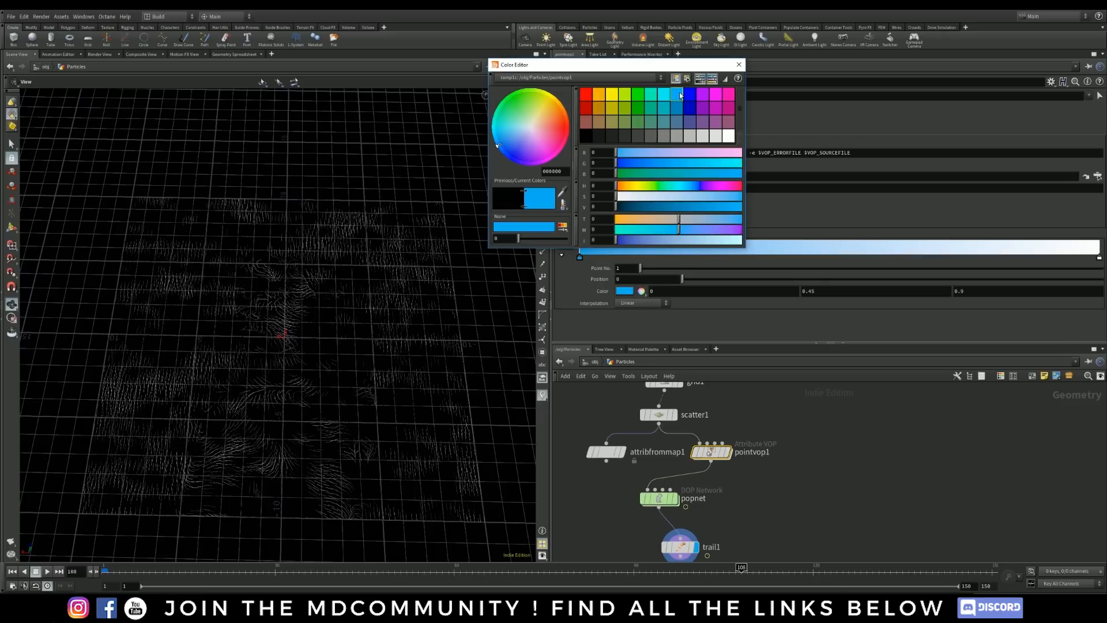
pyautogui.click(739, 64)
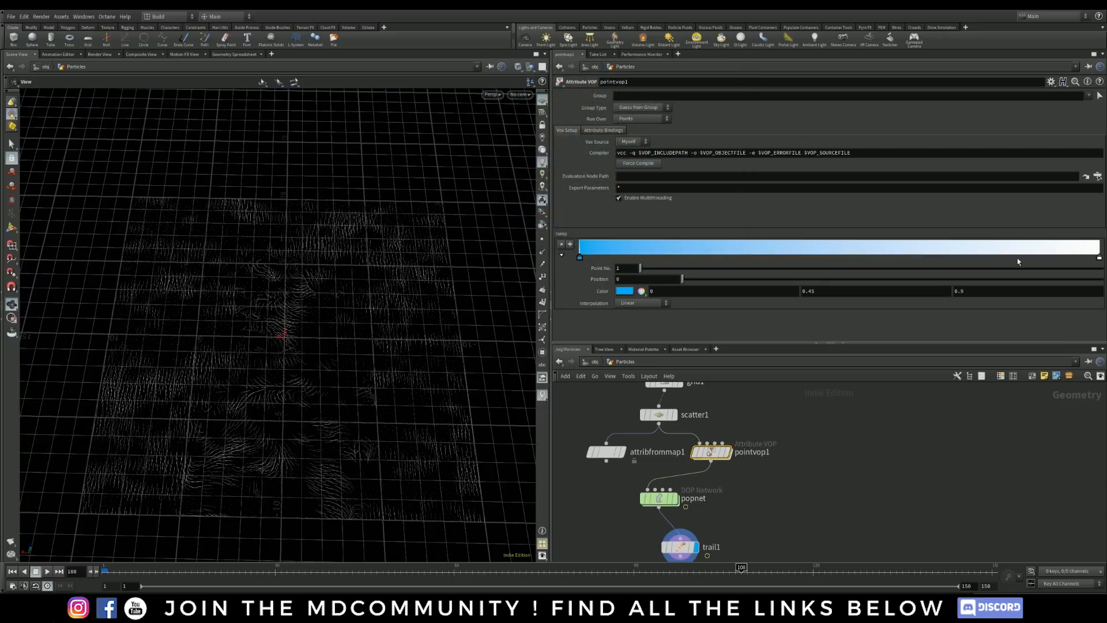
# Step: Add a ramp point at about position 0.37 and color it dark cyan (0, 0.5, 0.5)
pyautogui.click(775, 251)
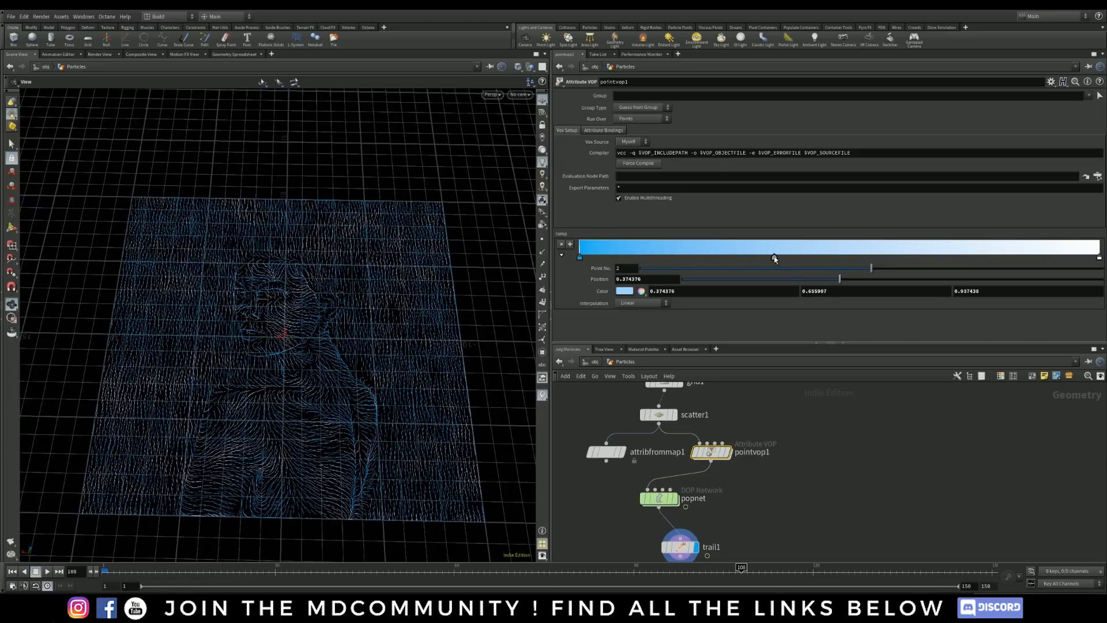
pyautogui.click(771, 243)
pyautogui.click(651, 96)
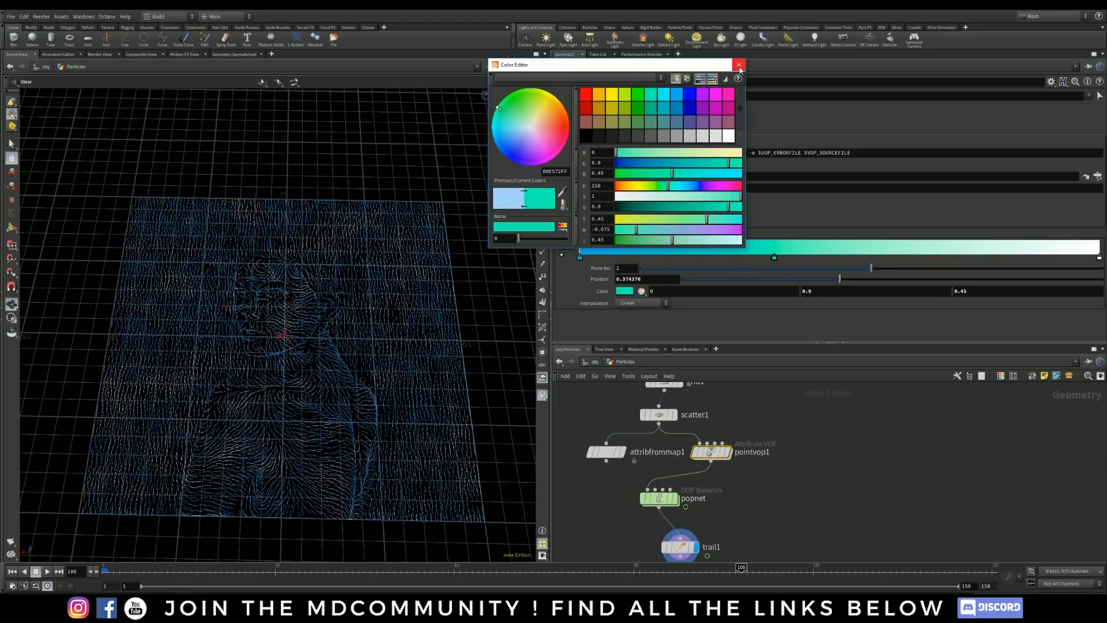
pyautogui.click(739, 65)
pyautogui.click(951, 256)
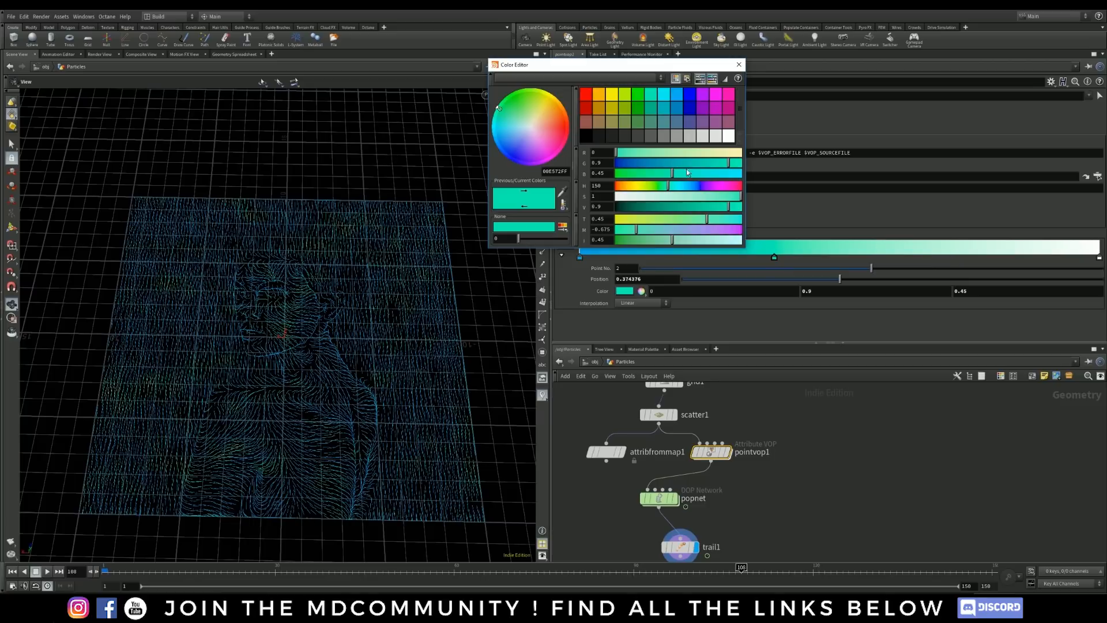
pyautogui.click(663, 108)
pyautogui.click(739, 64)
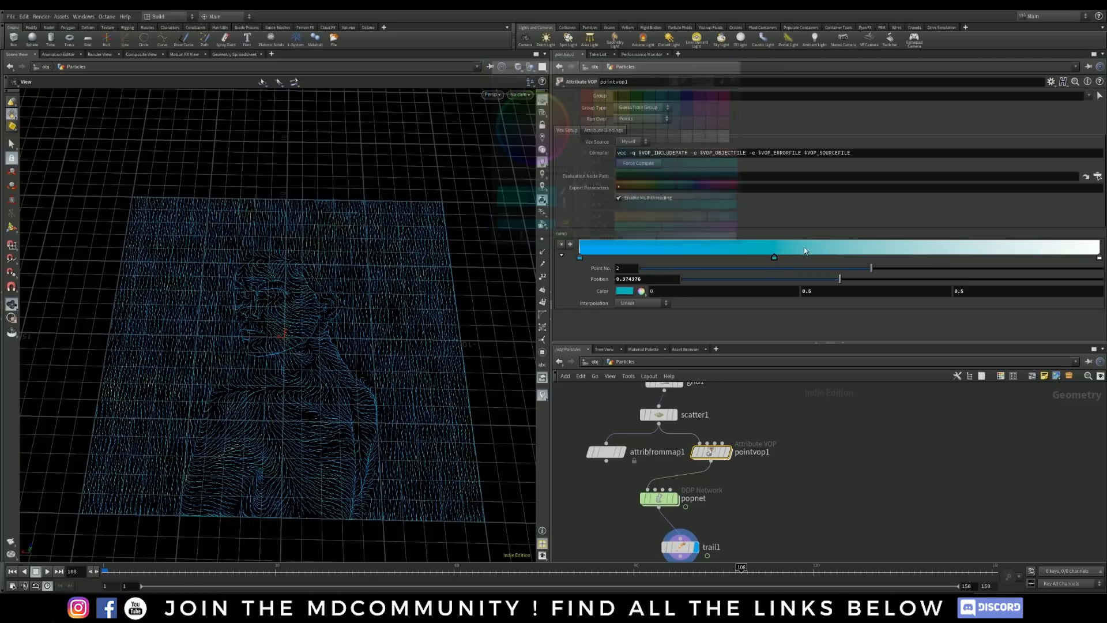
# Step: Add another ramp point at about position 0.68 and color it green (0, 0.9, 0.45)
pyautogui.click(933, 257)
pyautogui.click(933, 257)
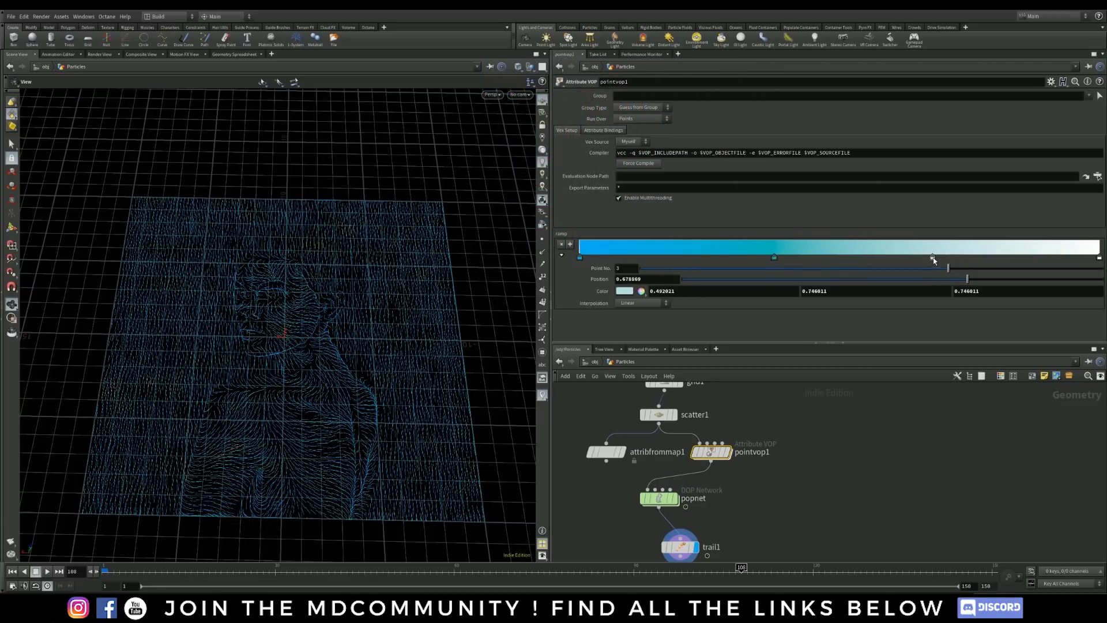
pyautogui.click(651, 93)
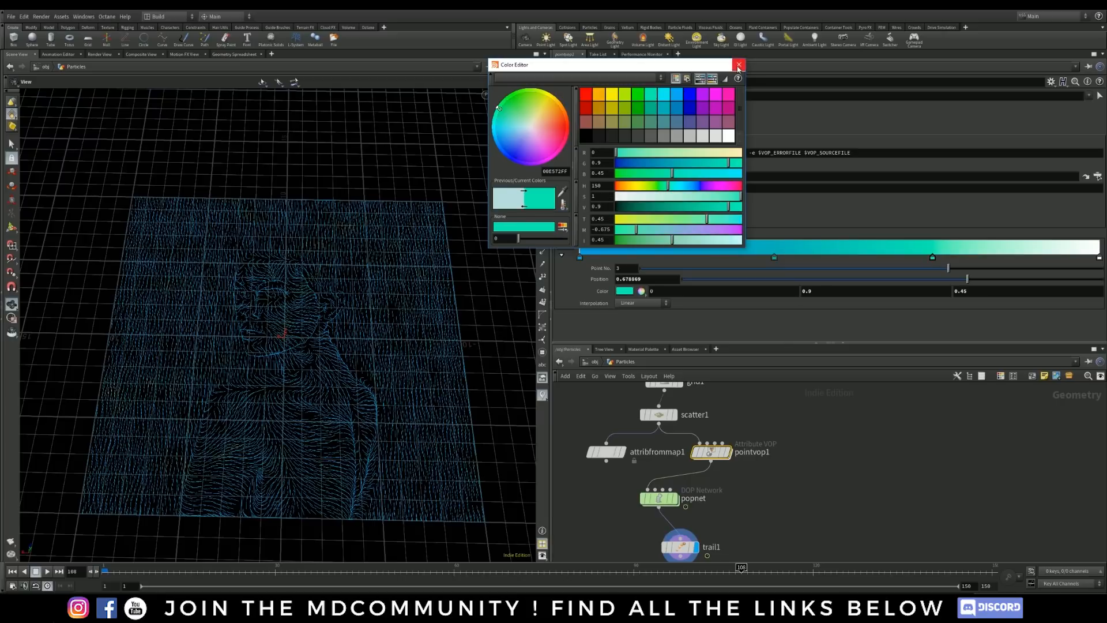
pyautogui.click(738, 65)
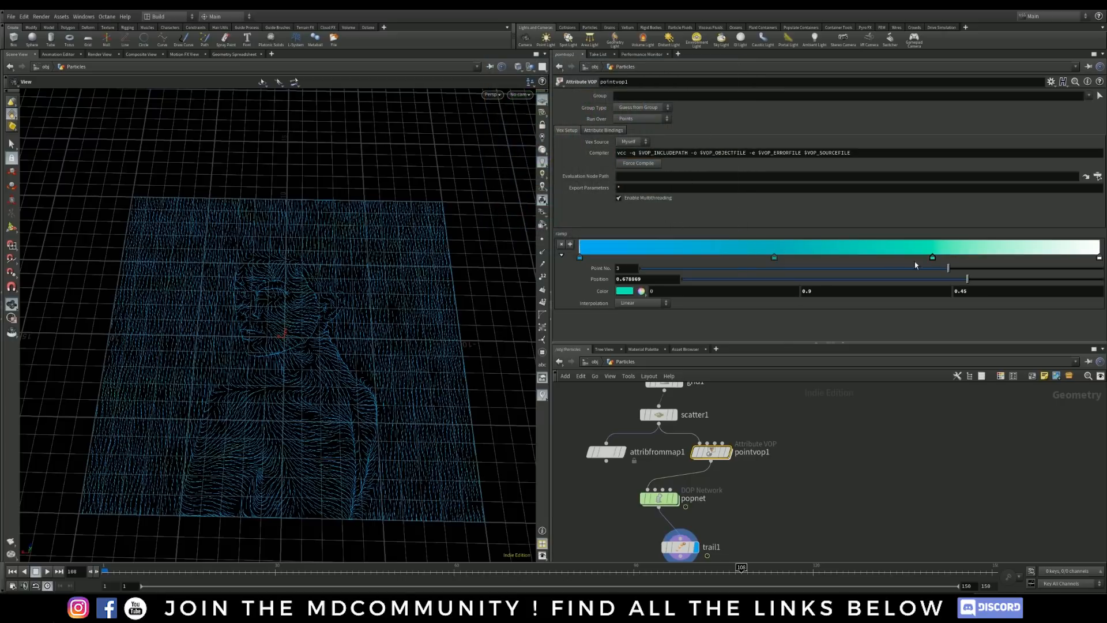
# Step: Shift the ramp's dark cyan point to about 0.15, the green point to about 0.47 and the white point to about 0.69
pyautogui.moveTo(774, 258); pyautogui.dragTo(734, 255)
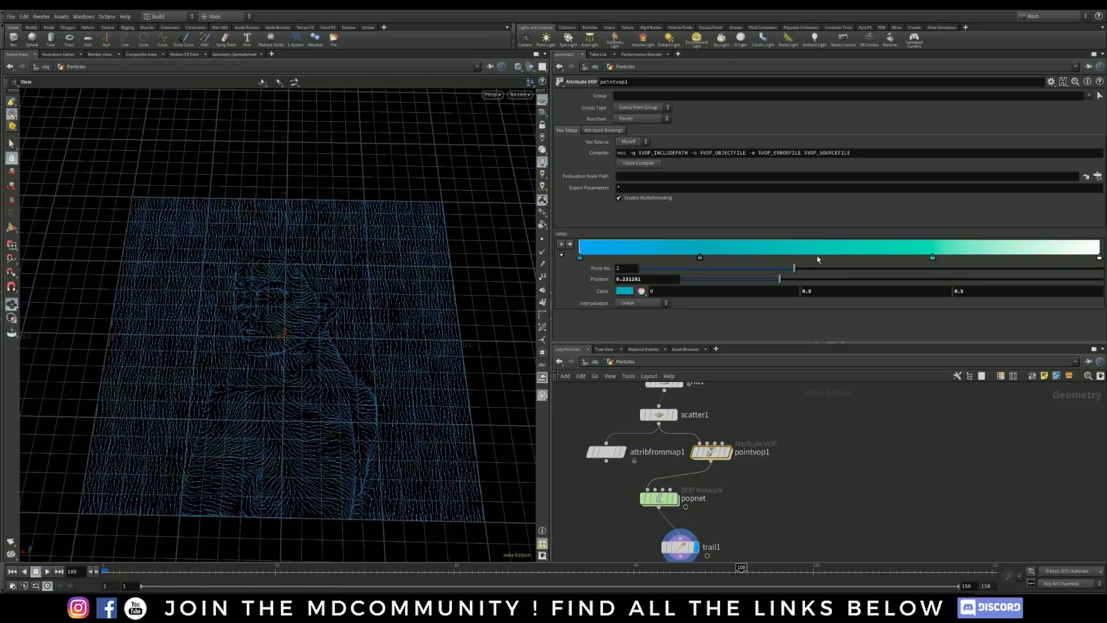
pyautogui.moveTo(933, 257)
pyautogui.mouseDown()
pyautogui.moveTo(826, 259)
pyautogui.moveTo(824, 269)
pyautogui.mouseUp()
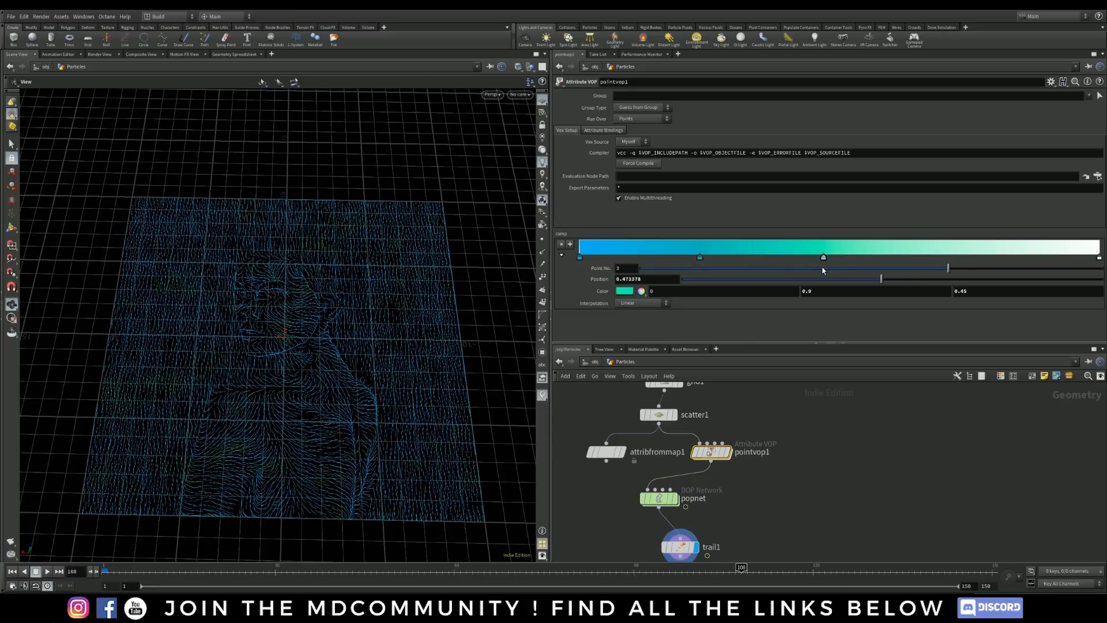
pyautogui.moveTo(370, 400); pyautogui.dragTo(340, 455)
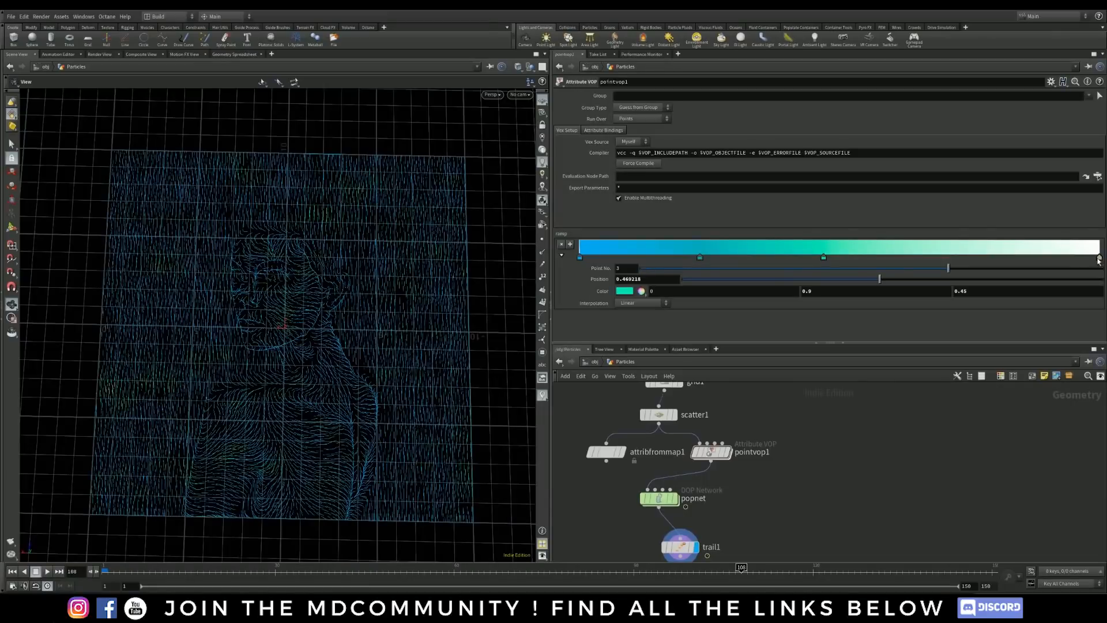
pyautogui.moveTo(1099, 261); pyautogui.dragTo(939, 268)
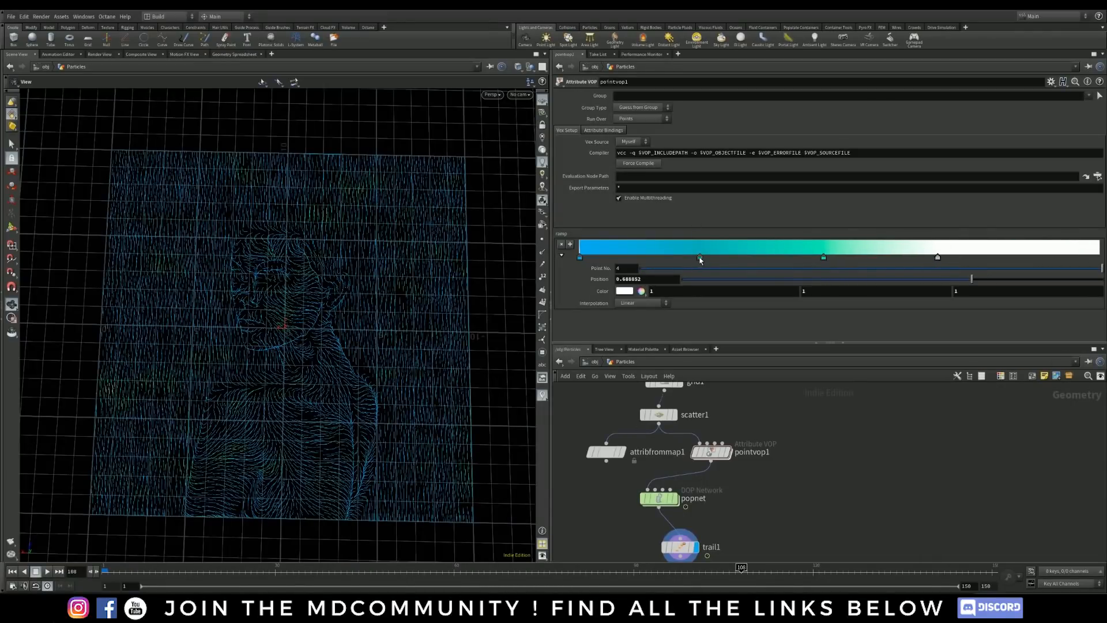
pyautogui.moveTo(701, 261); pyautogui.dragTo(658, 261)
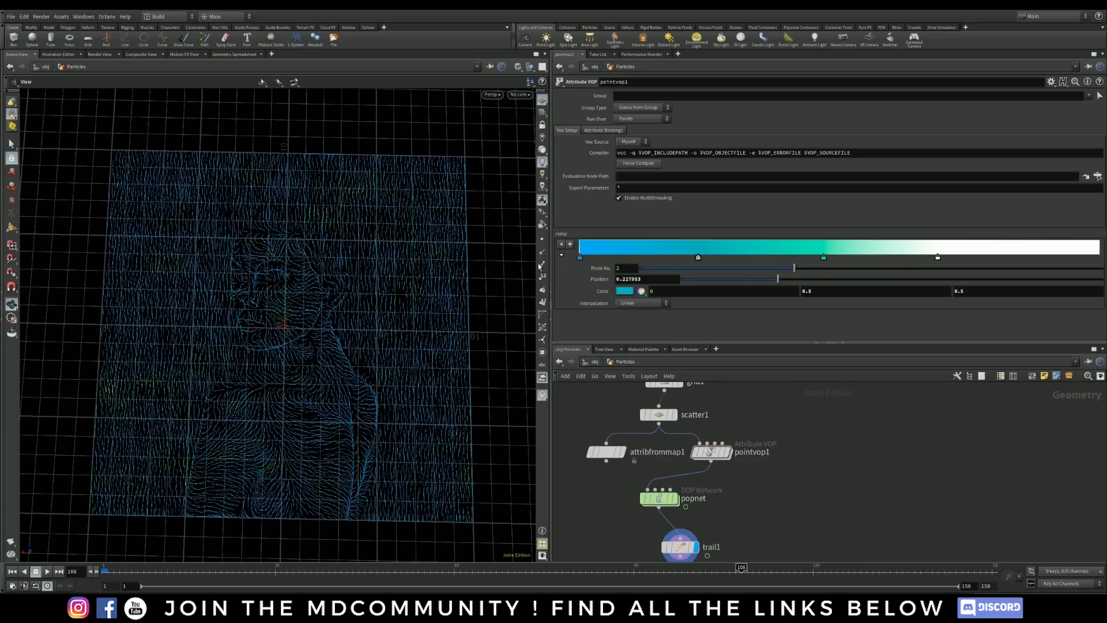
# Step: Change the color of the ramp's first point to dark red (0.5, 0, 0)
pyautogui.click(580, 258)
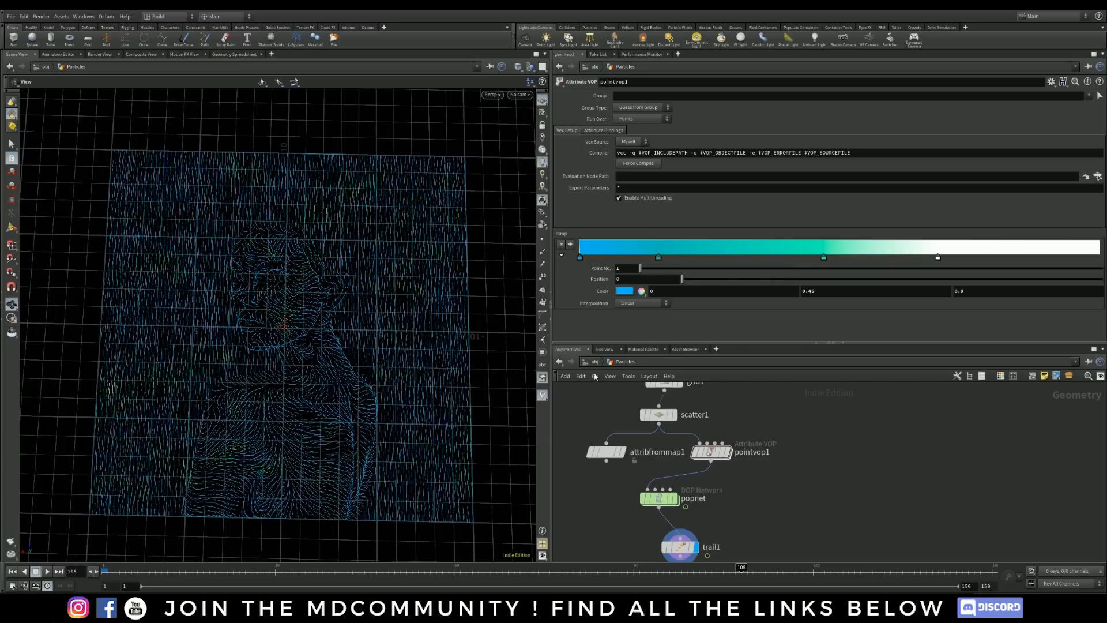
pyautogui.click(623, 291)
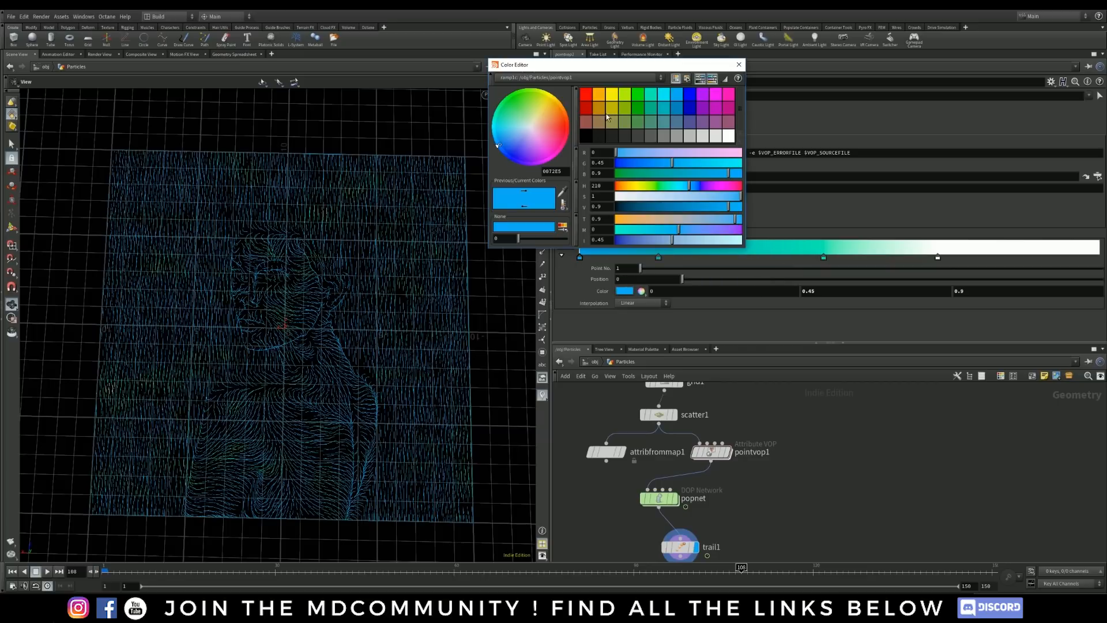
pyautogui.click(586, 108)
pyautogui.click(739, 64)
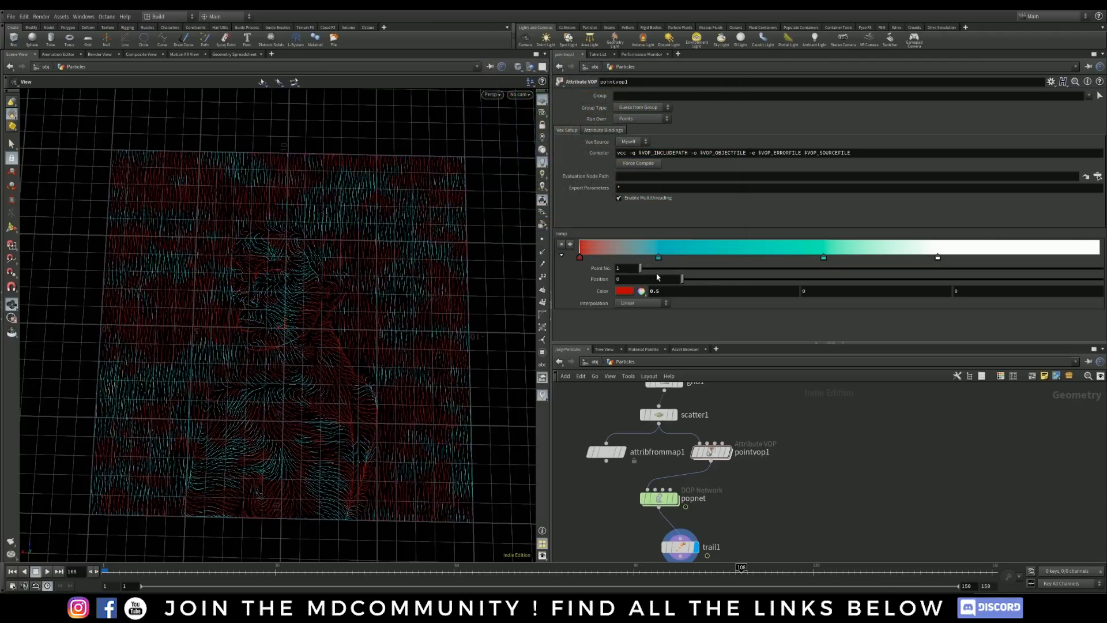
pyautogui.moveTo(259, 334); pyautogui.dragTo(305, 360)
# Step: Change the color of the ramp's green third point to orange (0.9, 0.45, 0)
pyautogui.click(659, 258)
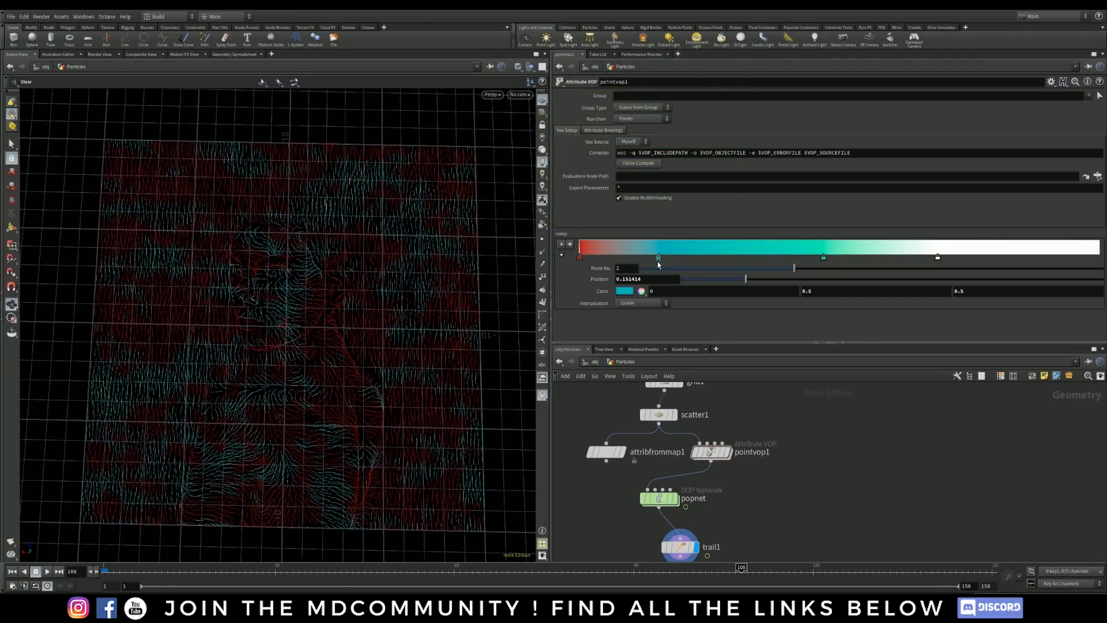
pyautogui.click(823, 257)
pyautogui.click(621, 293)
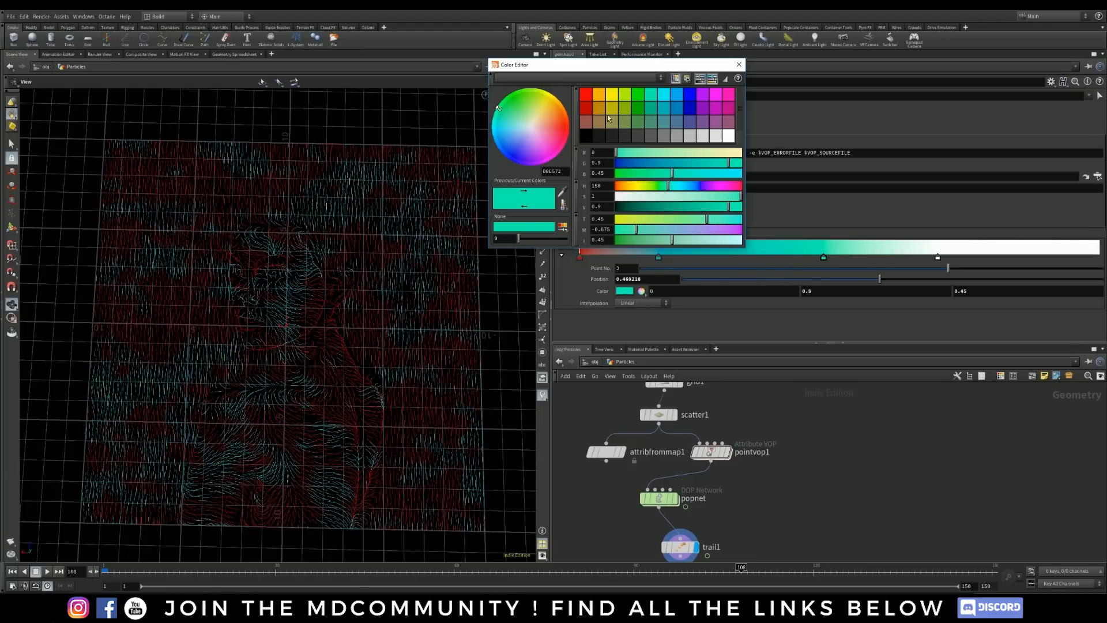
pyautogui.click(599, 104)
pyautogui.click(739, 64)
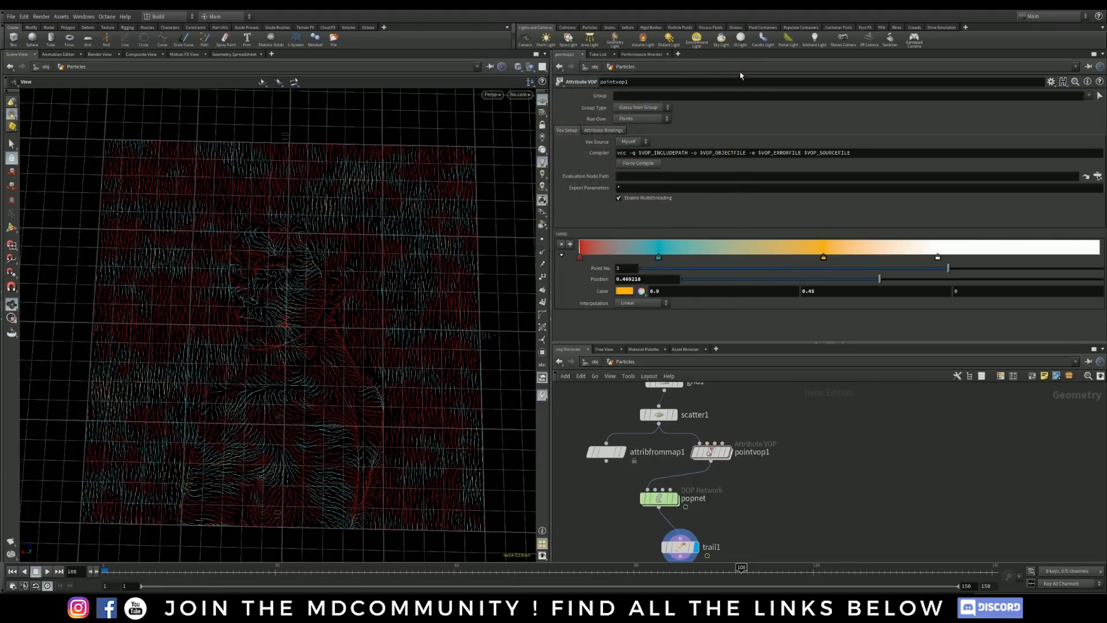
# Step: Inside pointvop1, set the frequency of curlnoise1 to 1 on all three axes and check the trails from a lower angle
pyautogui.doubleClick(711, 452)
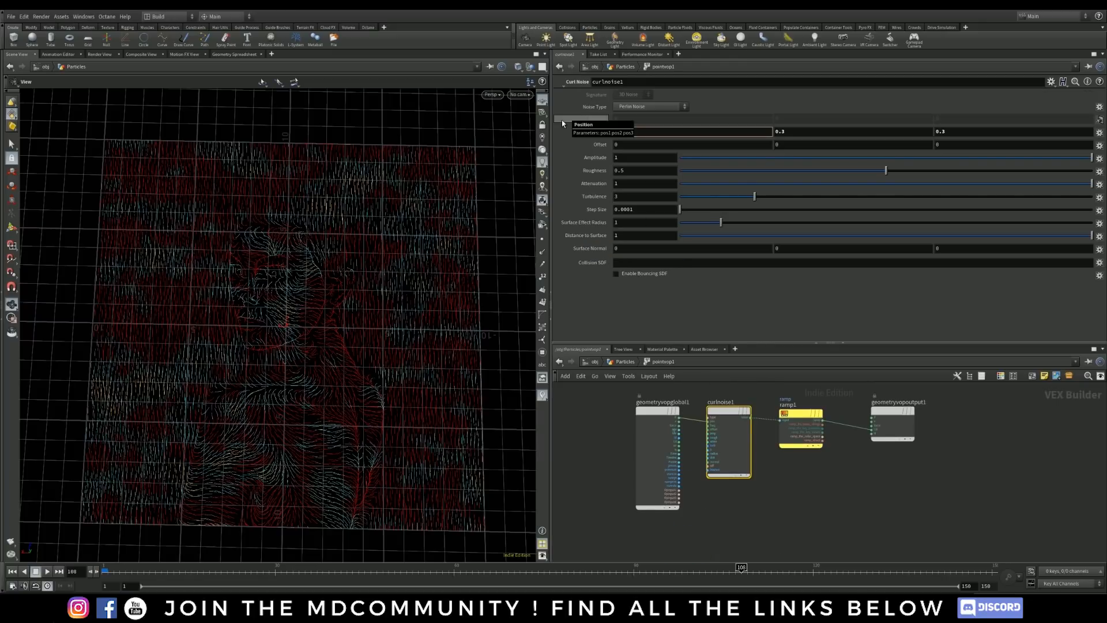
pyautogui.press('Tab')
pyautogui.write('1')
pyautogui.press('Tab')
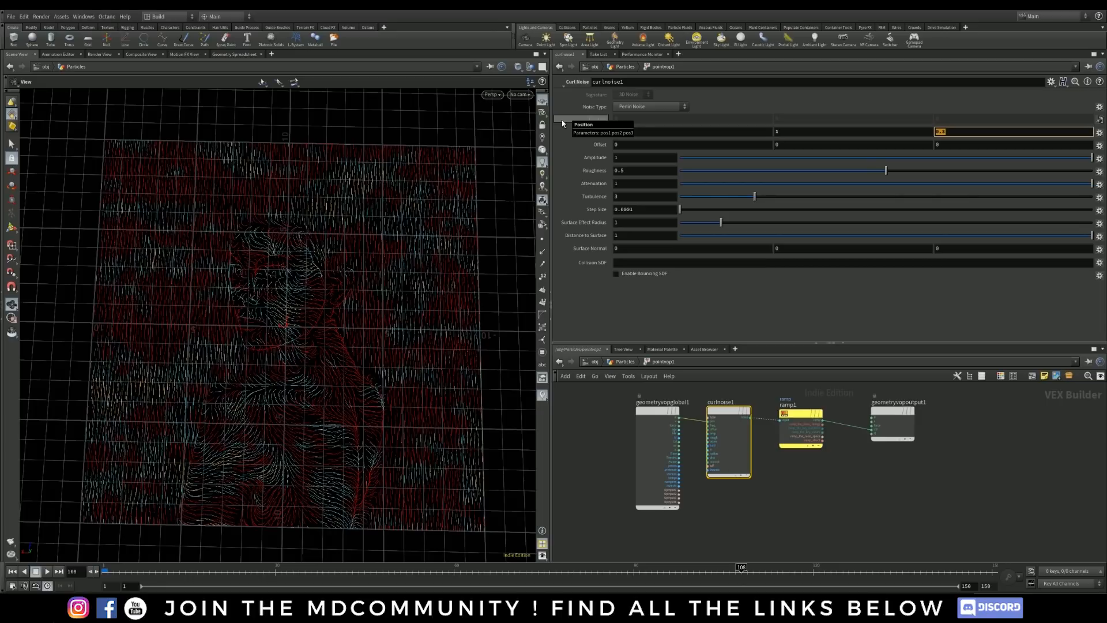
pyautogui.write('1')
pyautogui.press('Tab')
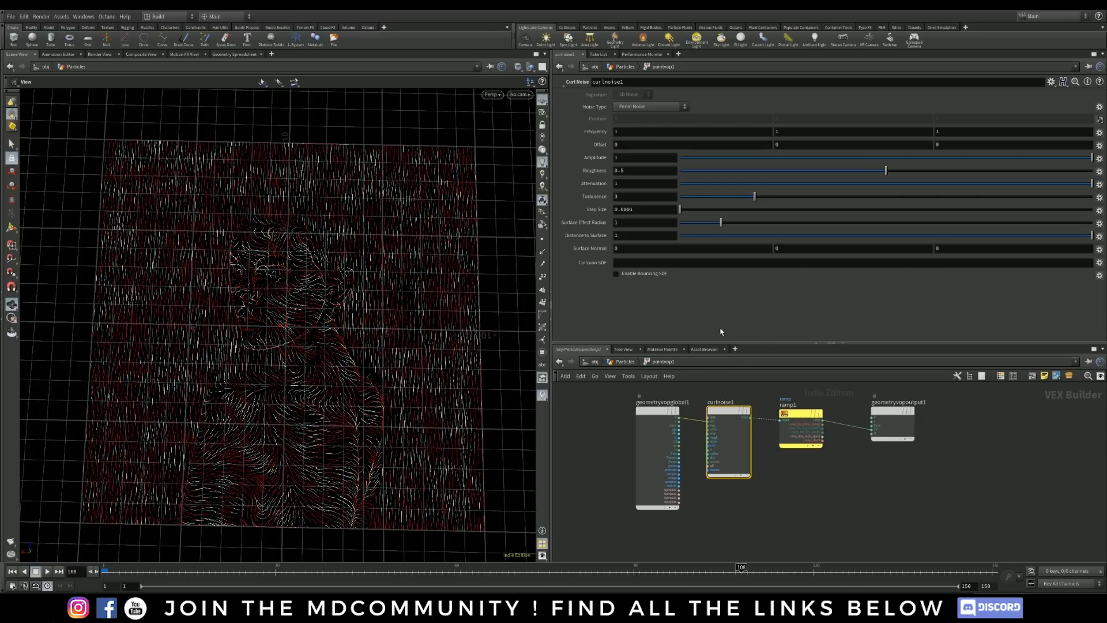
pyautogui.moveTo(315, 368); pyautogui.dragTo(314, 342)
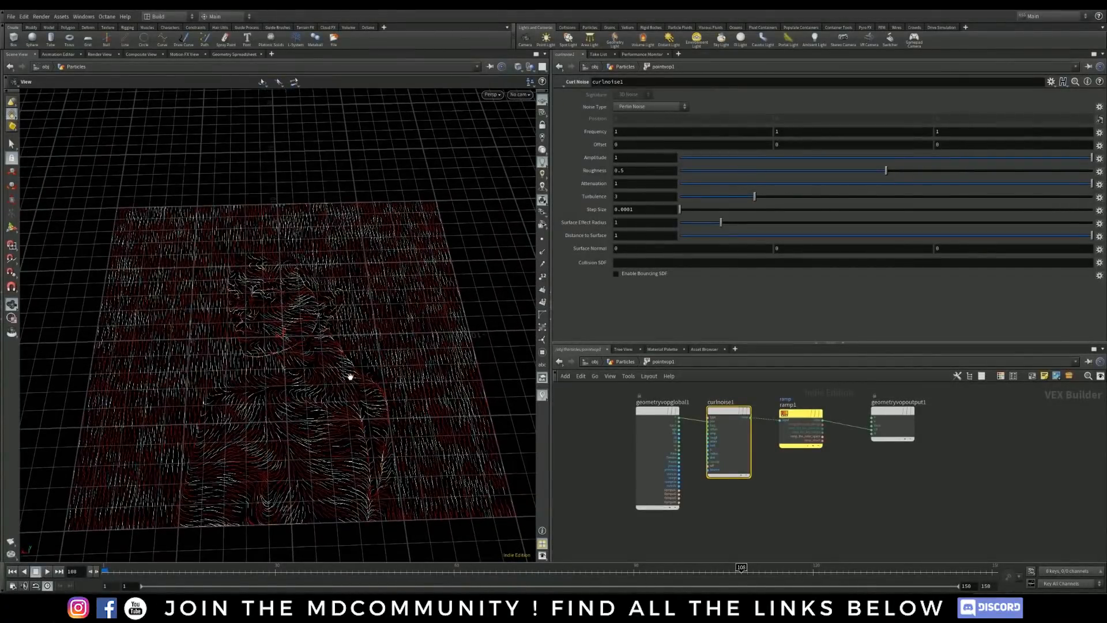
pyautogui.moveTo(350, 378); pyautogui.dragTo(327, 369, button='middle')
# Step: Return to the Particles network and move attribfrommap1 farther away from pointvop1
pyautogui.click(830, 523)
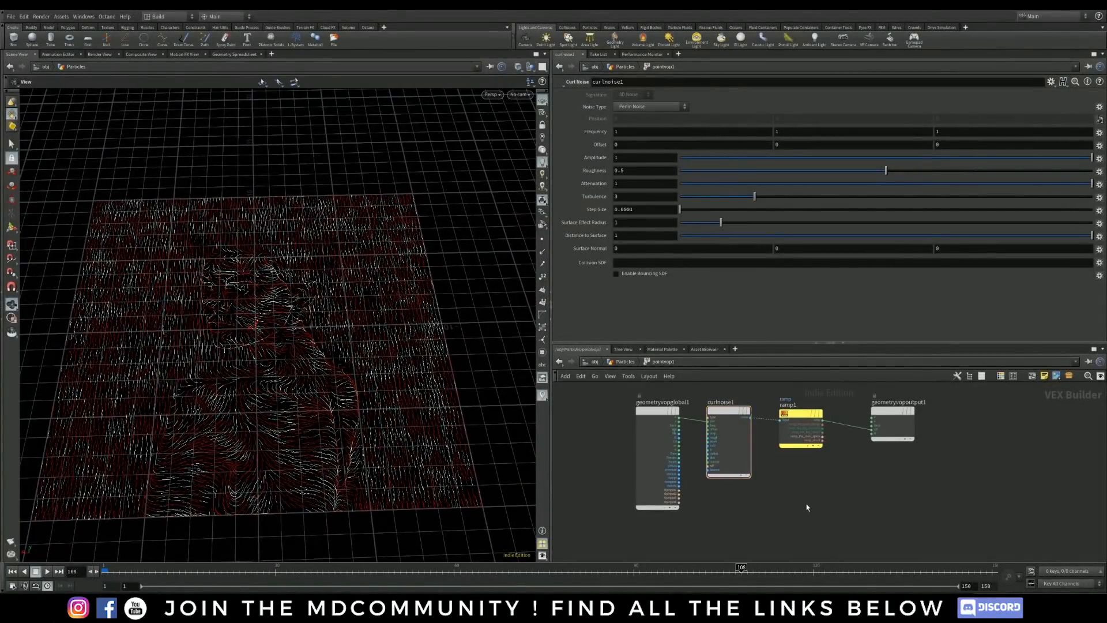
pyautogui.press('u')
pyautogui.moveTo(827, 486)
pyautogui.mouseDown(button='middle')
pyautogui.moveTo(840, 510)
pyautogui.moveTo(827, 515)
pyautogui.moveTo(821, 481)
pyautogui.mouseUp(button='middle')
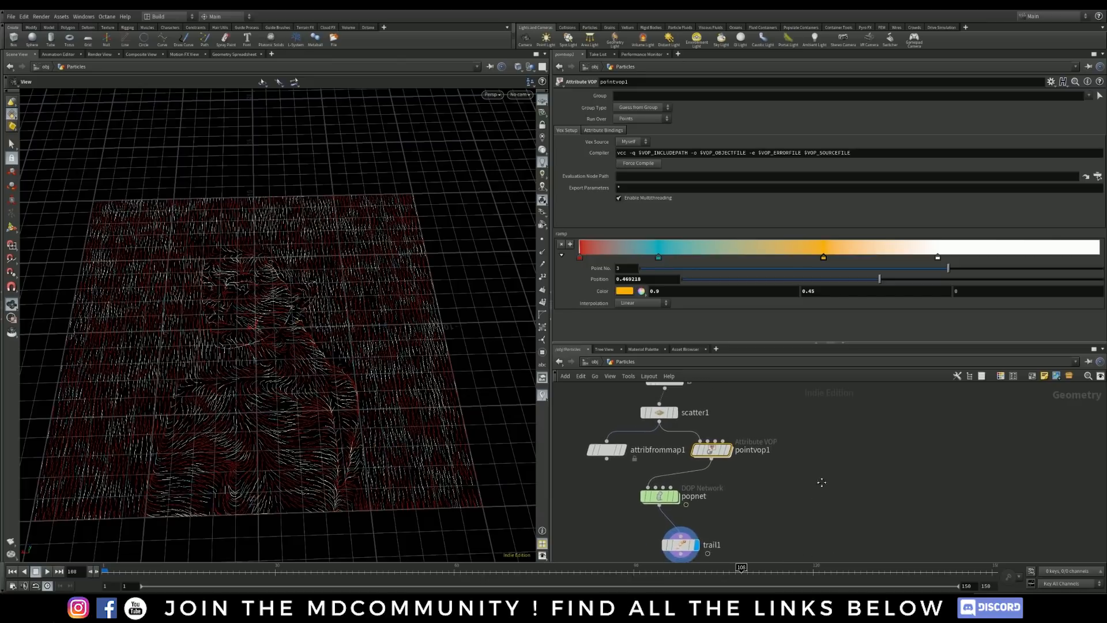
pyautogui.moveTo(606, 456); pyautogui.dragTo(577, 455)
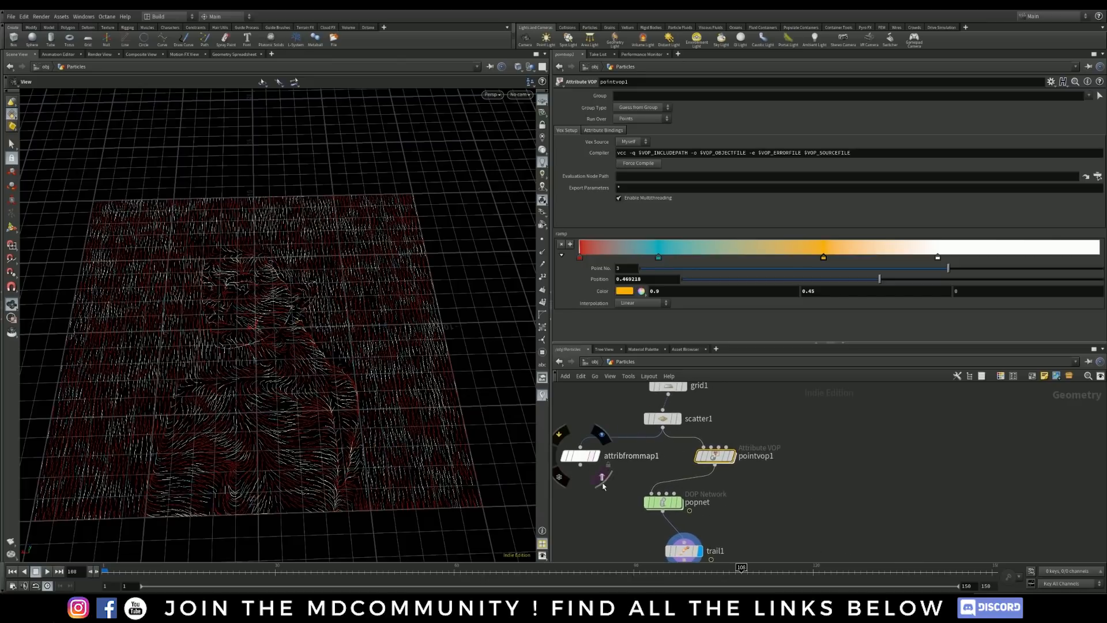
# Step: Wire attribfrommap1 into popnet's first input in place of pointvop1, and move trail1 and popnet closer beneath attribfrommap1
pyautogui.click(580, 463)
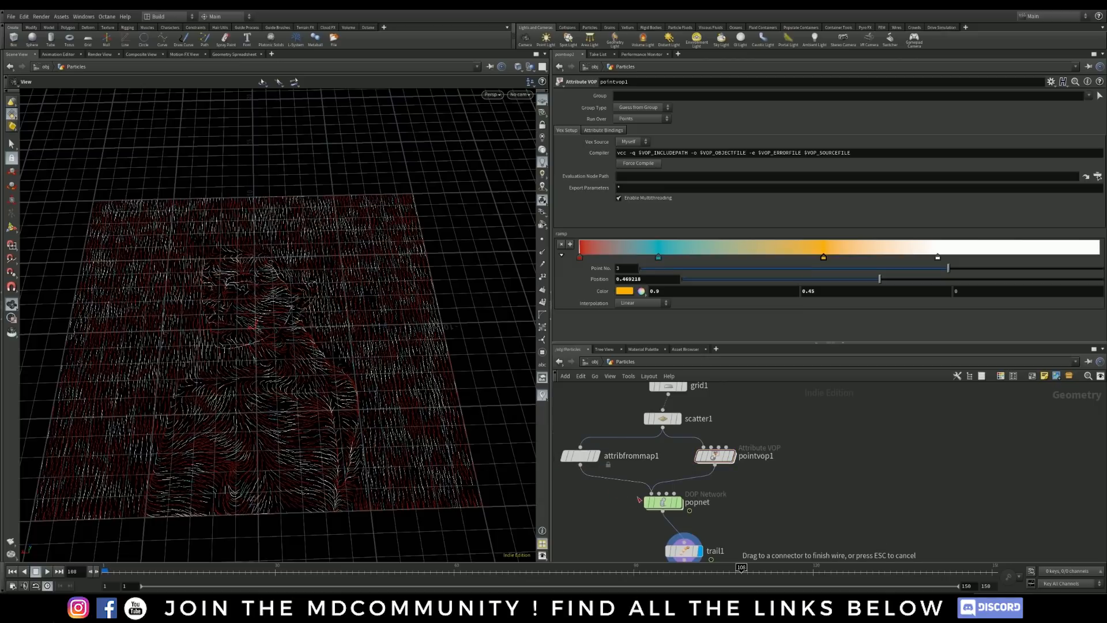
pyautogui.moveTo(865, 513); pyautogui.dragTo(872, 463, button='middle')
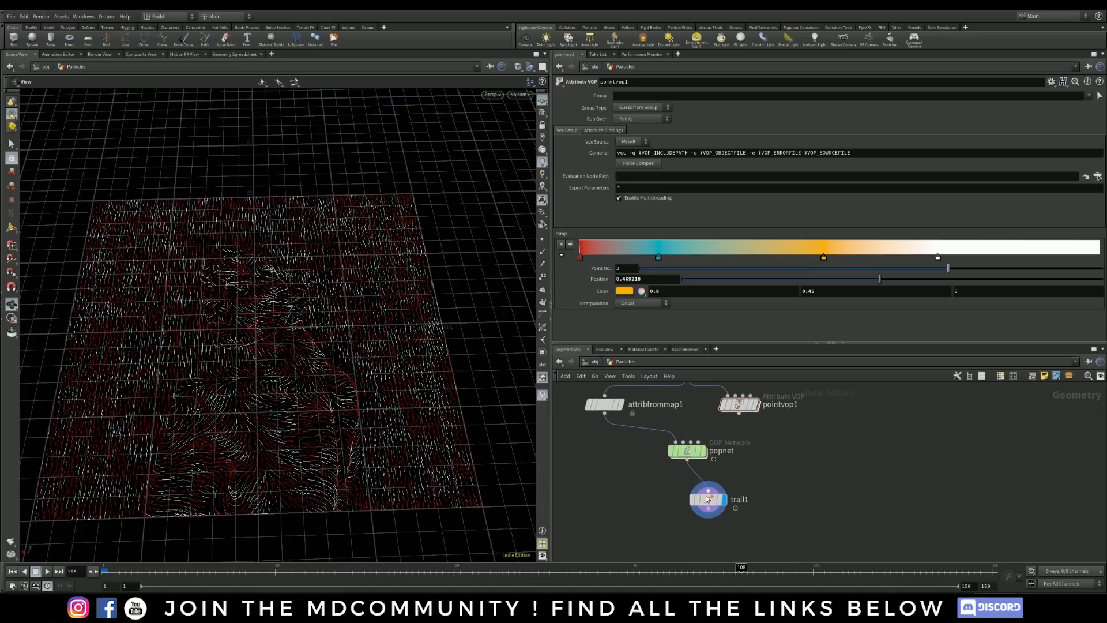
pyautogui.moveTo(708, 499); pyautogui.dragTo(652, 503)
pyautogui.moveTo(687, 451); pyautogui.dragTo(643, 452)
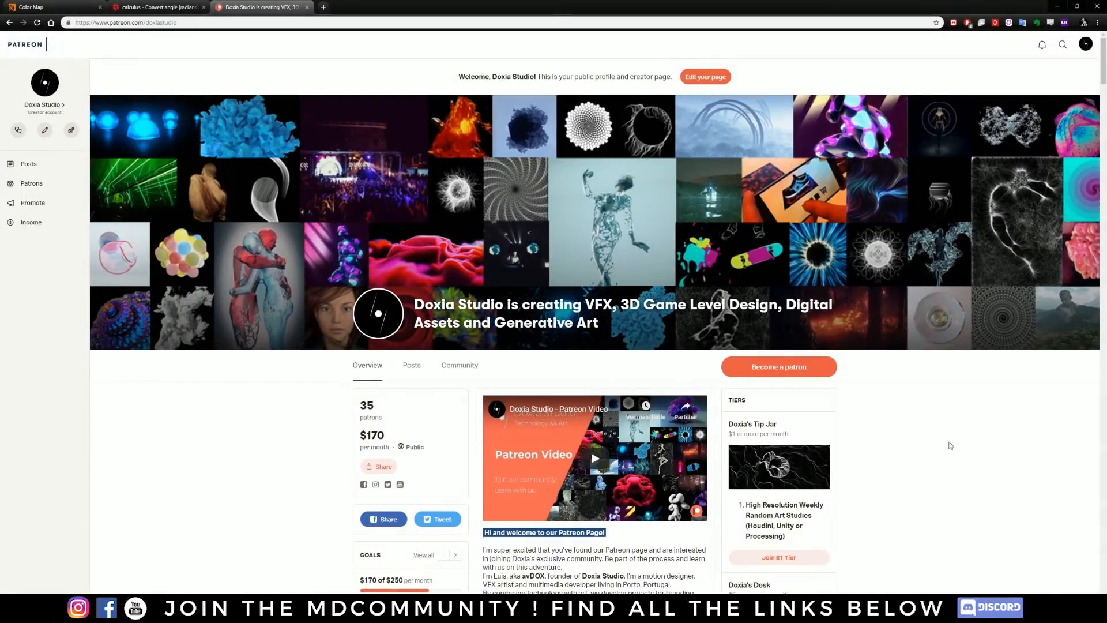
# Step: Switch to the browser and look through Doxia Studio's Patreon page, examining its membership tiers, Houdini tutorial posts and project files
pyautogui.scroll(-6, 949, 445)
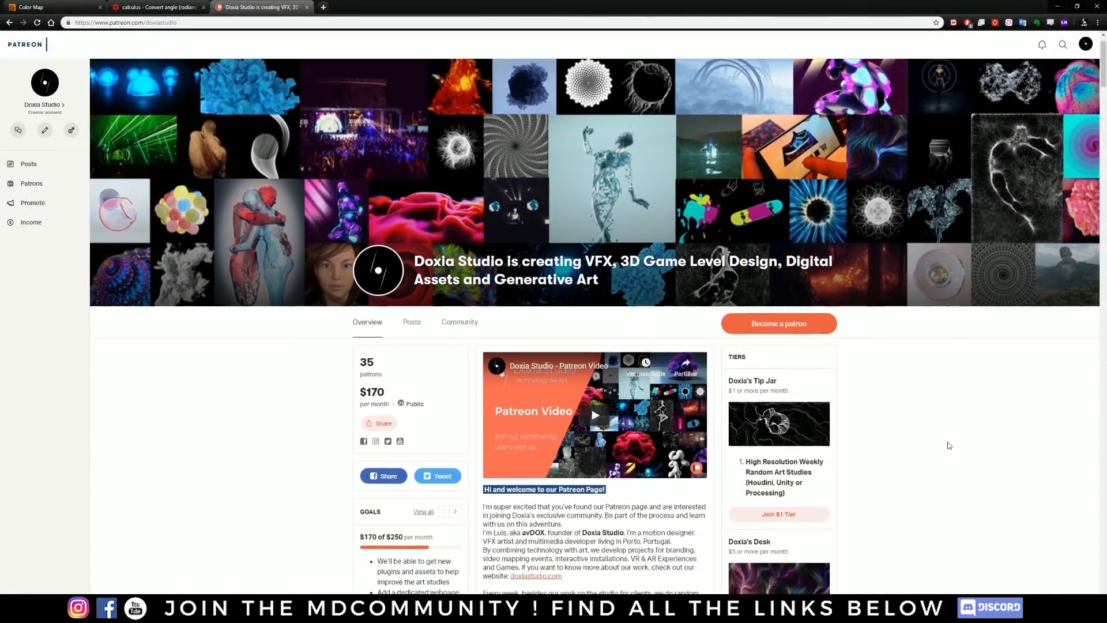
pyautogui.scroll(-10, 917, 440)
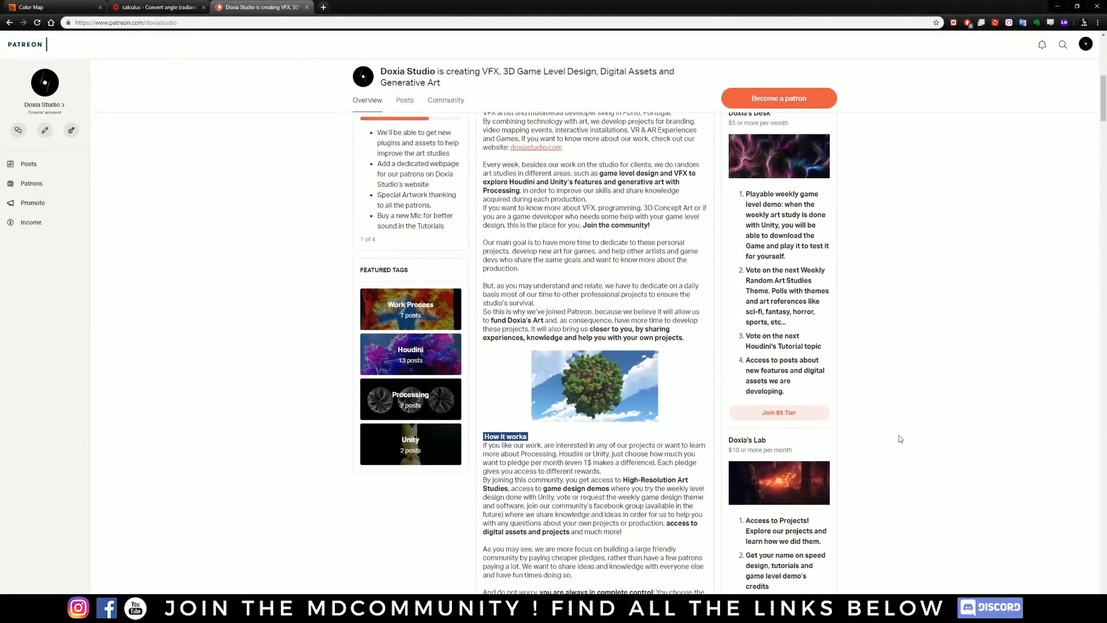
pyautogui.scroll(-9, 907, 436)
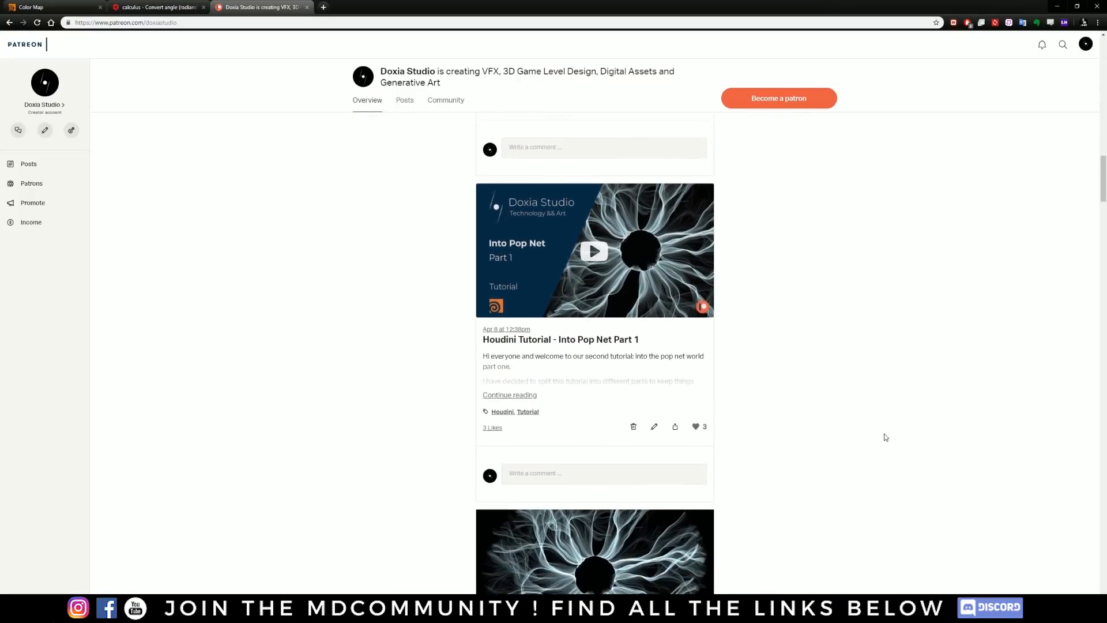
pyautogui.scroll(-10, 882, 439)
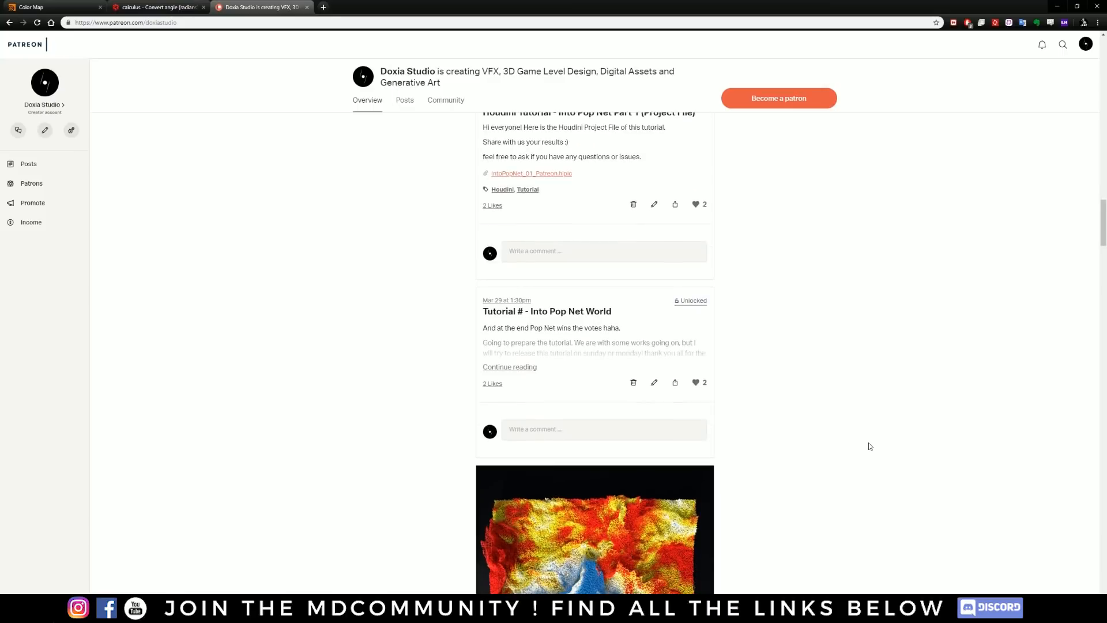
pyautogui.scroll(-10, 869, 447)
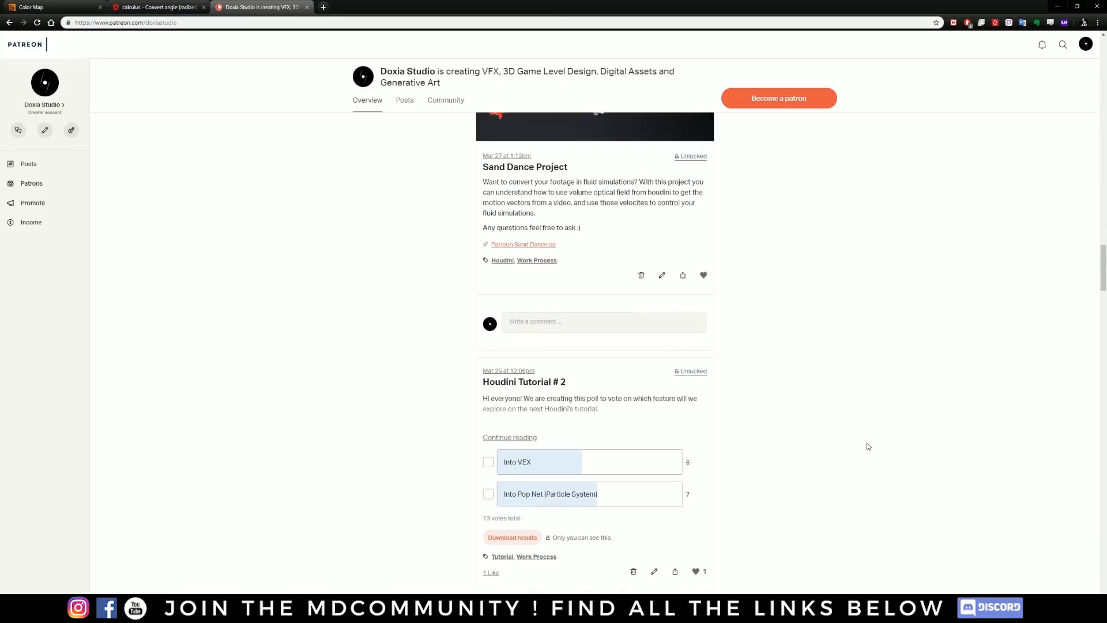
pyautogui.scroll(-9, 869, 446)
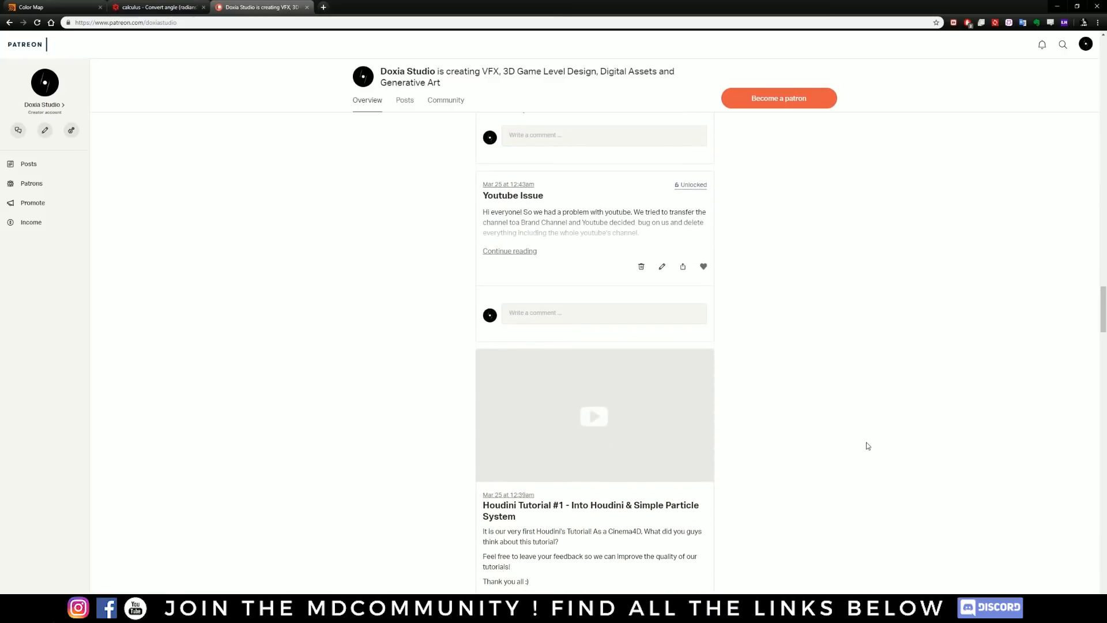
pyautogui.scroll(-6, 868, 446)
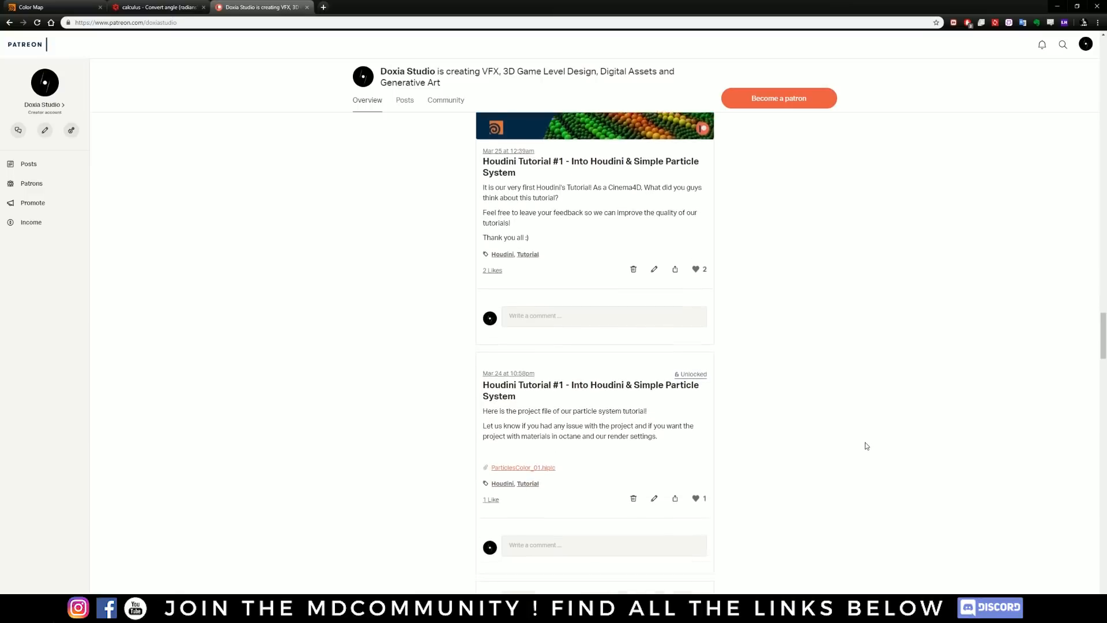
pyautogui.scroll(-2, 868, 446)
pyautogui.scroll(5, 870, 445)
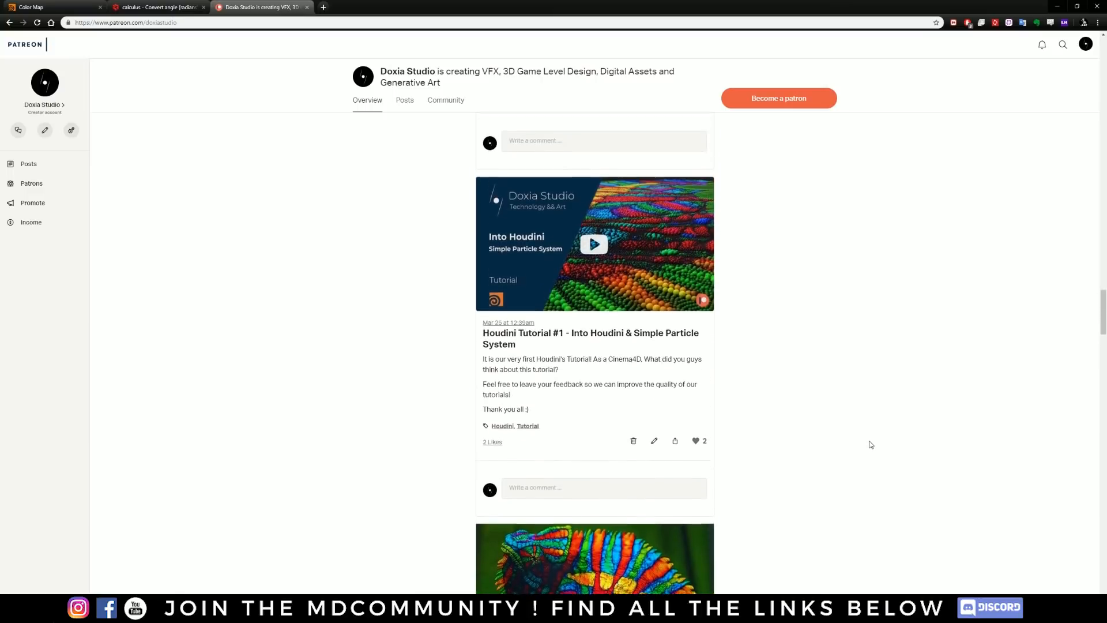
pyautogui.scroll(14, 874, 444)
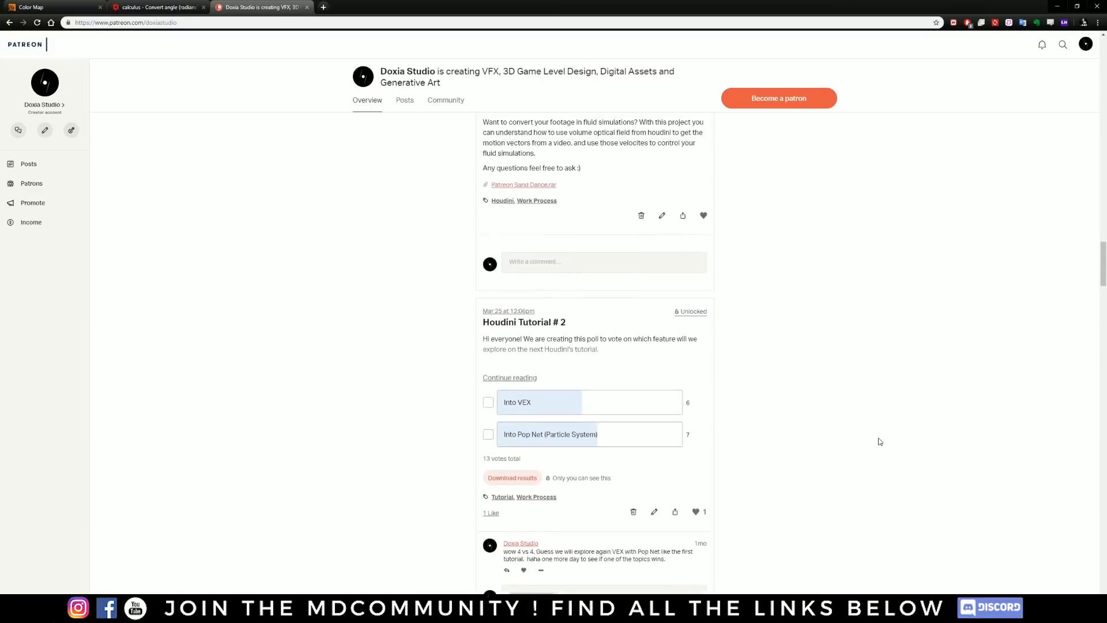
pyautogui.scroll(6, 880, 442)
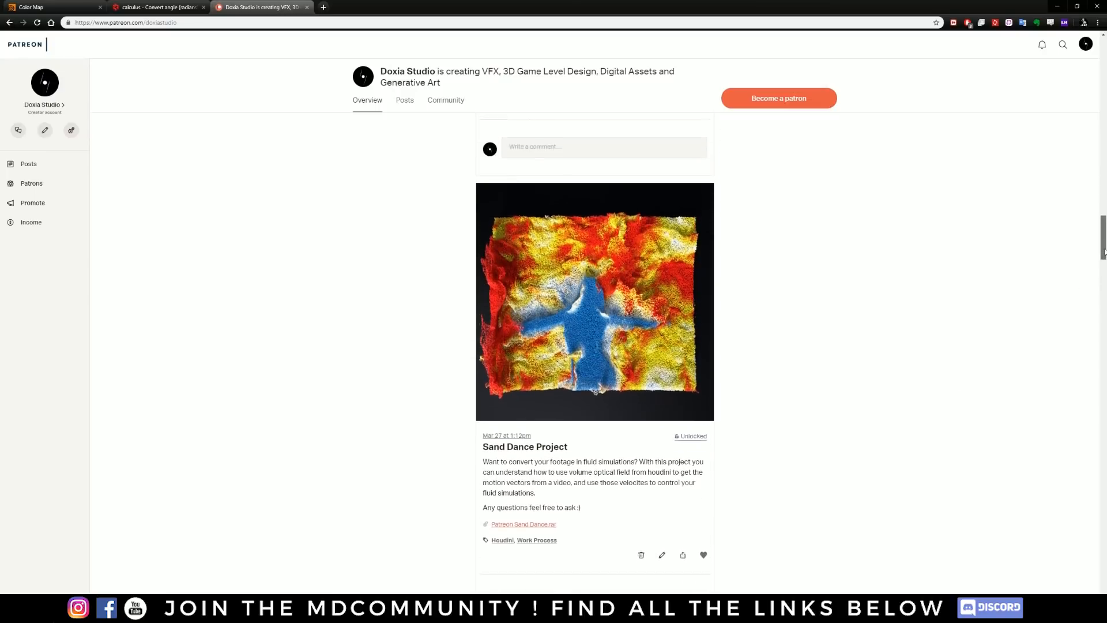
pyautogui.moveTo(1105, 252); pyautogui.dragTo(1096, 124)
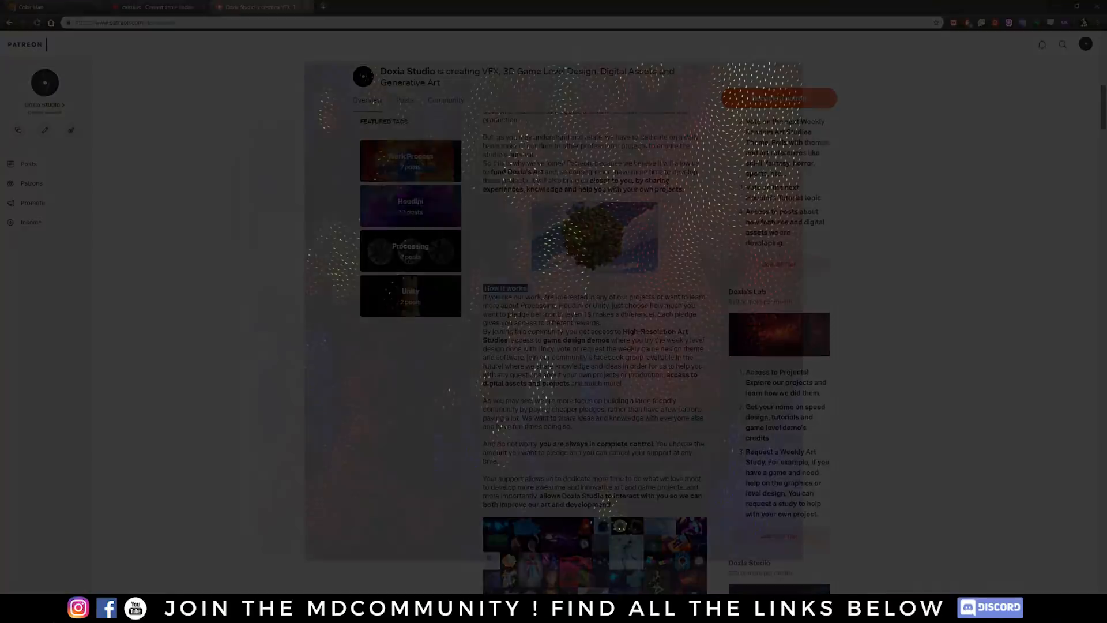